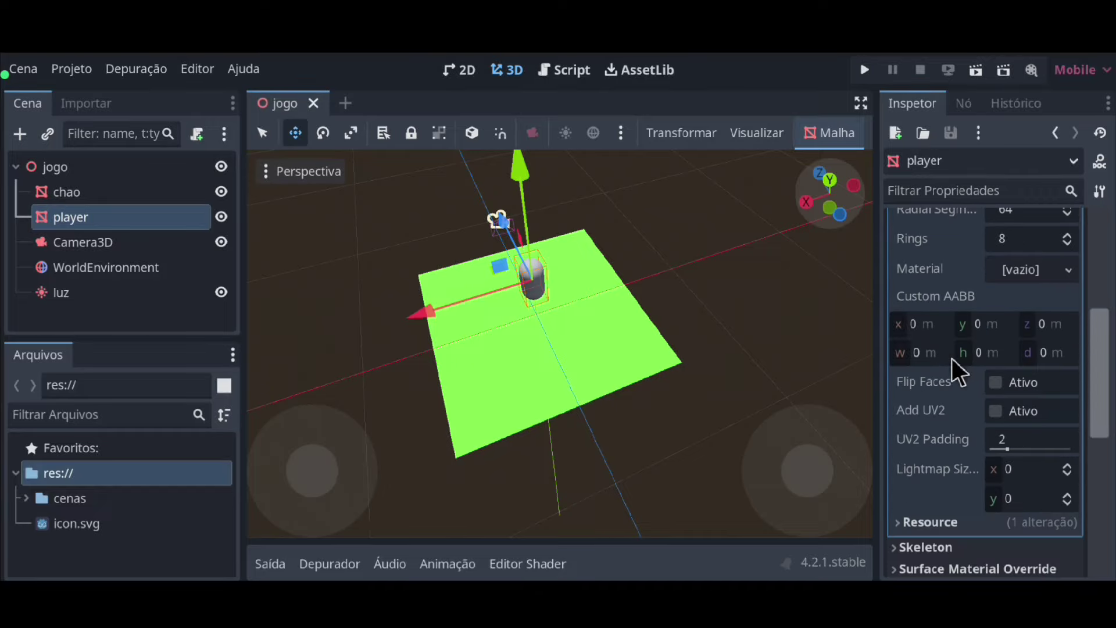
Assign a new StandardMaterial3D to the player capsule's Material slot.
click(1029, 269)
click(923, 296)
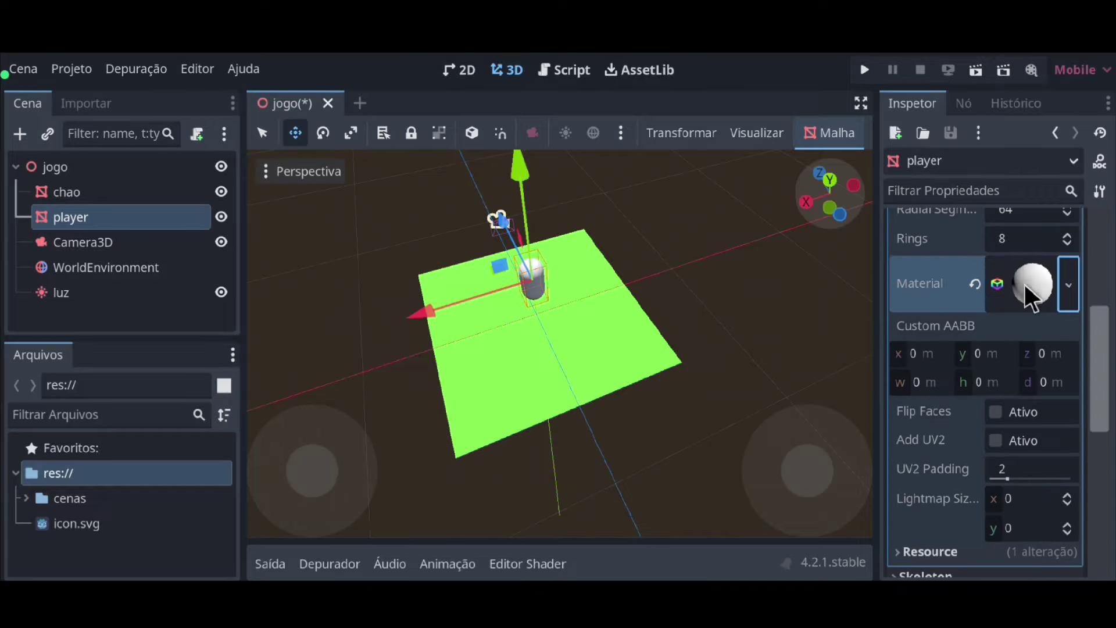
Expand the material's Albedo and pick a new albedo colour from the colour wheel.
scroll(986, 336, down, 3)
click(929, 398)
scroll(941, 348, down, 2)
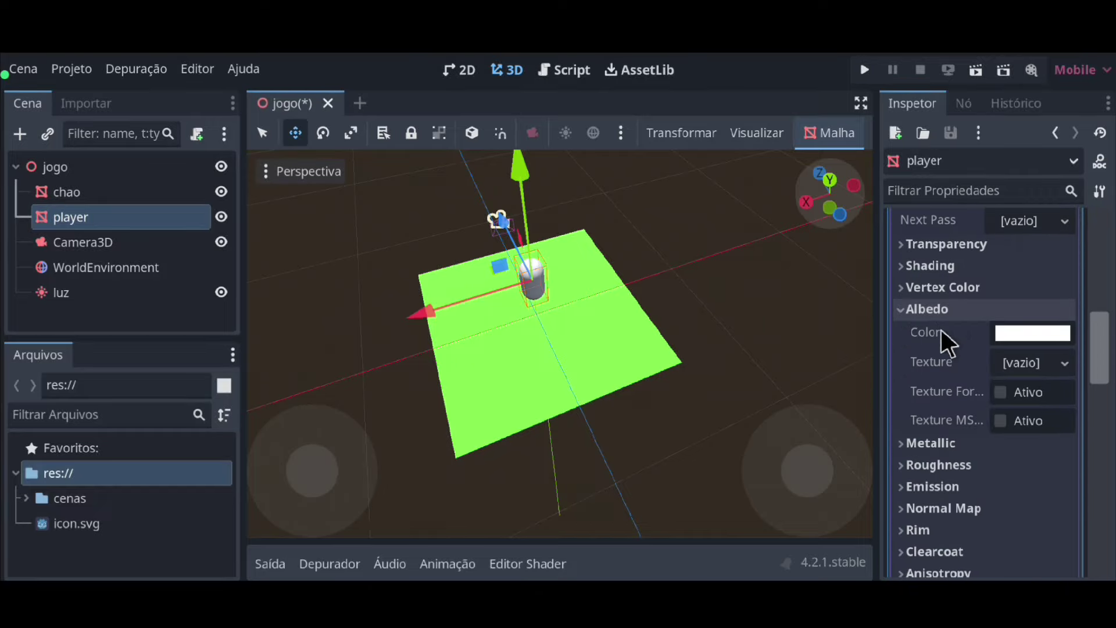
click(1012, 333)
click(996, 383)
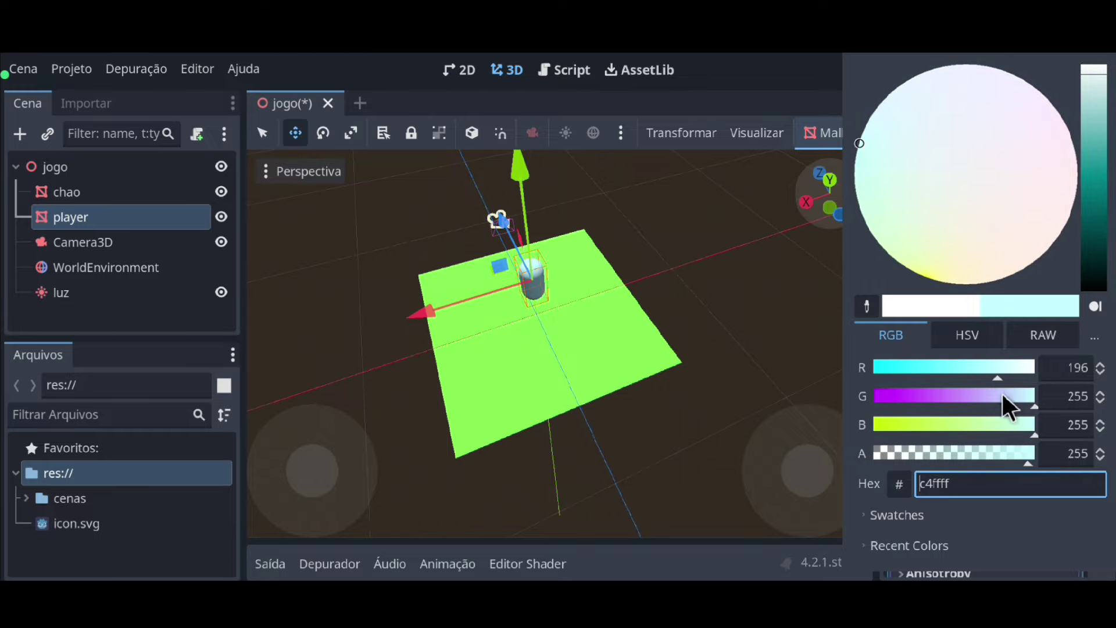
click(981, 217)
click(1071, 367)
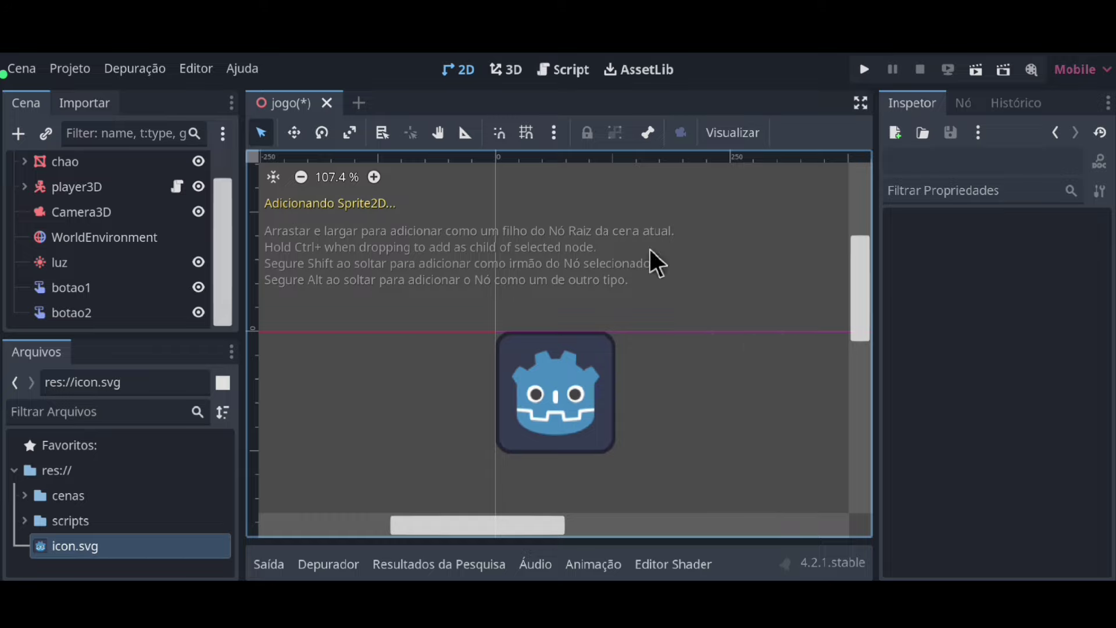
Bring the botao1 touch button into view on the 2D canvas and select it.
scroll(654, 349, down, 2)
click(438, 135)
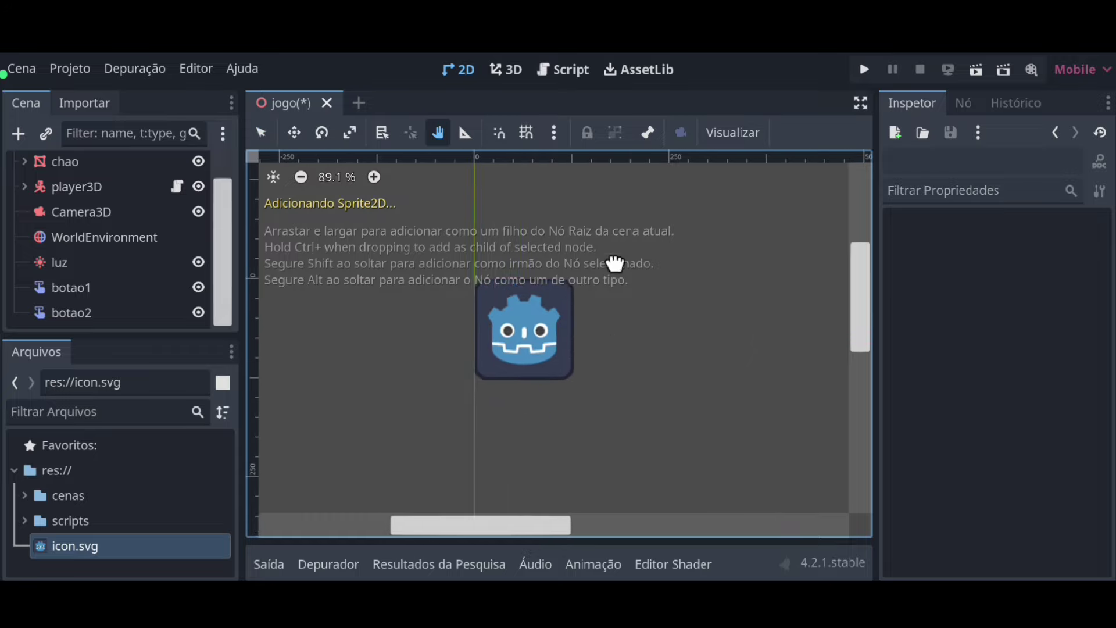
drag(693, 317, 659, 330)
scroll(668, 354, up, 1)
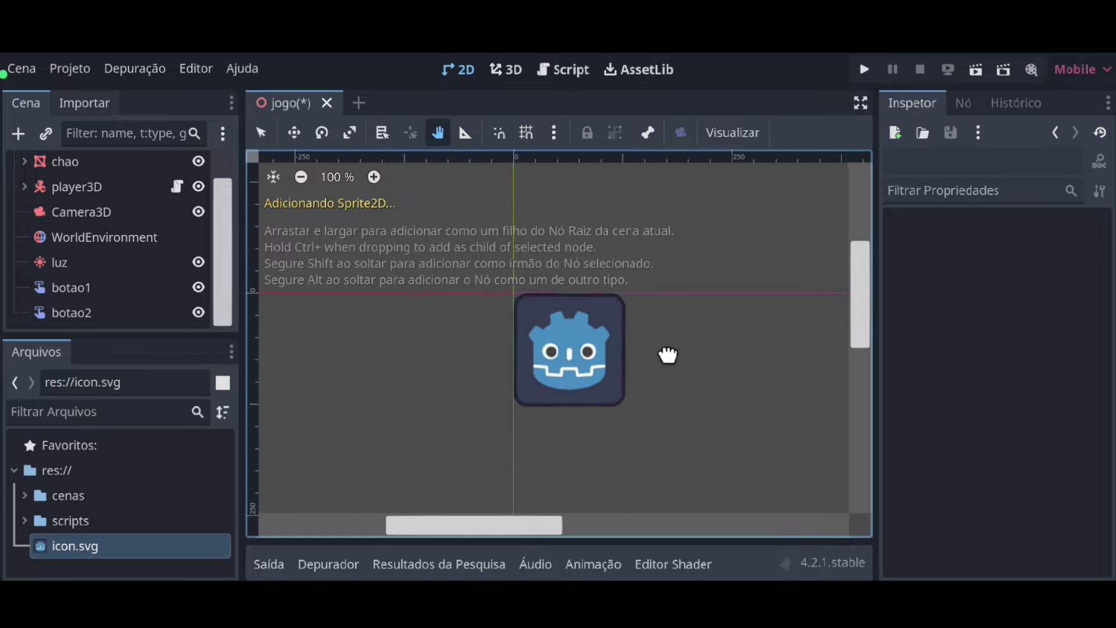
click(95, 289)
Duplicate botao1 with Ctrl+D and drag the copy to the right of the original.
key(w)
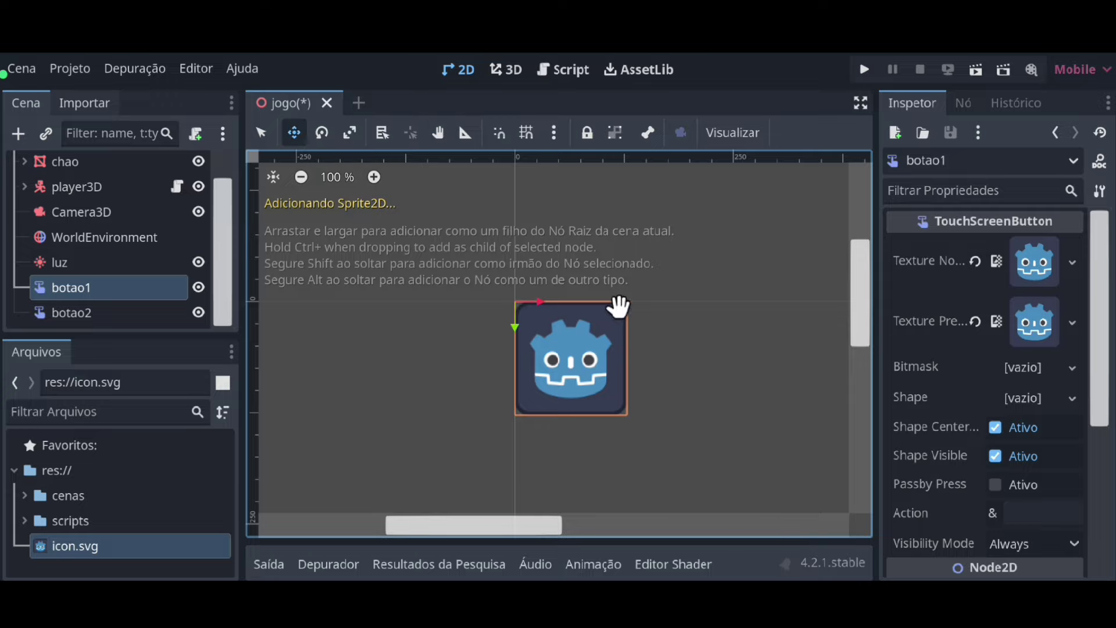
key(ctrl+d)
drag(618, 305, 748, 270)
scroll(750, 280, down, 3)
scroll(581, 320, down, 4)
scroll(591, 416, down, 5)
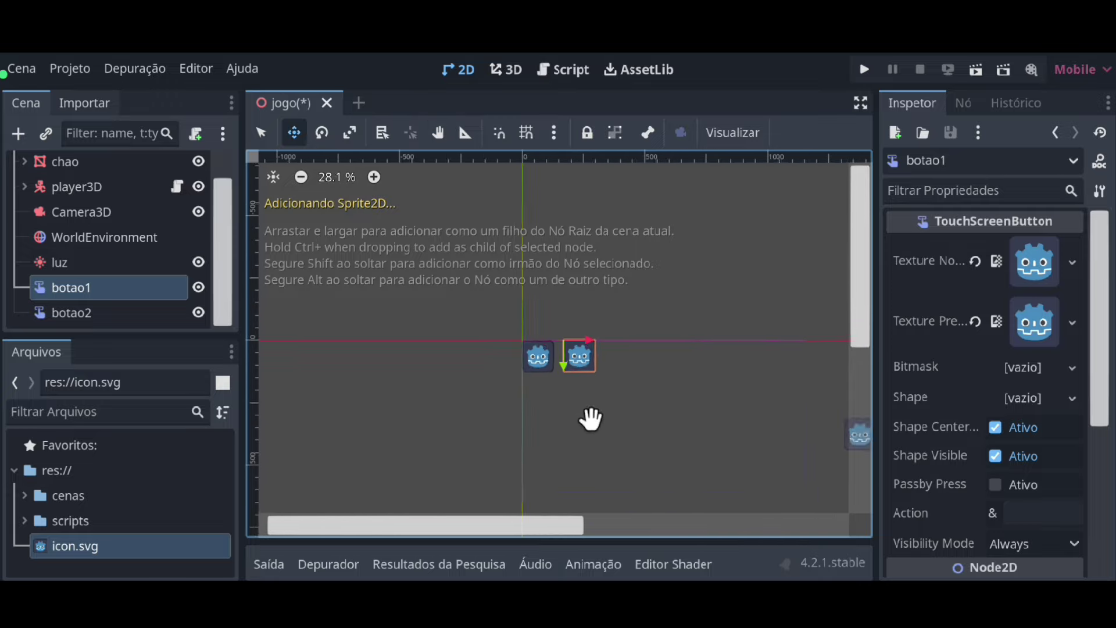
scroll(717, 401, down, 5)
scroll(595, 250, up, 4)
scroll(600, 304, up, 1)
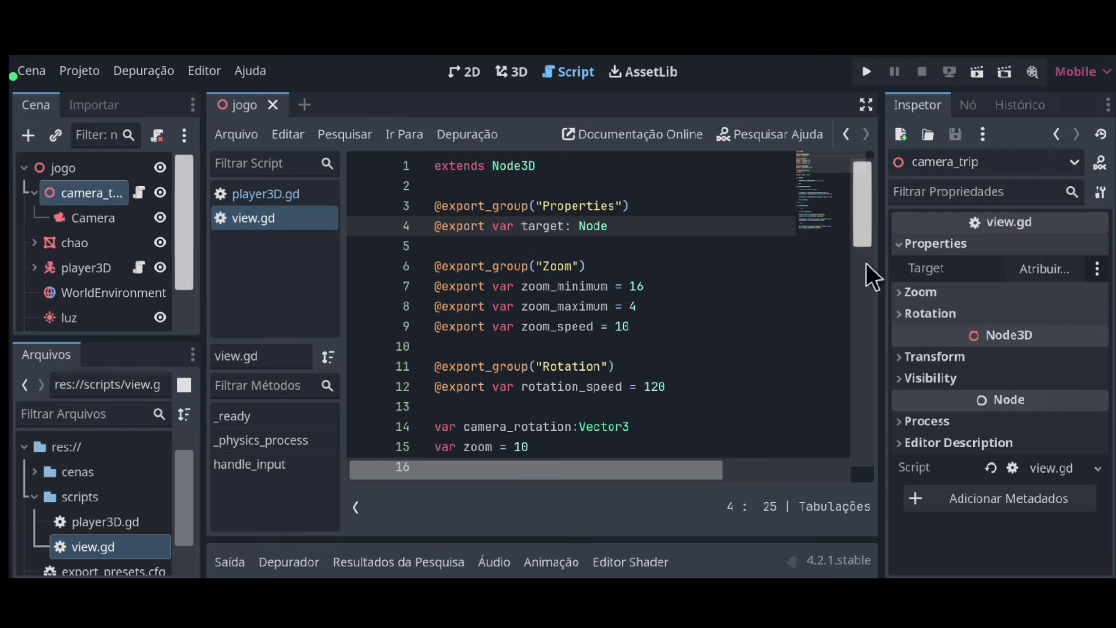
Try assigning a Target node for the camera script, then cancel the node picker.
click(1045, 269)
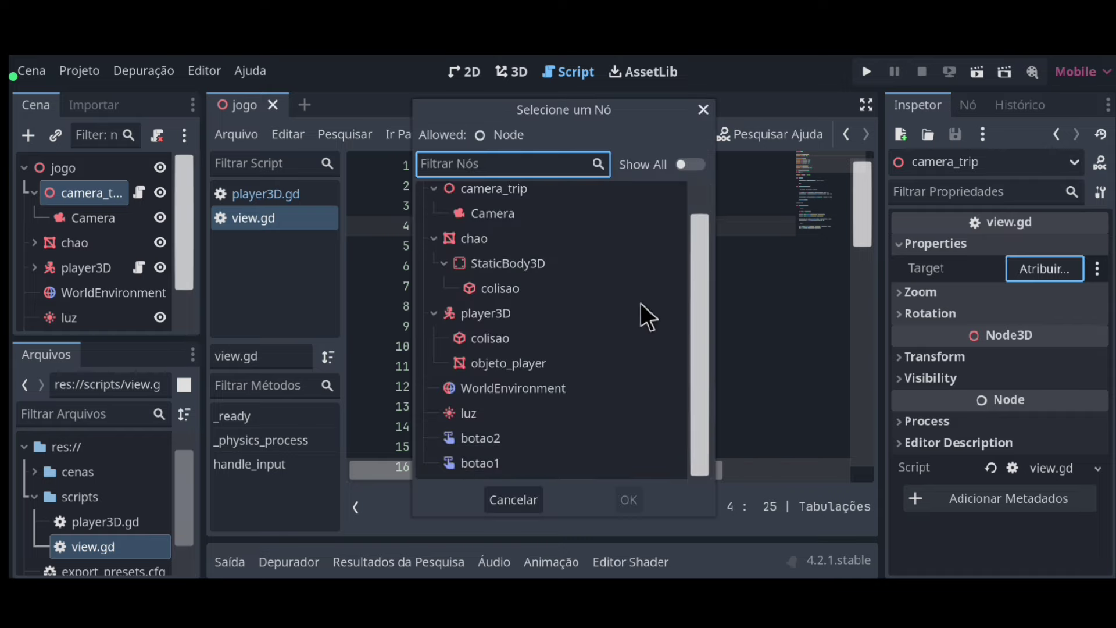
double_click(523, 249)
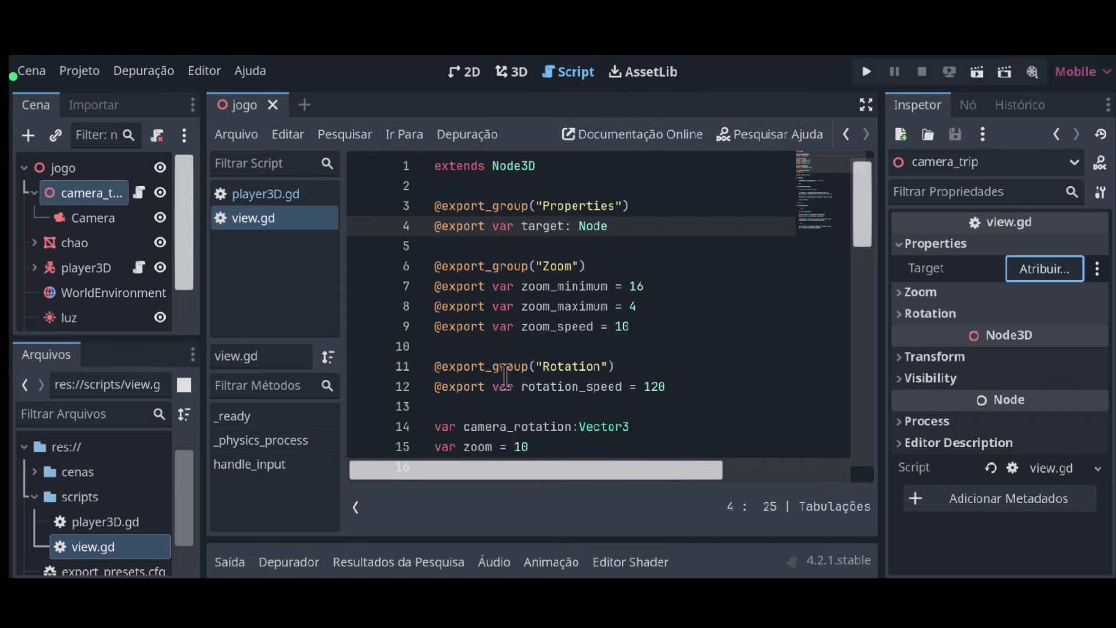
click(1019, 271)
scroll(506, 368, down, 1)
scroll(506, 324, up, 1)
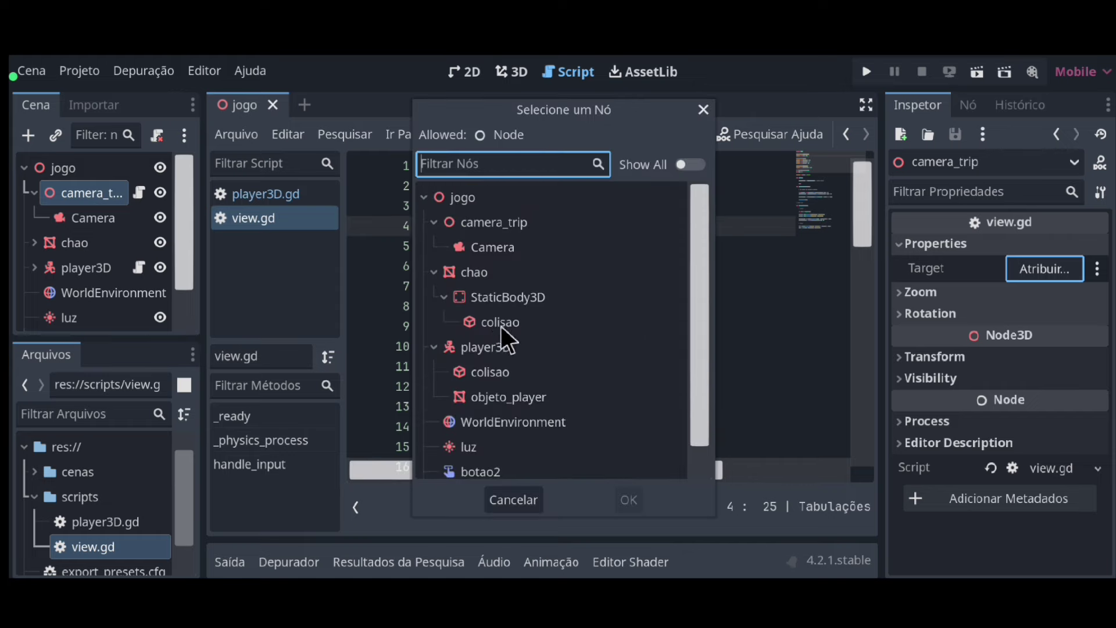
scroll(490, 361, down, 1)
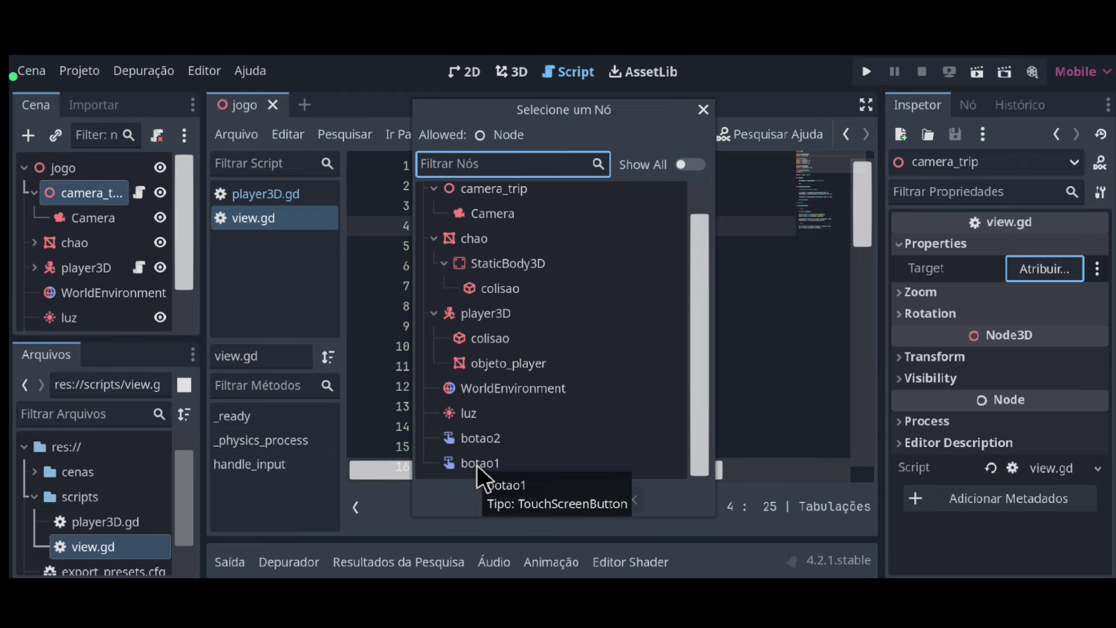
click(541, 512)
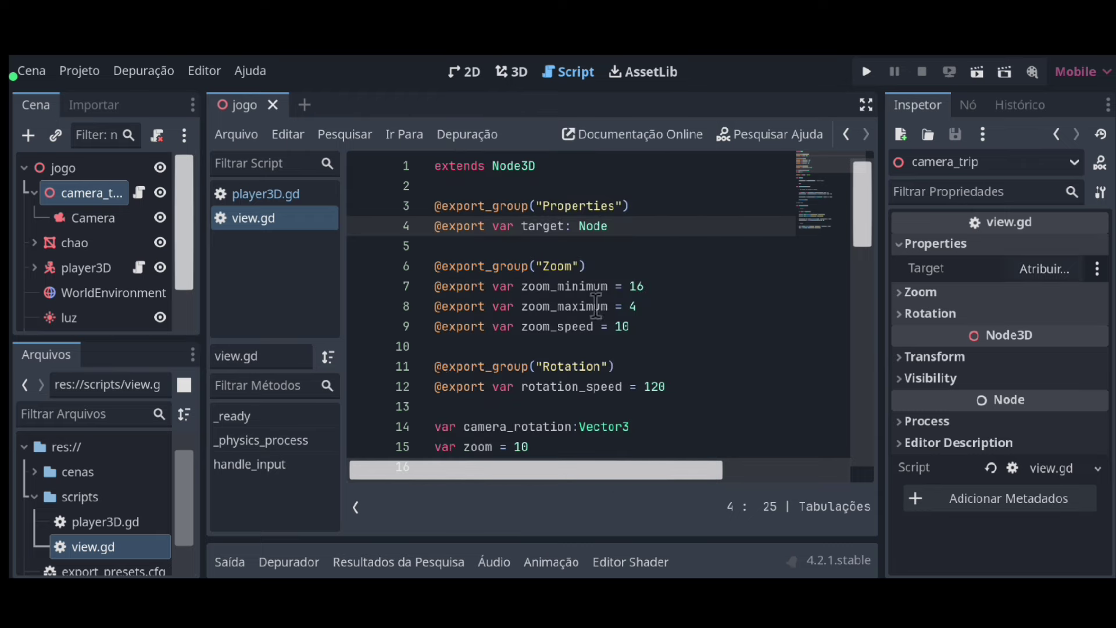
Change the target type to CharacterBody3D in view.gd, save it, and reopen the Target picker.
text(char)
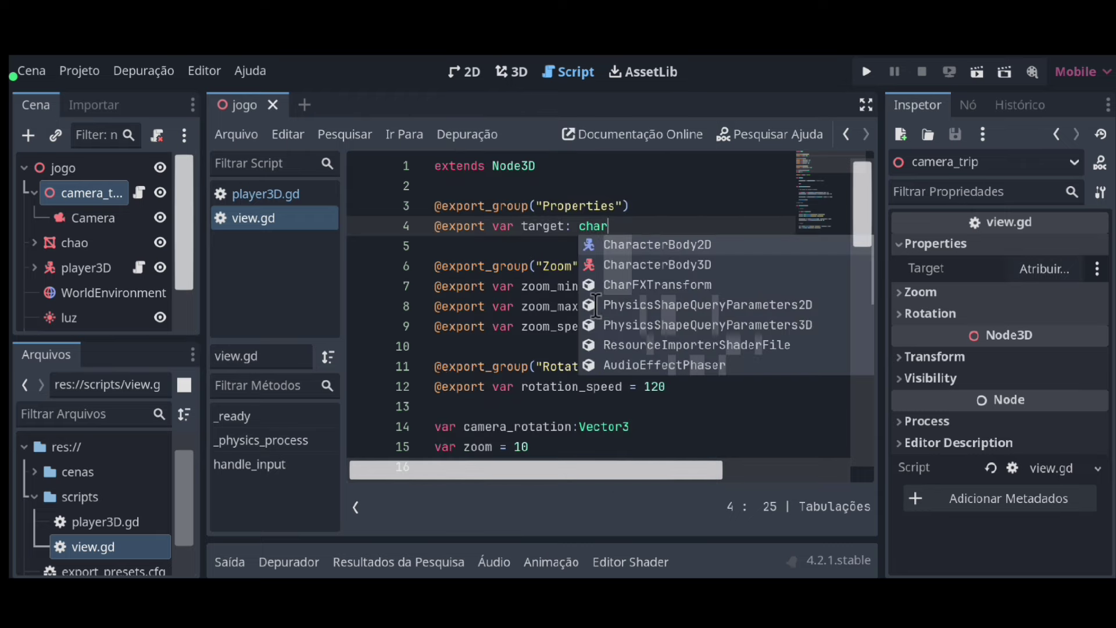
key(Return)
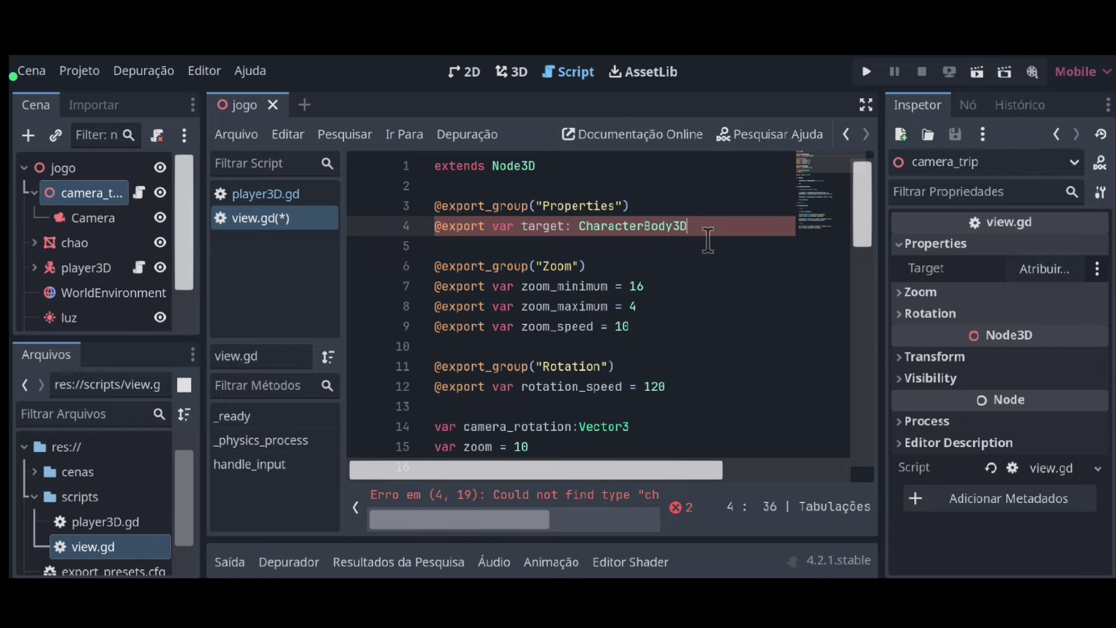
click(31, 70)
click(75, 231)
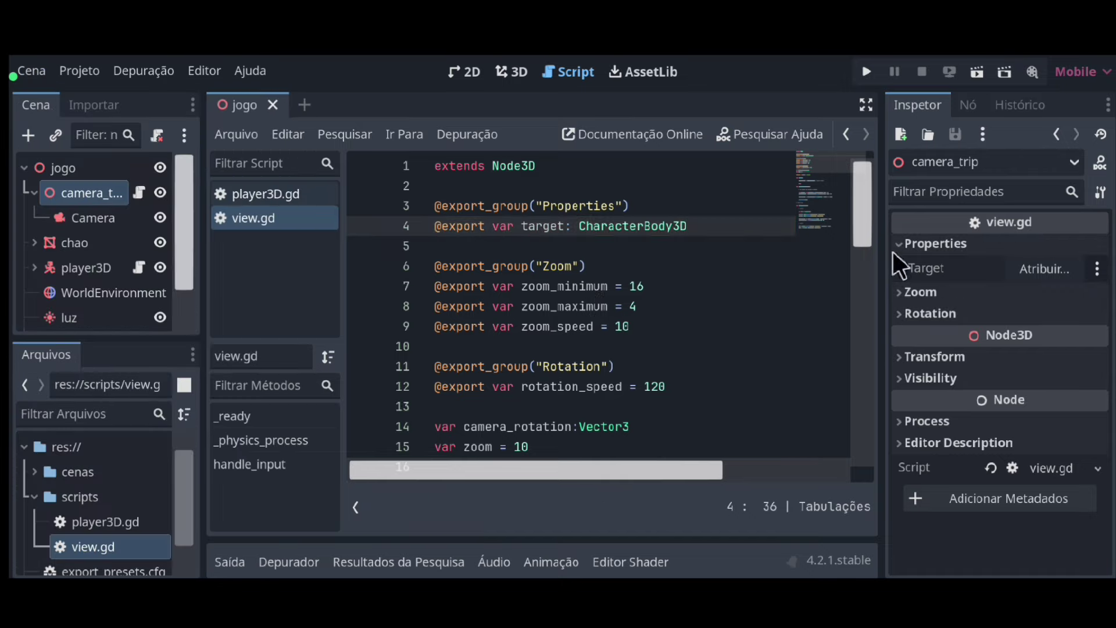
click(1040, 271)
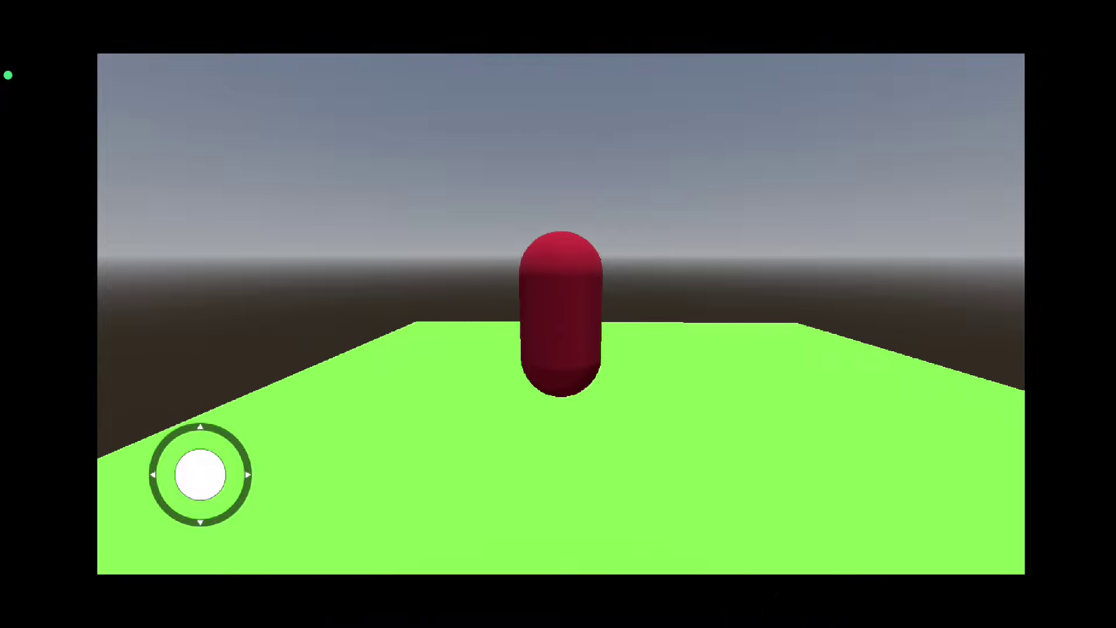
Swipe the right side to turn the camera around the red capsule, then push and release the joystick.
drag(934, 431, 953, 433)
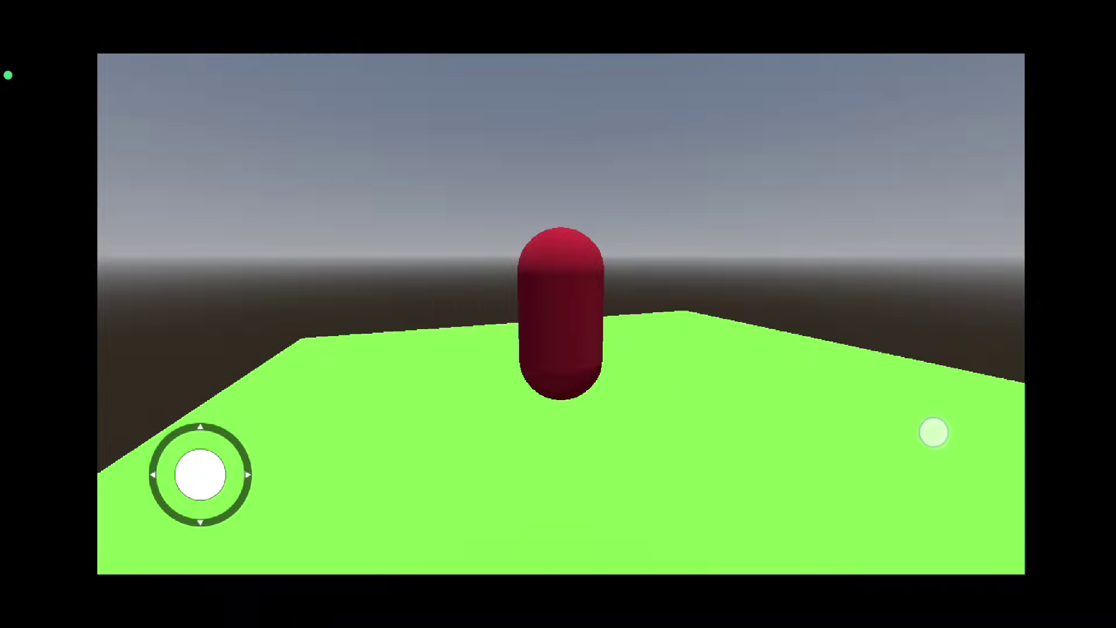
drag(200, 475, 124, 471)
drag(953, 433, 954, 441)
drag(124, 471, 190, 526)
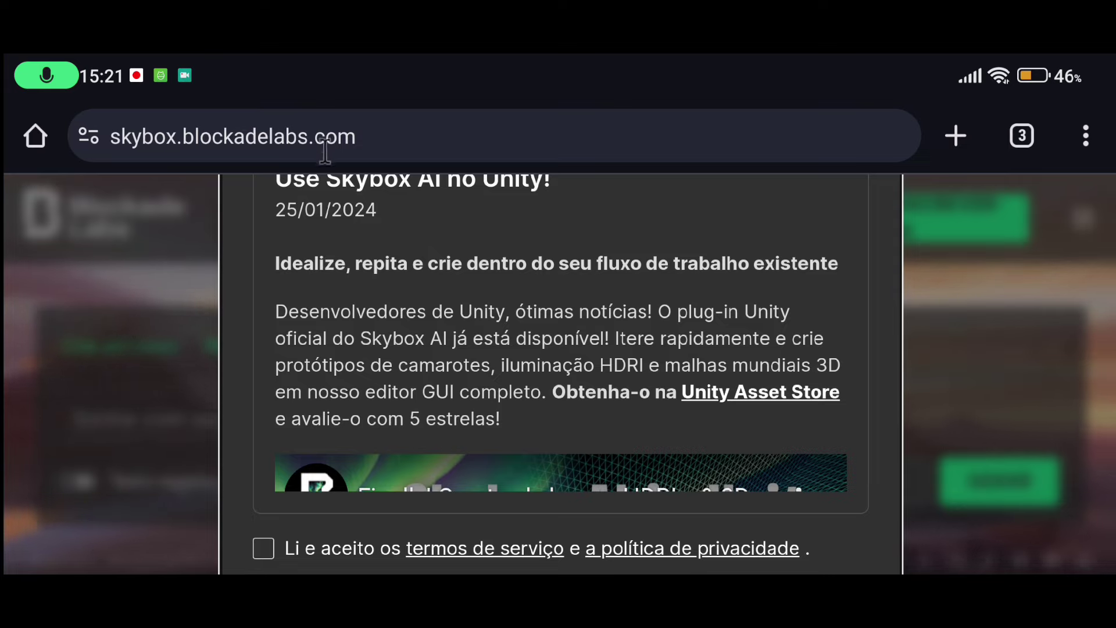
Accept the terms, tick 'Não mostrar' and CONFIRME, then tick 'Don't show again' and press INICIAR.
click(263, 549)
scroll(426, 403, down, 3)
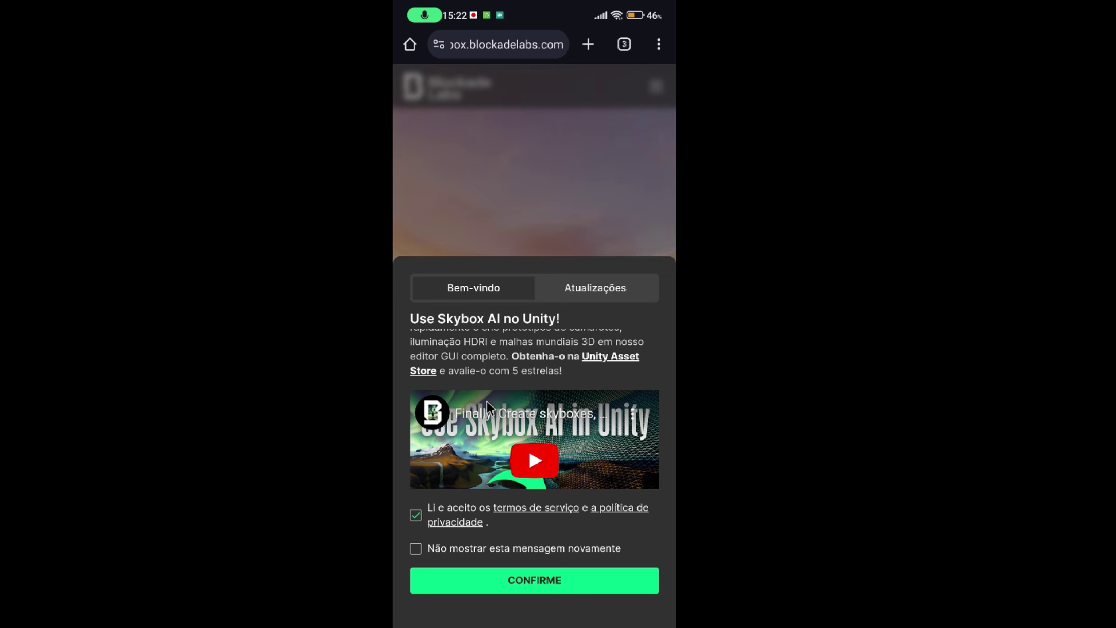
click(416, 549)
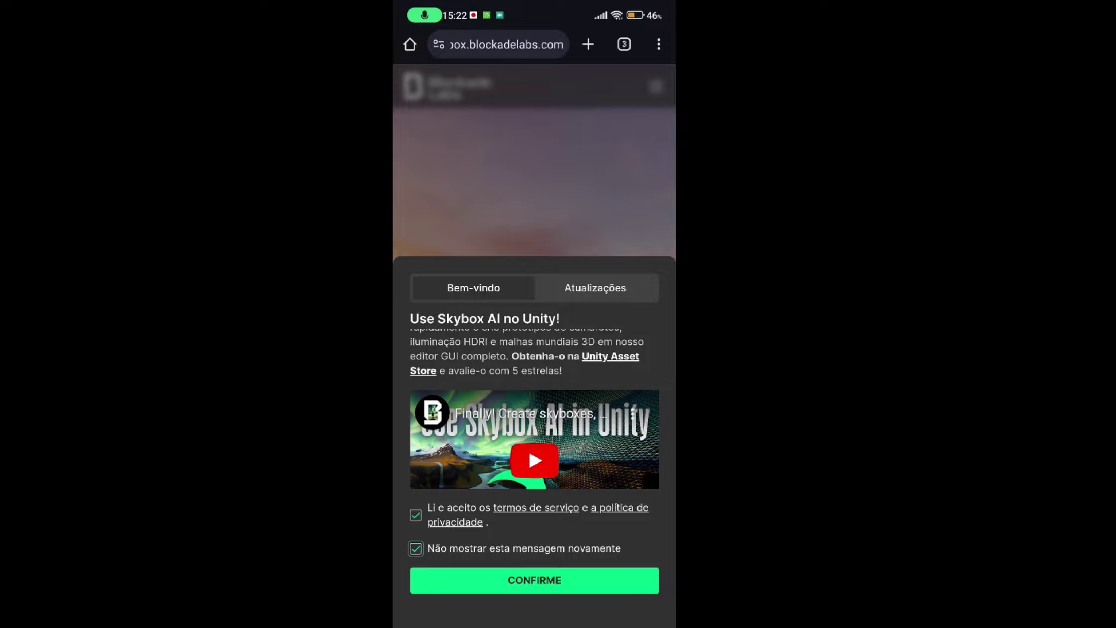
click(535, 580)
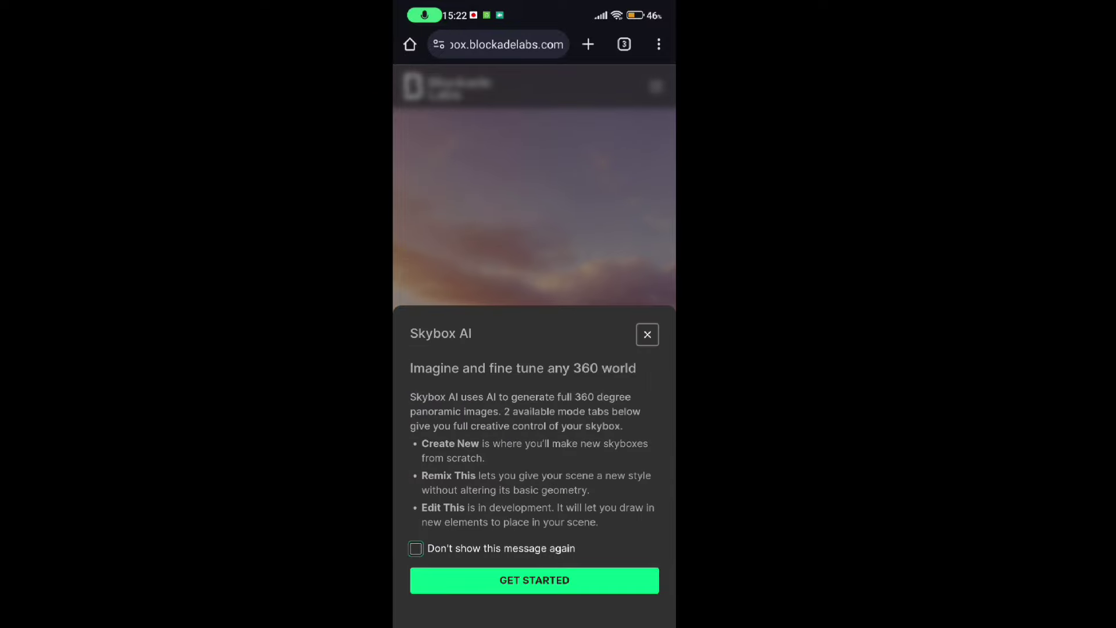
click(418, 548)
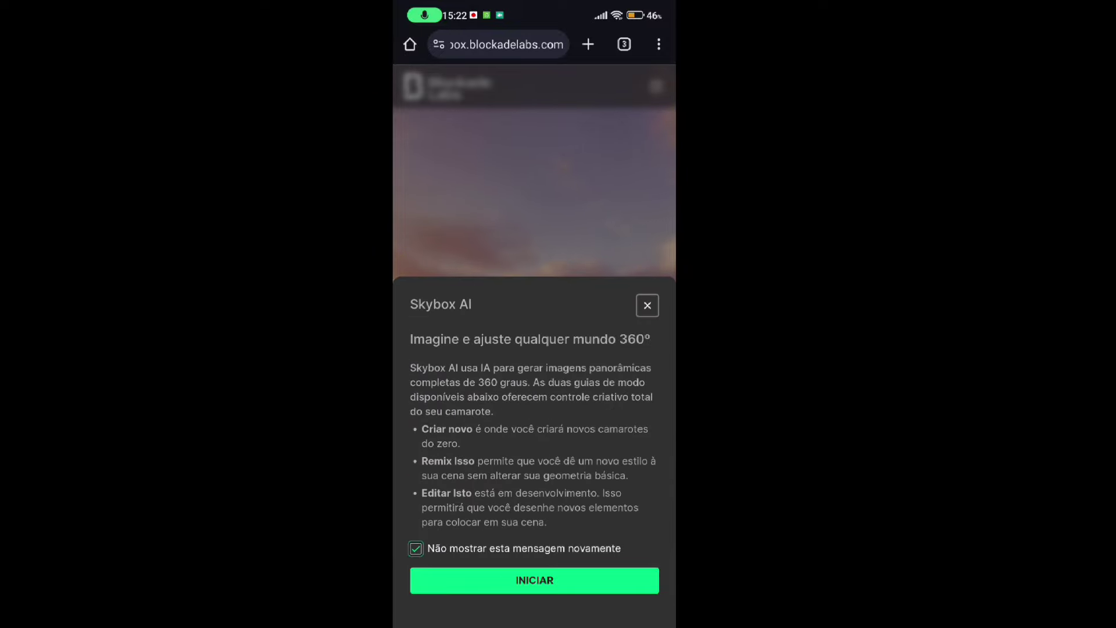
click(440, 584)
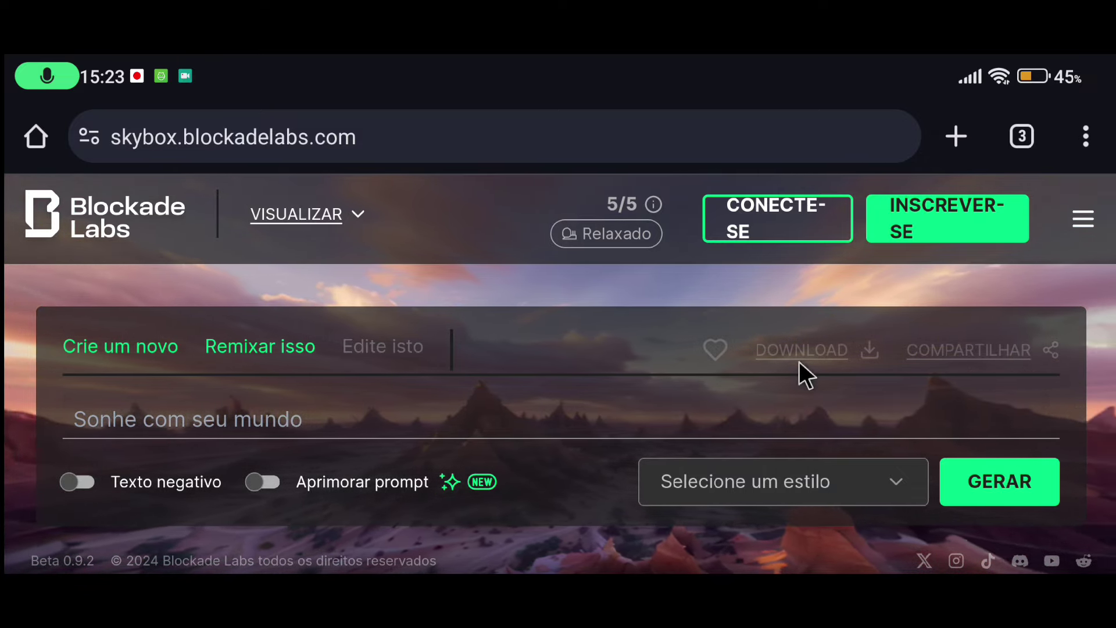
Toggle the VISUALIZAR dropdown, press VOLTAR PARA GERAÇÃO, and select the 'Sonhe com seu mundo' prompt field.
click(352, 214)
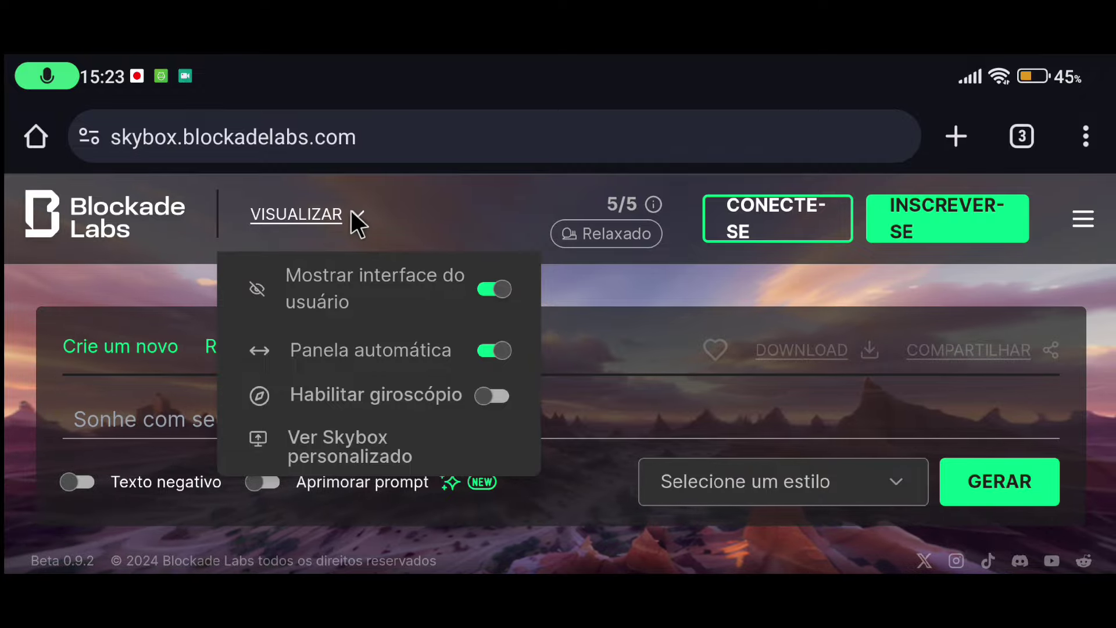
click(359, 218)
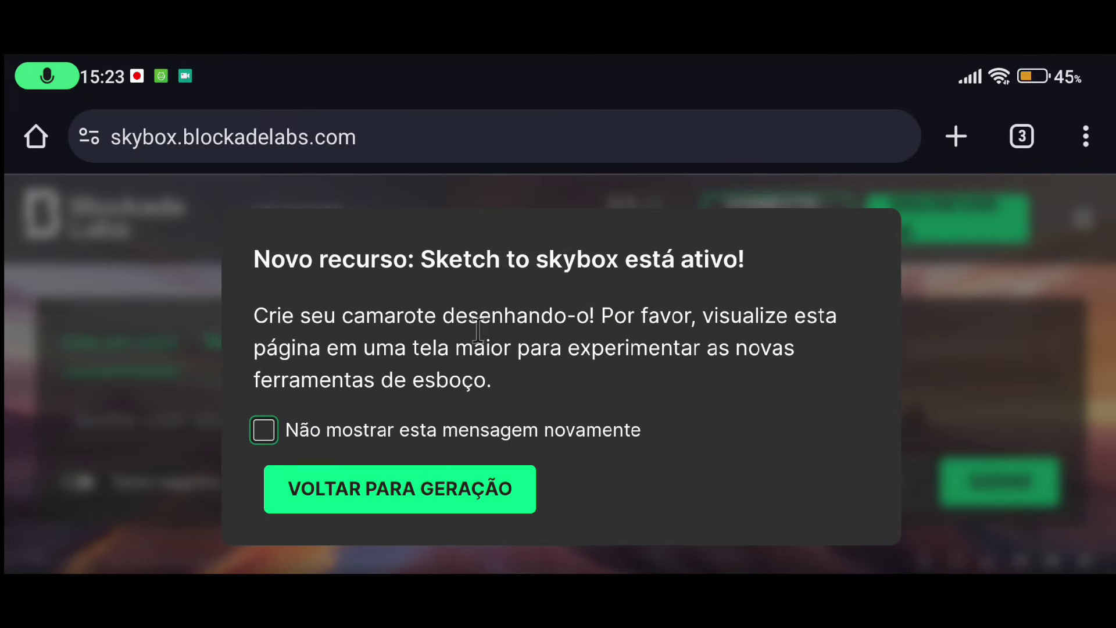
click(343, 490)
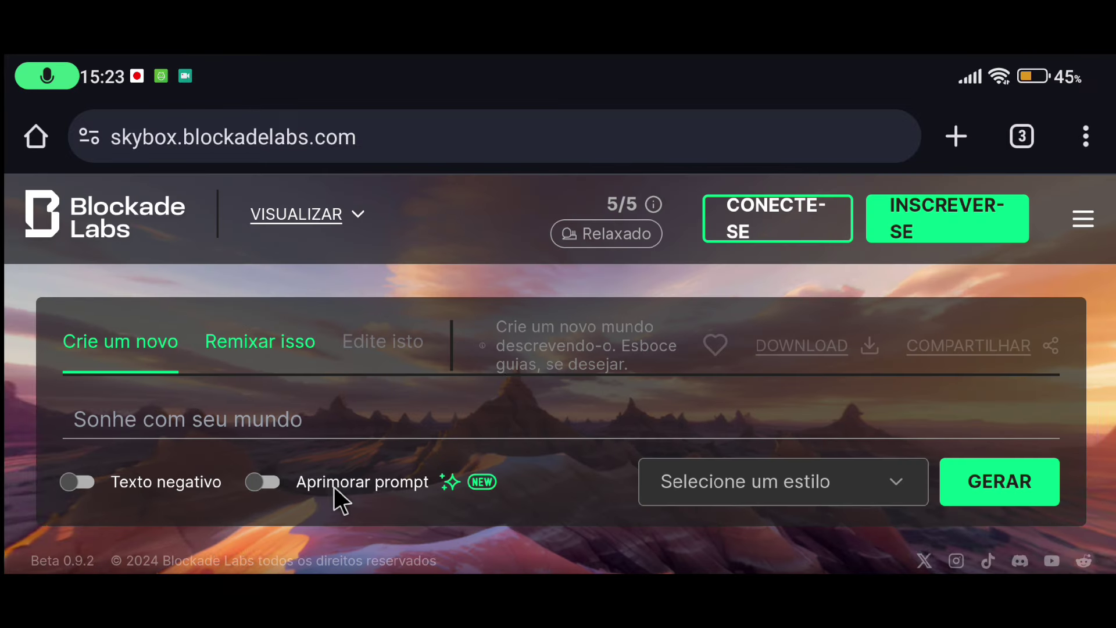
click(227, 426)
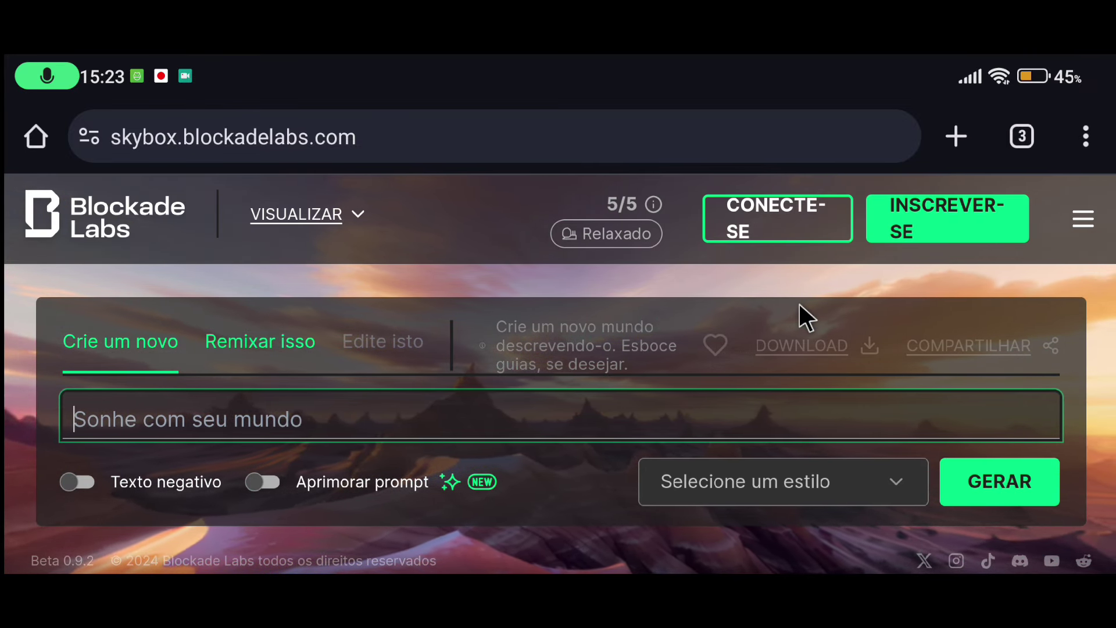
Clear the first attempt and type 'ceu azul com nuvens e casas e arvores ao redor' as the prompt.
text(ceu )
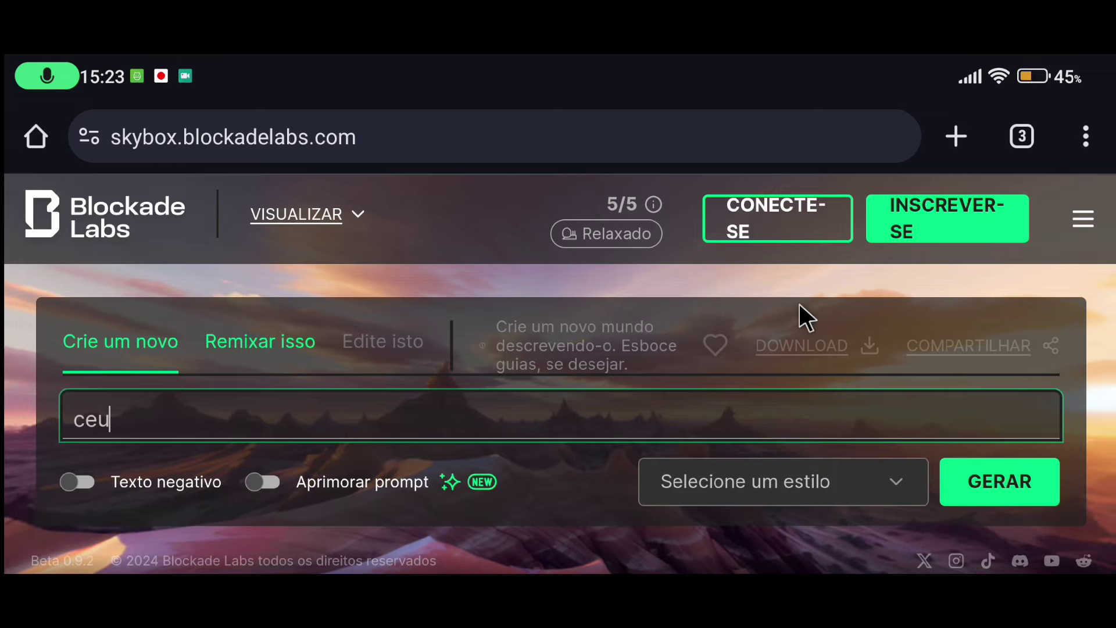
text(azul)
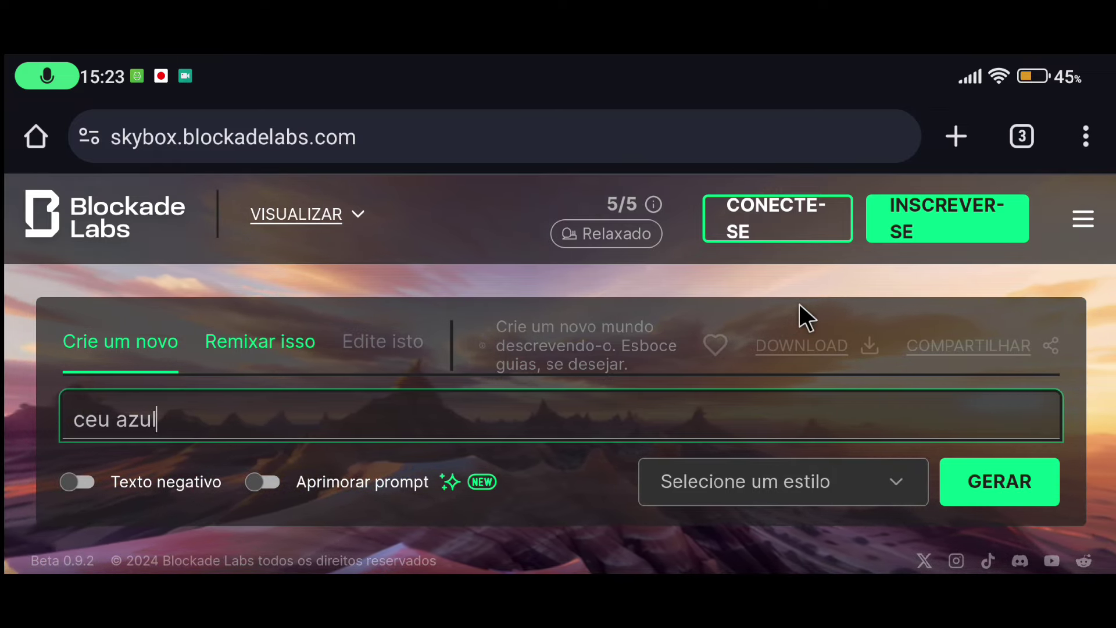
text( com)
text( c)
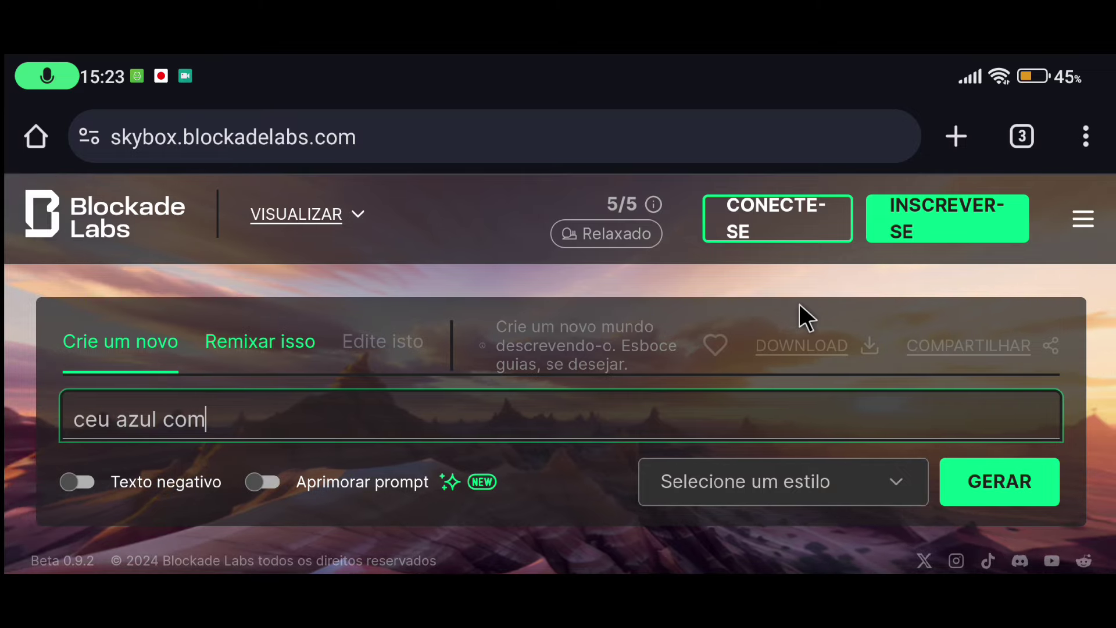
key(ctrl+a)
key(BackSpace)
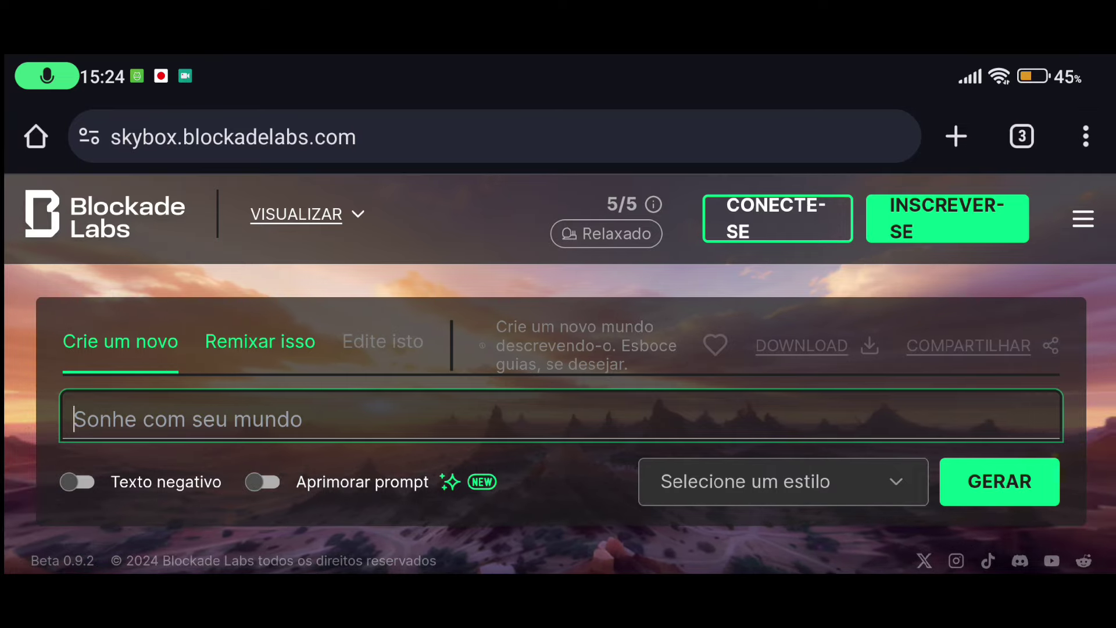
text(c)
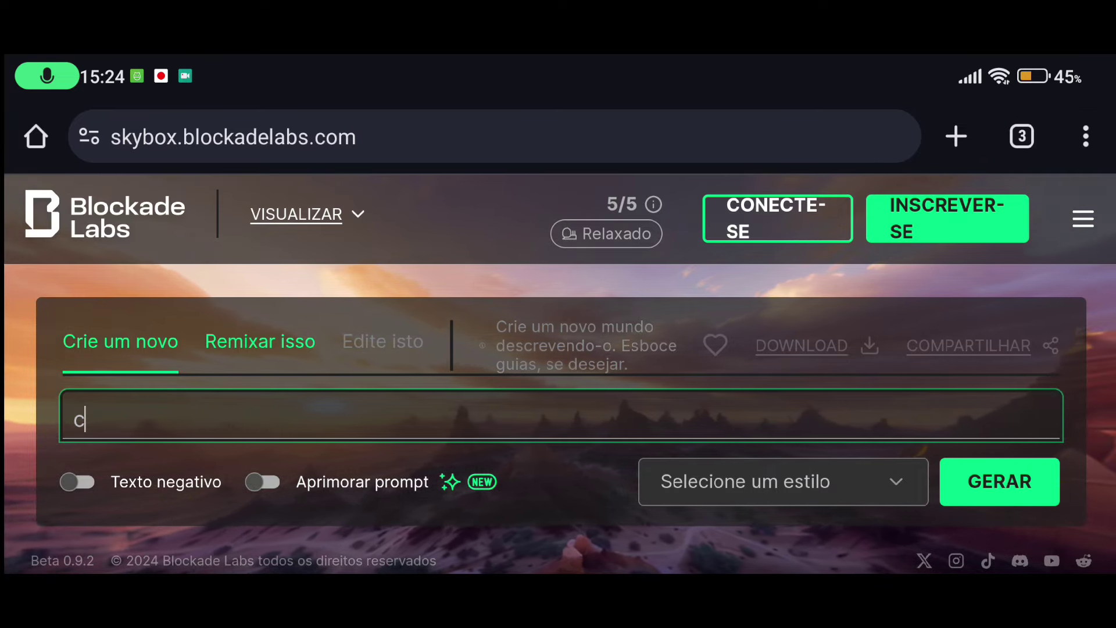
text([eu)
key(BackSpace)
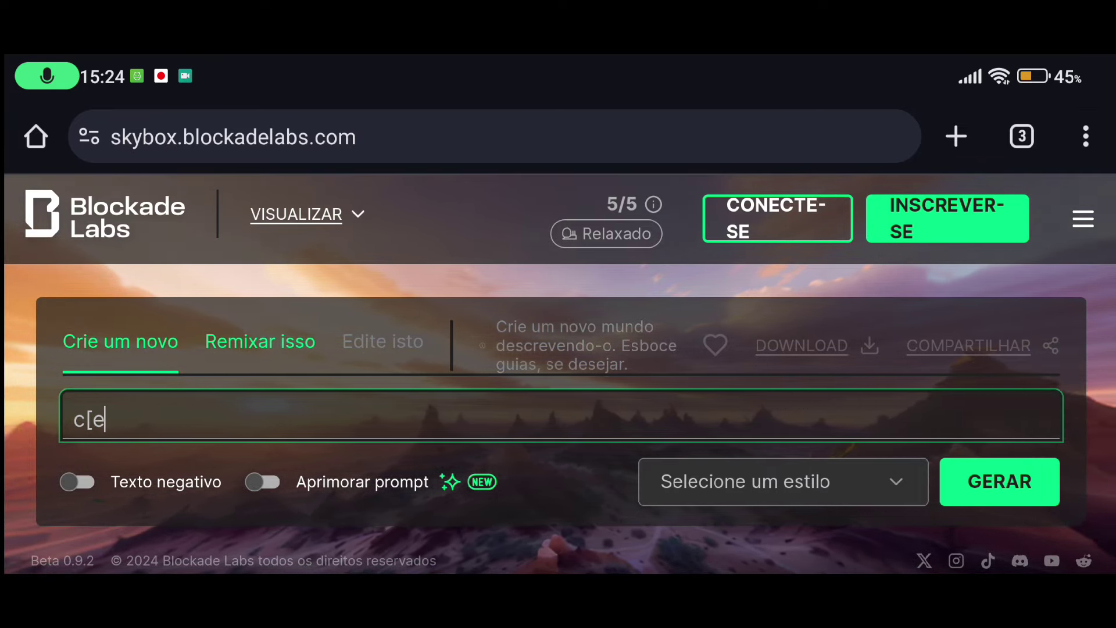
key(BackSpace)
key(BackSpace)
text(u azul com  nuvens e casas e arvores ao redor)
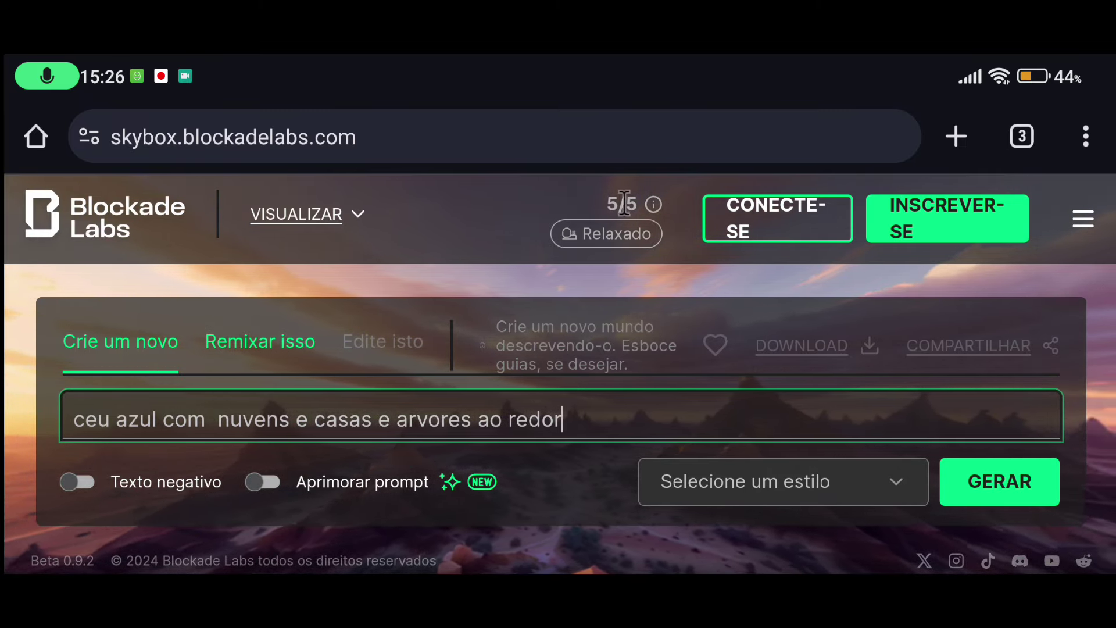
Choose the Anime style under Ilustrativo, dismissing the Pintura Digital Épica upgrade offer.
click(786, 499)
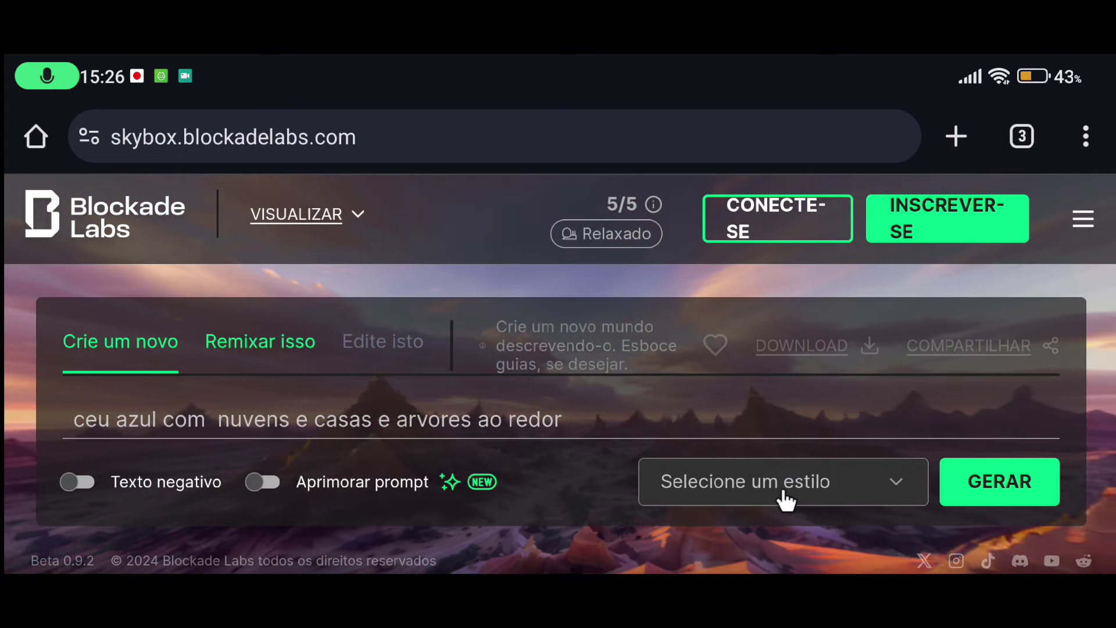
click(822, 493)
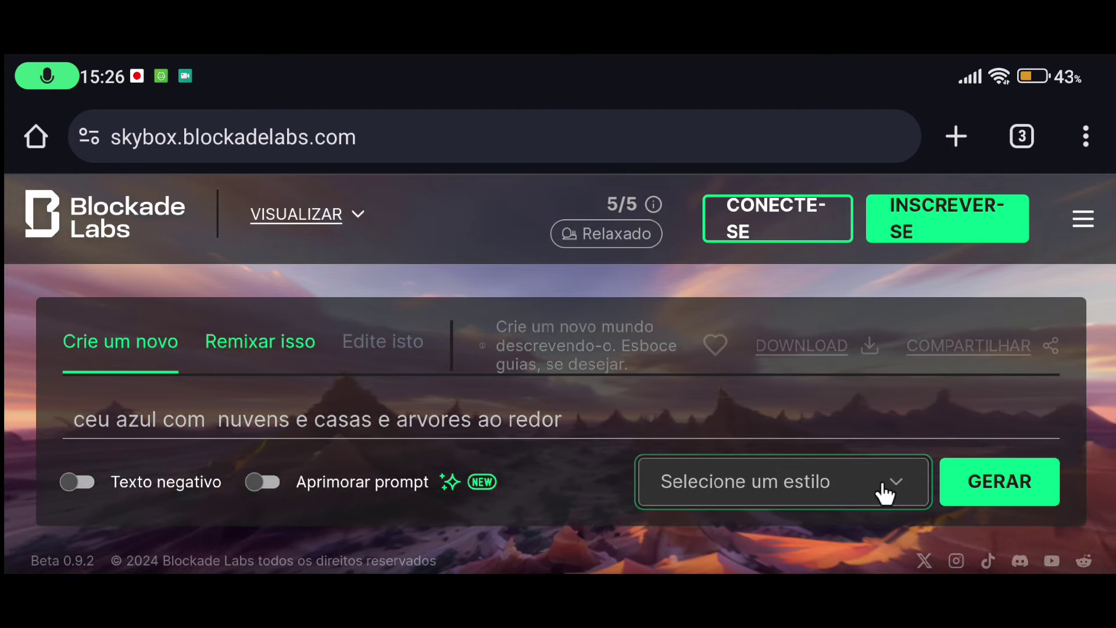
click(588, 590)
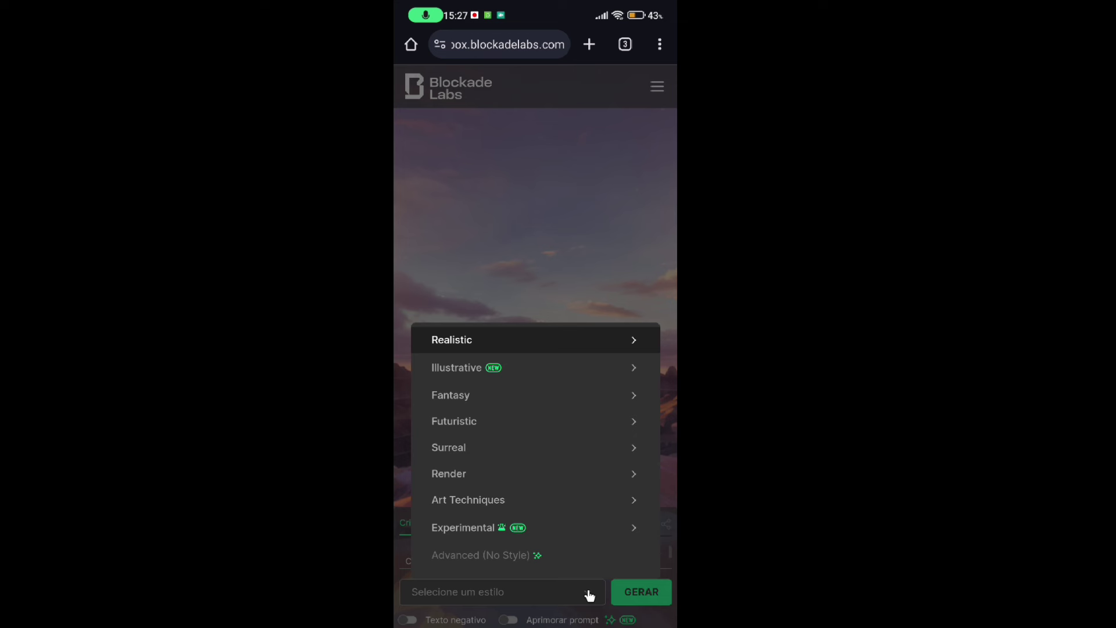
click(457, 372)
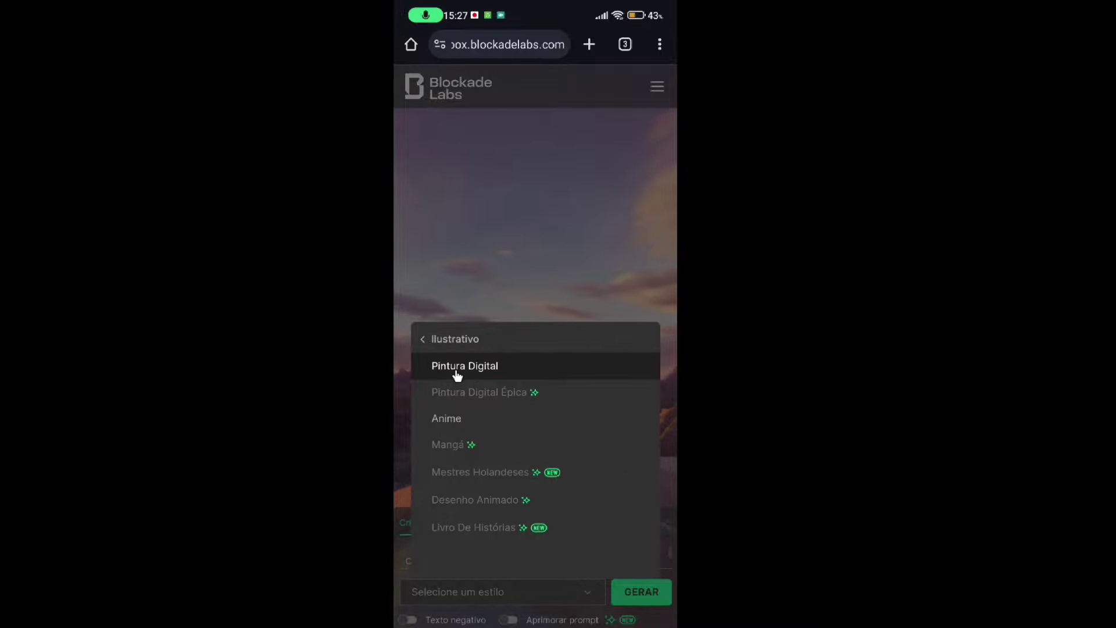
click(442, 419)
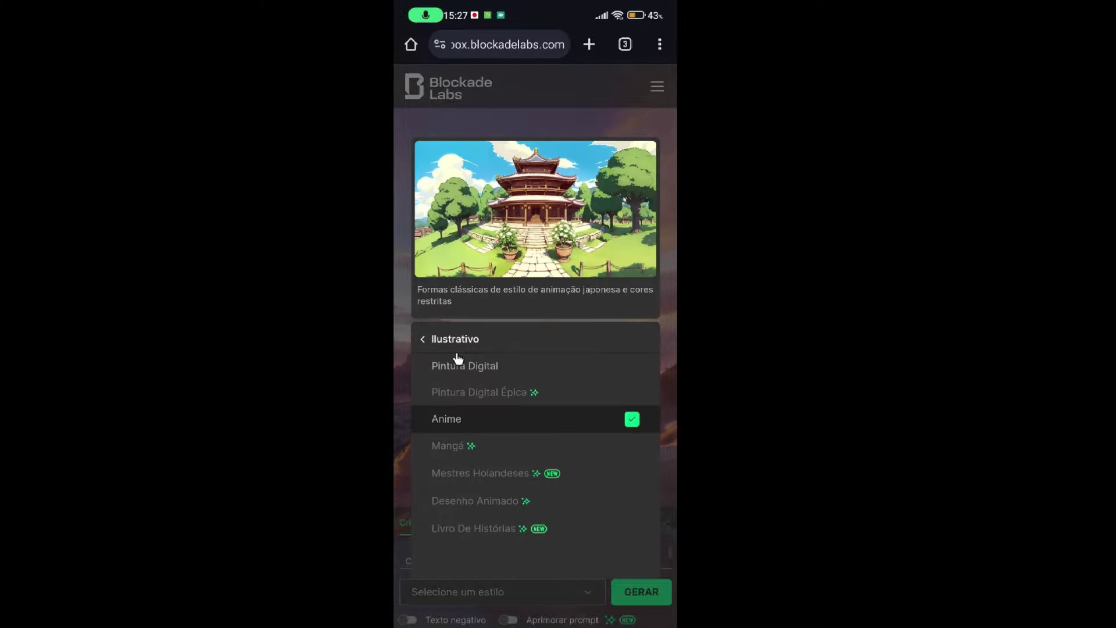
click(468, 393)
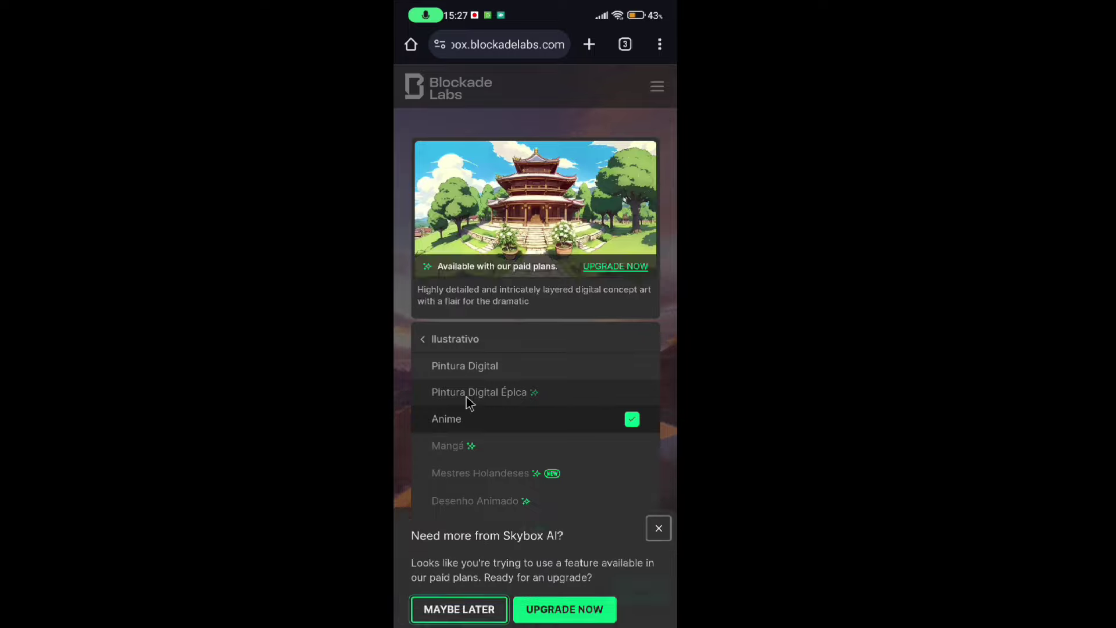
click(658, 502)
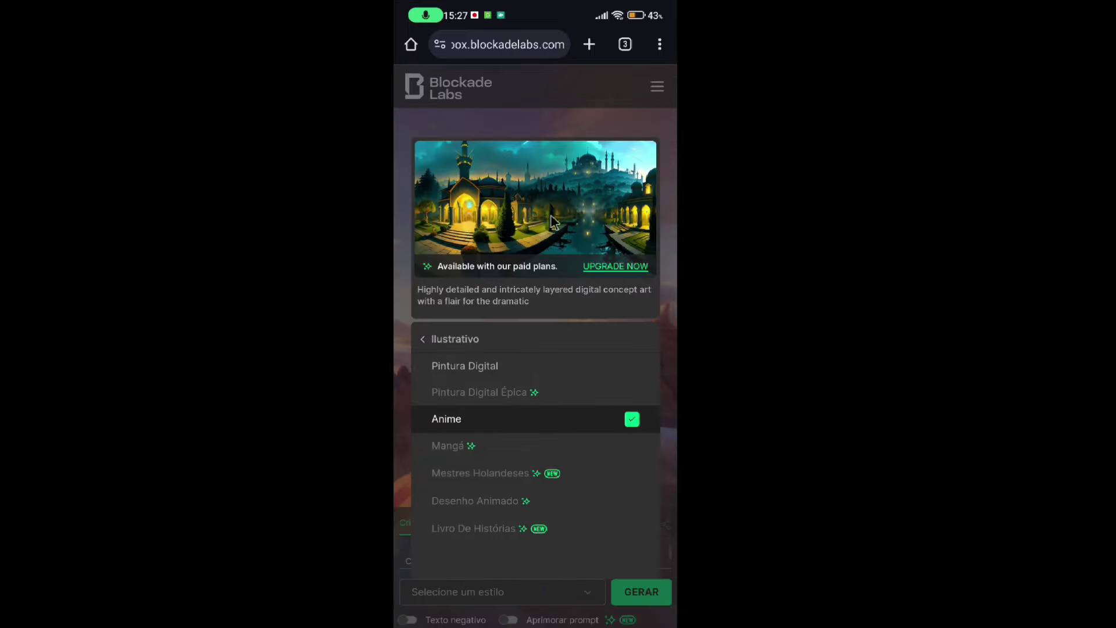
click(469, 425)
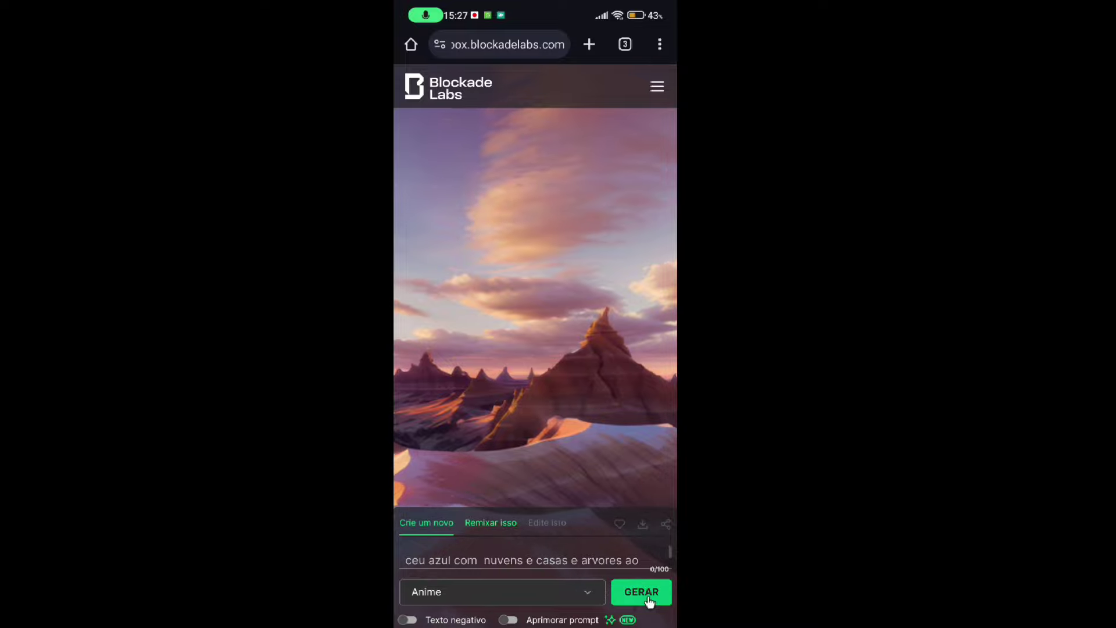
Press GERAR, then look around the panorama at the thatched houses, trees and lawn.
click(641, 599)
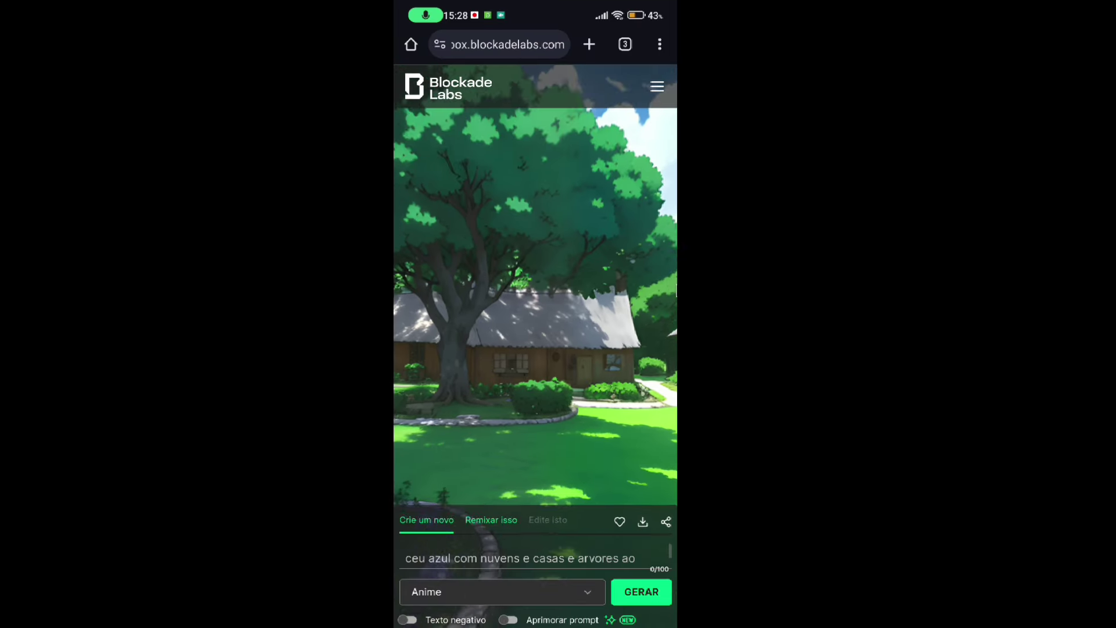
mouse_move(440, 258)
mouse_down()
mouse_move(561, 176)
mouse_move(431, 239)
mouse_up()
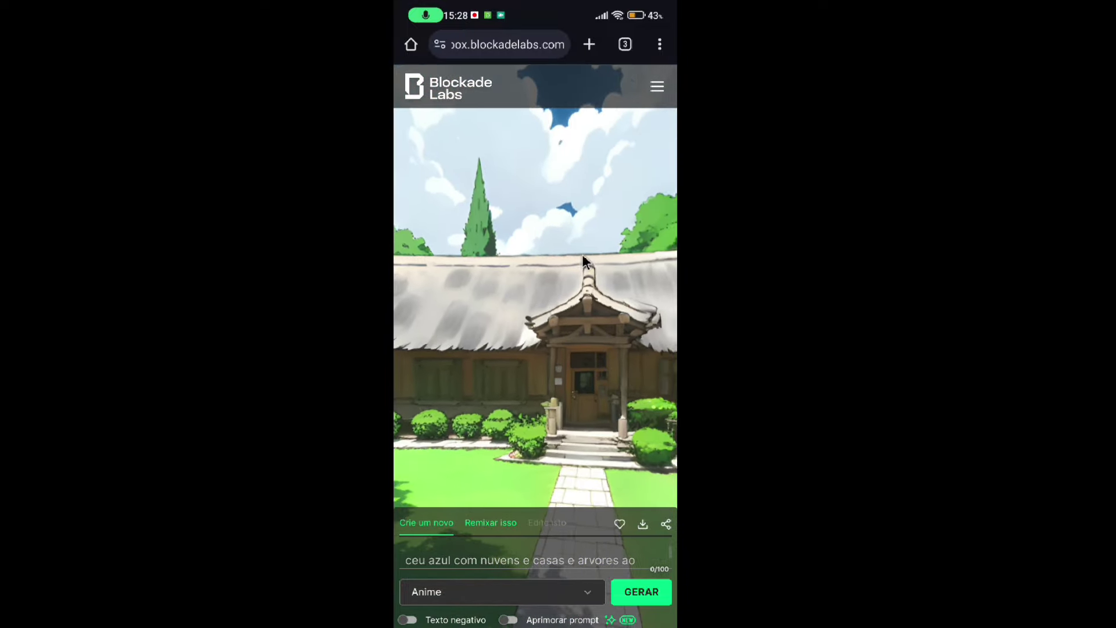
mouse_move(597, 237)
mouse_down()
mouse_move(520, 250)
mouse_move(525, 265)
mouse_move(397, 247)
mouse_move(560, 247)
mouse_move(486, 267)
mouse_up()
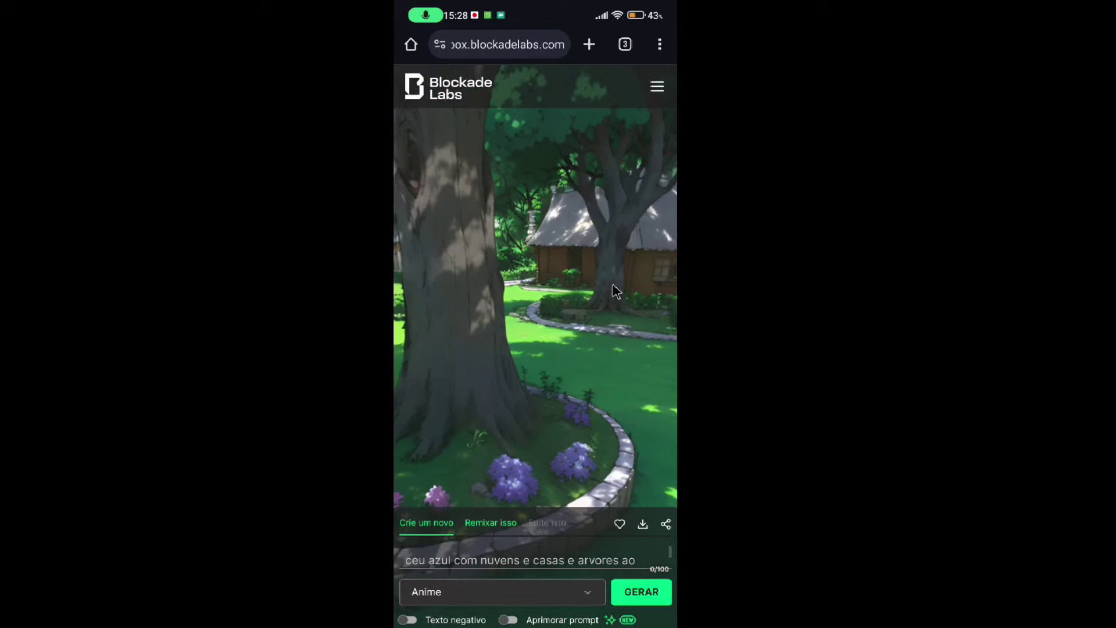
mouse_move(613, 285)
mouse_down()
mouse_move(445, 264)
mouse_move(569, 267)
mouse_move(455, 274)
mouse_move(456, 290)
mouse_up()
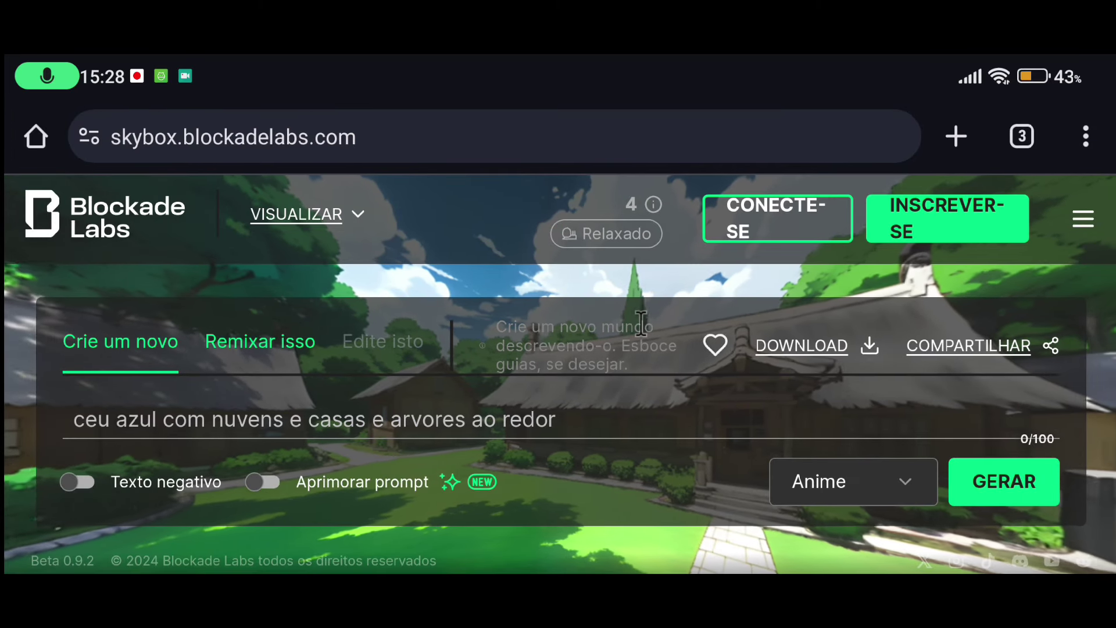
Open DOWNLOAD and choose JPG under Equiretangular.
click(803, 347)
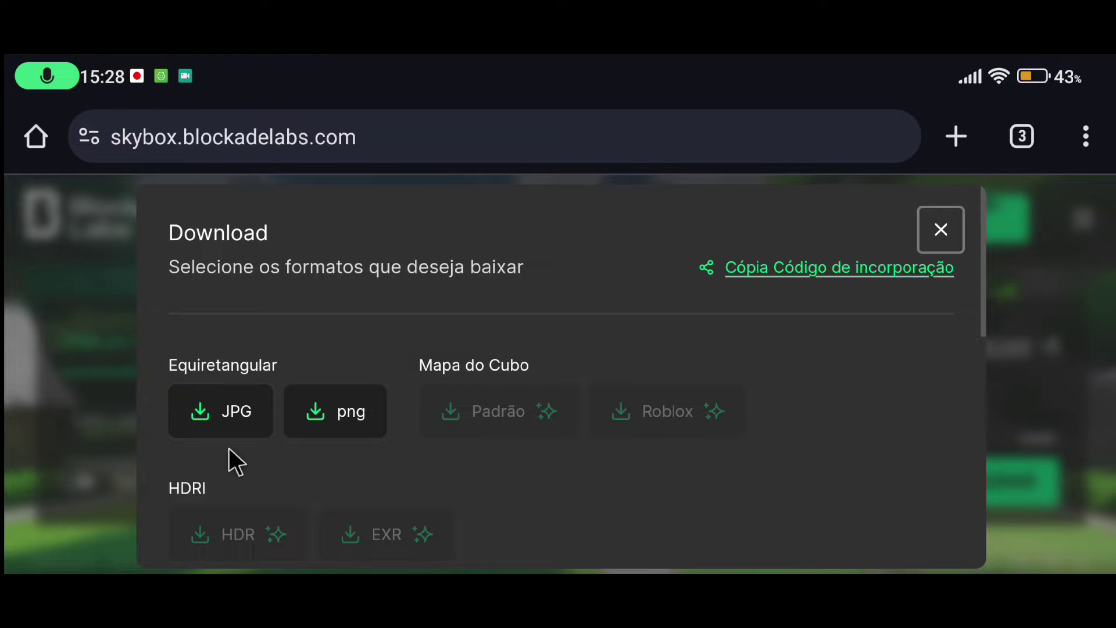
click(206, 416)
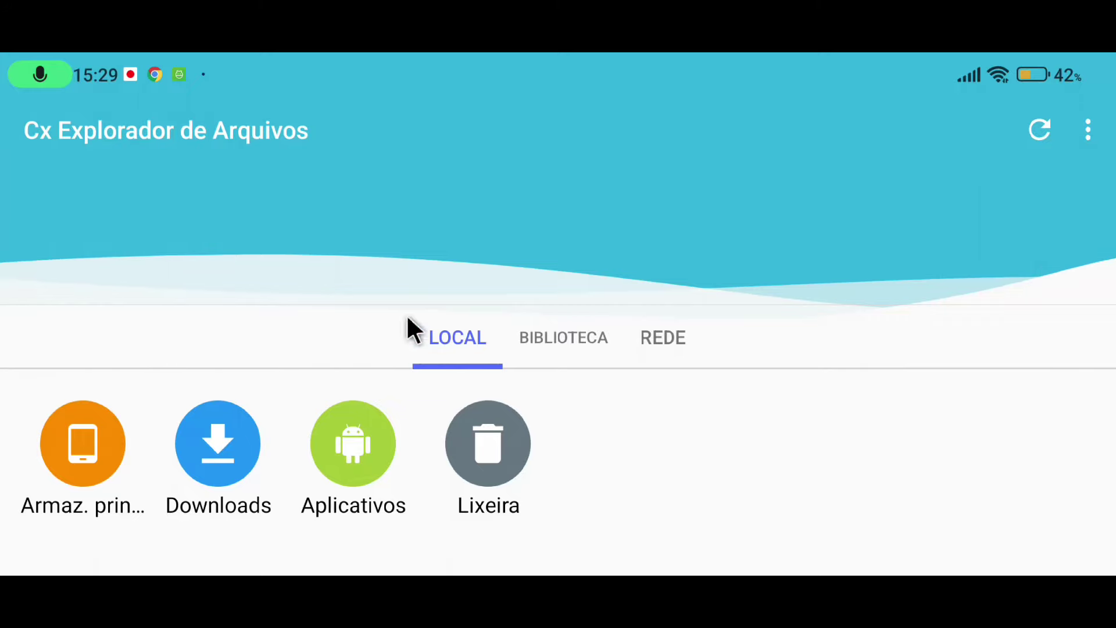
Open main storage in Cx File Explorer and scroll to the Download folder.
click(64, 444)
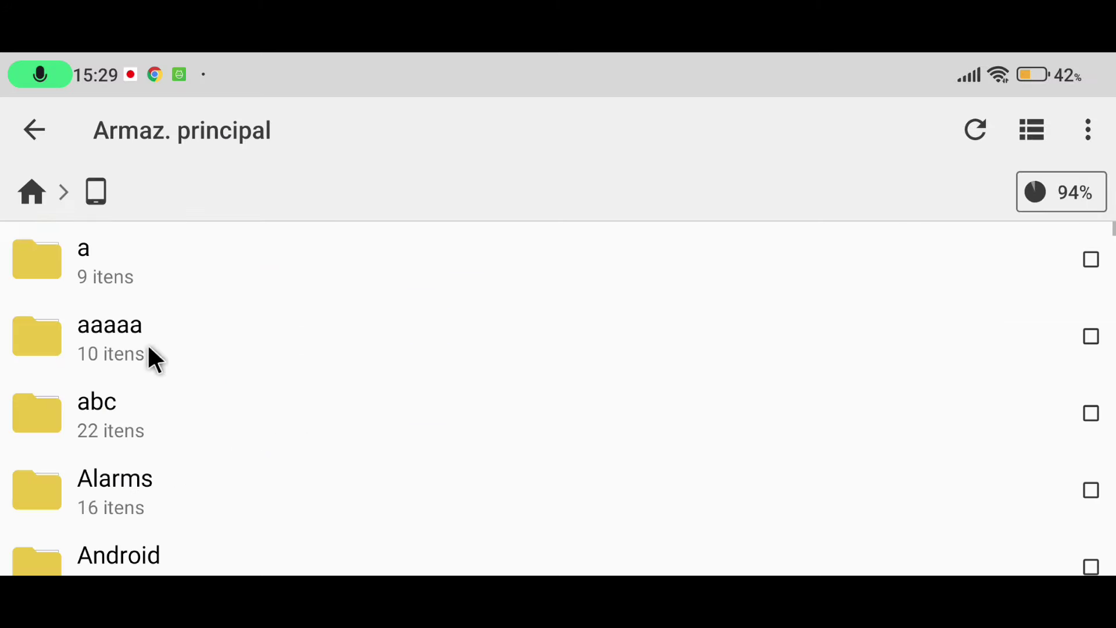
scroll(209, 367, down, 5)
scroll(231, 379, down, 5)
scroll(244, 378, down, 5)
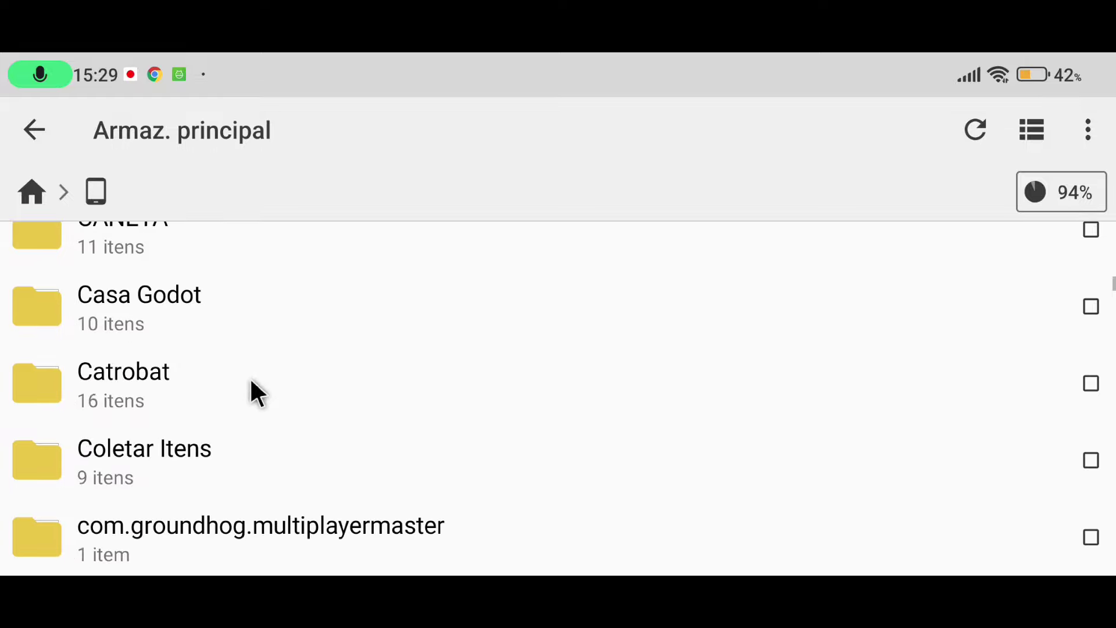
scroll(253, 380, down, 5)
scroll(197, 381, up, 5)
scroll(182, 374, up, 1)
scroll(182, 374, up, 1)
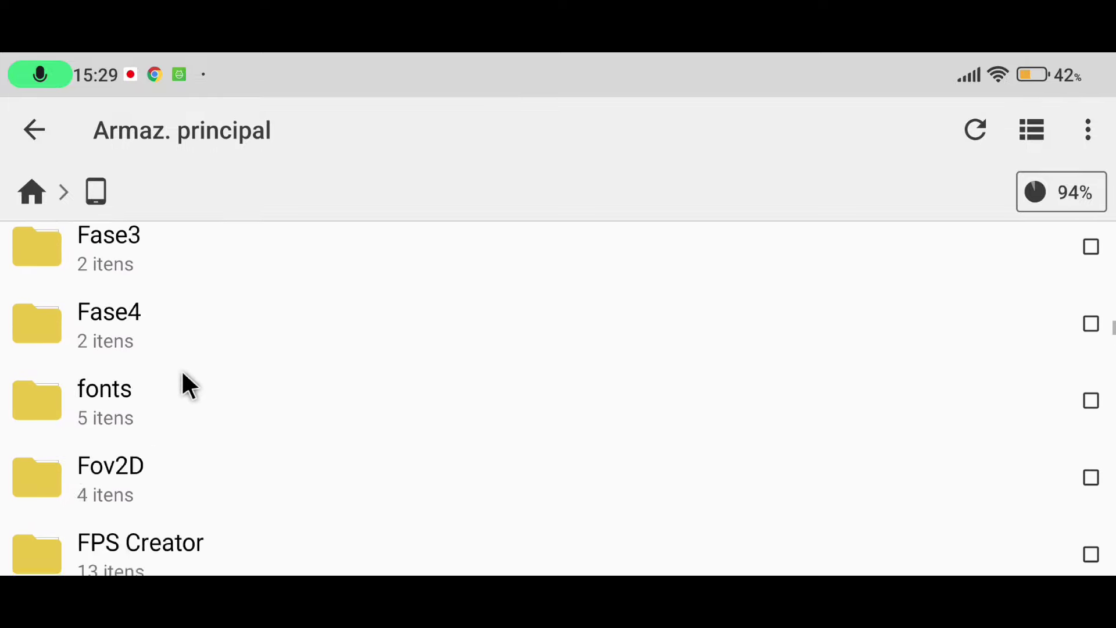
scroll(182, 374, down, 10)
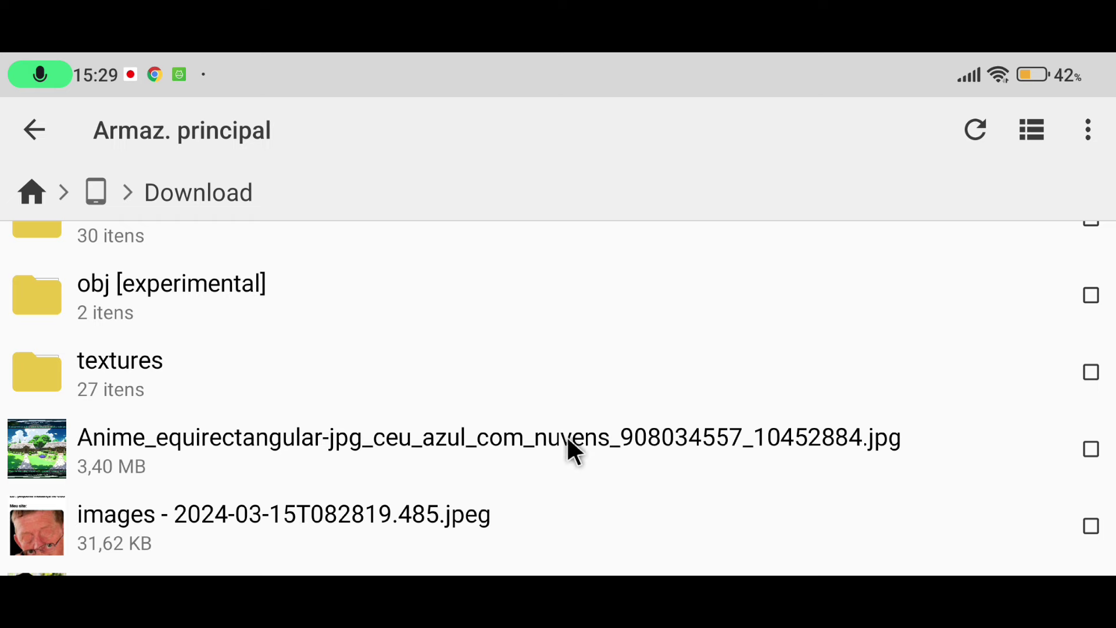
Preview the Anime equirectangular JPG, then select it and copy it.
click(109, 433)
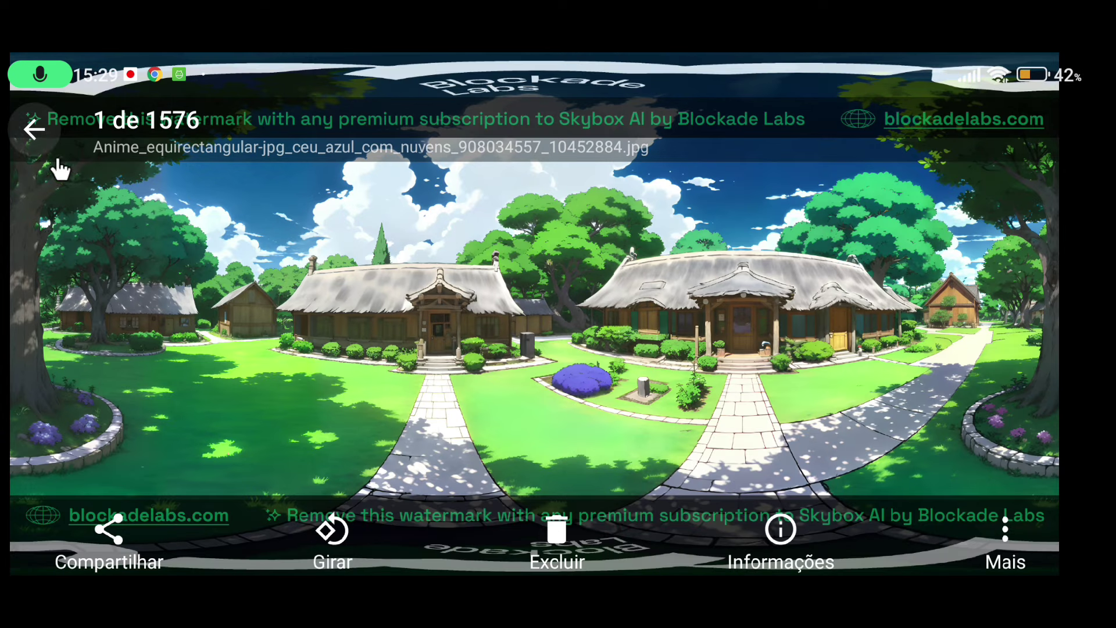
click(48, 148)
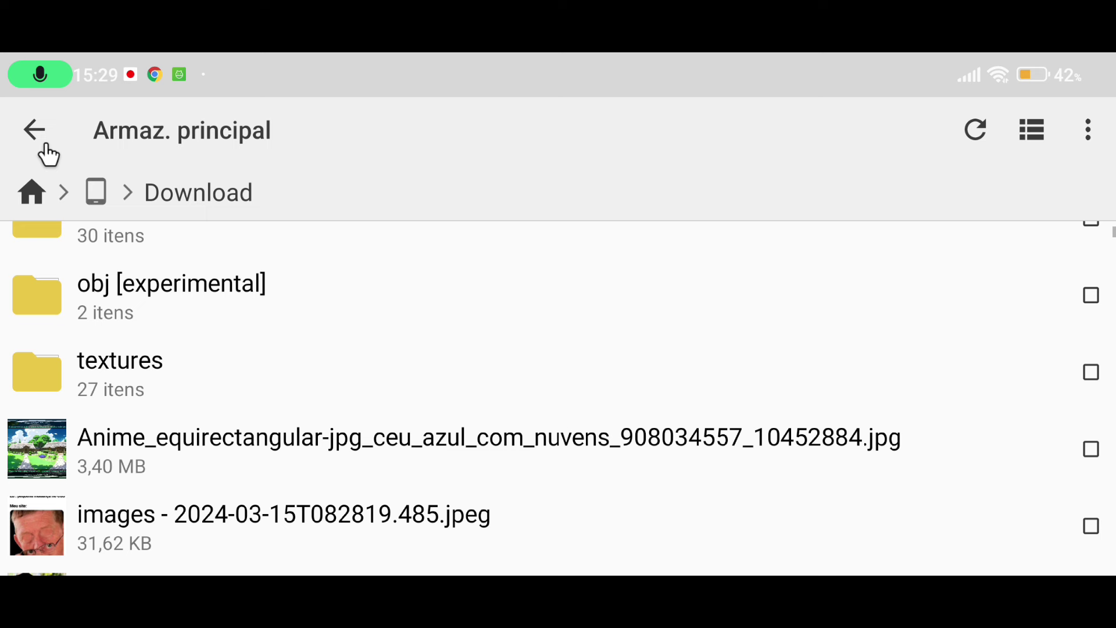
click(402, 456)
click(142, 538)
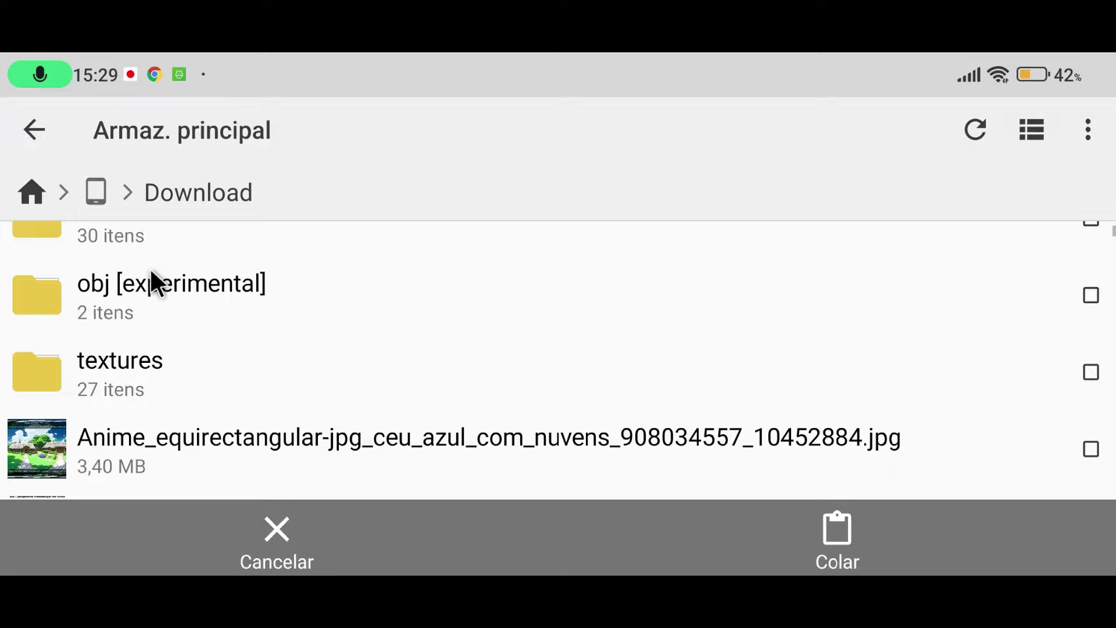
Go back to the file explorer home and browse main storage for the project folder.
click(30, 195)
click(64, 448)
scroll(165, 401, down, 5)
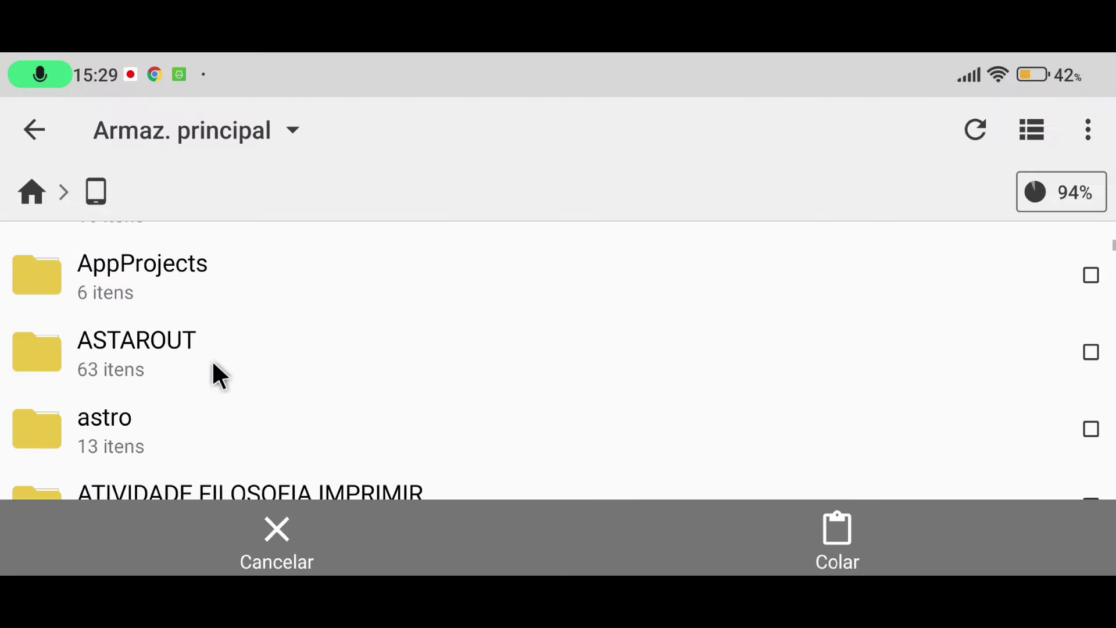
scroll(215, 374, down, 5)
scroll(244, 364, down, 5)
scroll(265, 366, down, 5)
scroll(267, 367, down, 5)
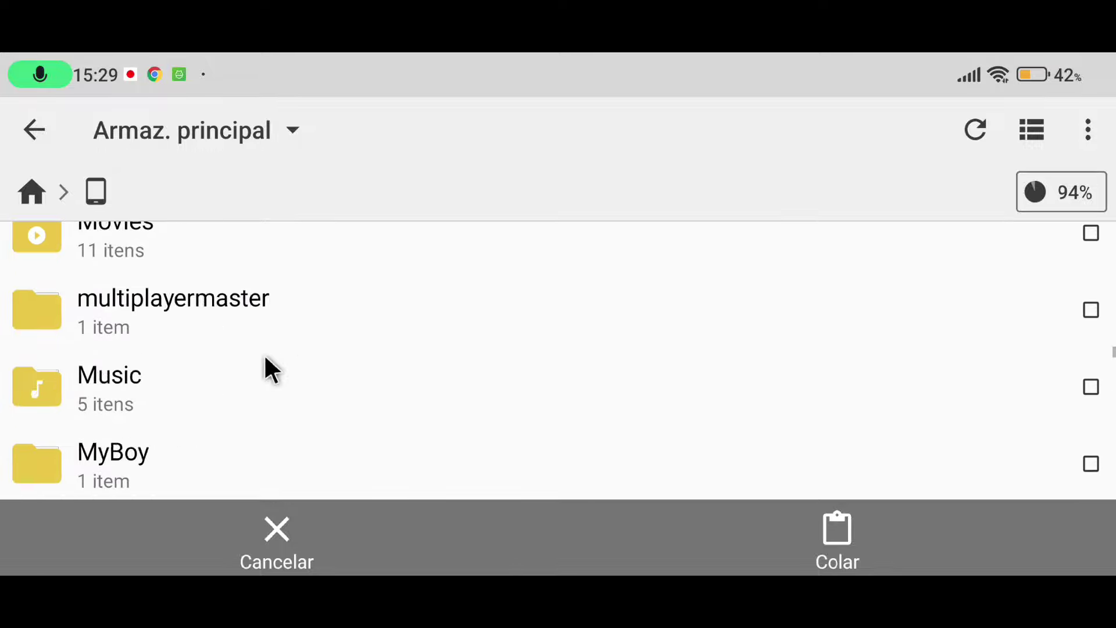
scroll(267, 361, down, 5)
scroll(267, 352, up, 5)
scroll(267, 351, down, 2)
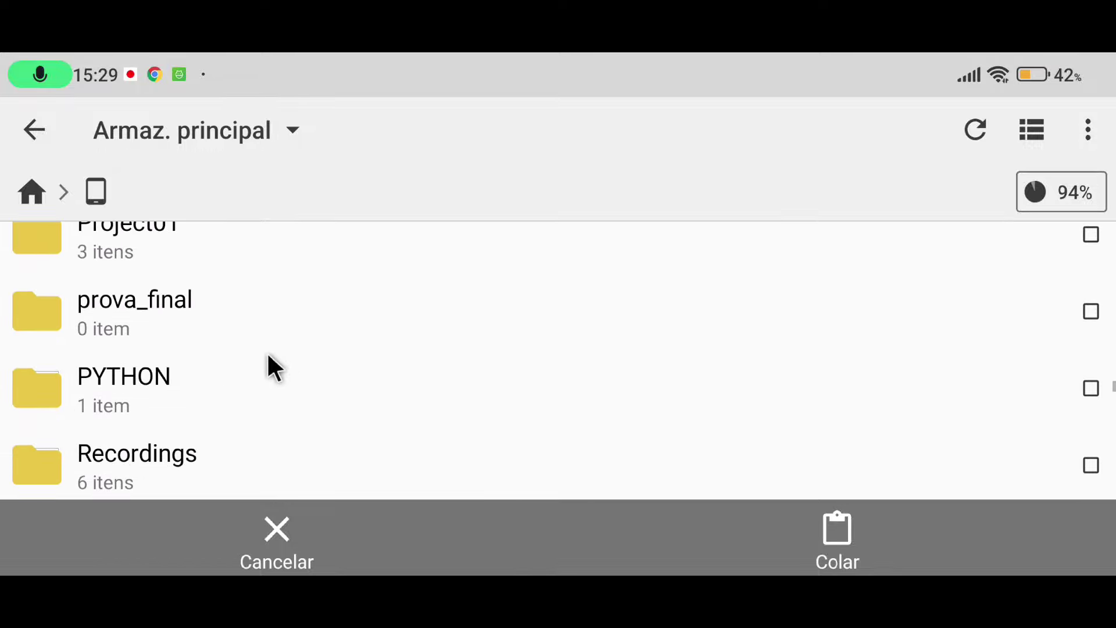
scroll(267, 351, down, 2)
scroll(268, 356, up, 2)
scroll(268, 356, up, 3)
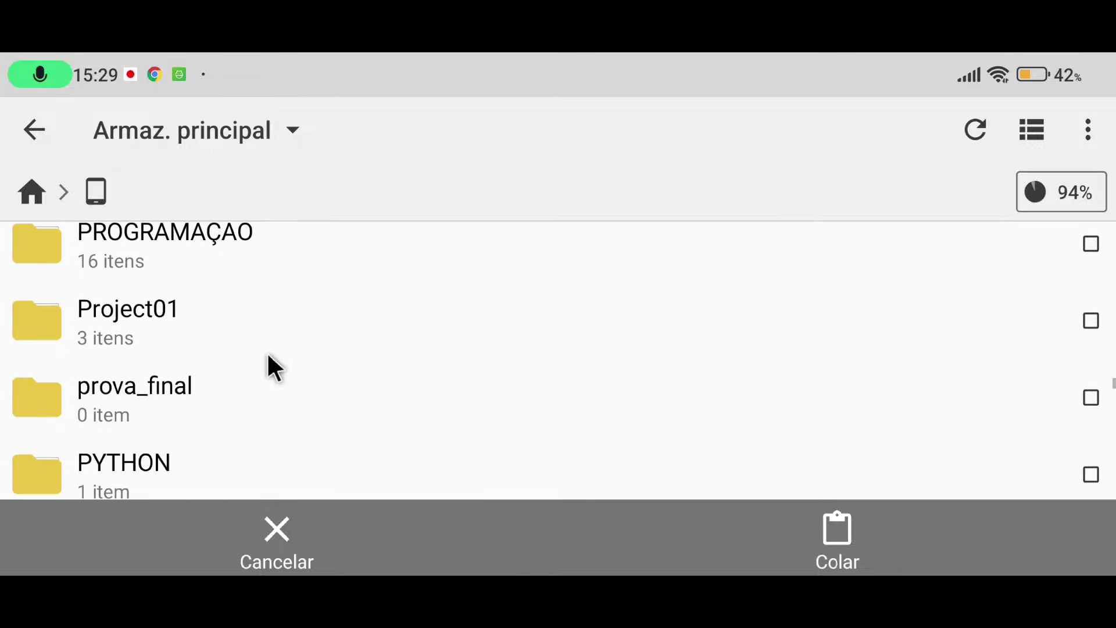
scroll(268, 356, up, 3)
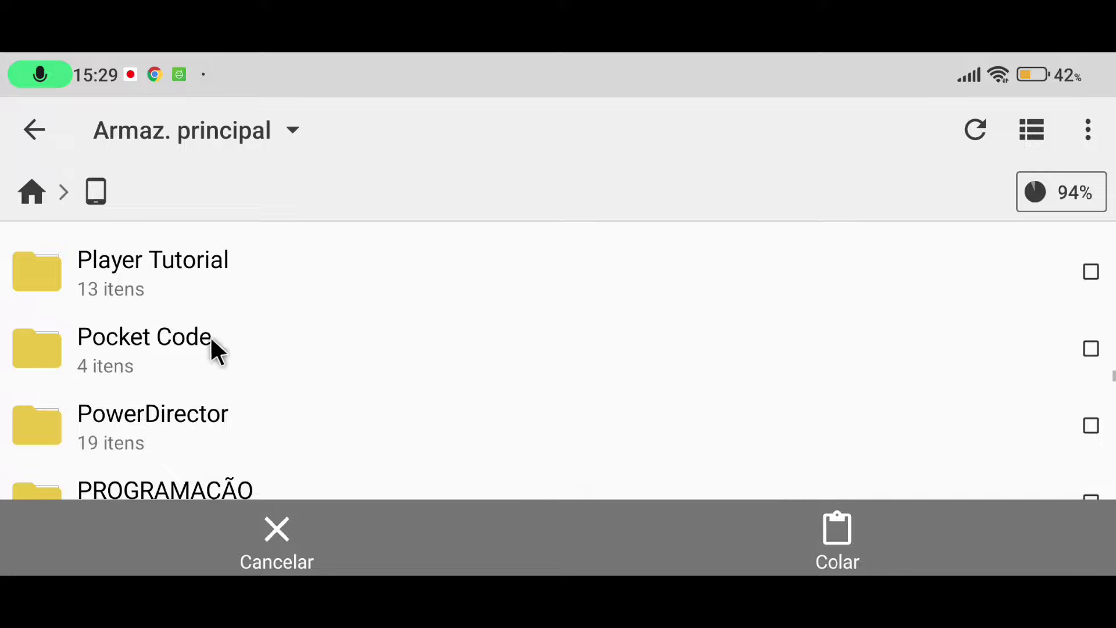
Paste the Anime sky image into the Player Tutorial folder, then bring up recent apps.
click(172, 283)
scroll(237, 396, down, 5)
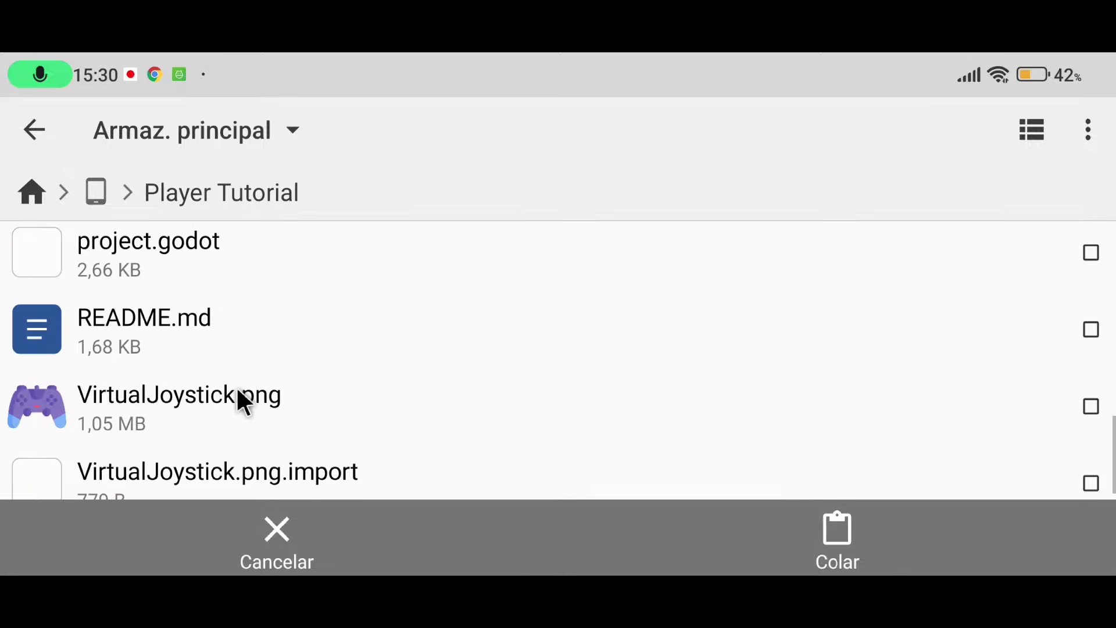
scroll(241, 390, up, 5)
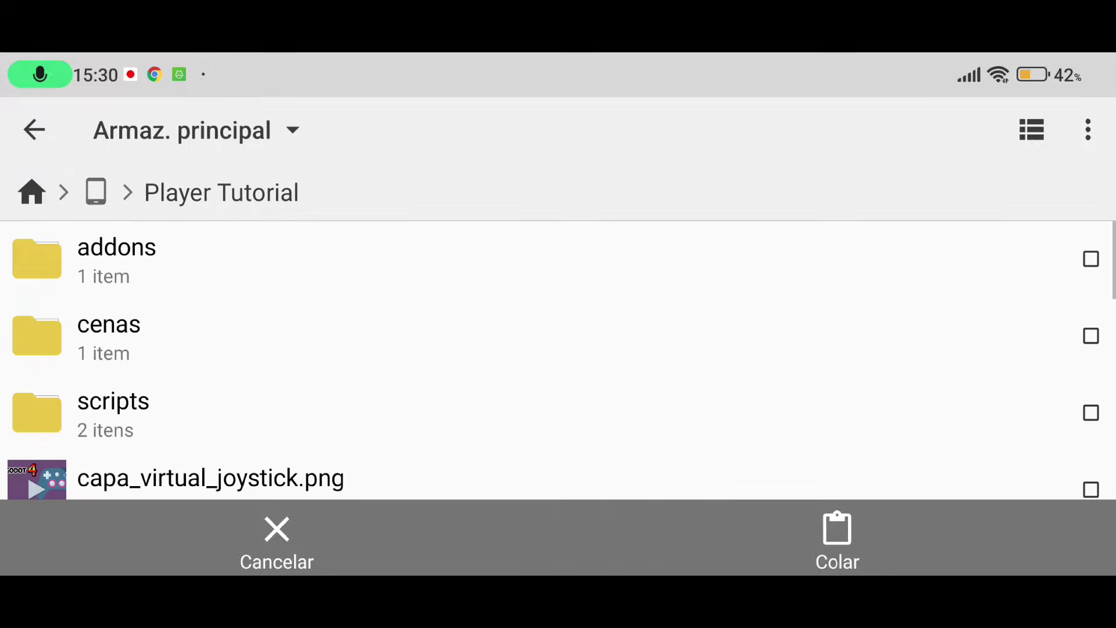
click(843, 555)
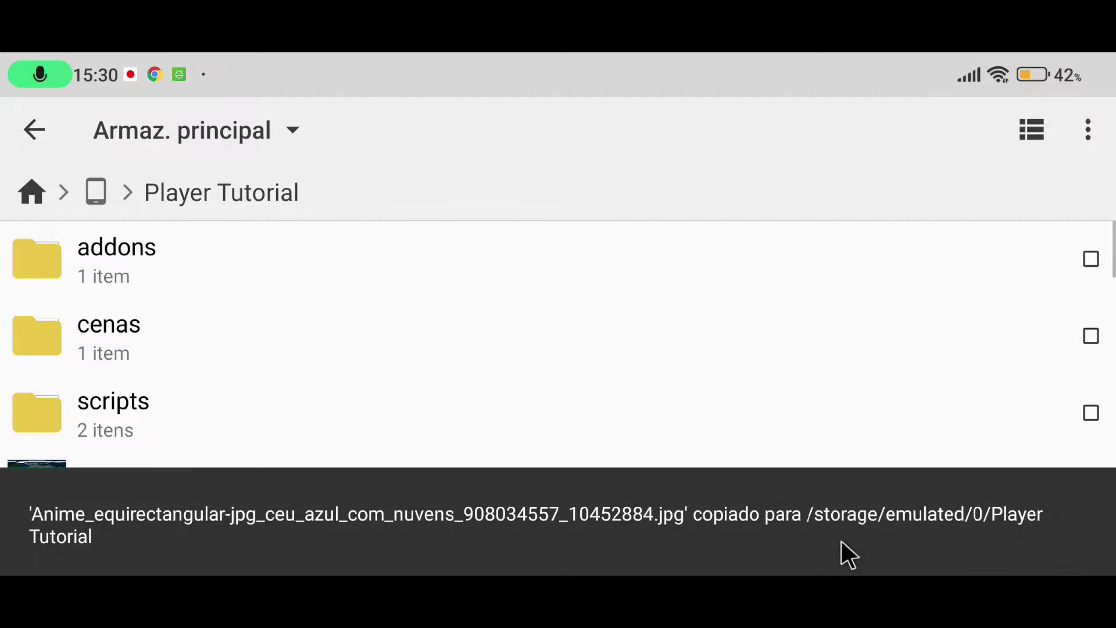
drag(497, 503, 508, 316)
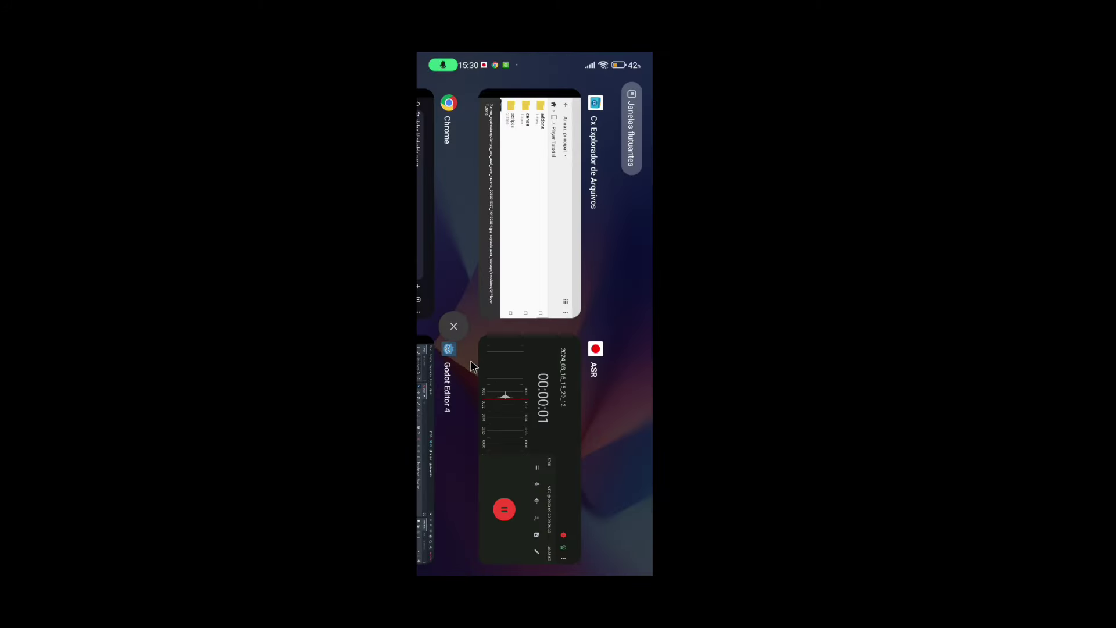
Switch back to the Godot editor, find the Anime JPG in FileSystem, and widen the Scene dock.
drag(470, 362, 527, 362)
click(459, 453)
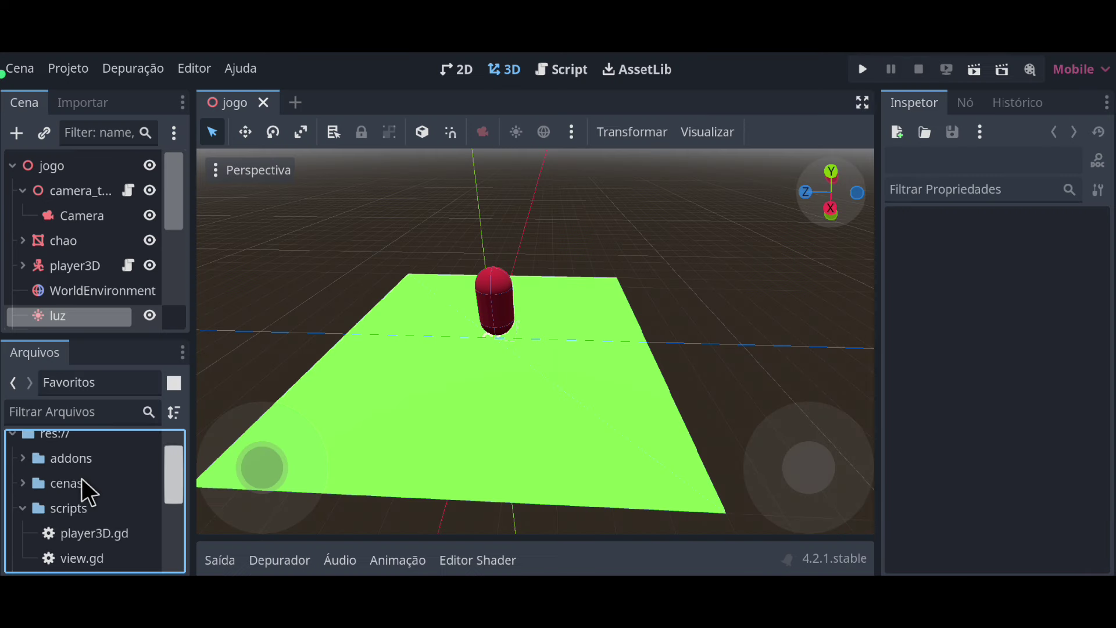
scroll(87, 500, down, 1)
scroll(90, 513, down, 3)
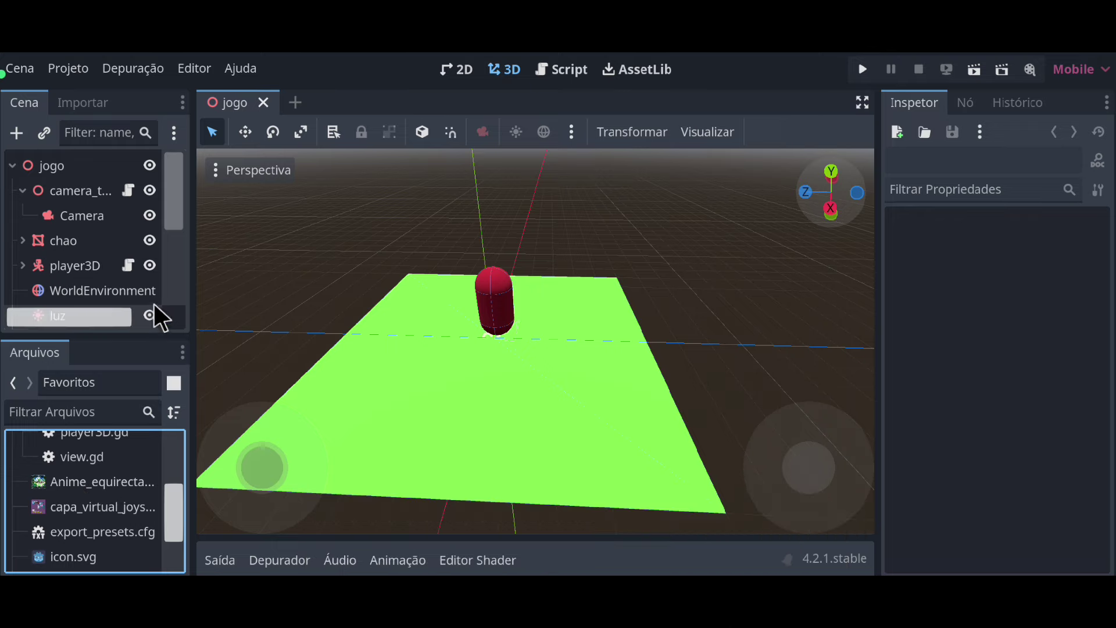
drag(194, 328, 236, 329)
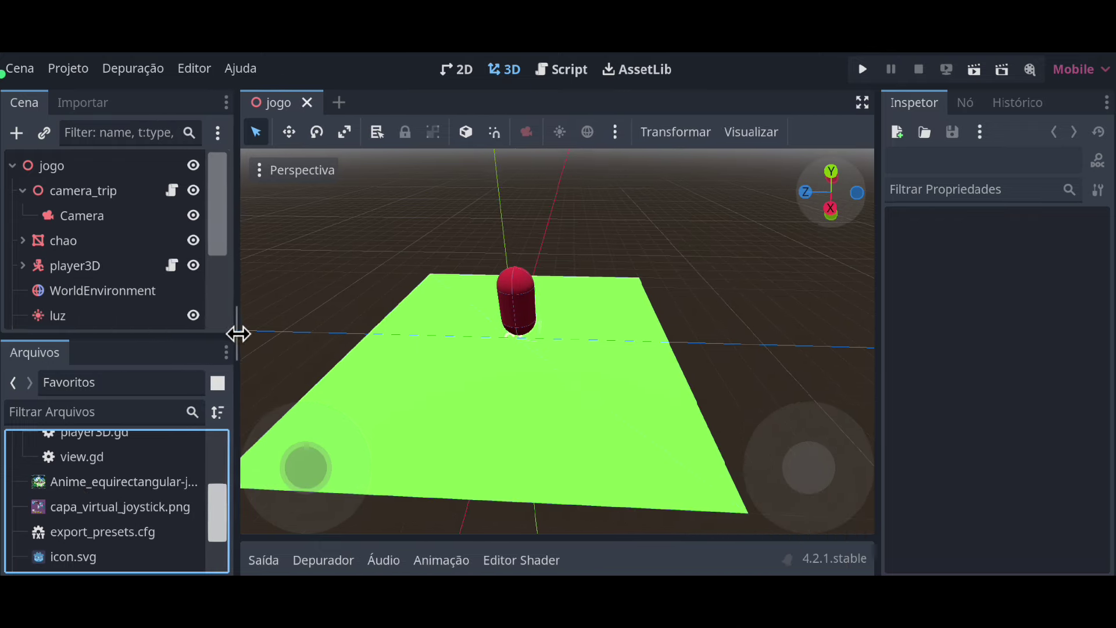
scroll(95, 273, down, 3)
On WorldEnvironment, clear the procedural sky material and create a new PanoramaSkyMaterial.
click(82, 232)
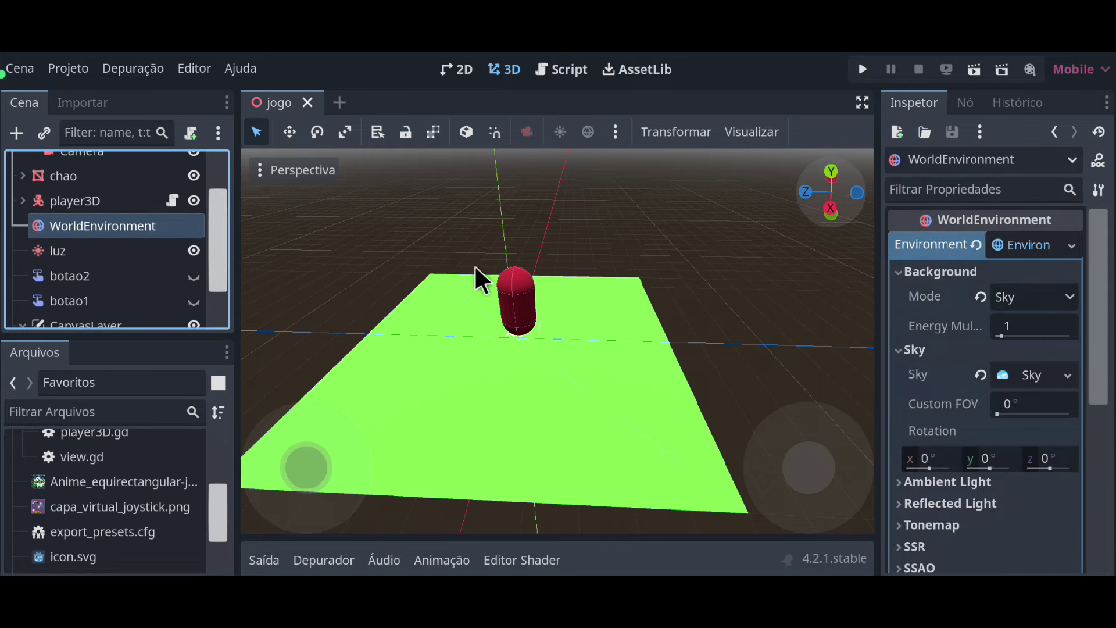
middle_drag(668, 296, 640, 199)
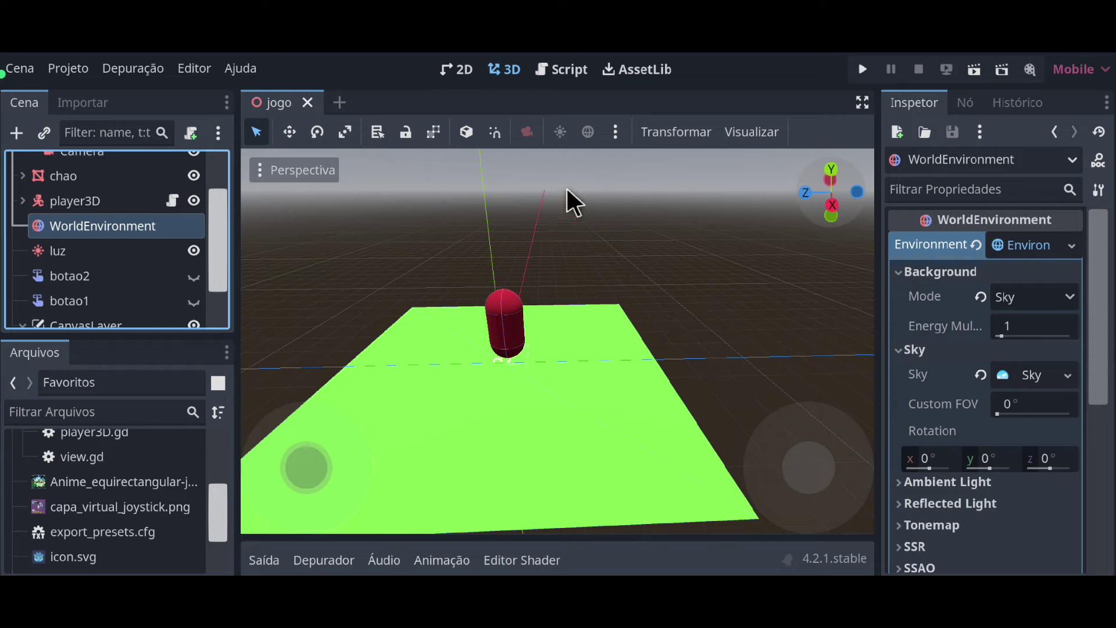
click(1024, 300)
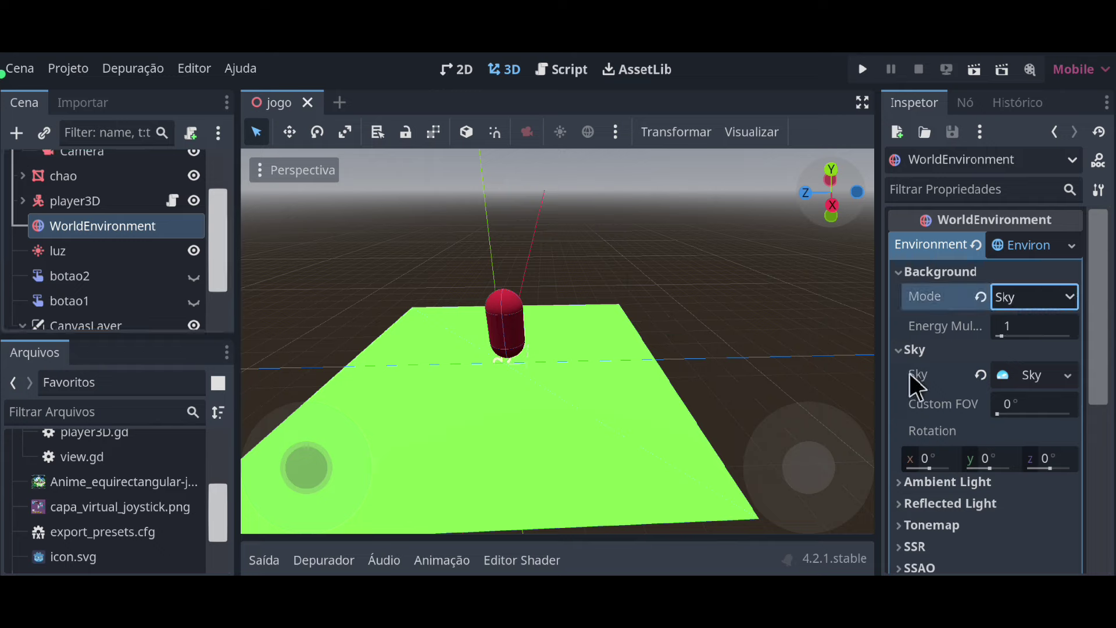
click(1032, 375)
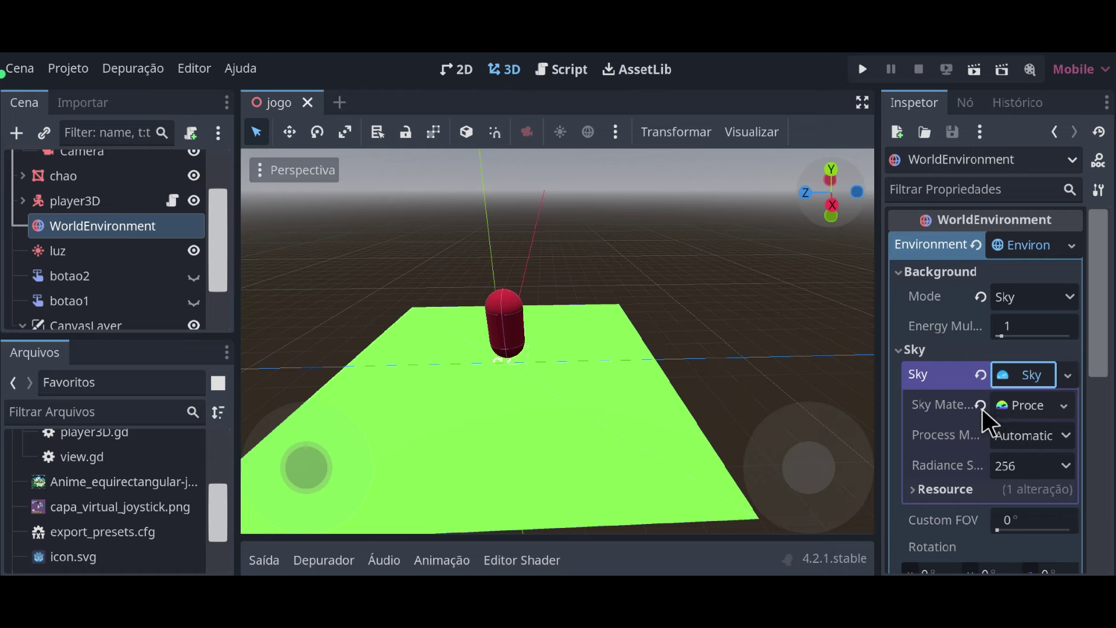
click(981, 405)
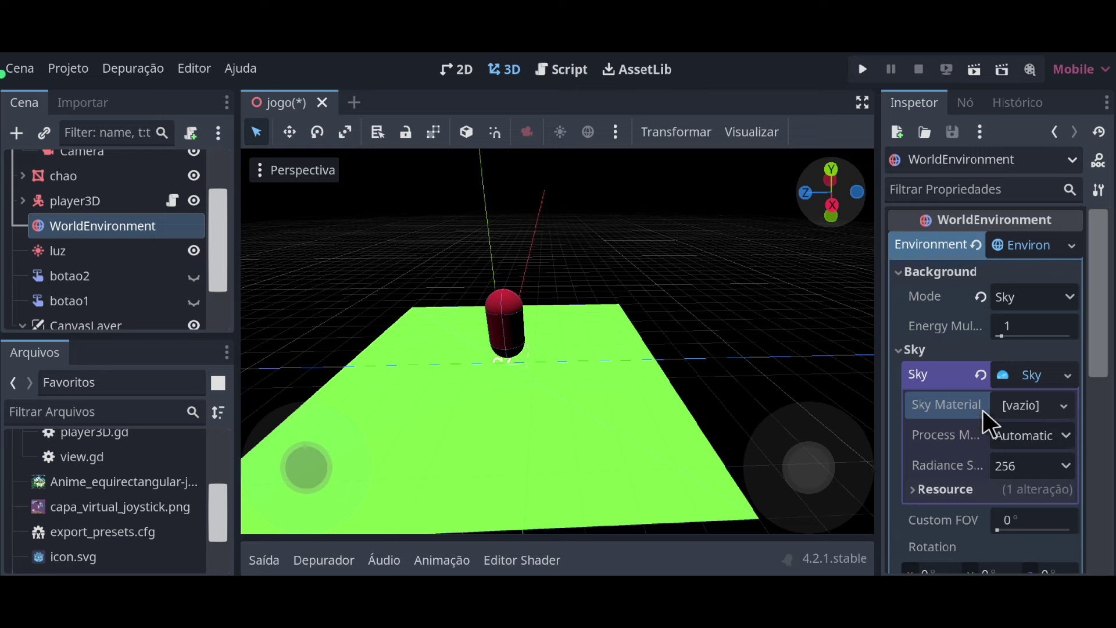
click(1064, 406)
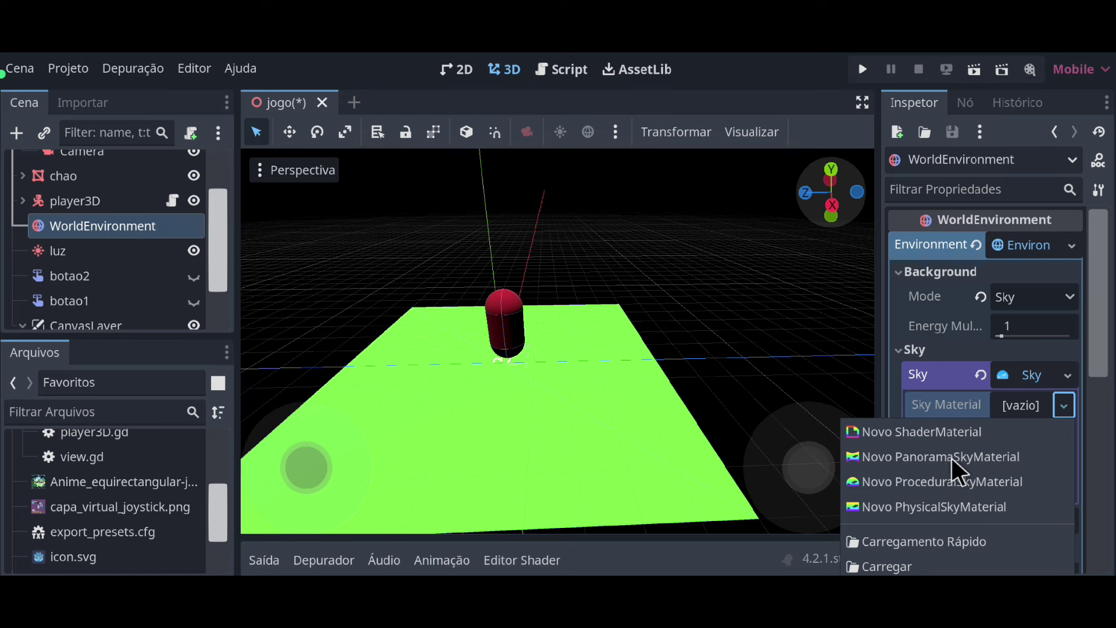
click(934, 457)
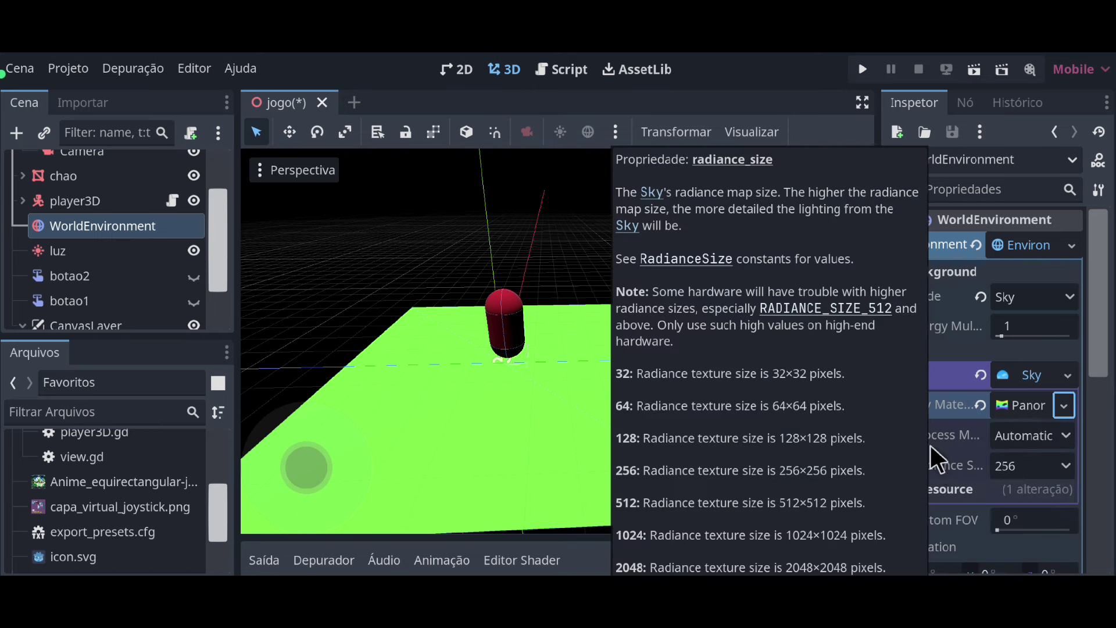
Expand the PanoramaSkyMaterial and drag the Anime equirectangular image toward its Panorama slot.
click(1031, 414)
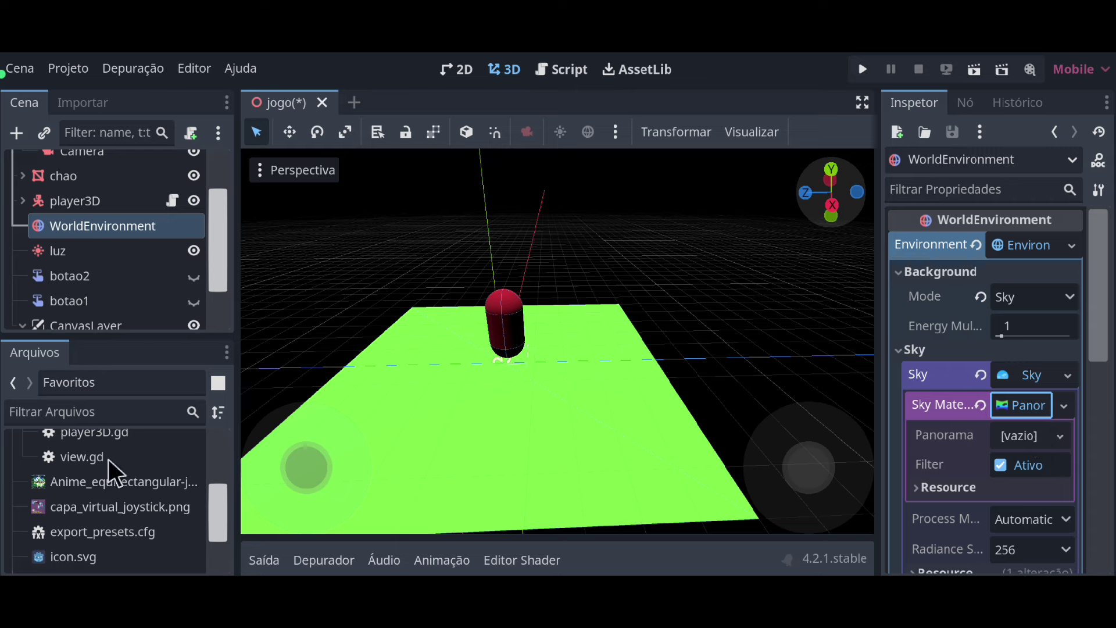
click(95, 487)
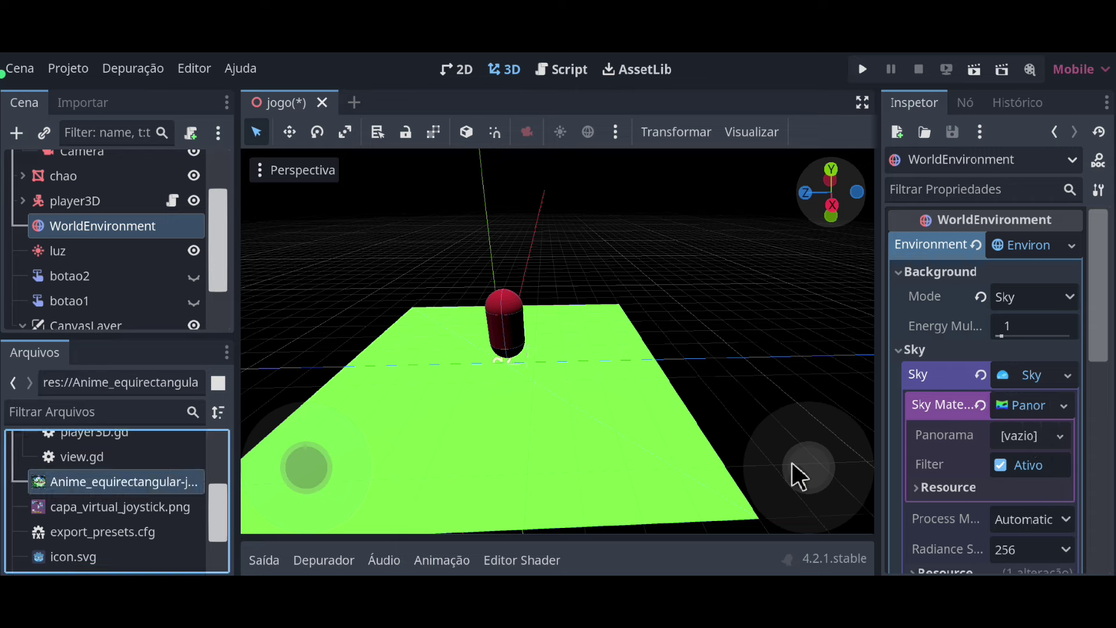
drag(797, 475, 1076, 457)
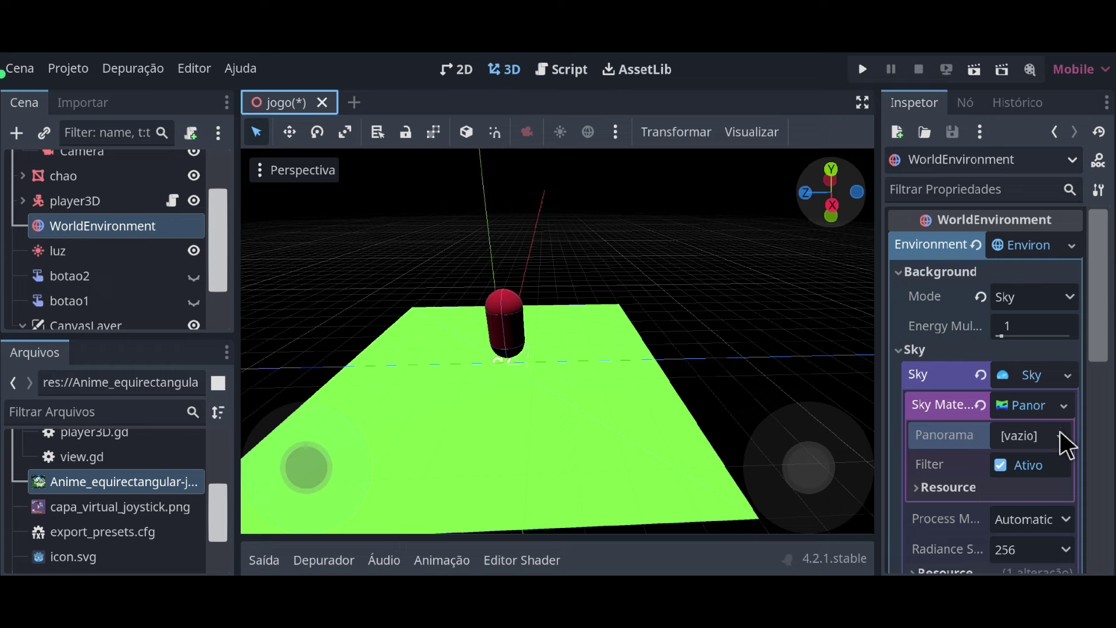
click(78, 487)
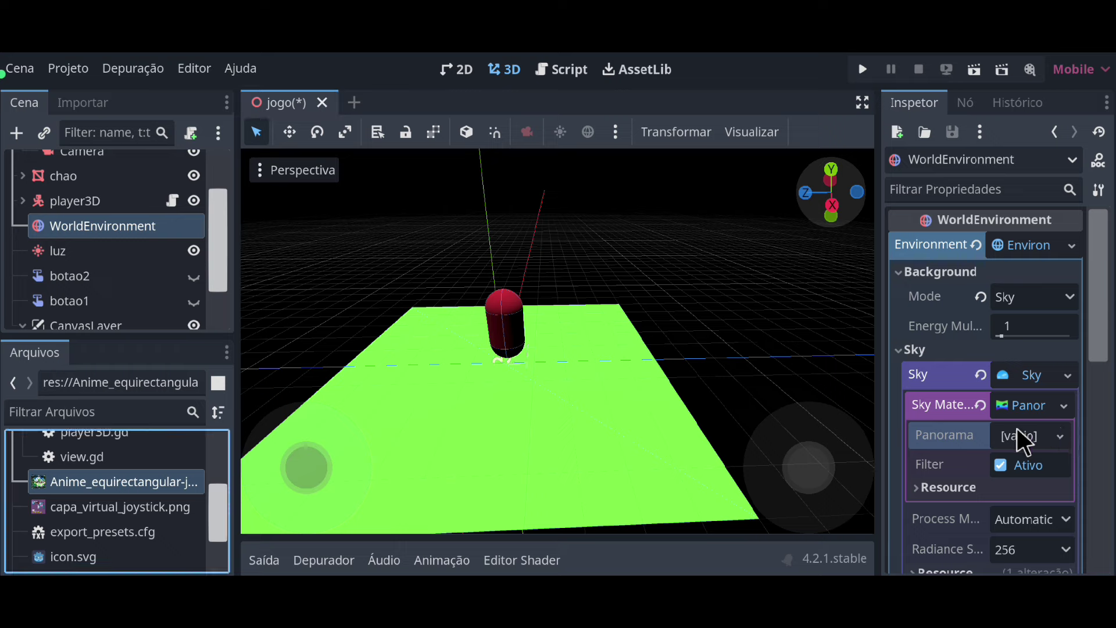
Assign Anime_equirectangular as the Panorama texture, inspect the courtyard sky, and run with F5.
drag(1023, 449, 1023, 452)
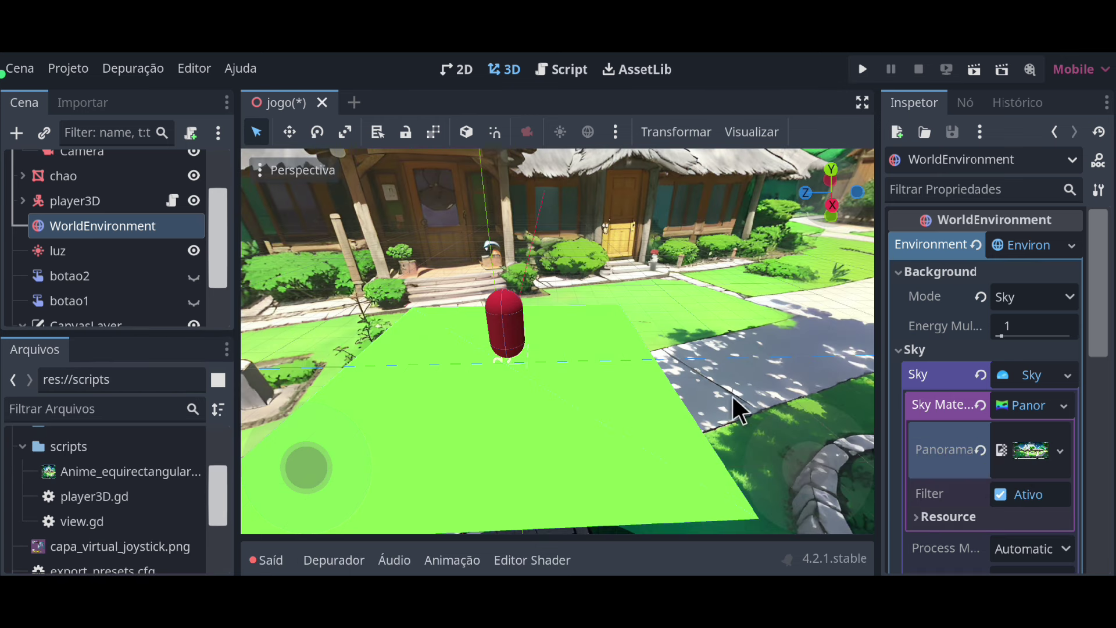
scroll(588, 353, down, 2)
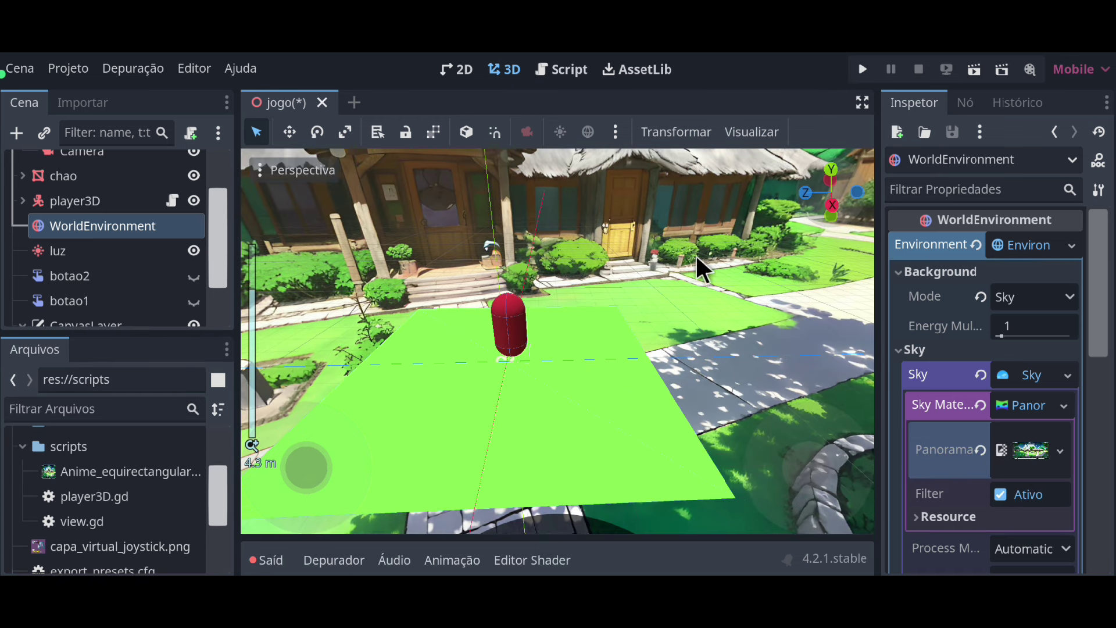
mouse_move(602, 287)
right_down()
mouse_move(602, 453)
mouse_move(602, 325)
mouse_move(461, 332)
right_up()
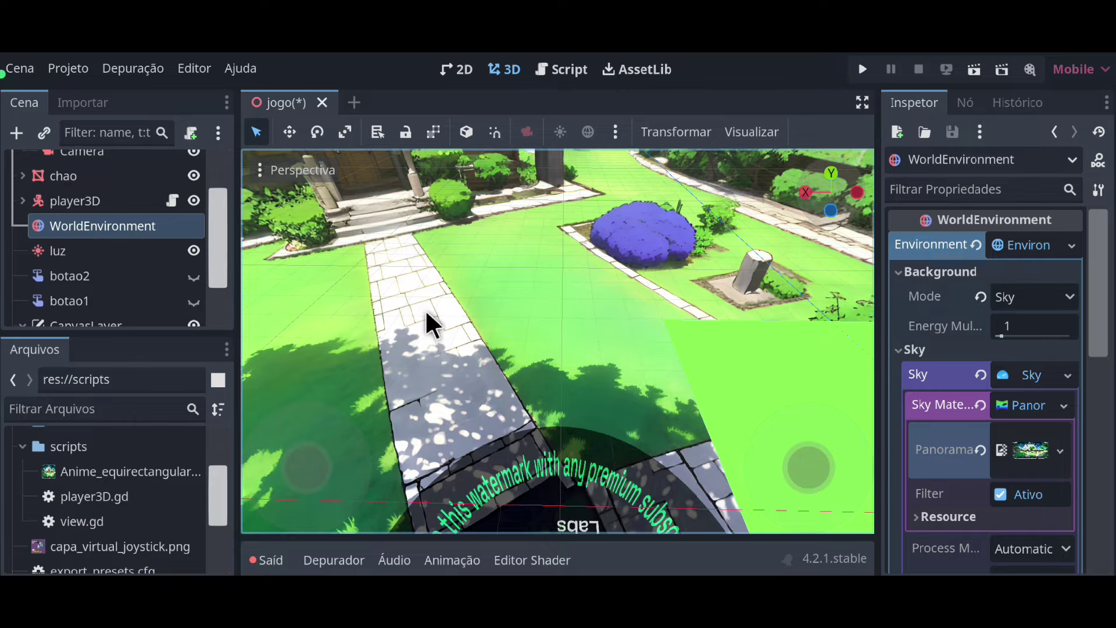
mouse_move(399, 251)
right_down()
mouse_move(625, 357)
mouse_move(558, 236)
right_up()
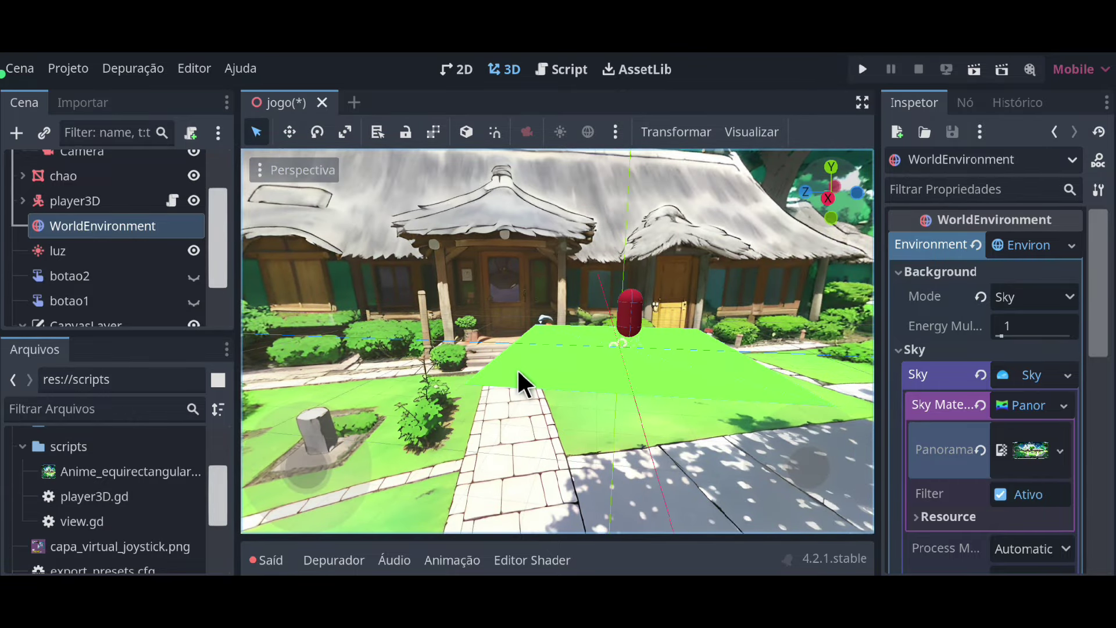
right_drag(519, 383, 403, 359)
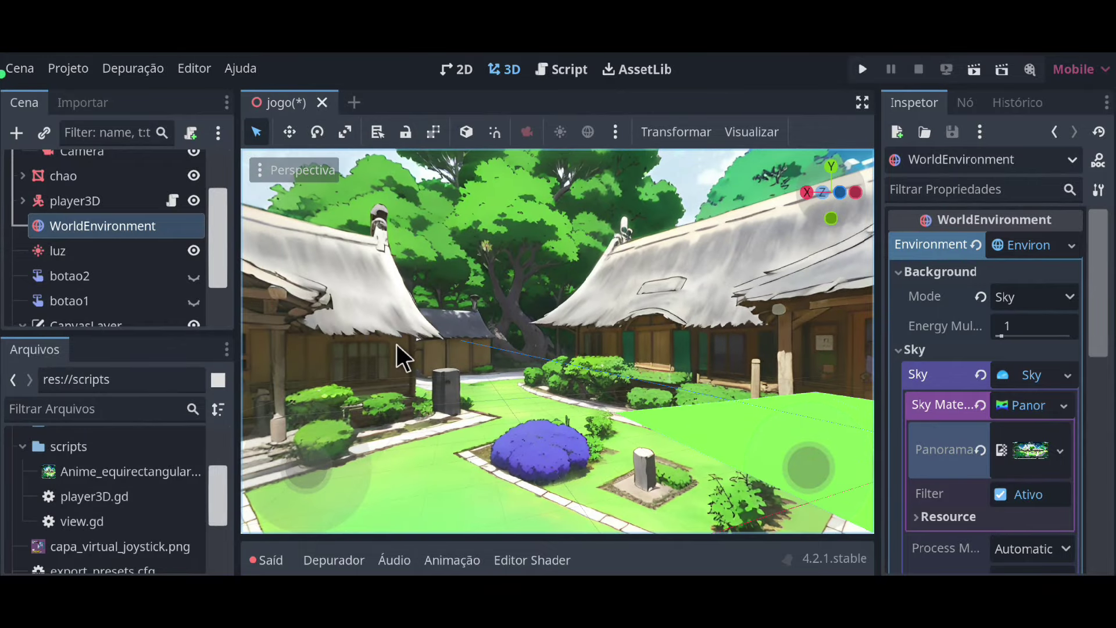
mouse_move(650, 329)
right_down()
mouse_move(428, 364)
mouse_move(346, 351)
right_up()
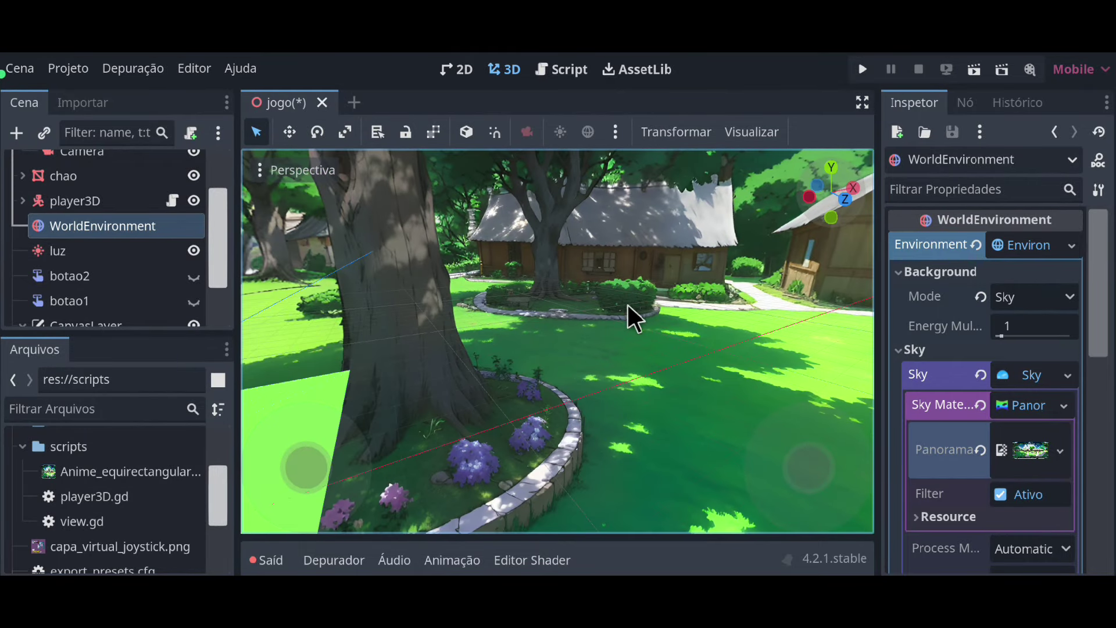
right_drag(633, 316, 448, 332)
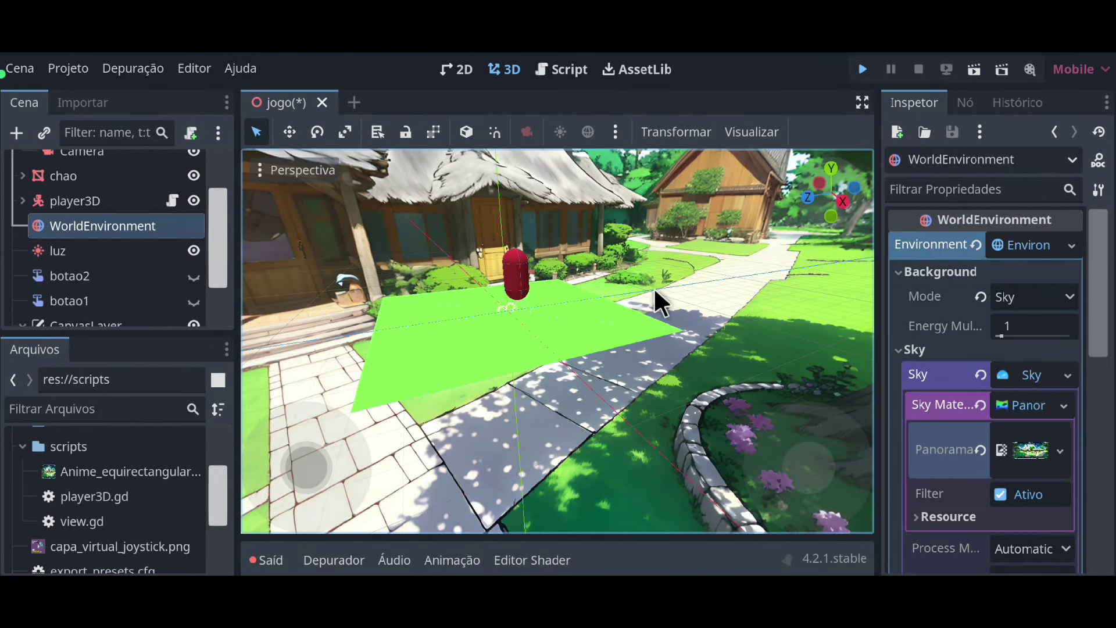
key(F5)
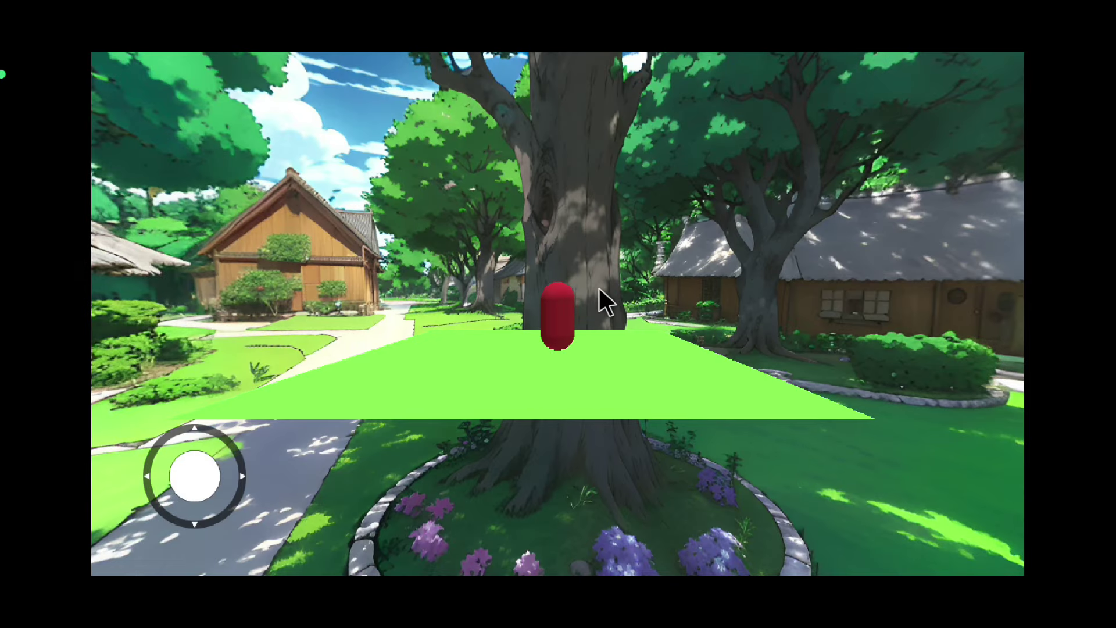
Swing the game camera around the capsule, stop the game with F8, and collapse Output.
mouse_move(257, 420)
mouse_down()
mouse_move(435, 146)
mouse_move(813, 294)
mouse_move(655, 412)
mouse_up()
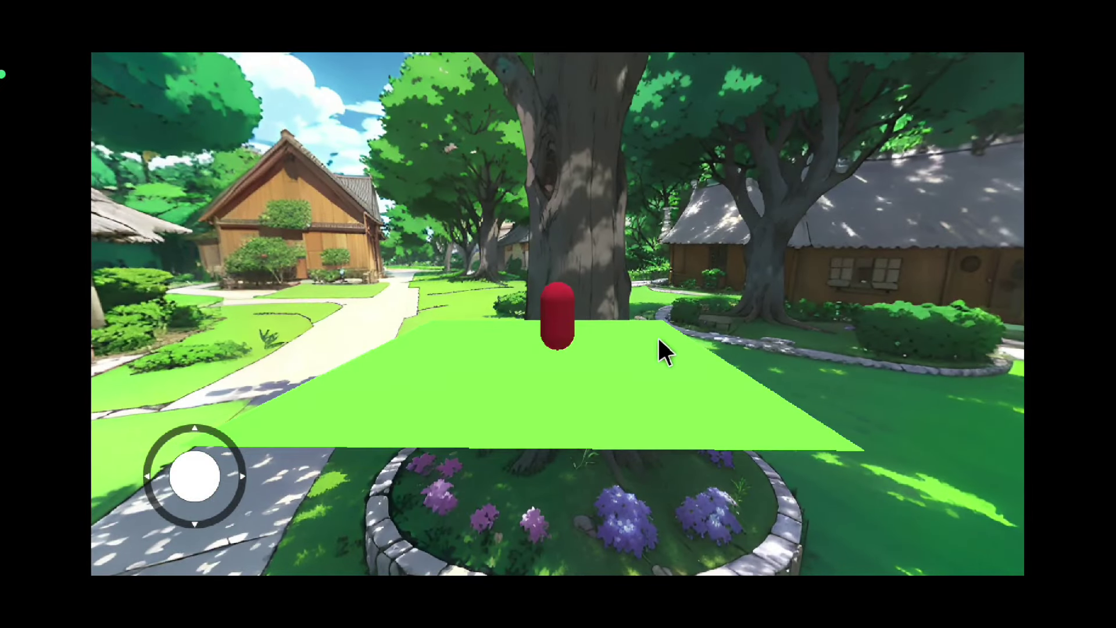
key(F8)
click(265, 560)
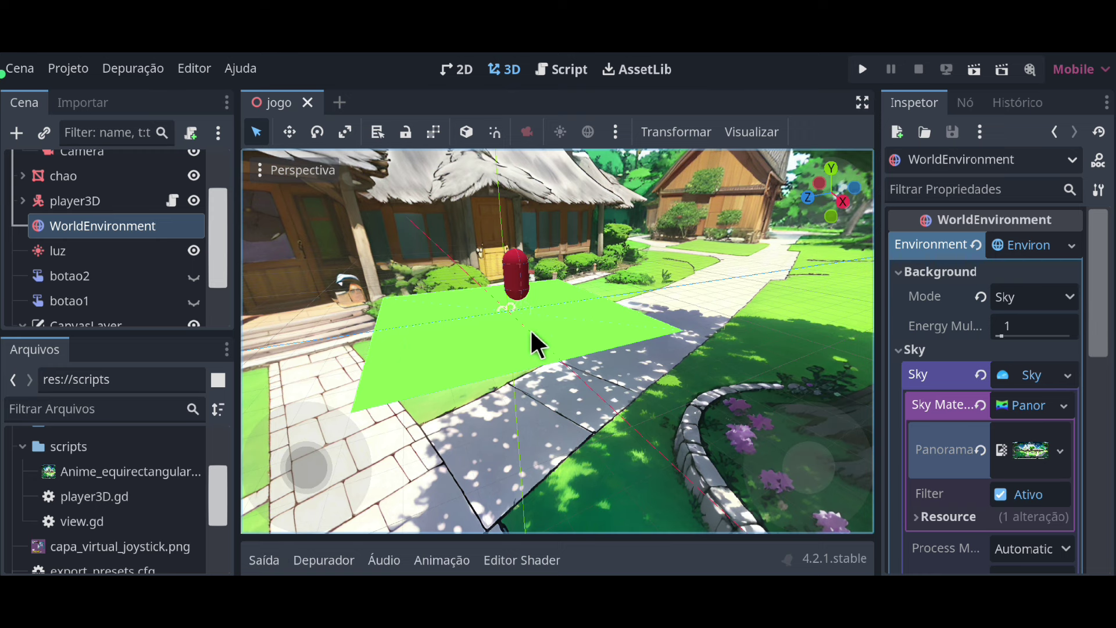
Zoom and orbit the 3D viewport around the capsule and ground.
scroll(500, 273, up, 2)
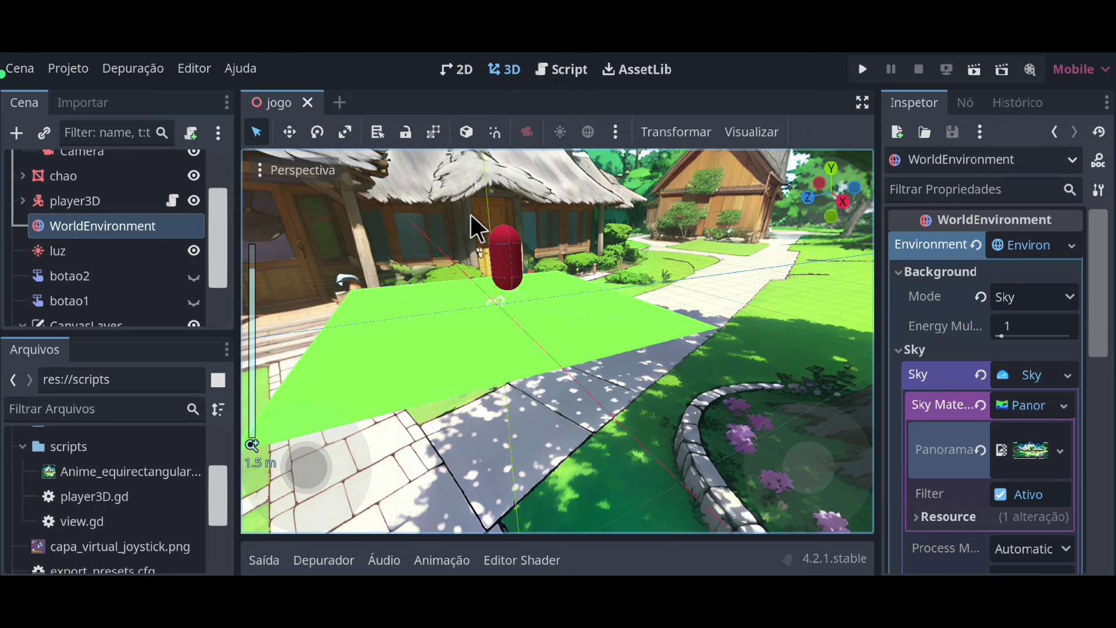
mouse_move(475, 229)
middle_down()
mouse_move(486, 262)
mouse_move(476, 227)
middle_up()
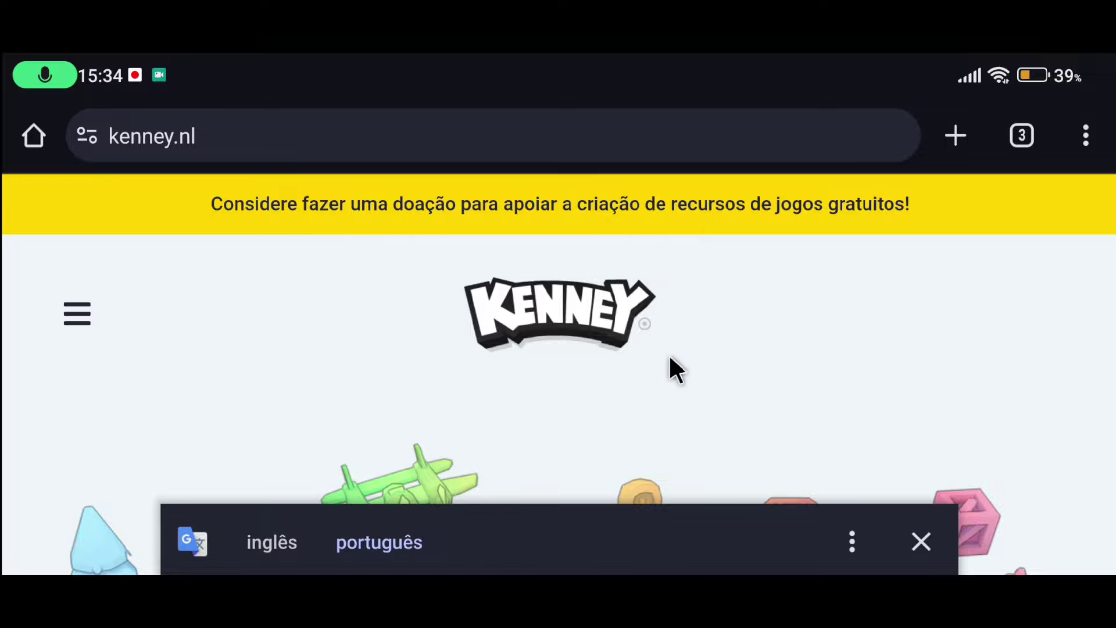
Dismiss the translation prompt and scroll through the kenney.nl home page.
click(918, 544)
scroll(717, 407, down, 5)
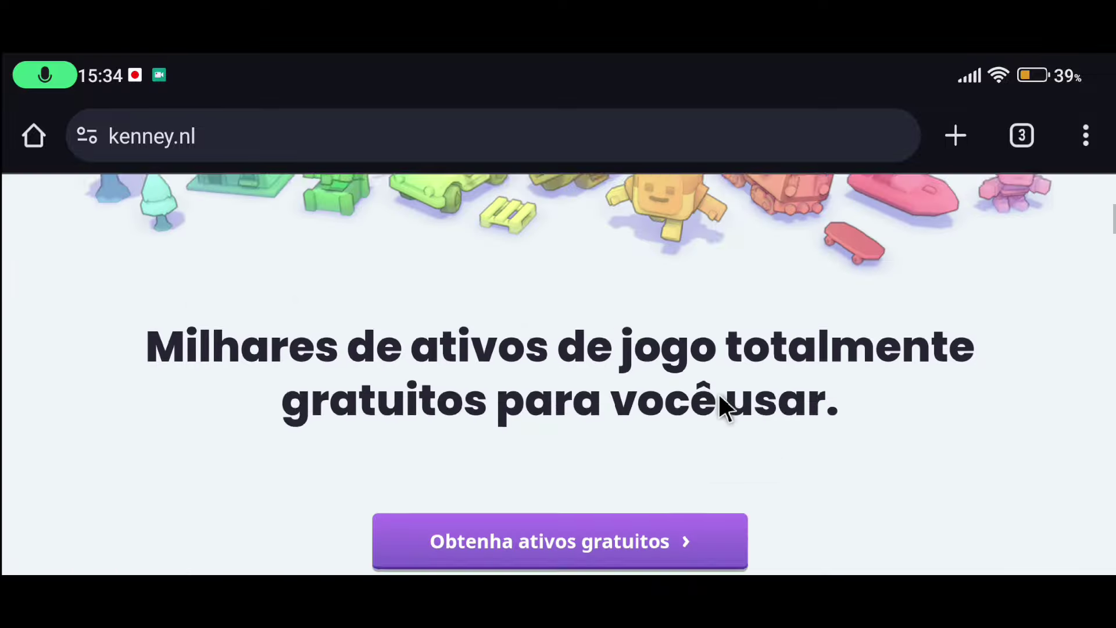
scroll(721, 401, down, 5)
scroll(728, 404, down, 5)
scroll(728, 404, up, 5)
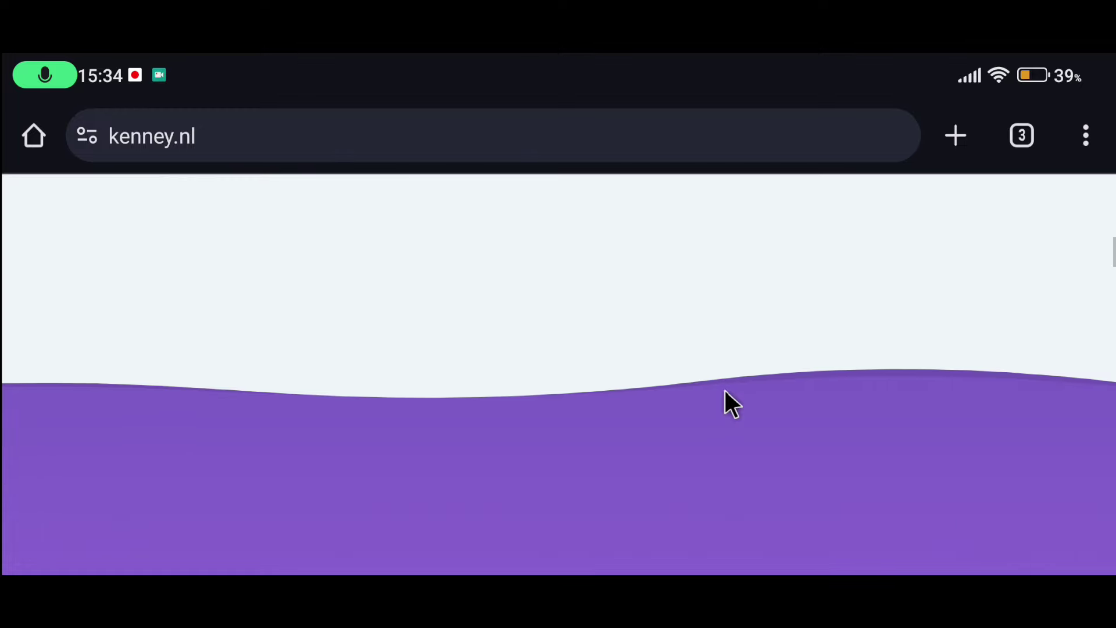
scroll(728, 404, up, 5)
scroll(726, 395, up, 5)
scroll(725, 394, up, 3)
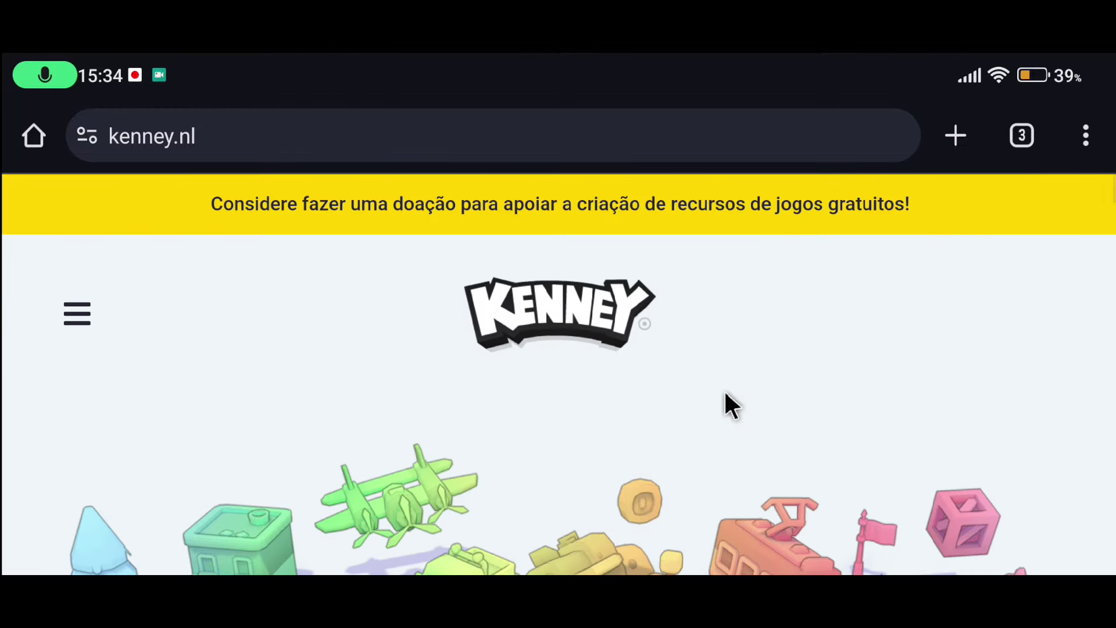
scroll(725, 393, down, 5)
scroll(725, 394, down, 5)
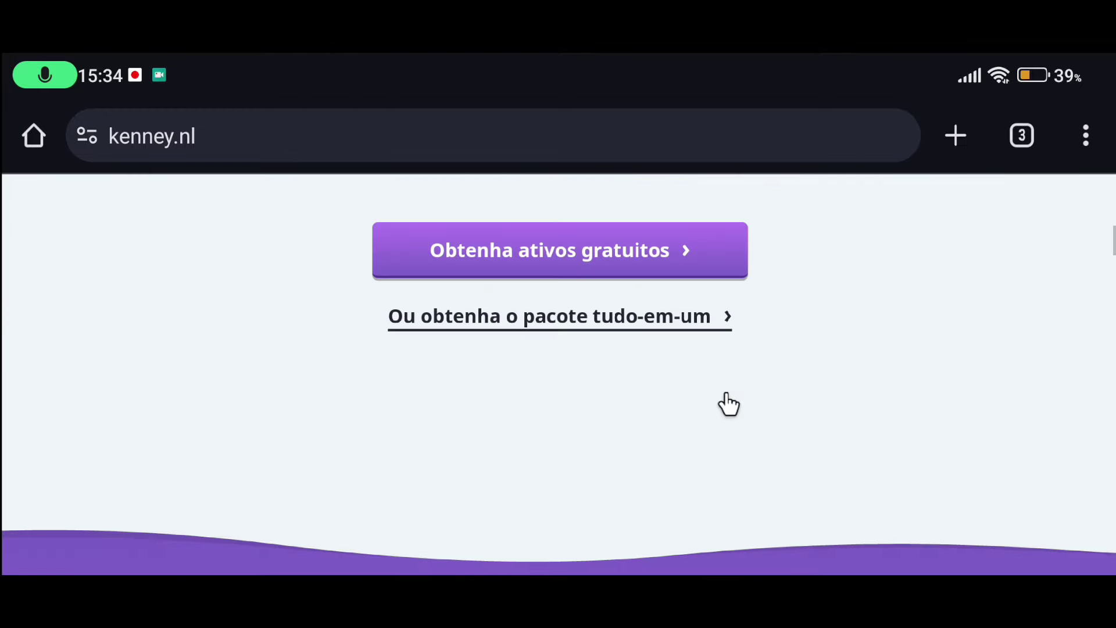
scroll(724, 392, up, 3)
scroll(725, 392, up, 5)
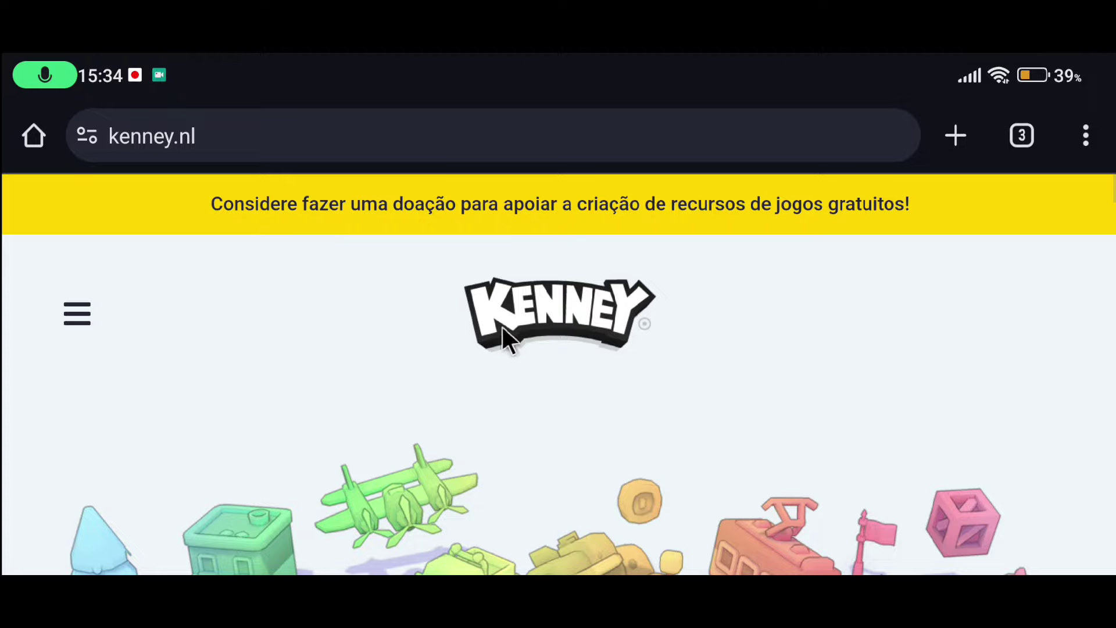
Go to the Ativos free assets section from the site's navigation menu.
click(74, 316)
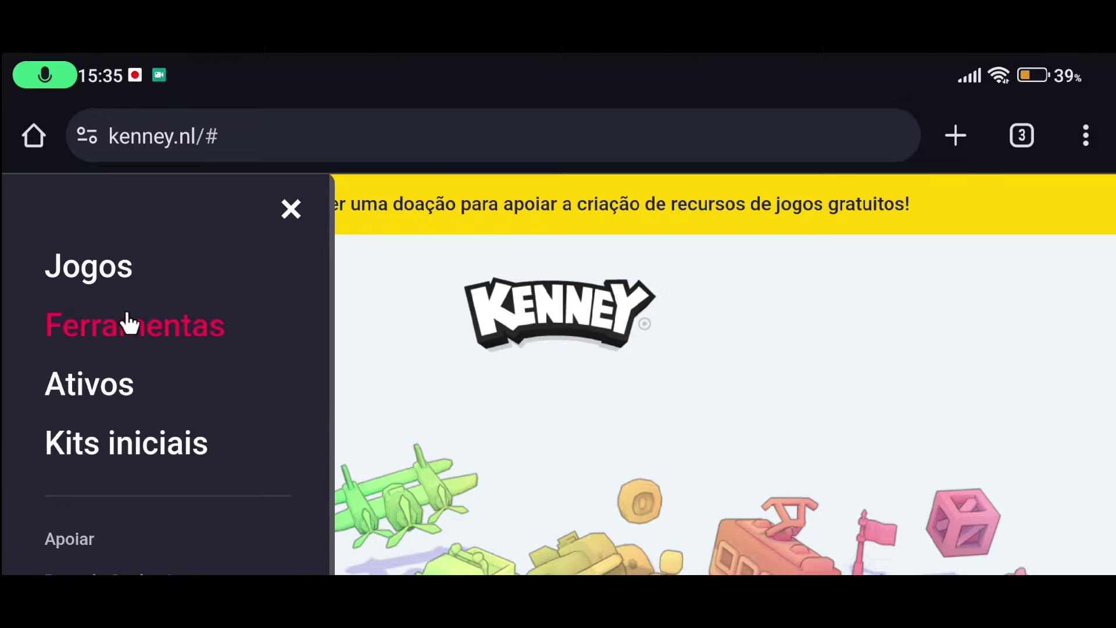
click(105, 385)
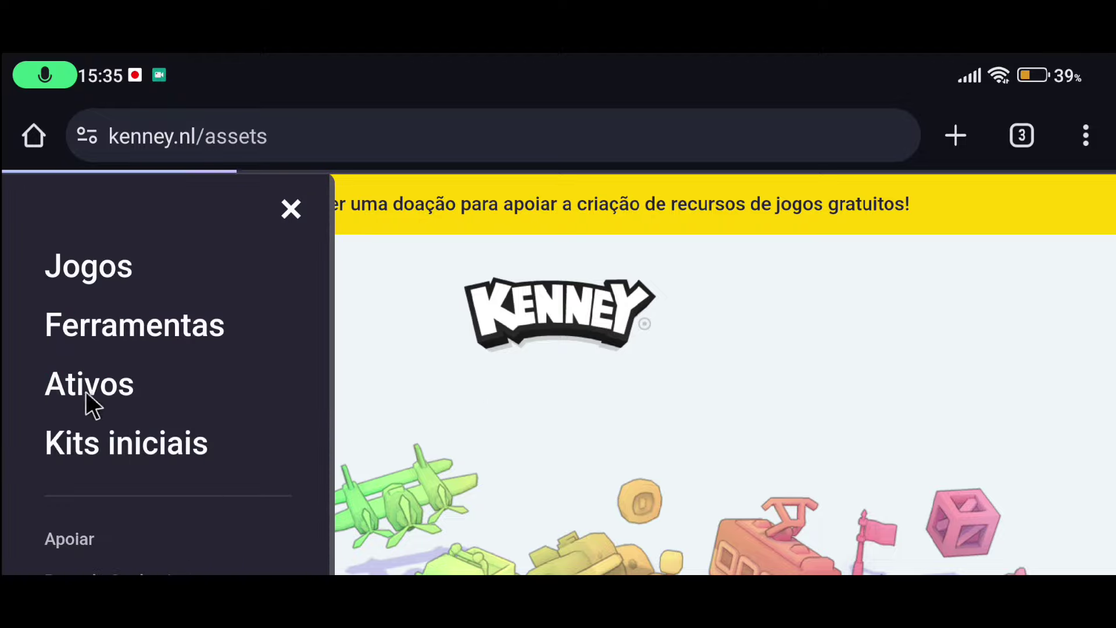
scroll(339, 399, down, 3)
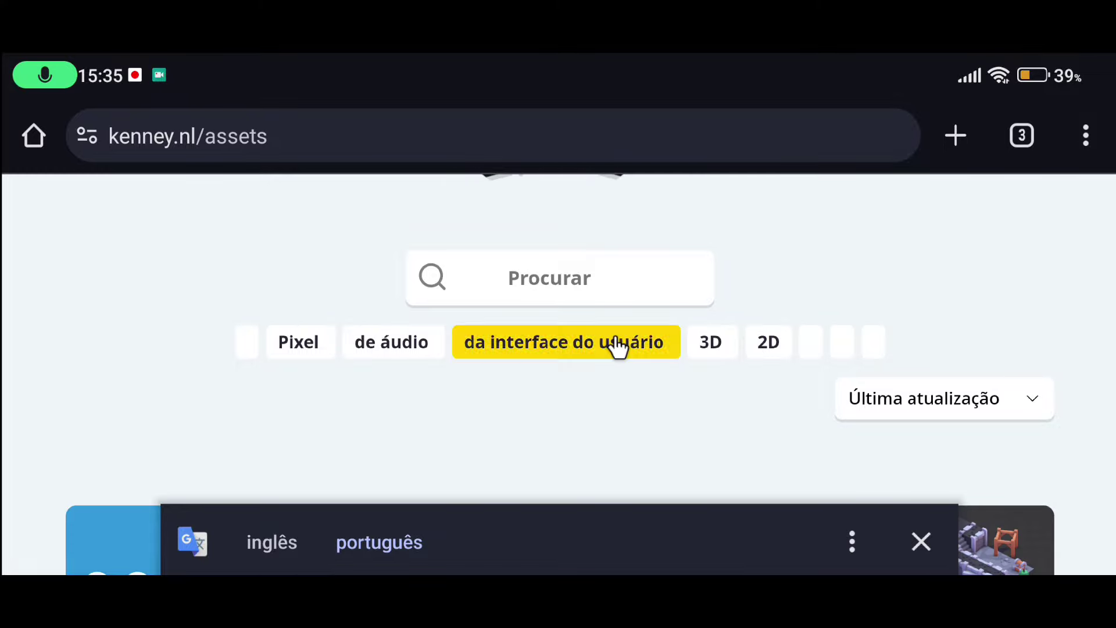
scroll(615, 344, down, 5)
scroll(665, 382, up, 5)
scroll(662, 384, up, 5)
scroll(663, 389, down, 5)
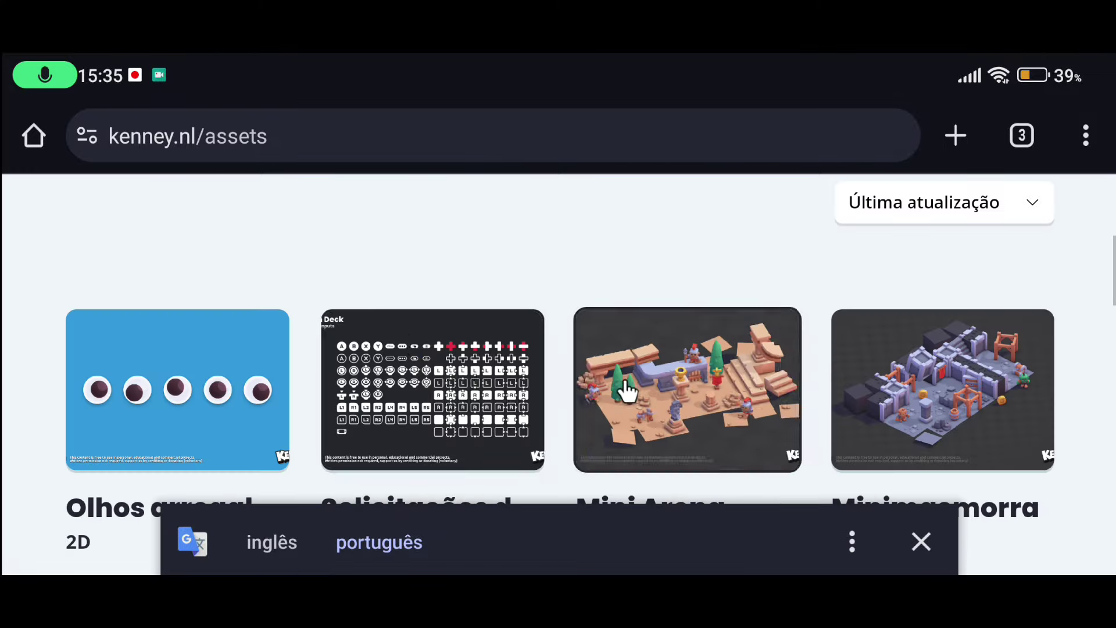
scroll(534, 274, up, 3)
Filter the assets to 3D and scroll down to the Kit Cidade Fantasia row.
click(703, 319)
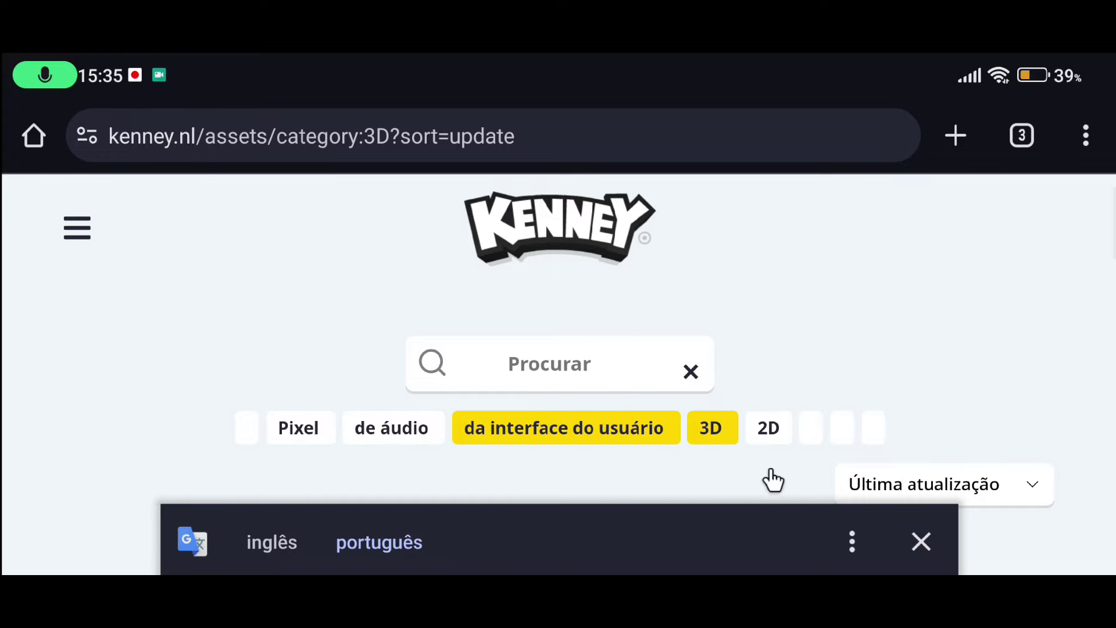
click(924, 544)
scroll(753, 407, down, 1)
scroll(750, 407, down, 2)
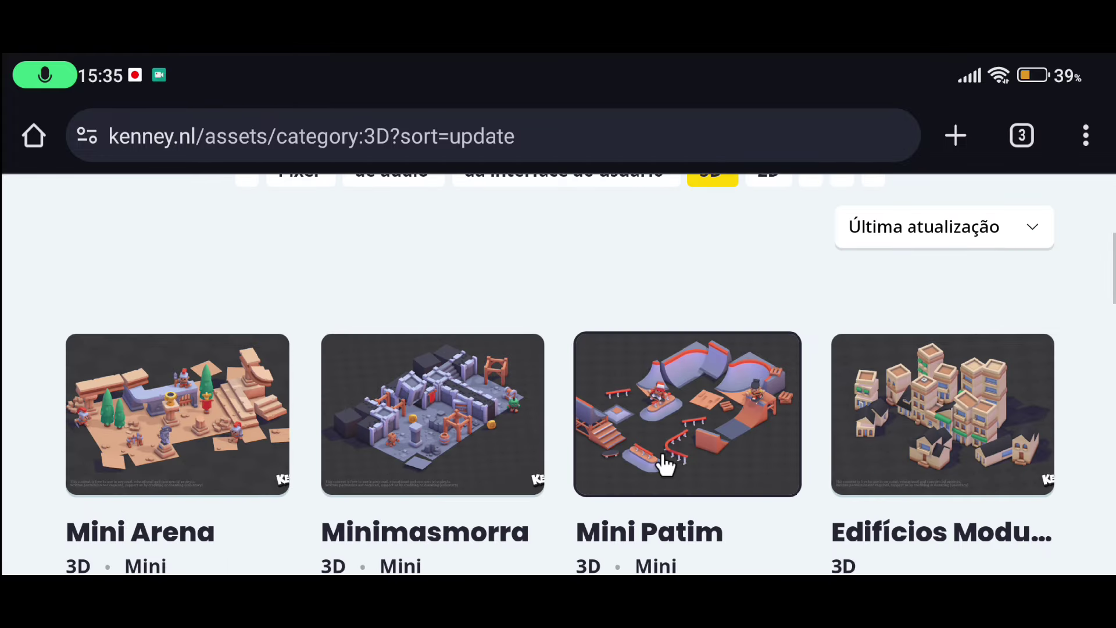
scroll(776, 355, down, 3)
scroll(317, 351, down, 1)
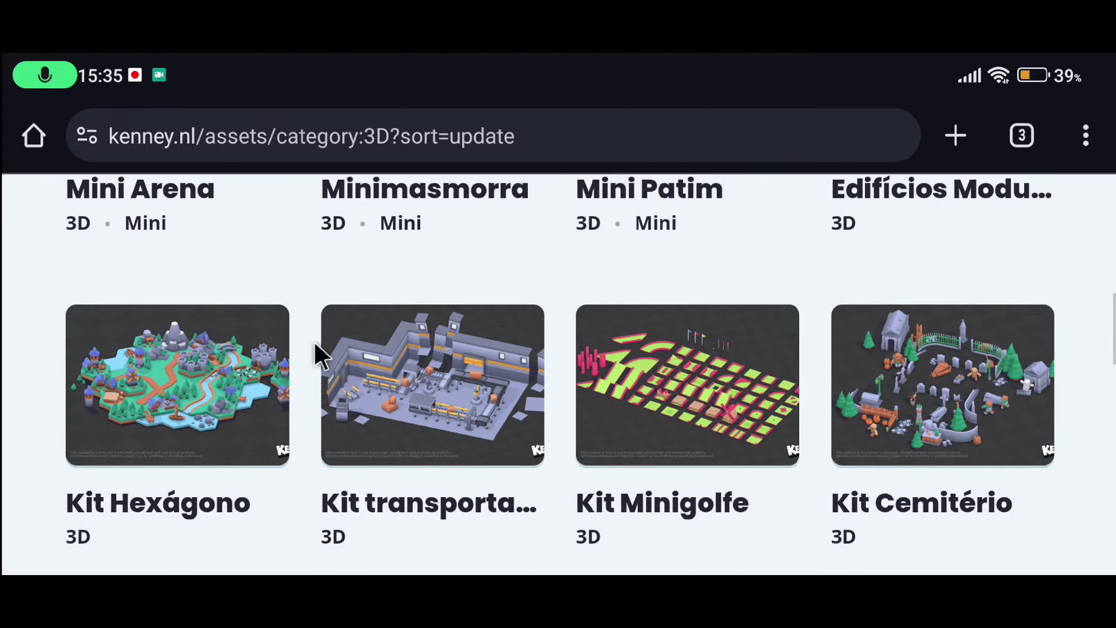
scroll(700, 338, down, 4)
scroll(639, 343, down, 1)
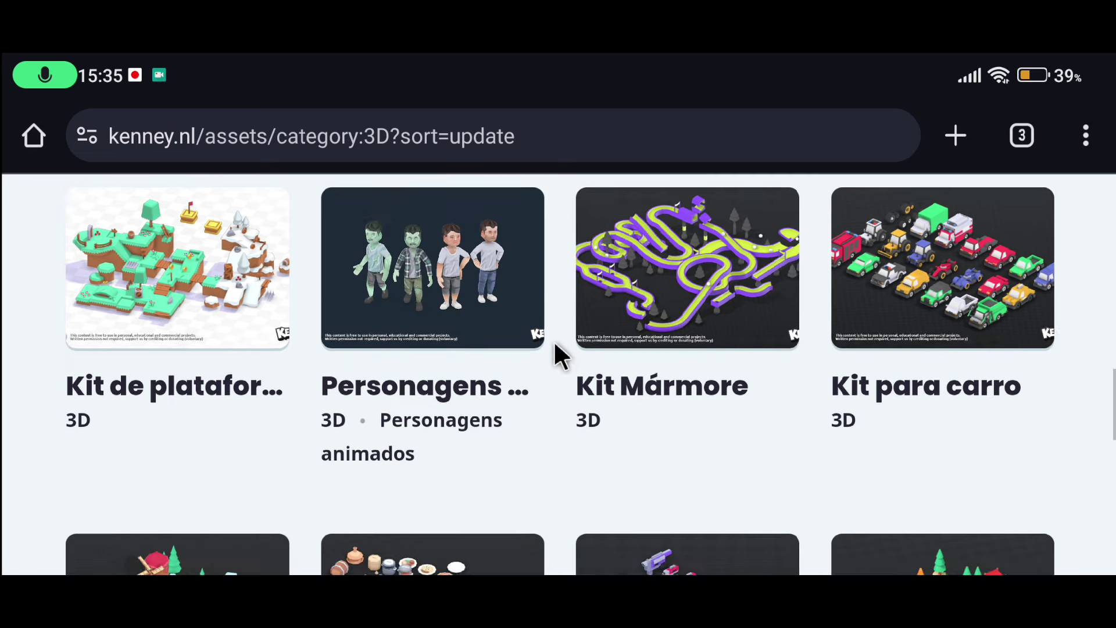
scroll(557, 349, down, 3)
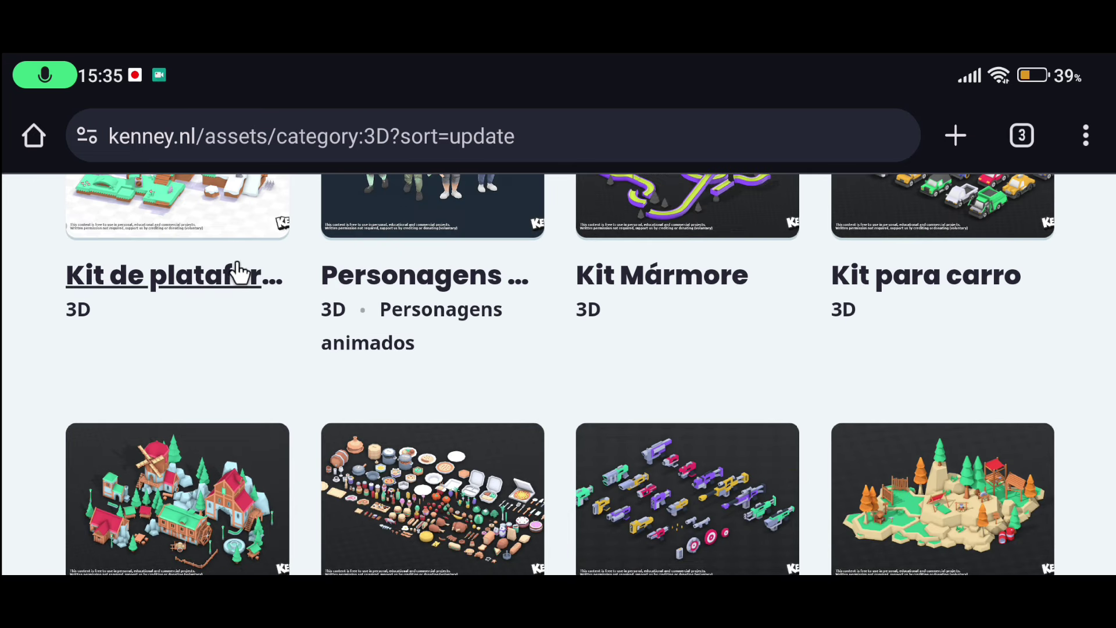
scroll(220, 400, down, 3)
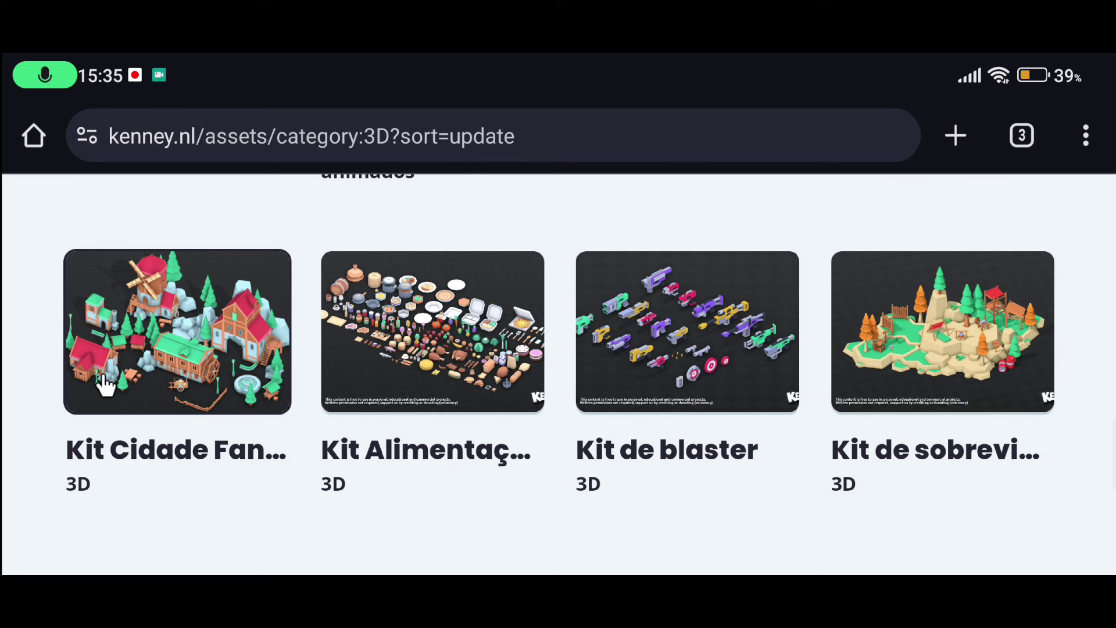
Open the Kit Cidade Fantasia page and download it via 'Continue sem doar...'.
click(140, 356)
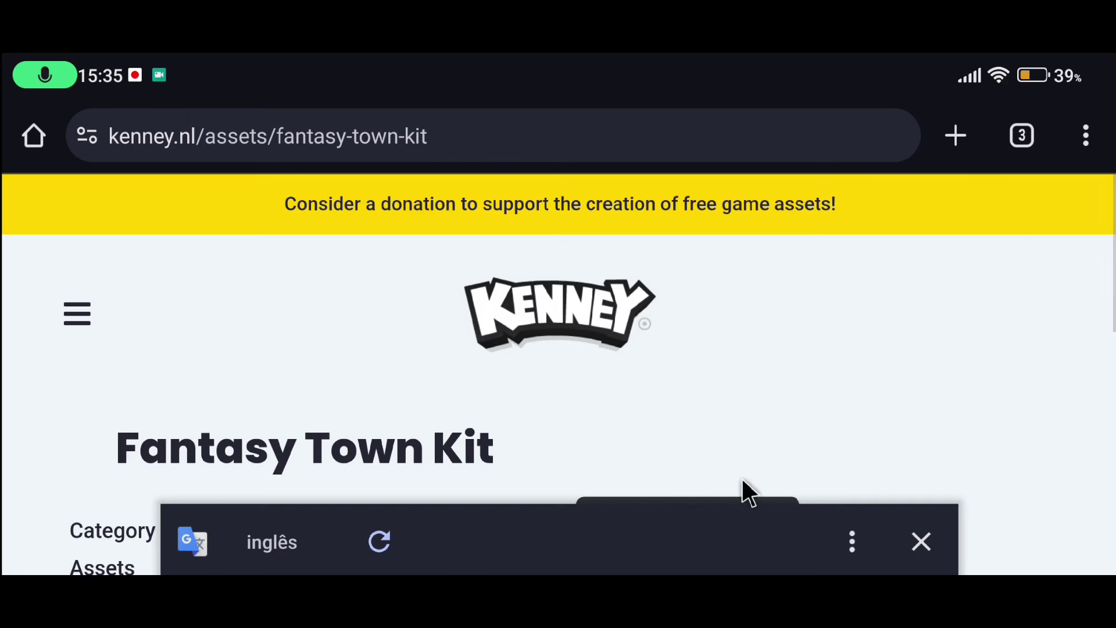
scroll(615, 387, down, 3)
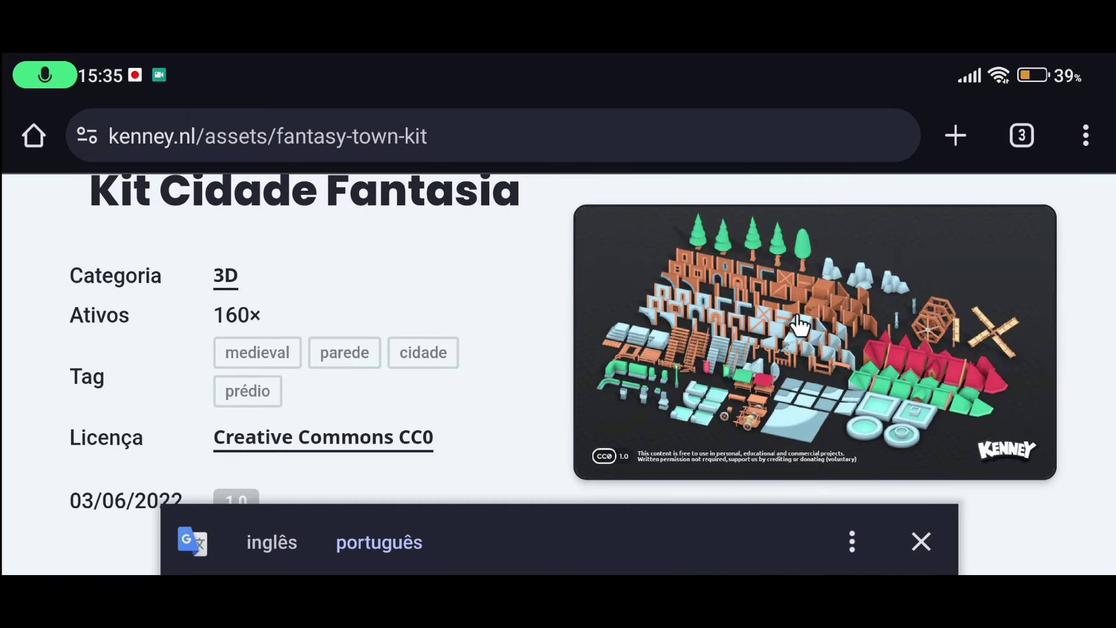
scroll(654, 344, down, 5)
scroll(801, 347, up, 2)
scroll(801, 349, up, 5)
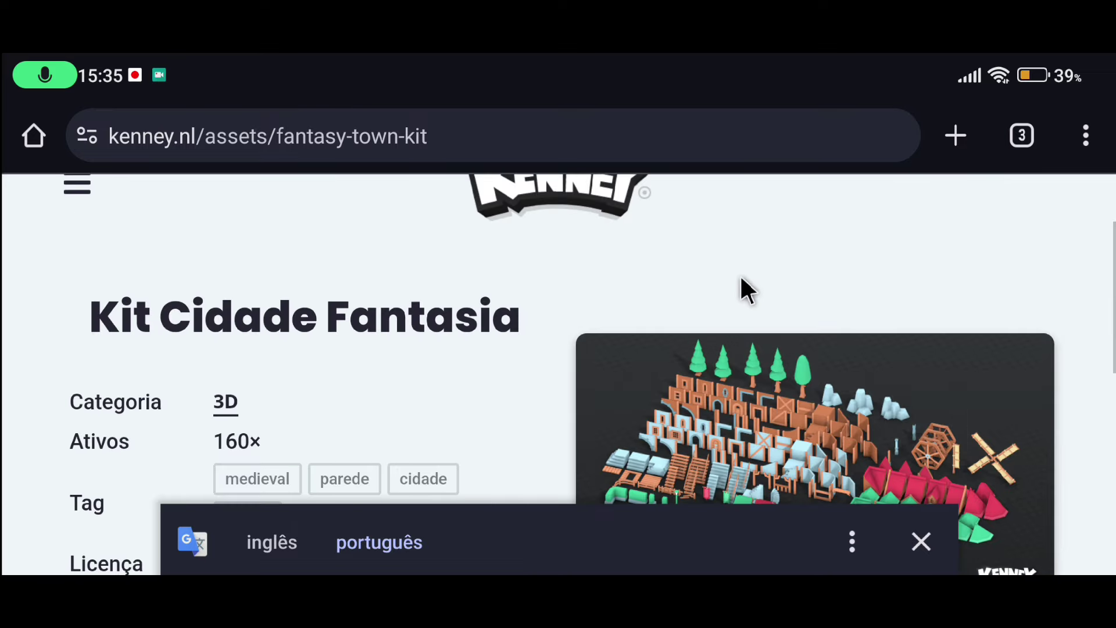
scroll(742, 289, down, 2)
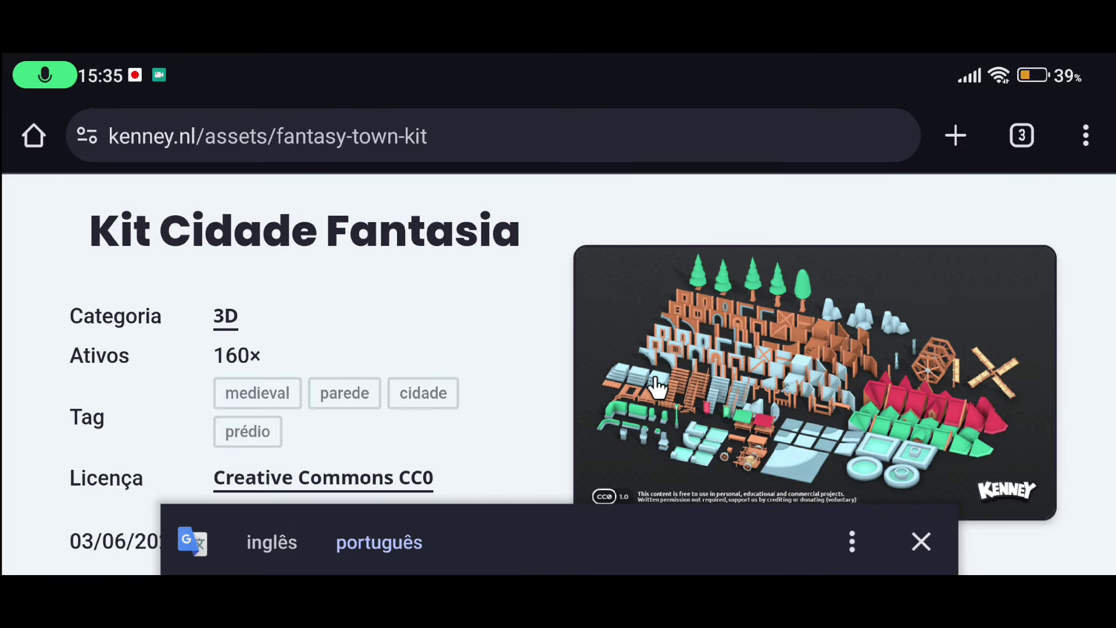
scroll(499, 387, down, 3)
scroll(186, 316, down, 2)
click(233, 381)
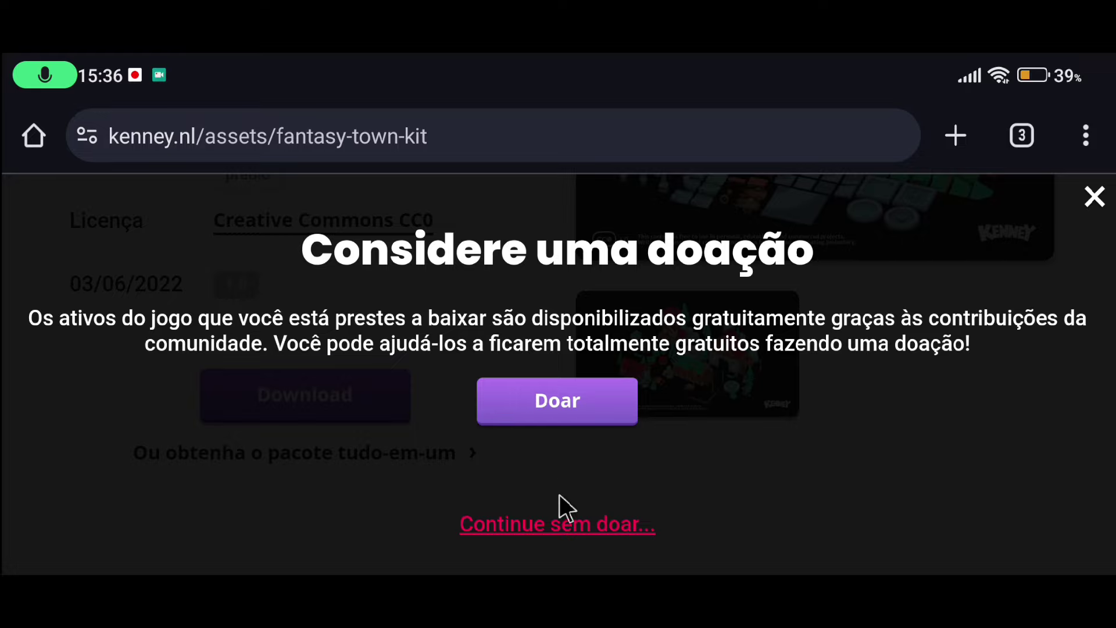
click(567, 526)
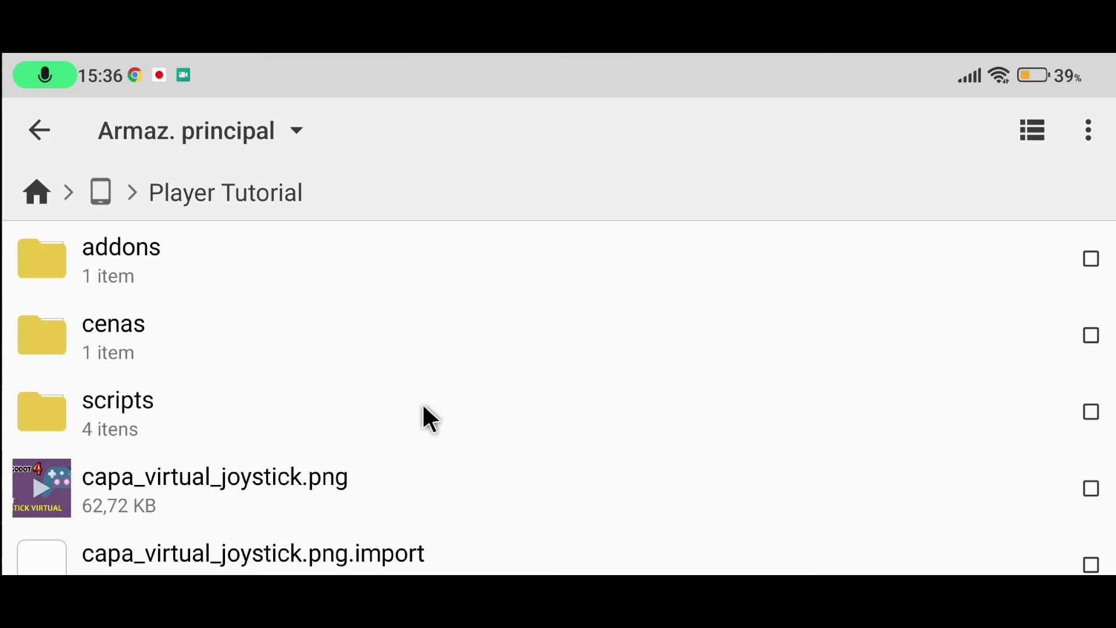
Select kenney_fantasy-town-kit.zip in the Download folder and start moving it.
click(38, 196)
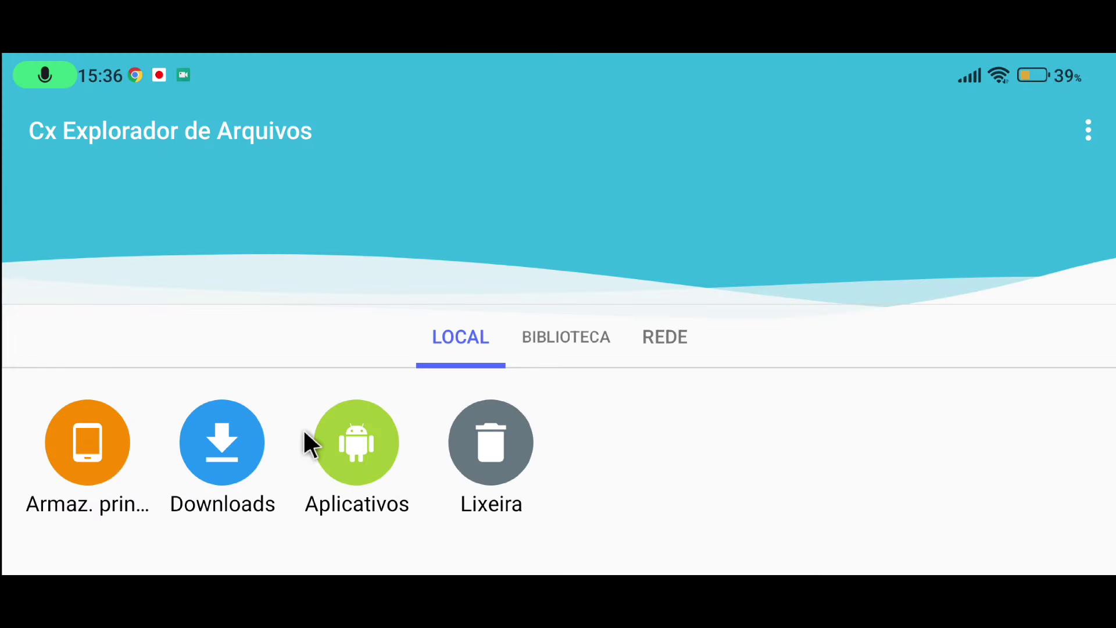
click(111, 424)
scroll(274, 366, down, 5)
scroll(273, 363, down, 5)
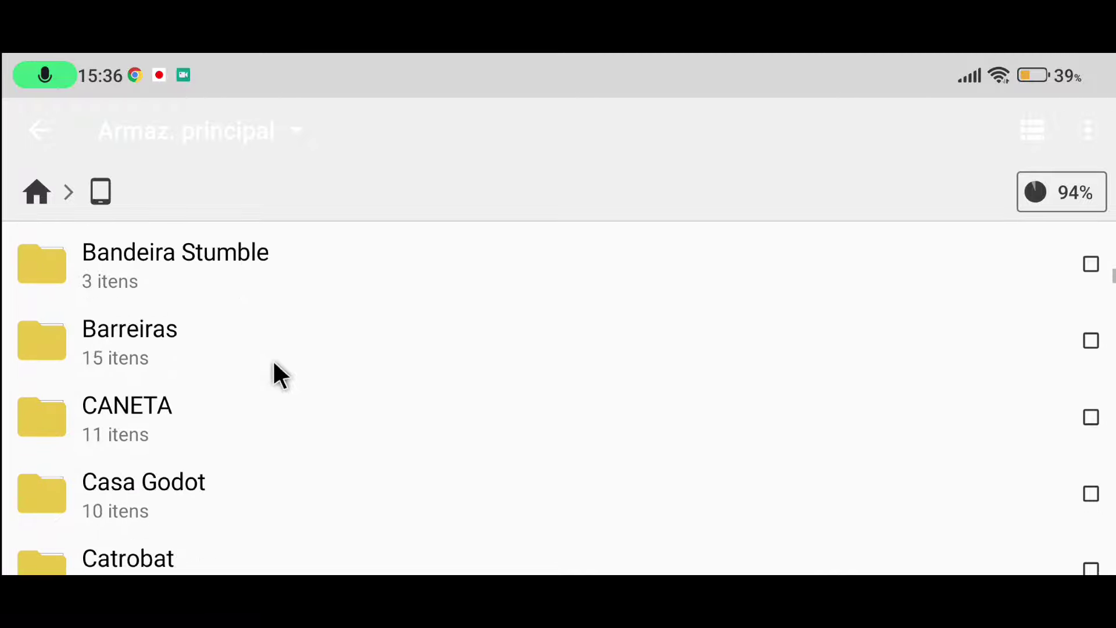
scroll(274, 364, down, 3)
scroll(274, 363, down, 4)
click(197, 512)
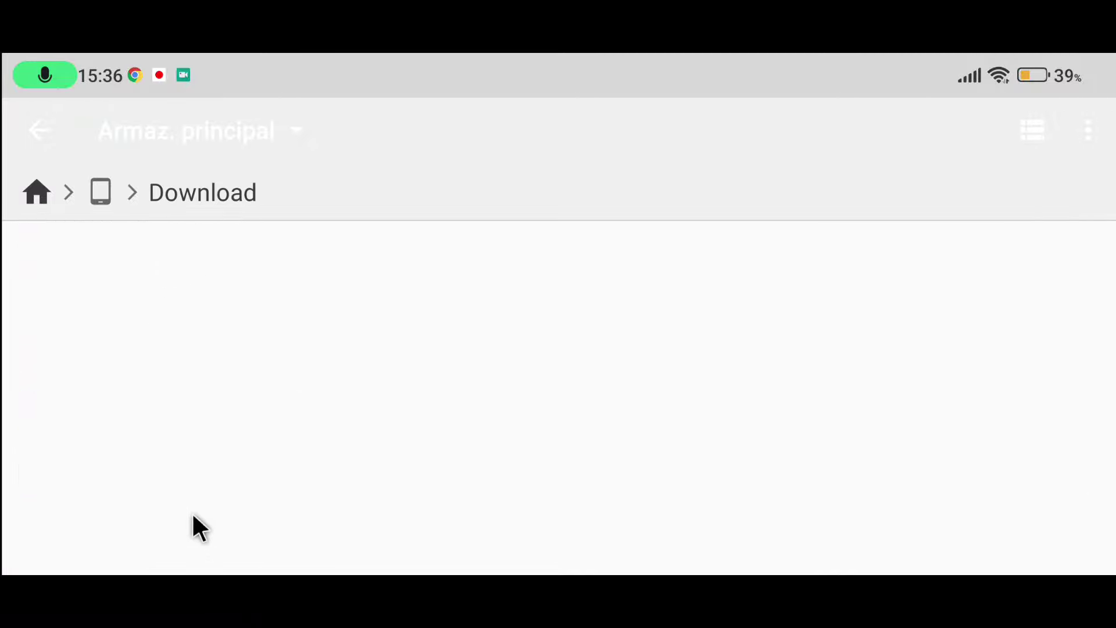
scroll(312, 372, down, 5)
scroll(313, 372, down, 5)
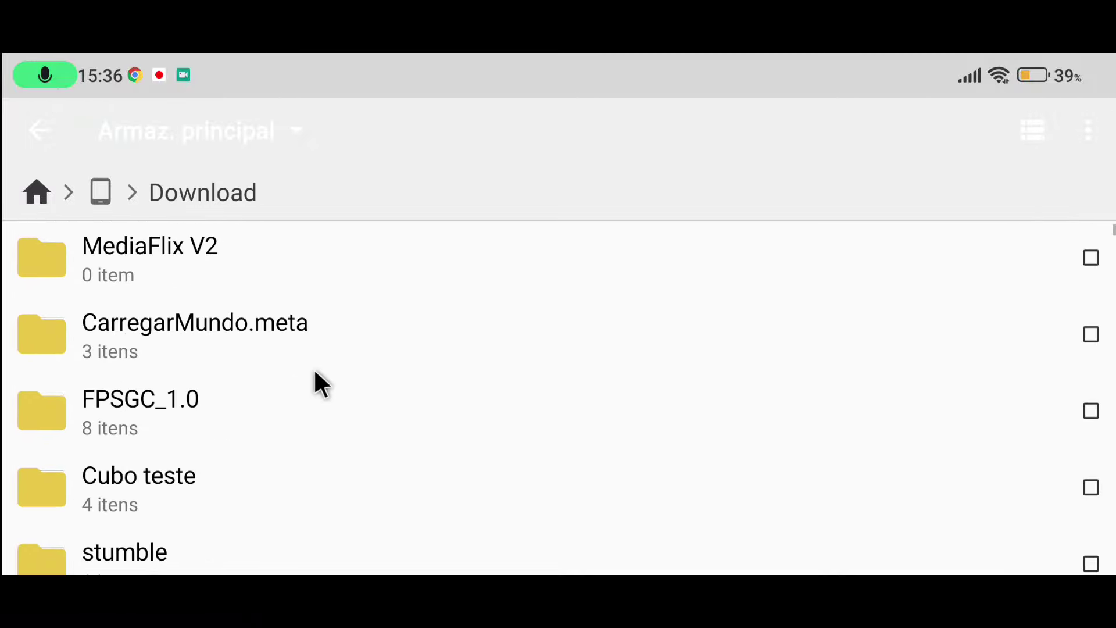
scroll(314, 371, down, 5)
scroll(314, 377, down, 5)
scroll(314, 377, down, 5)
scroll(282, 389, up, 2)
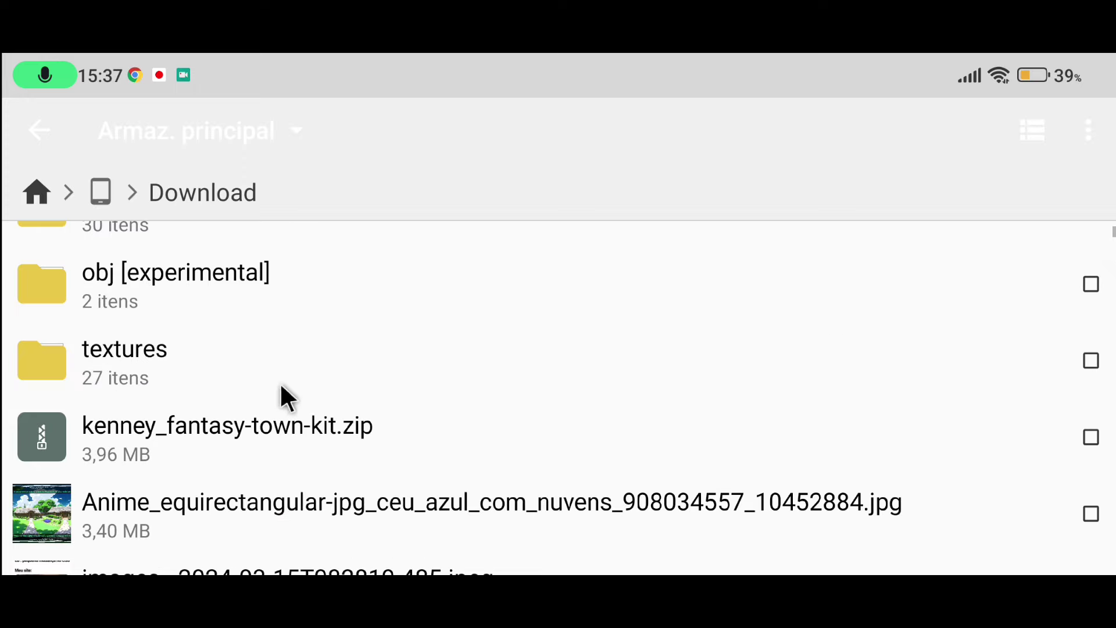
click(226, 444)
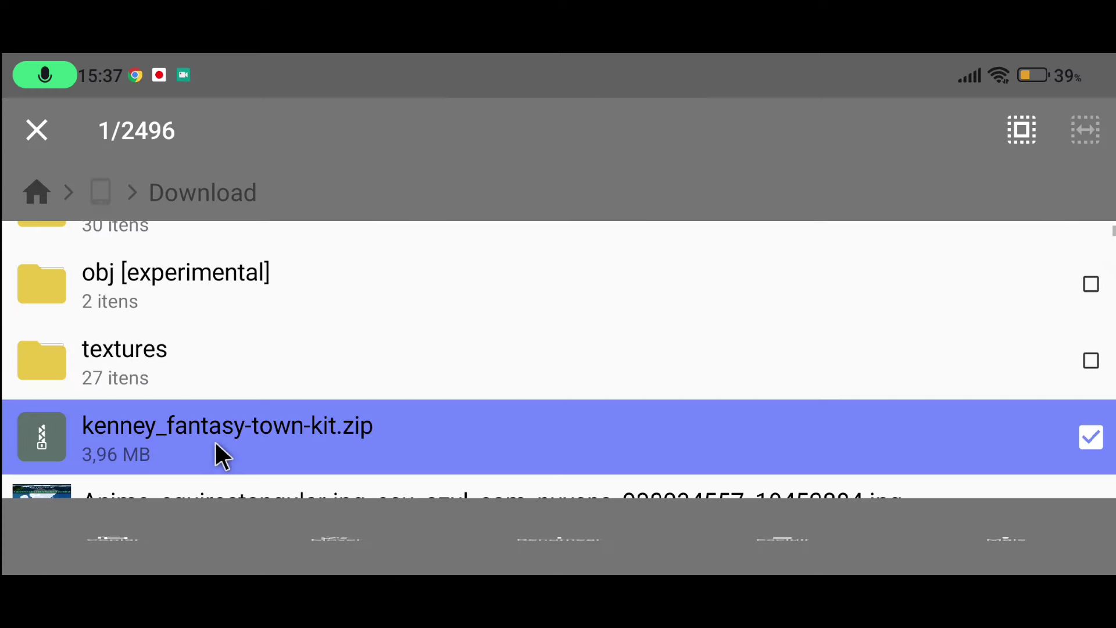
click(358, 548)
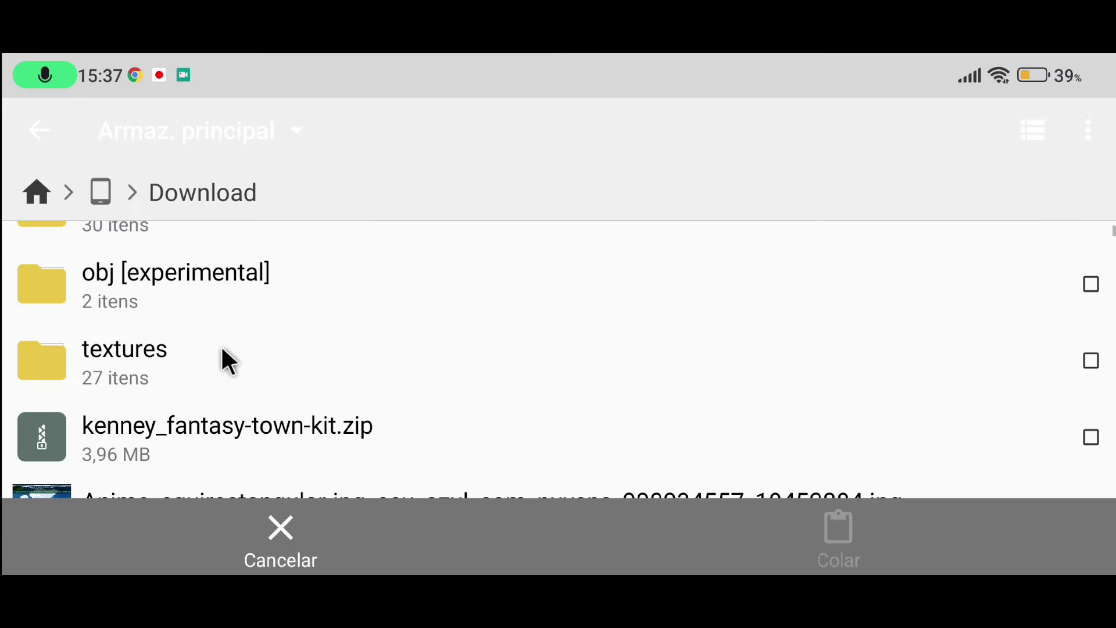
Paste the 3,96 MB zip into the Player Tutorial folder on main storage.
click(43, 189)
click(78, 438)
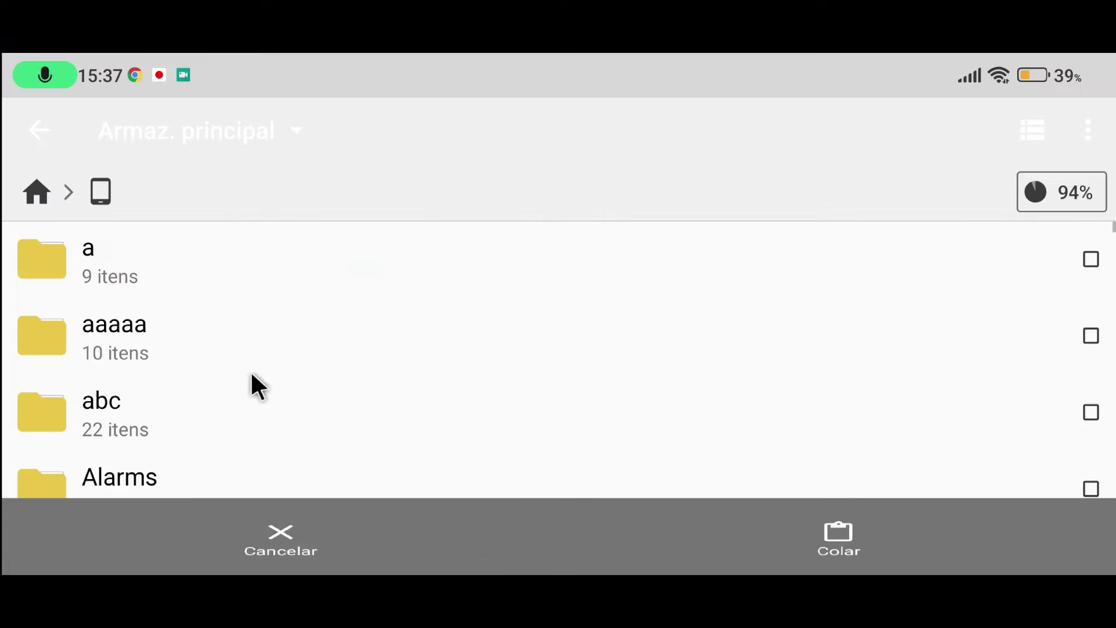
scroll(250, 371, down, 3)
scroll(260, 374, down, 5)
scroll(260, 375, down, 5)
scroll(260, 375, down, 4)
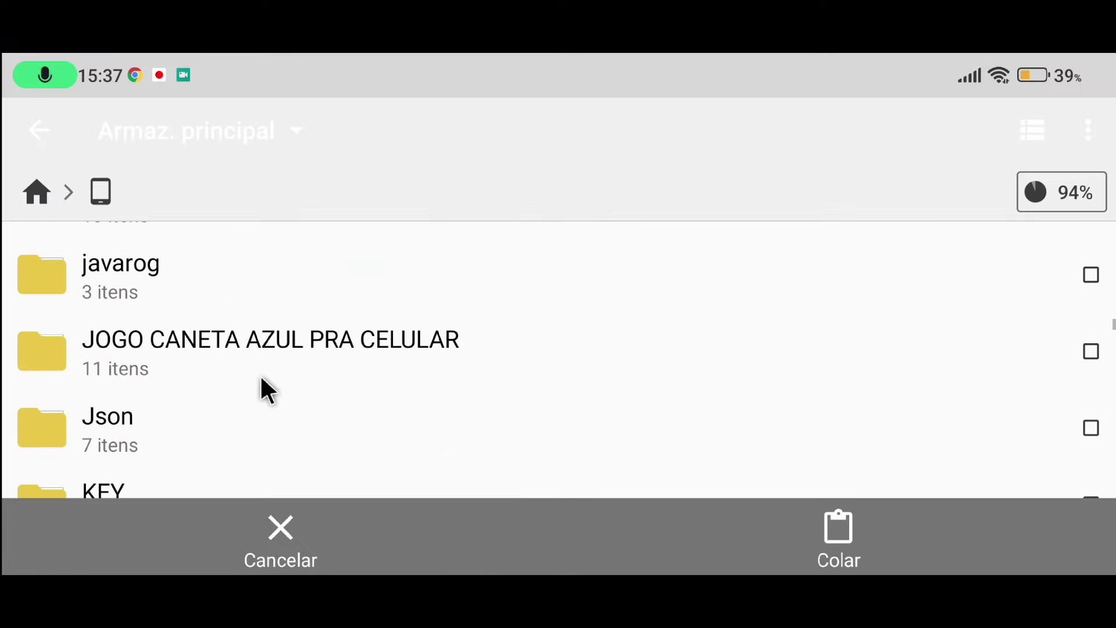
scroll(260, 374, down, 2)
scroll(261, 379, down, 4)
scroll(261, 378, down, 3)
scroll(261, 379, down, 3)
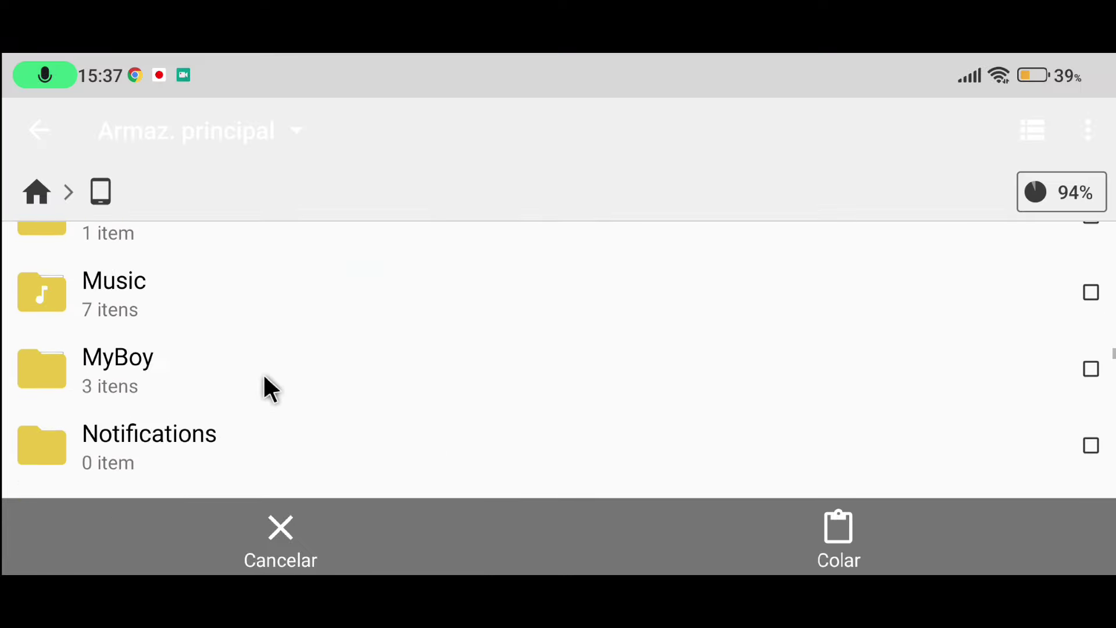
scroll(265, 378, down, 3)
scroll(263, 376, down, 3)
scroll(261, 376, down, 3)
scroll(256, 381, down, 2)
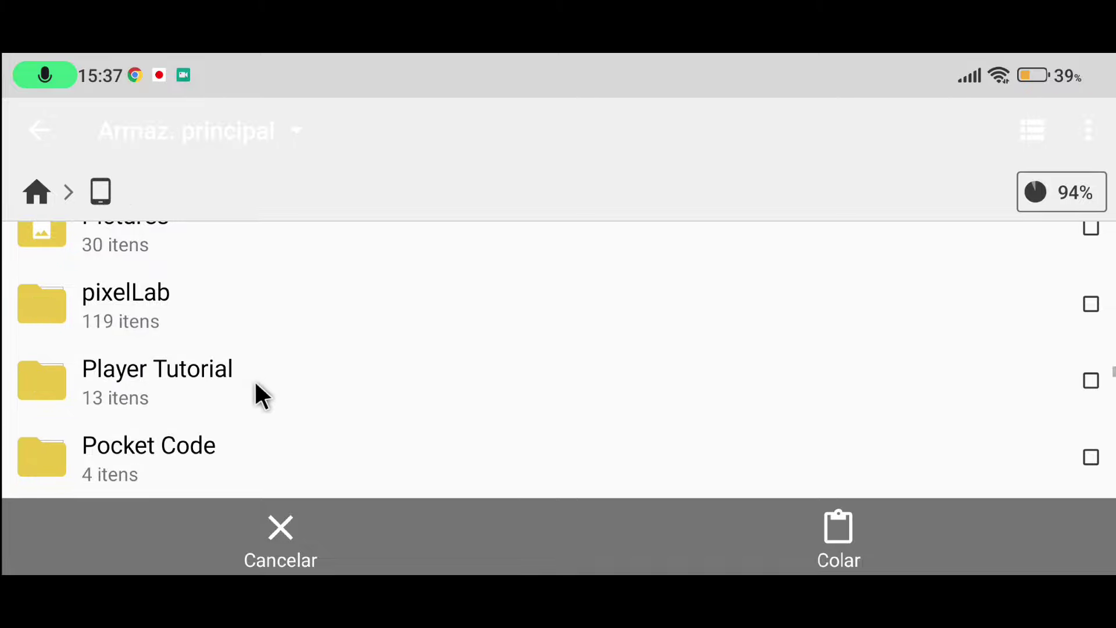
click(192, 400)
scroll(204, 386, down, 5)
click(782, 559)
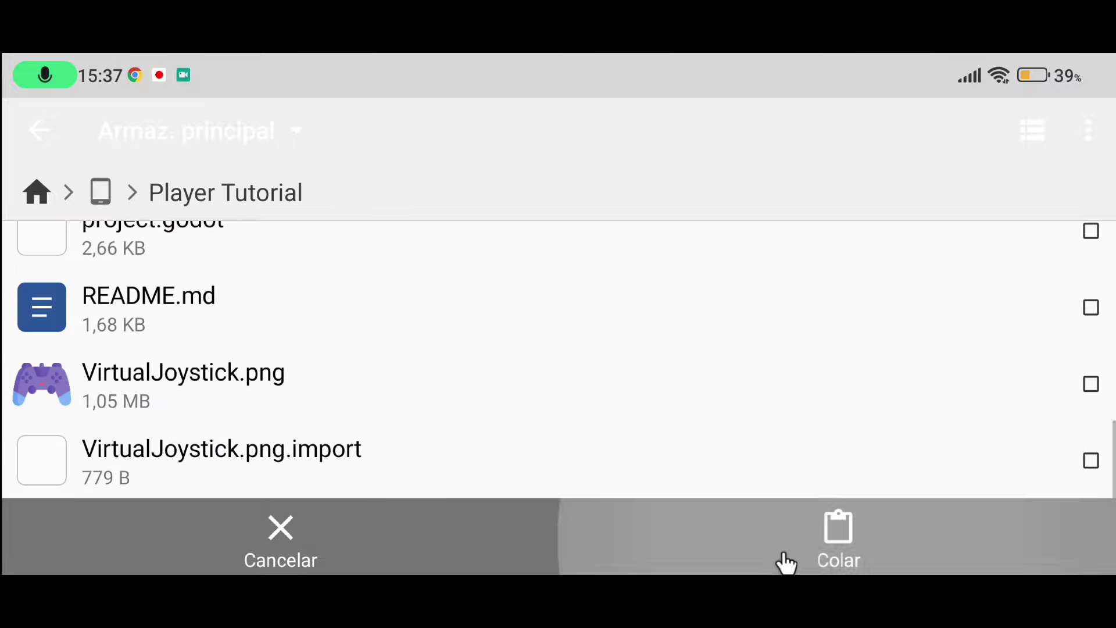
scroll(431, 359, down, 2)
scroll(190, 341, up, 8)
scroll(189, 354, down, 4)
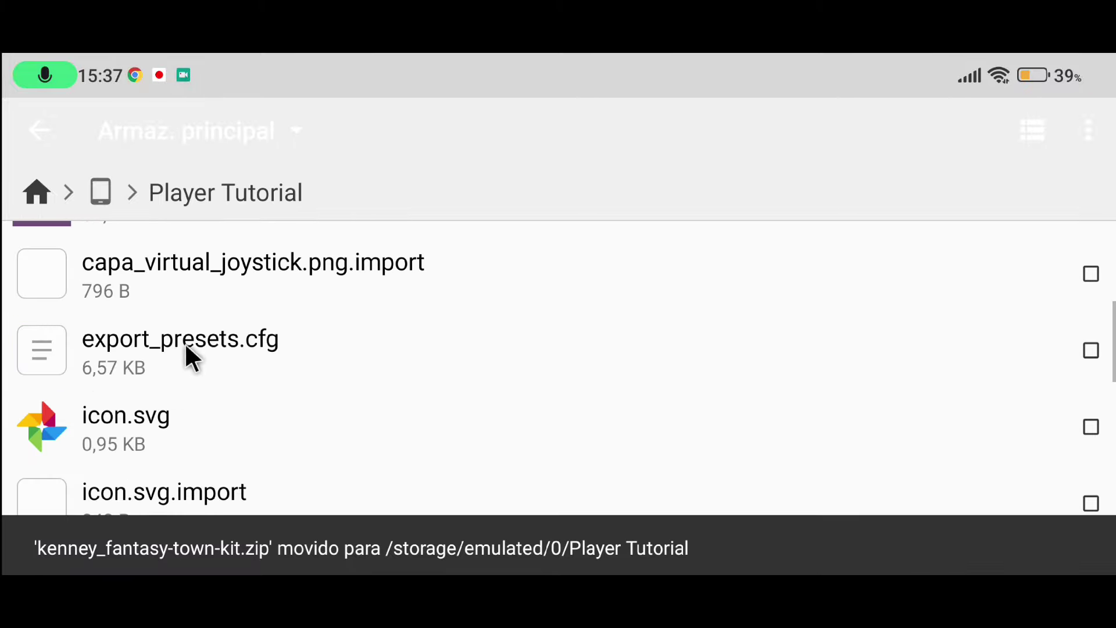
scroll(207, 372, down, 2)
scroll(204, 371, down, 4)
scroll(197, 369, up, 1)
scroll(193, 368, up, 1)
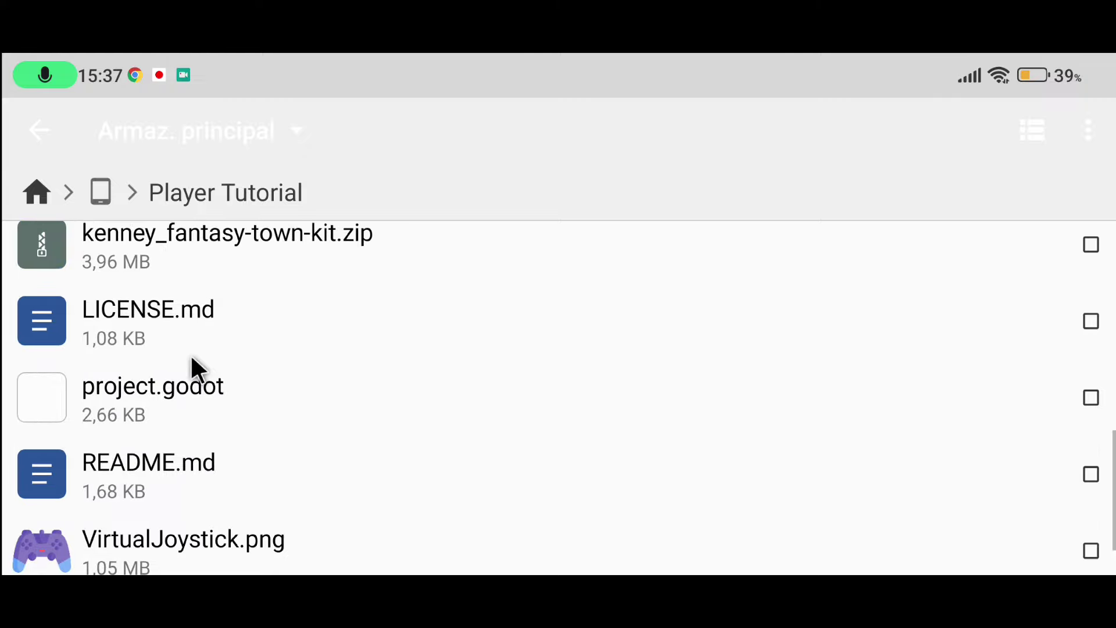
scroll(175, 363, up, 1)
Extract kenney_fantasy-town-kit.zip here, adding Models and Previews folders to Player Tutorial.
click(158, 349)
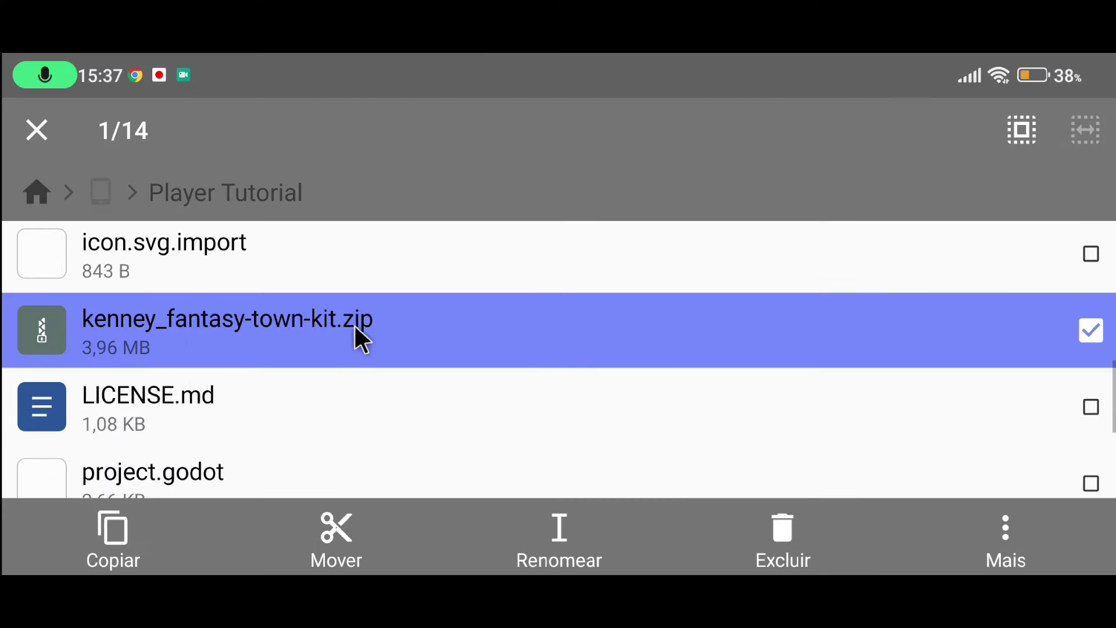
click(360, 540)
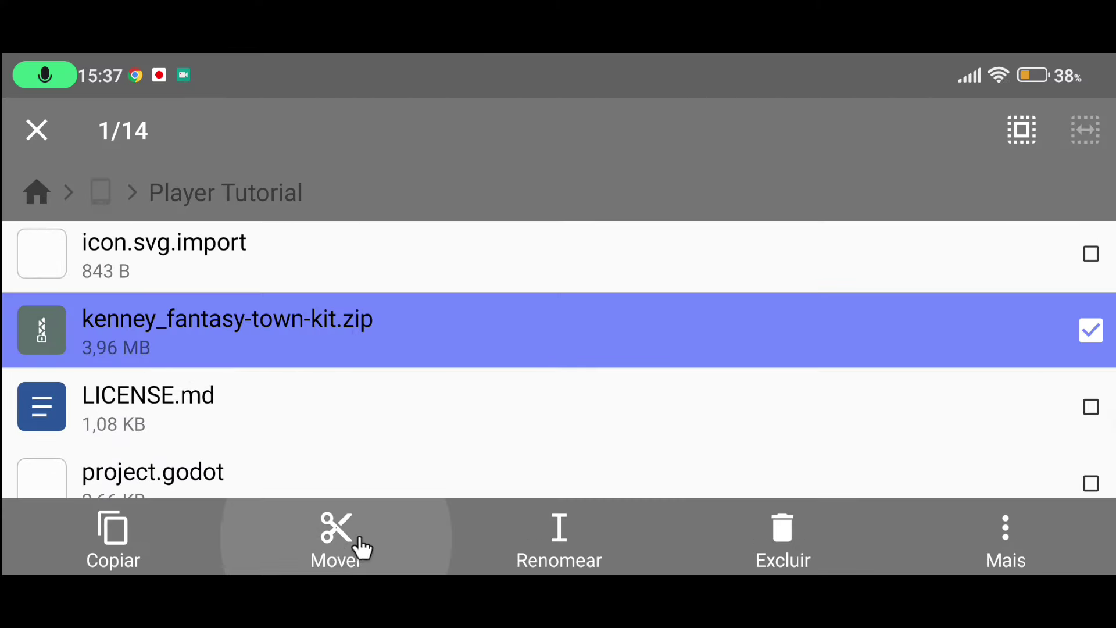
click(991, 543)
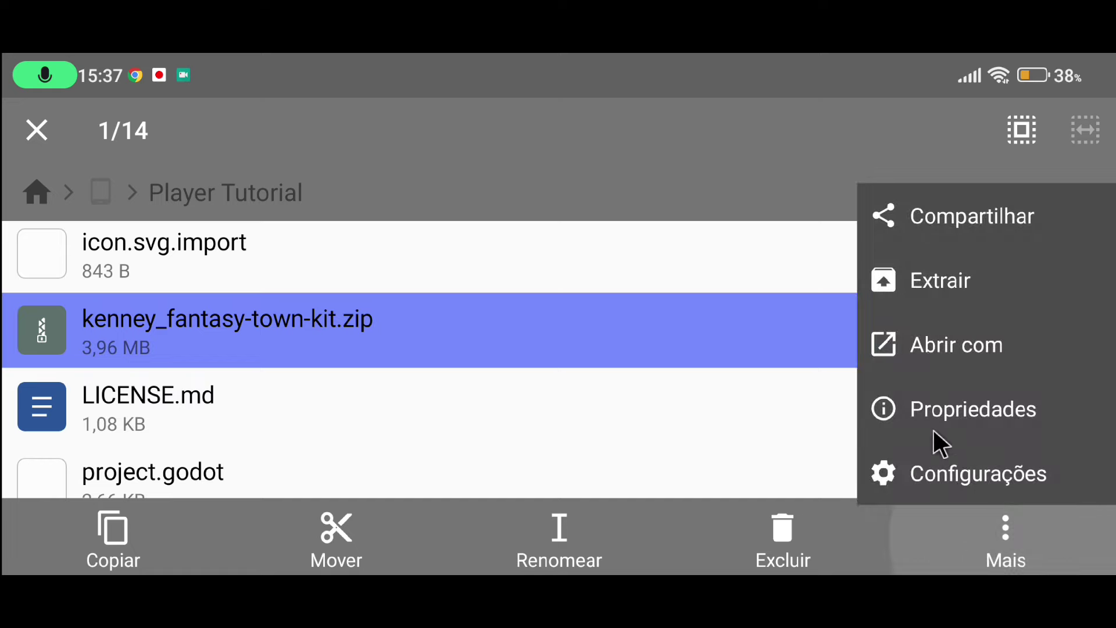
click(930, 291)
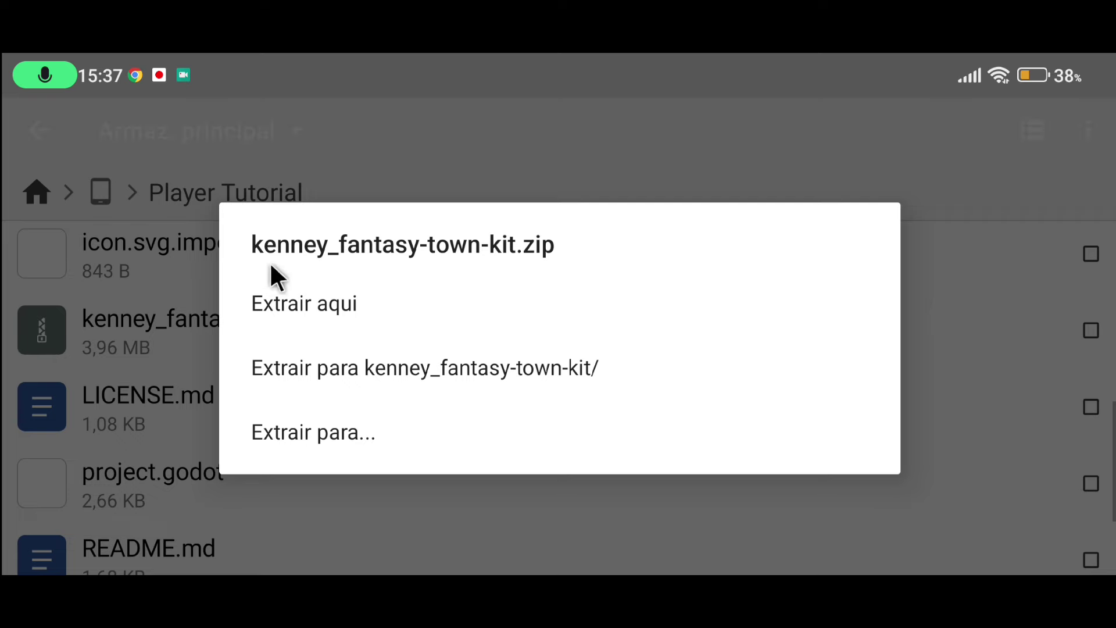
click(290, 302)
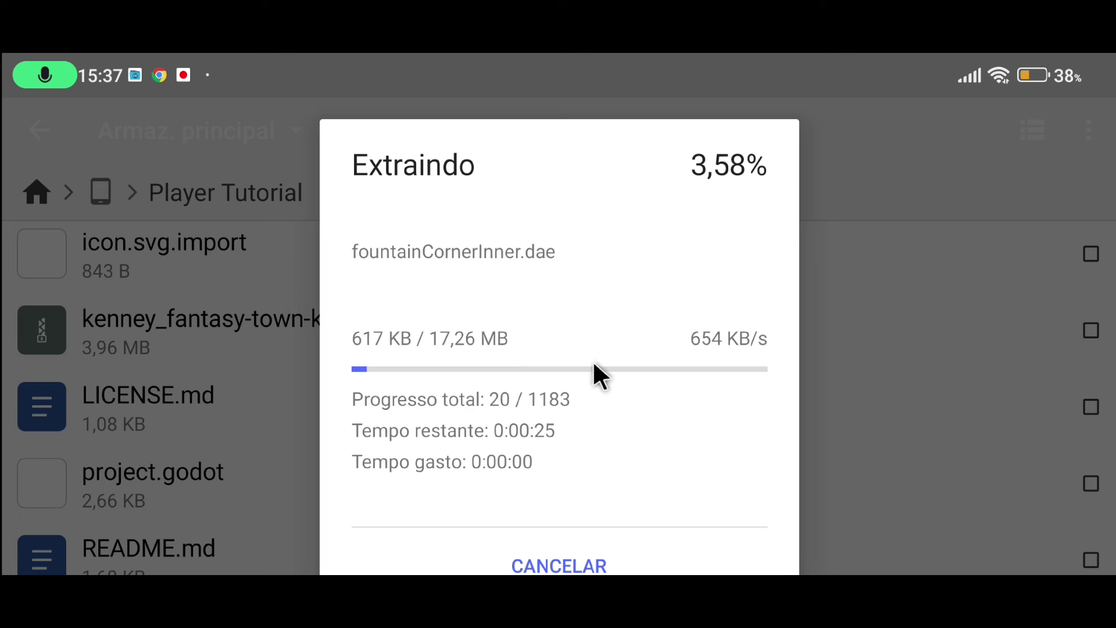
key(Escape)
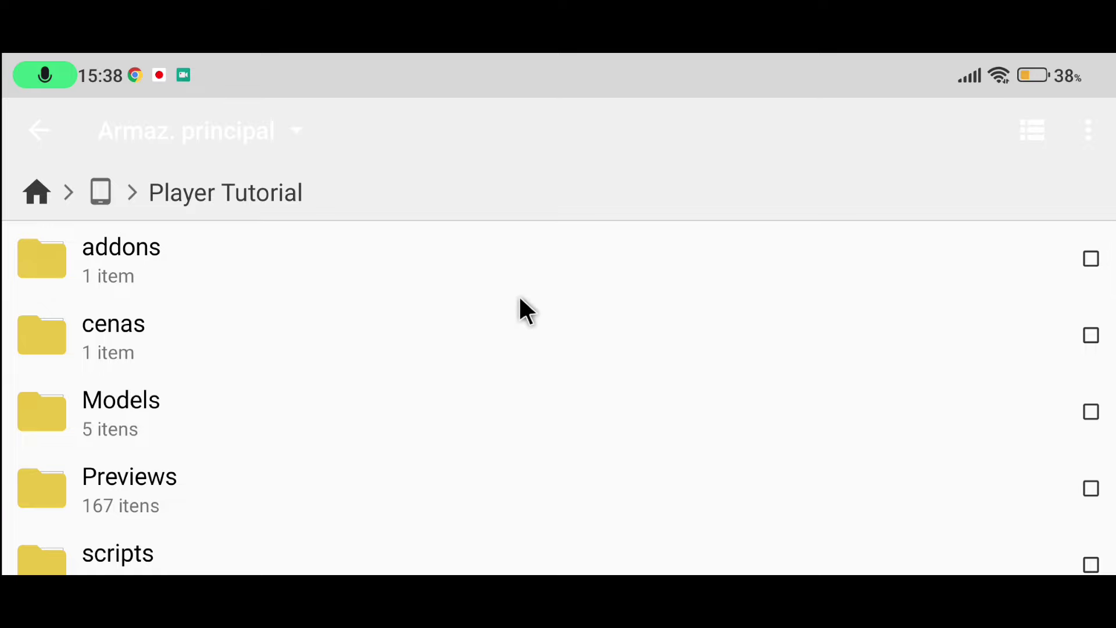
scroll(333, 404, down, 2)
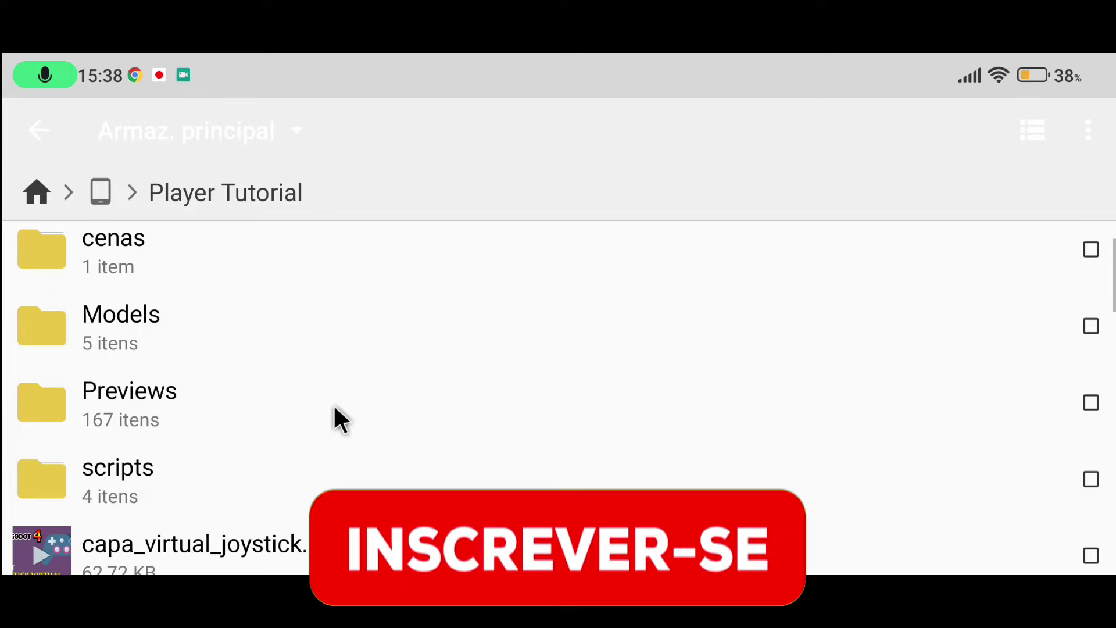
scroll(165, 286, up, 2)
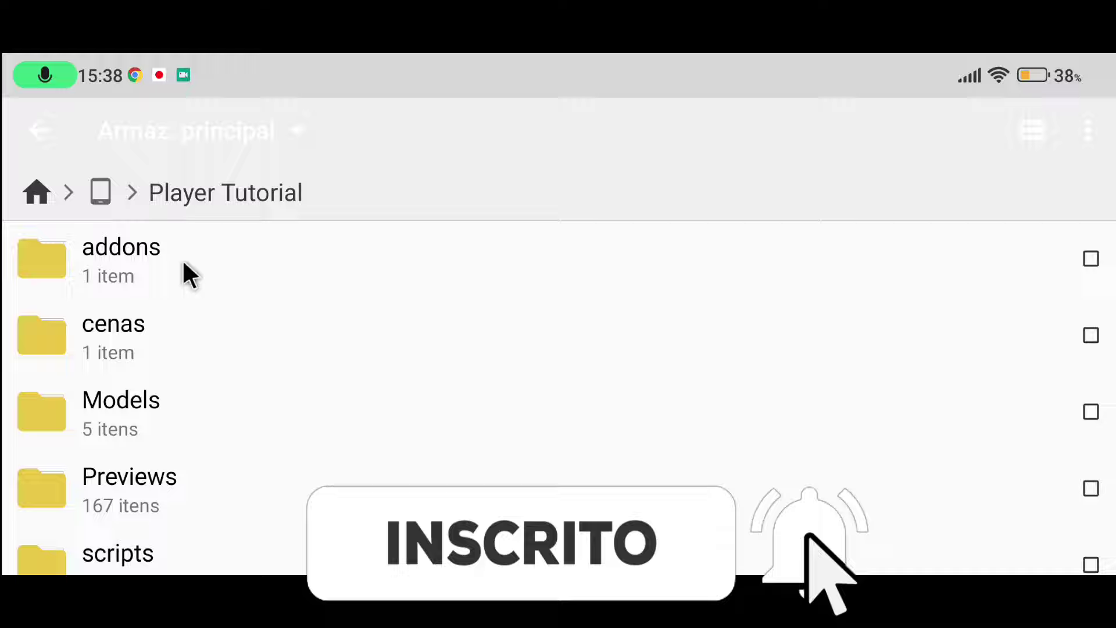
scroll(183, 259, down, 3)
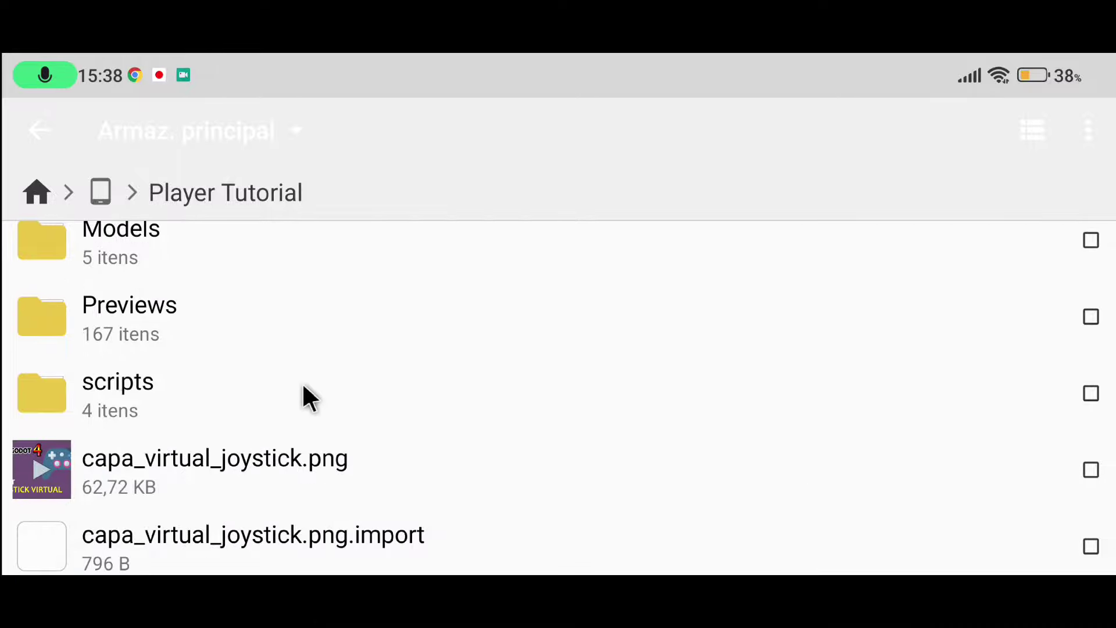
scroll(314, 384, down, 5)
scroll(326, 381, down, 5)
scroll(330, 384, up, 5)
scroll(333, 378, up, 8)
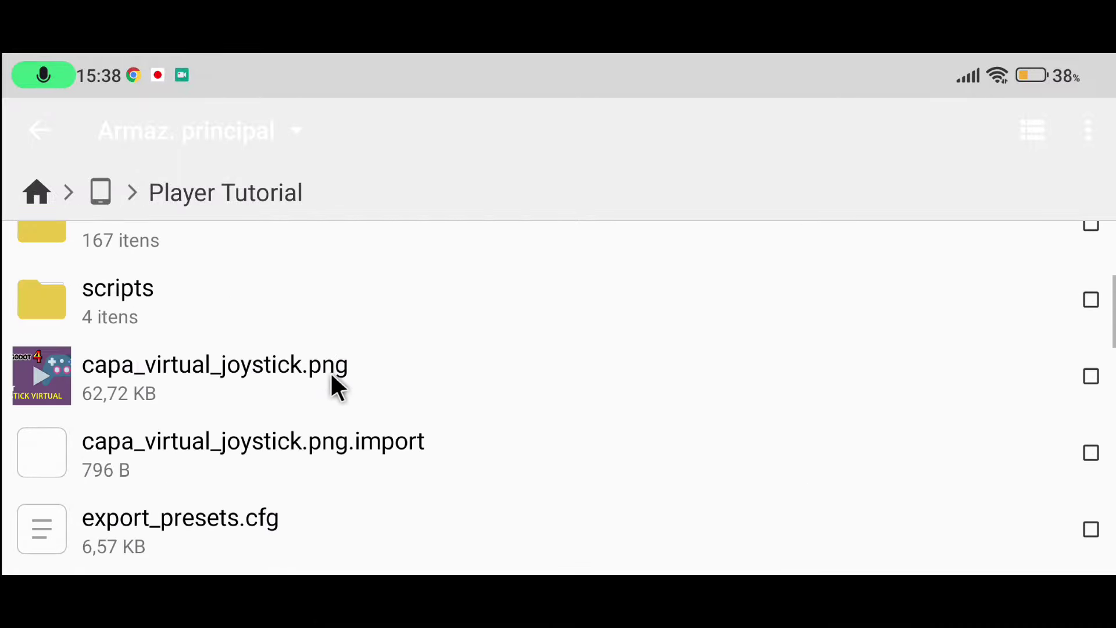
scroll(332, 376, up, 3)
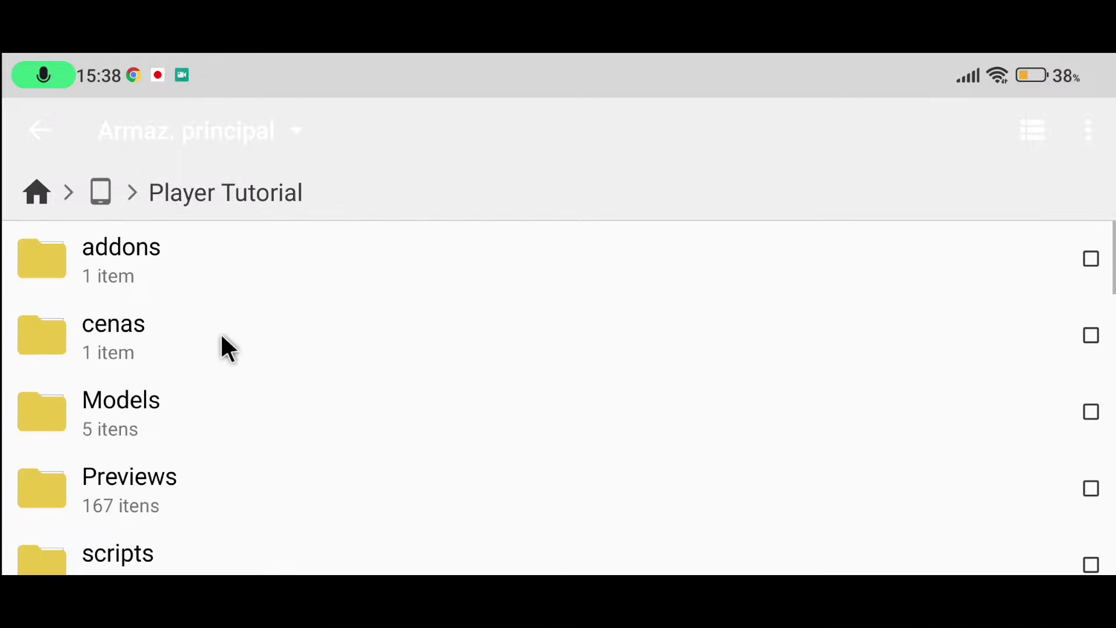
In Models, send the DAE, FBX, OBJ and STL format folders to the trash.
click(165, 411)
scroll(213, 488, down, 2)
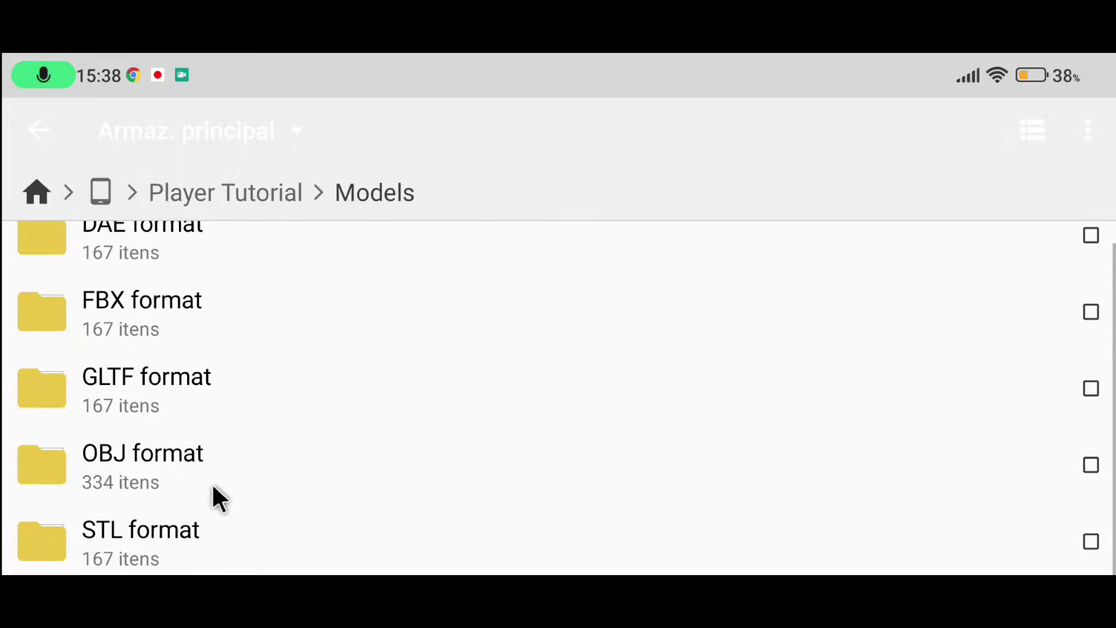
scroll(244, 291, up, 2)
scroll(304, 287, down, 1)
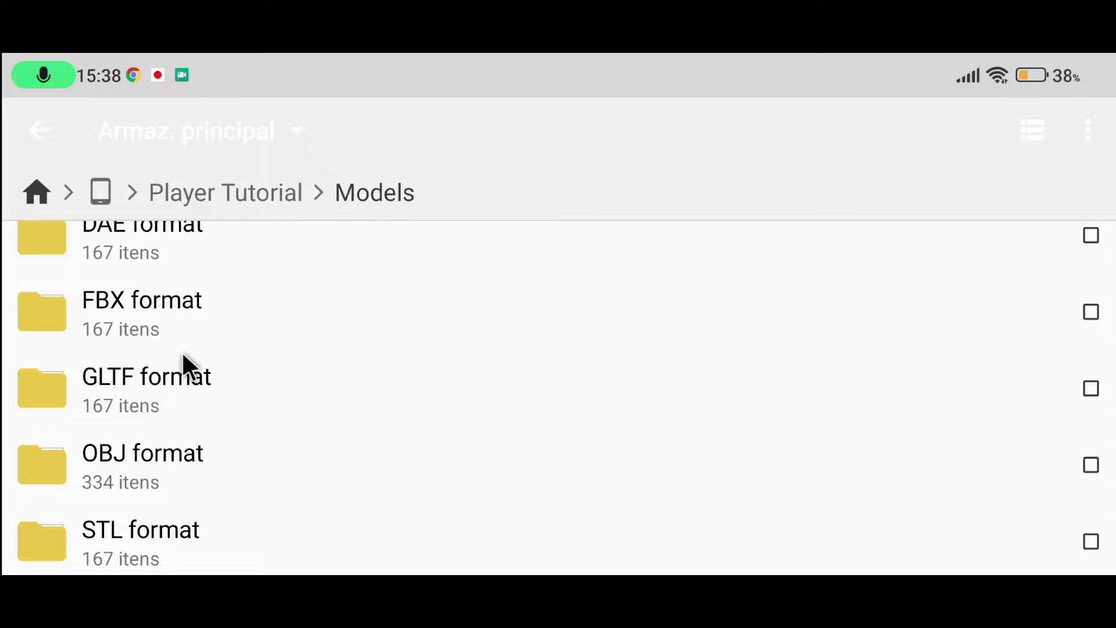
scroll(179, 353, up, 1)
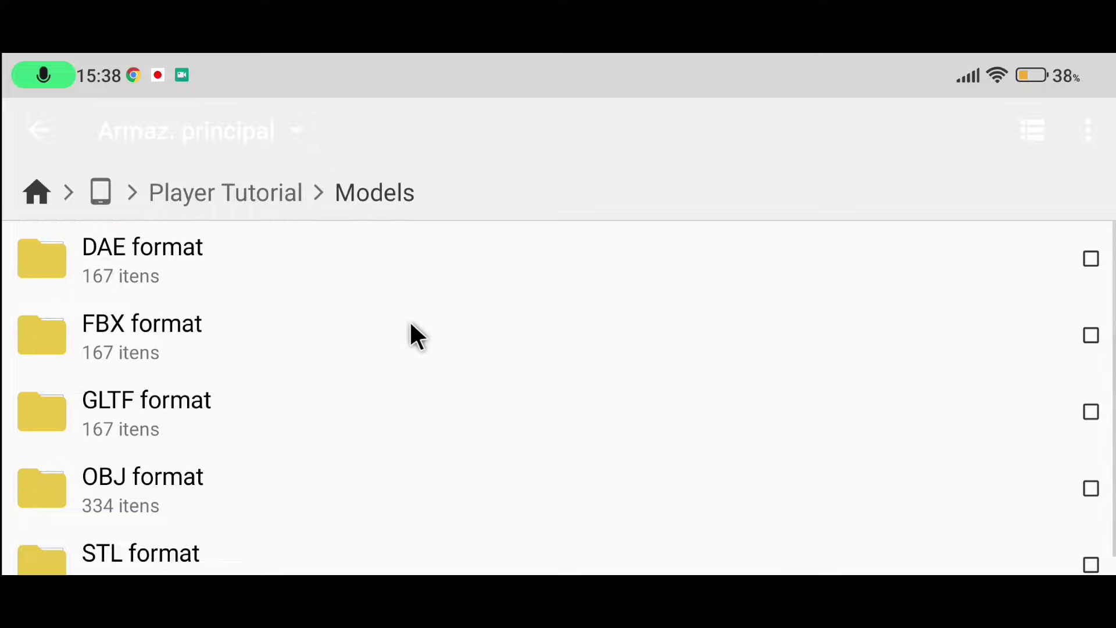
scroll(435, 355, down, 1)
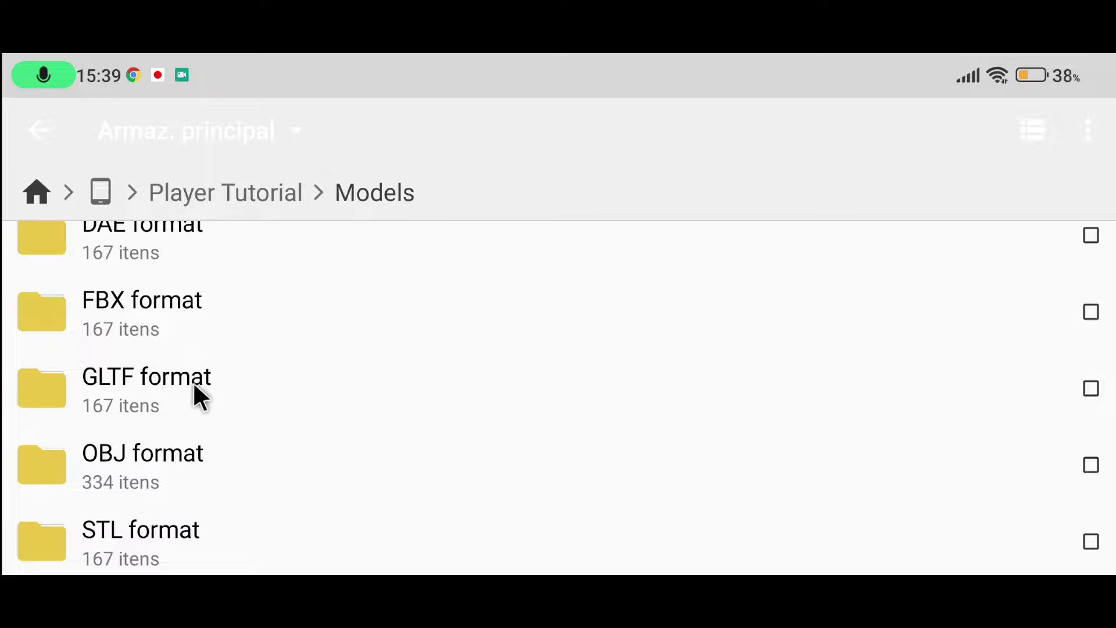
drag(193, 385, 198, 407)
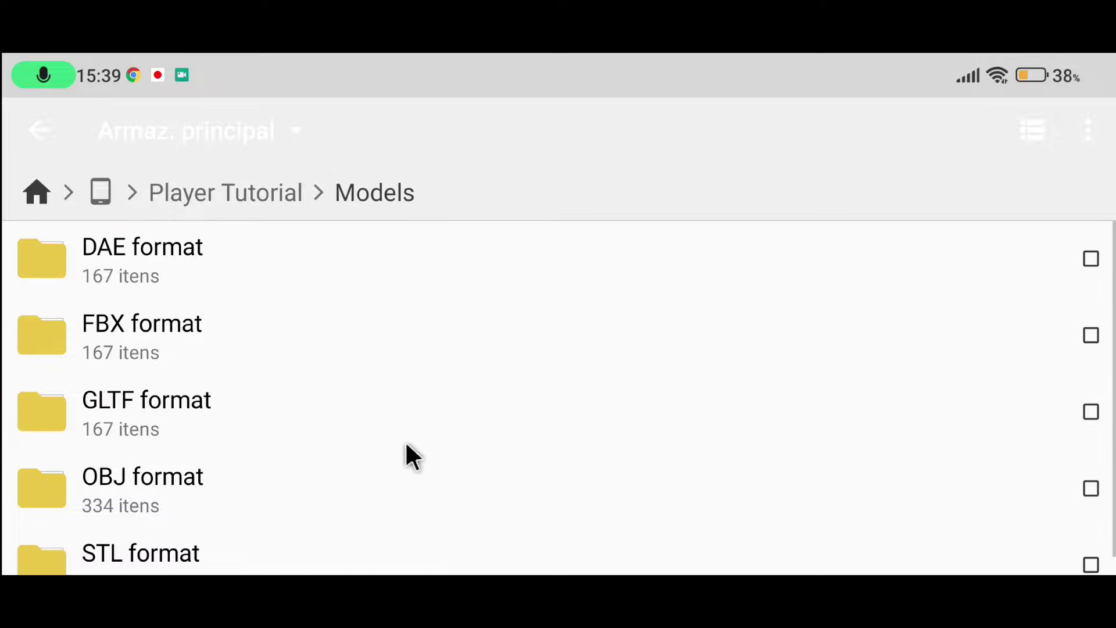
click(1091, 259)
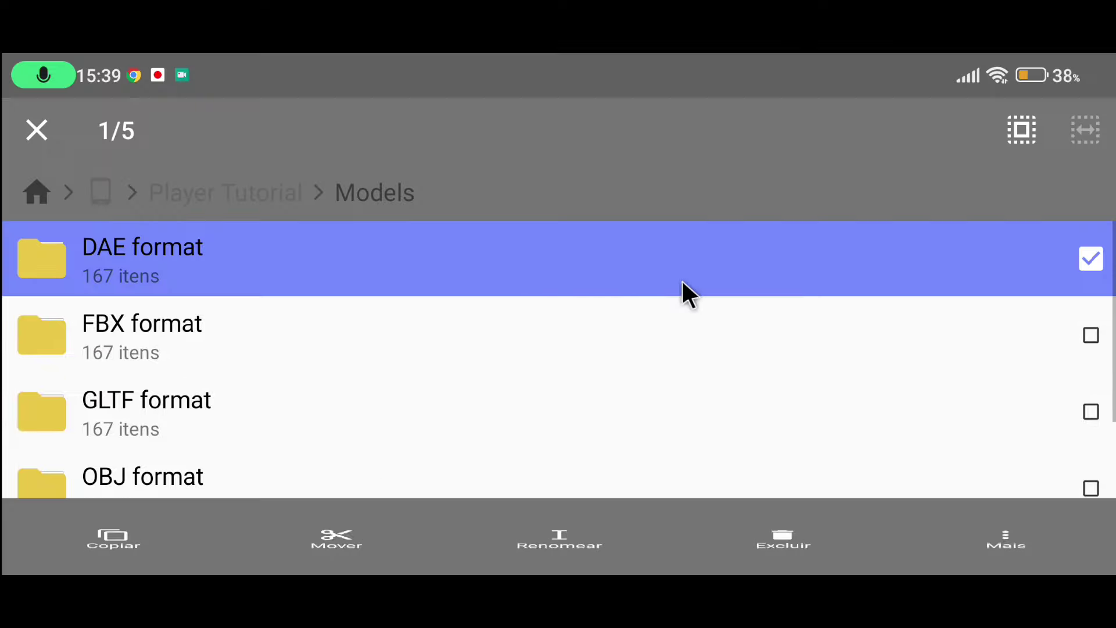
click(1092, 336)
scroll(1079, 348, down, 2)
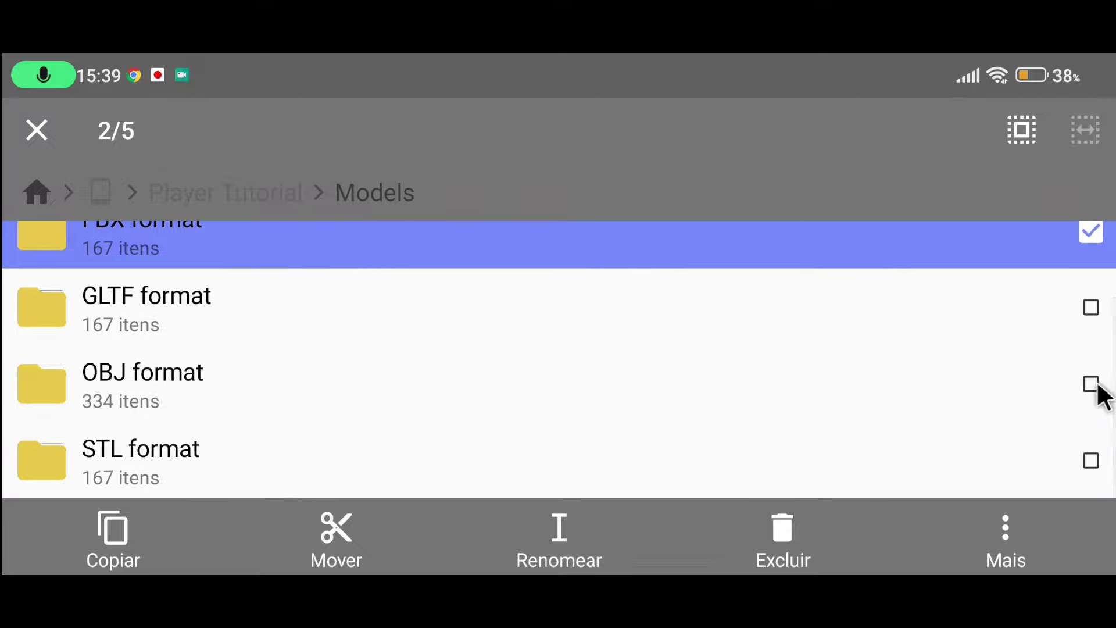
click(1093, 385)
click(1090, 463)
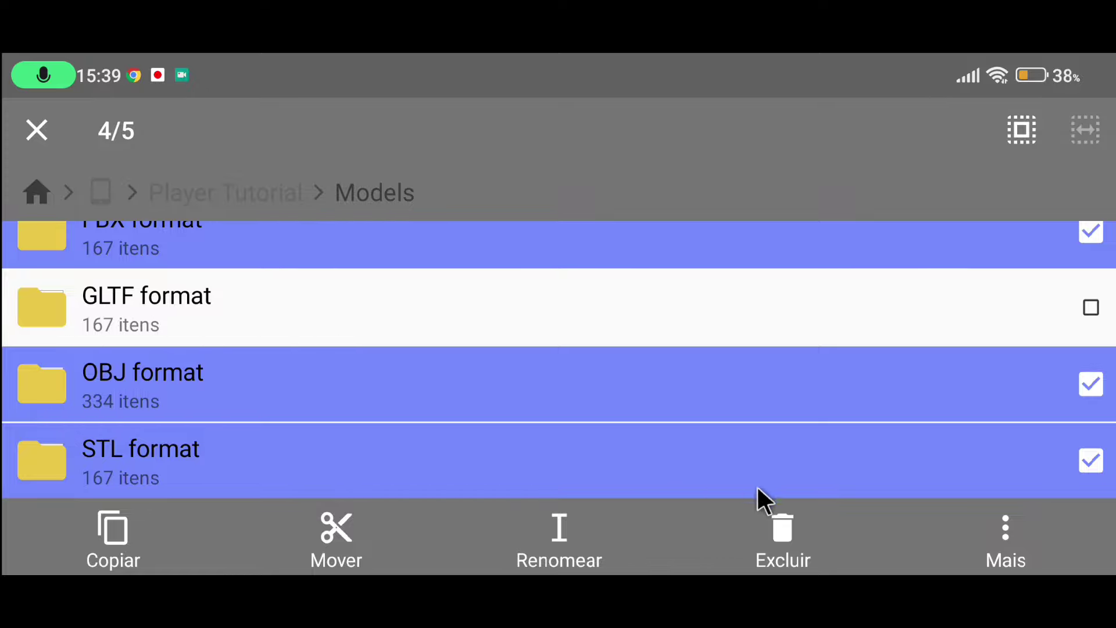
click(762, 530)
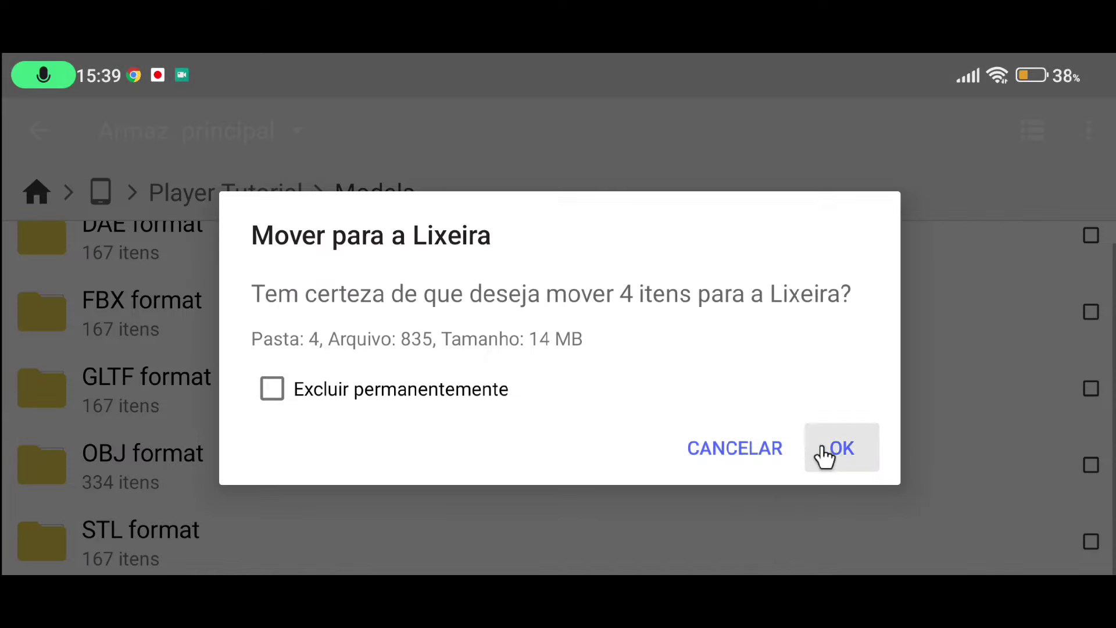
click(823, 448)
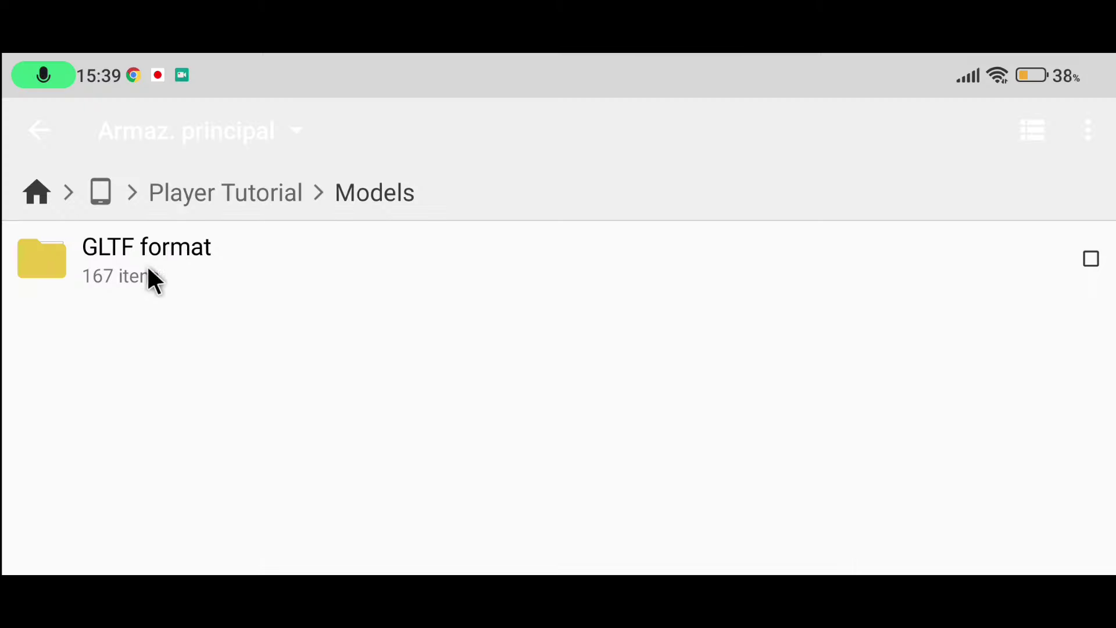
Check the contents of the GLTF format folder and select it.
click(152, 251)
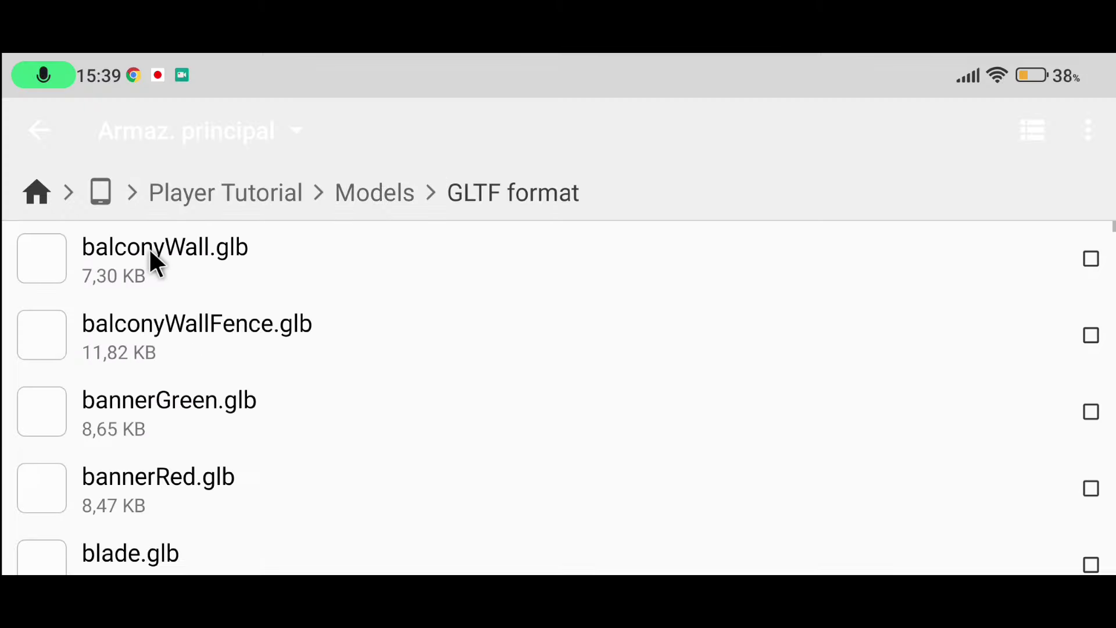
click(38, 139)
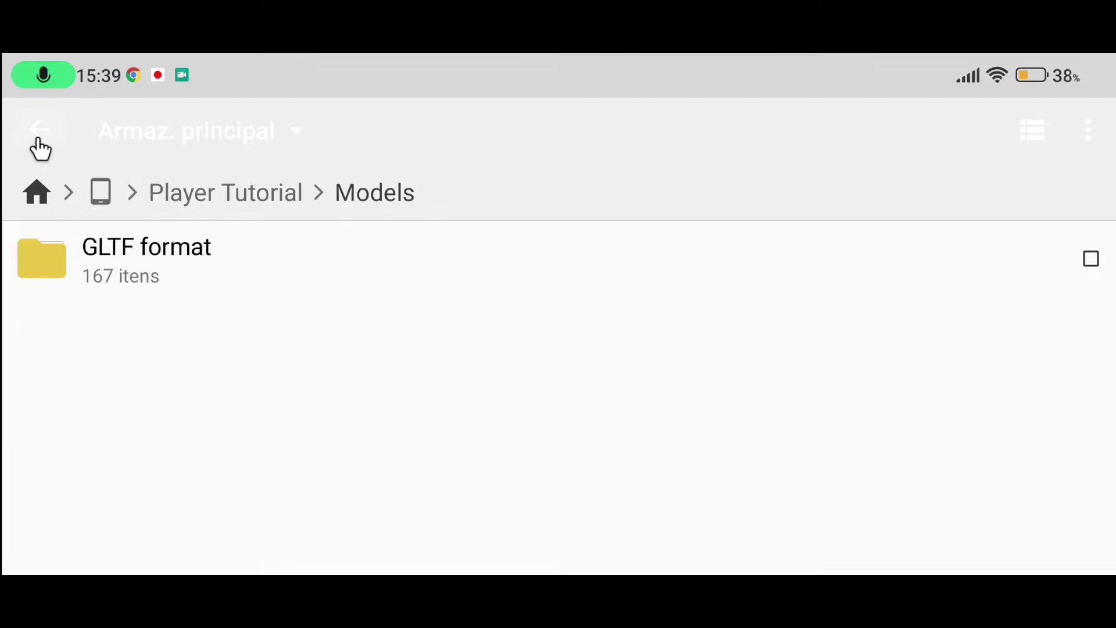
click(115, 254)
Rename the 'GLTF format' folder to 'modelos' and verify the rename.
click(543, 530)
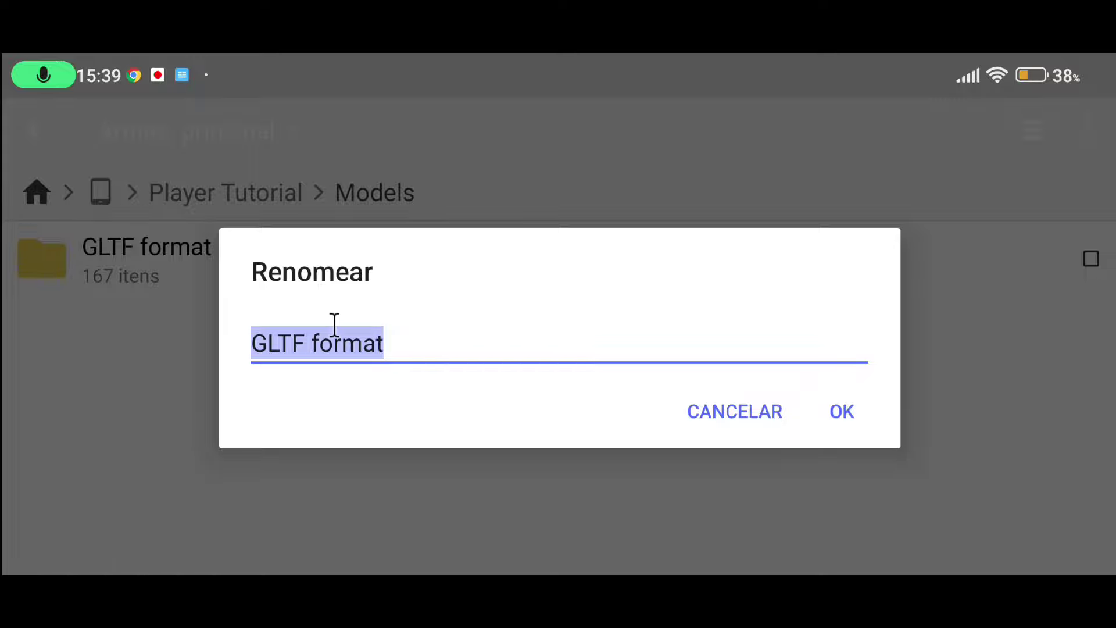
text(modelos)
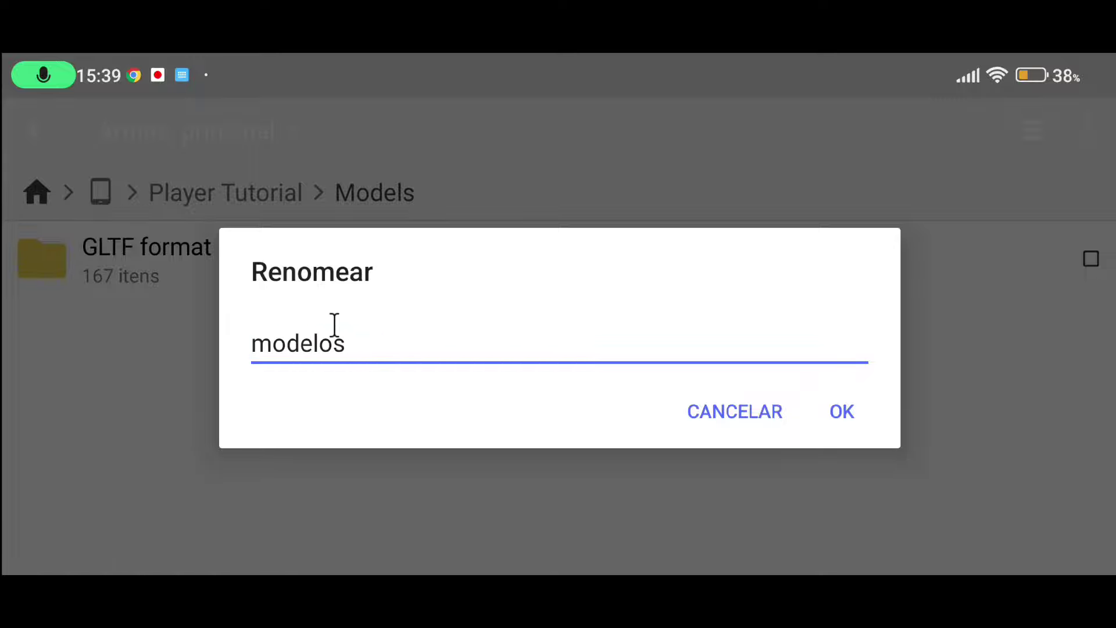
click(841, 414)
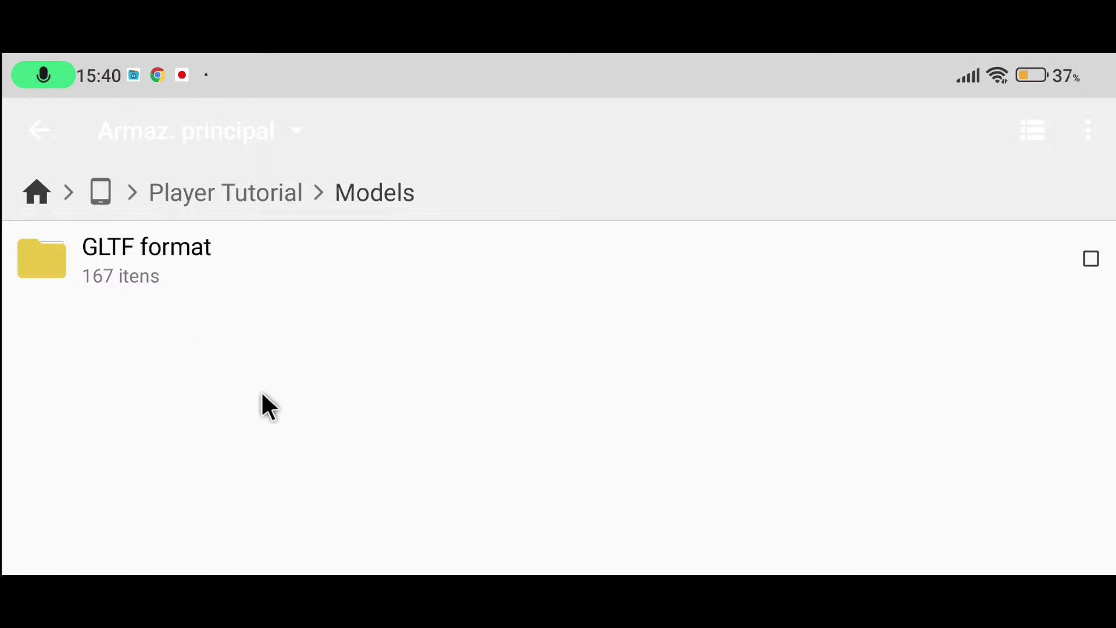
click(35, 139)
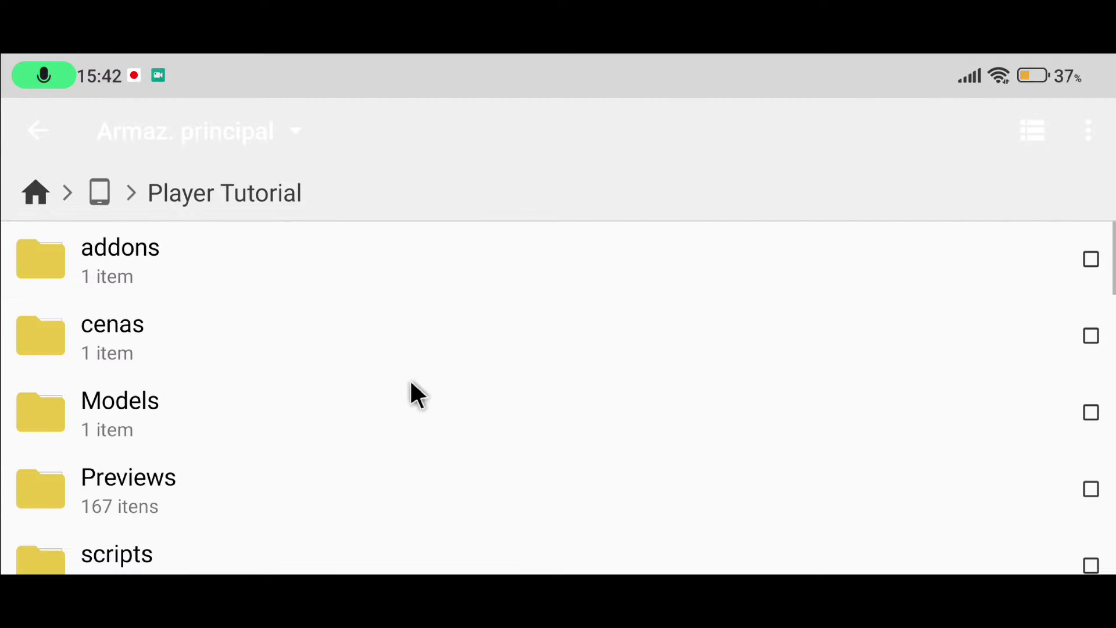
click(179, 428)
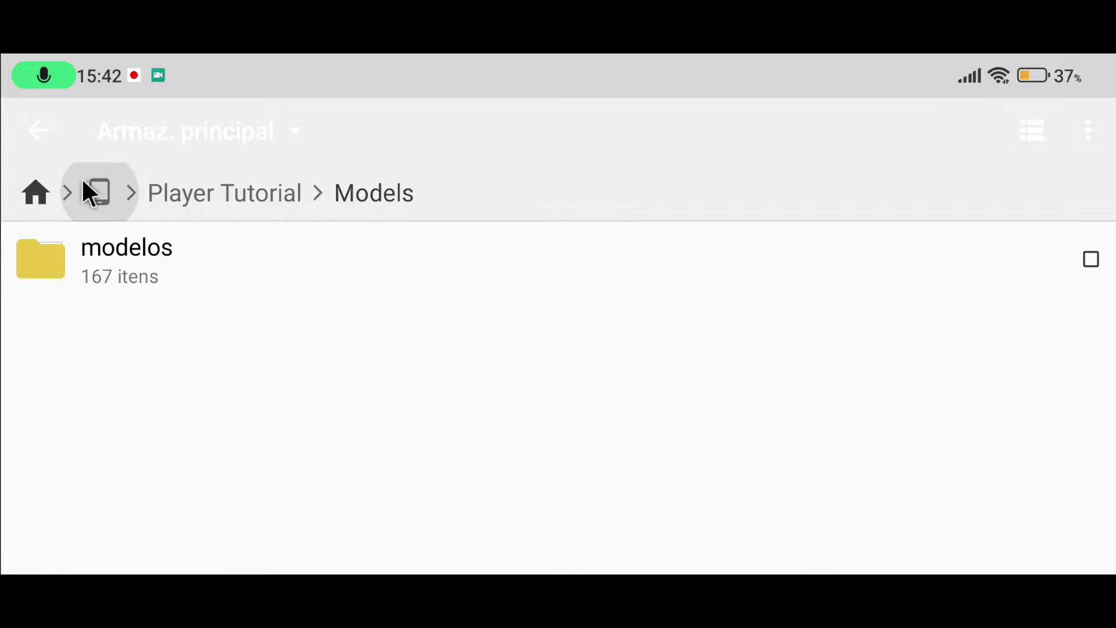
click(35, 139)
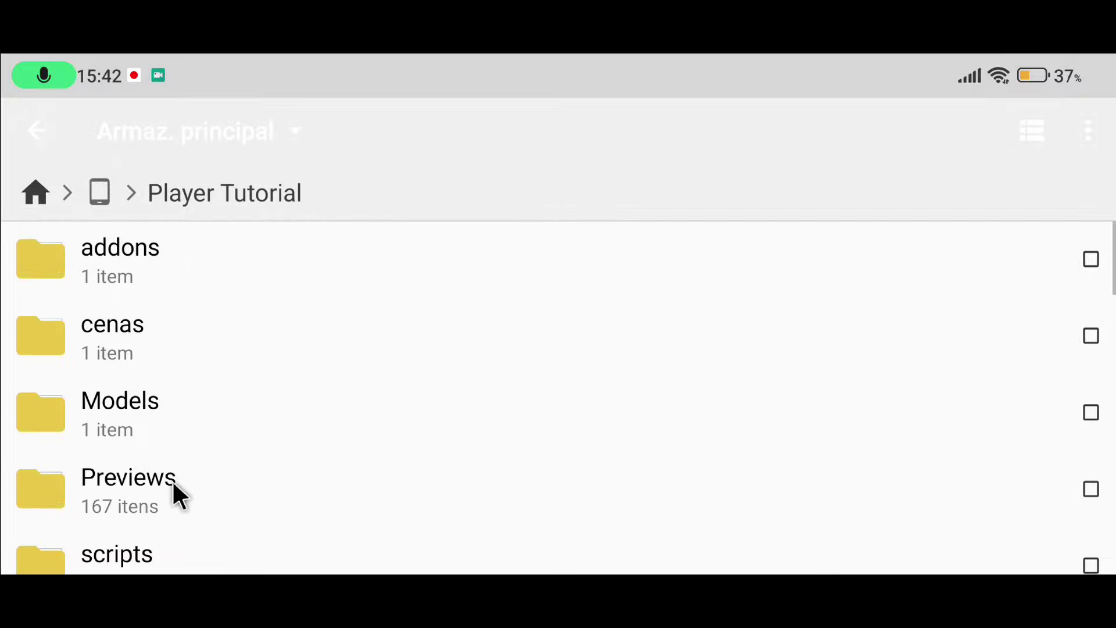
Move the Previews folder to the trash and bring up the recent-apps overview.
click(363, 494)
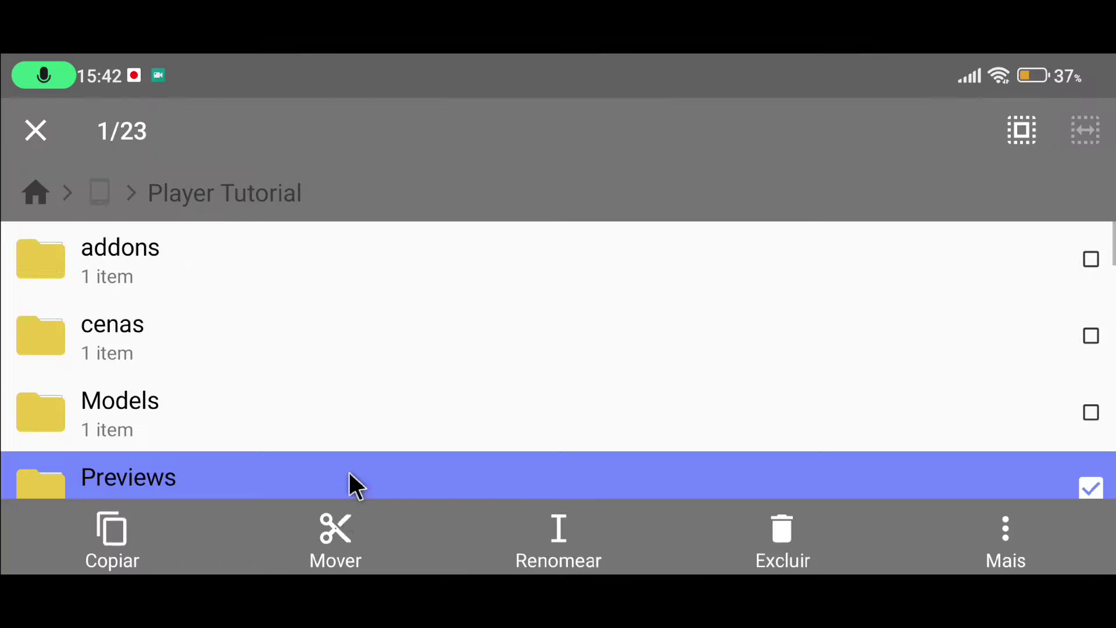
click(829, 534)
click(824, 466)
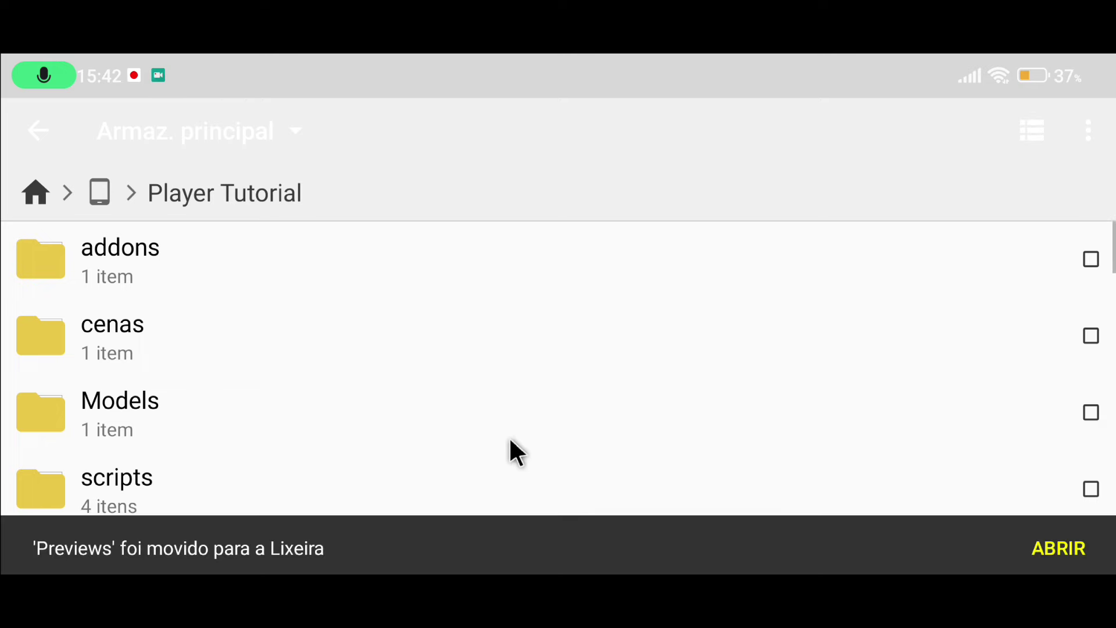
scroll(207, 336, down, 3)
scroll(192, 471, up, 2)
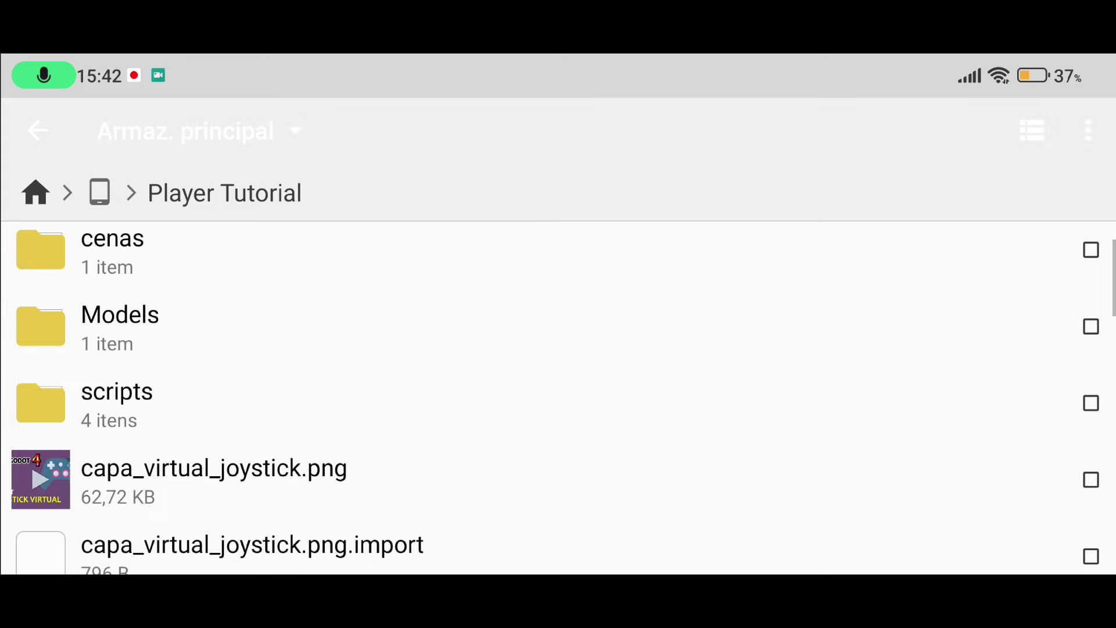
drag(348, 573, 357, 447)
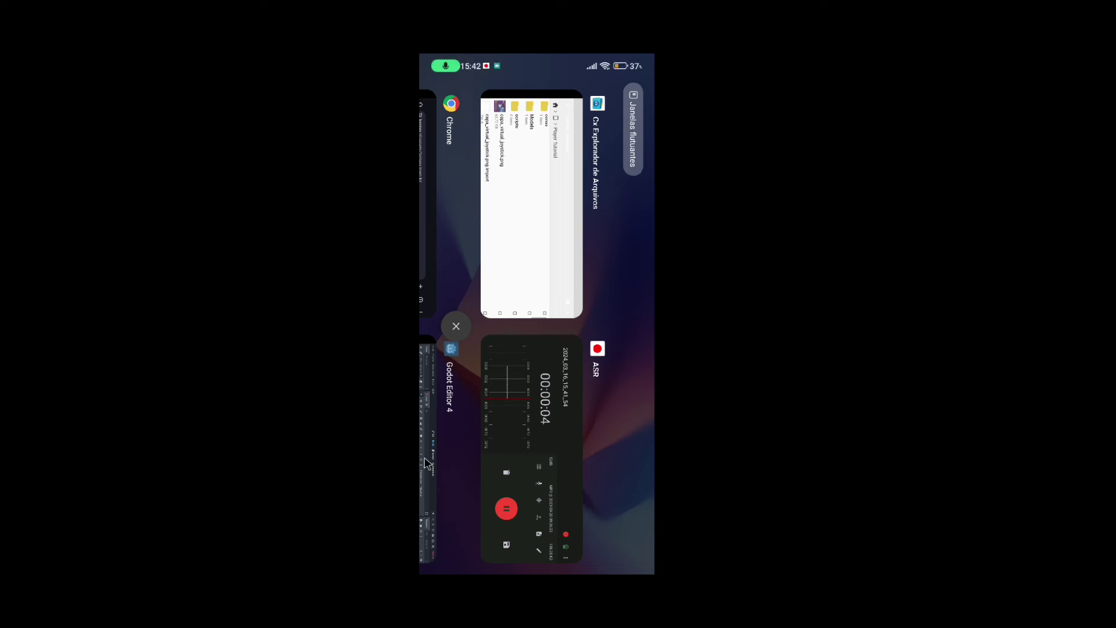
Switch back to the Godot editor and refresh the res:// folder in FileSystem.
click(456, 384)
middle_drag(541, 308, 505, 311)
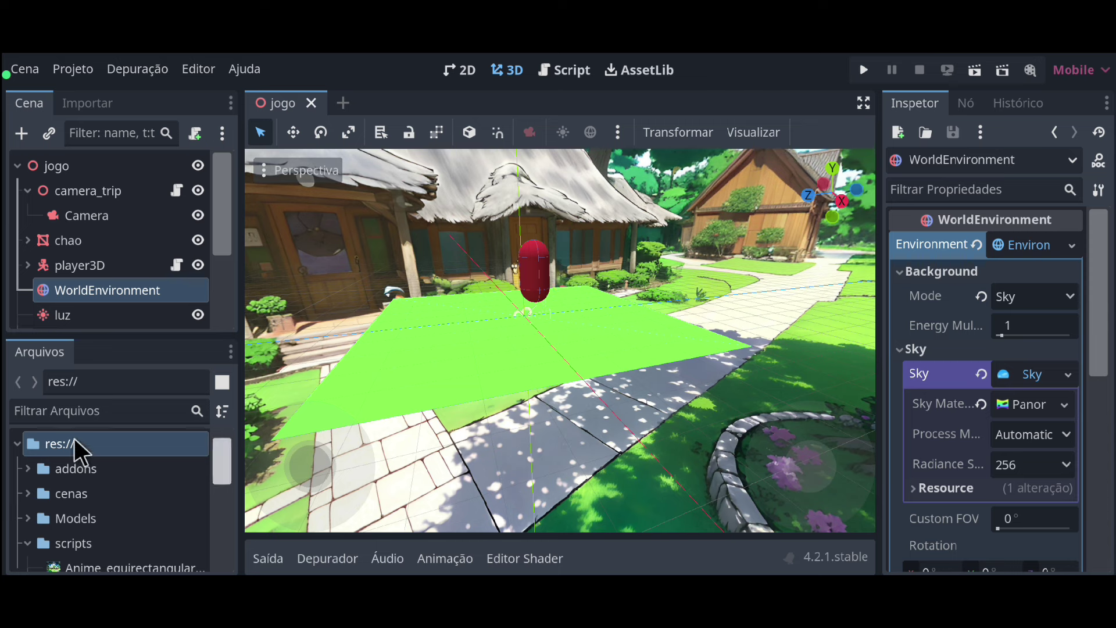
scroll(102, 506, down, 2)
scroll(99, 503, down, 1)
scroll(81, 507, up, 4)
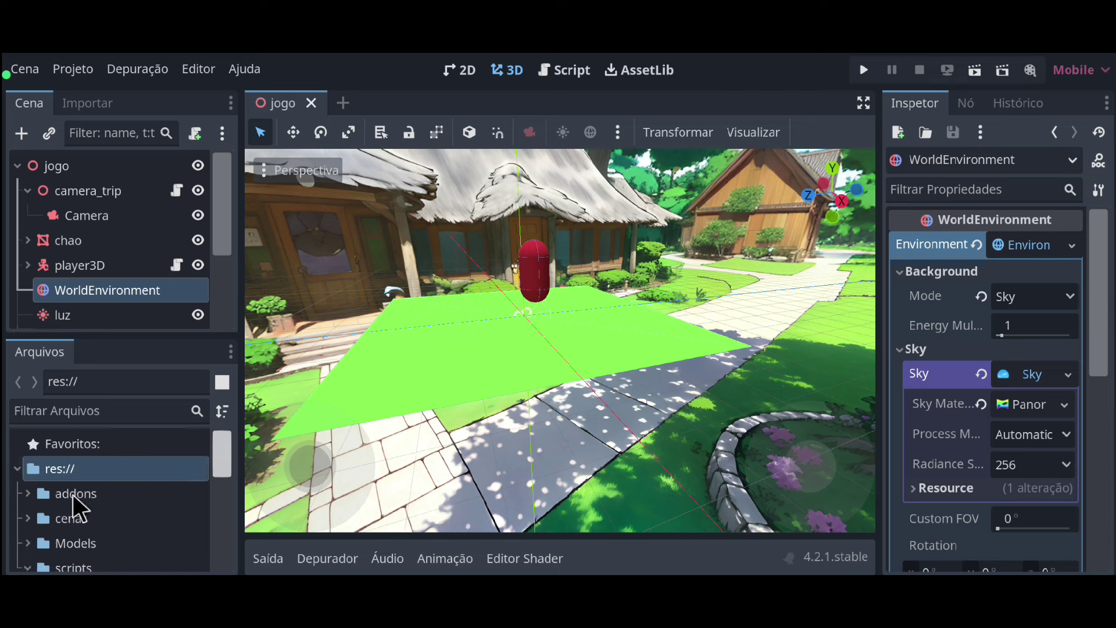
click(17, 469)
click(18, 469)
scroll(82, 500, down, 1)
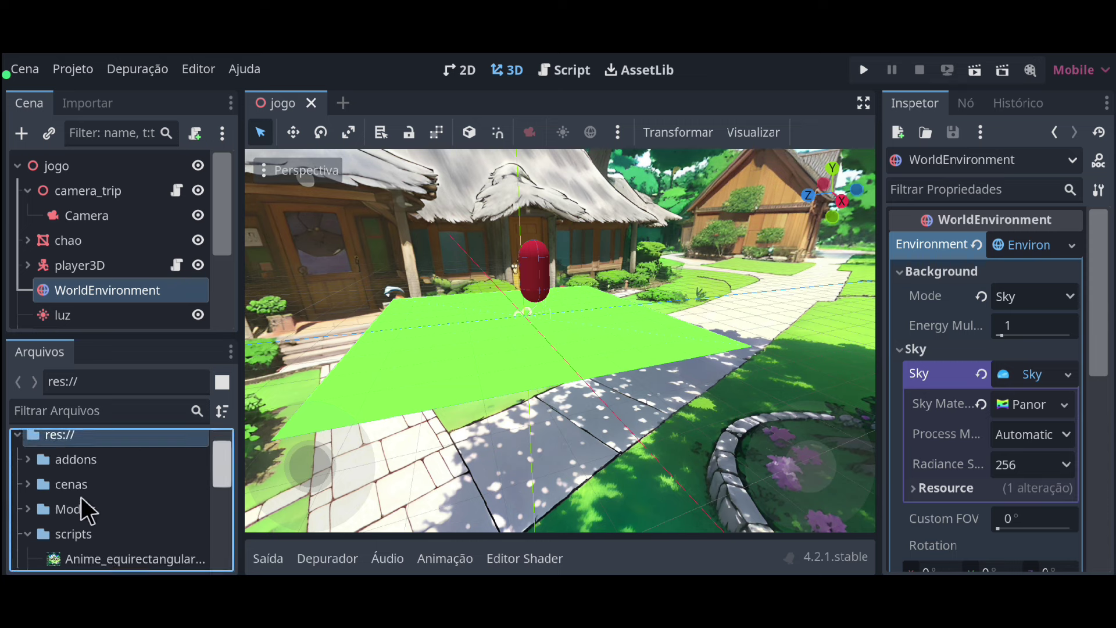
Expand res://Models and its modelos subfolder to list the Kenney .glb models.
click(74, 69)
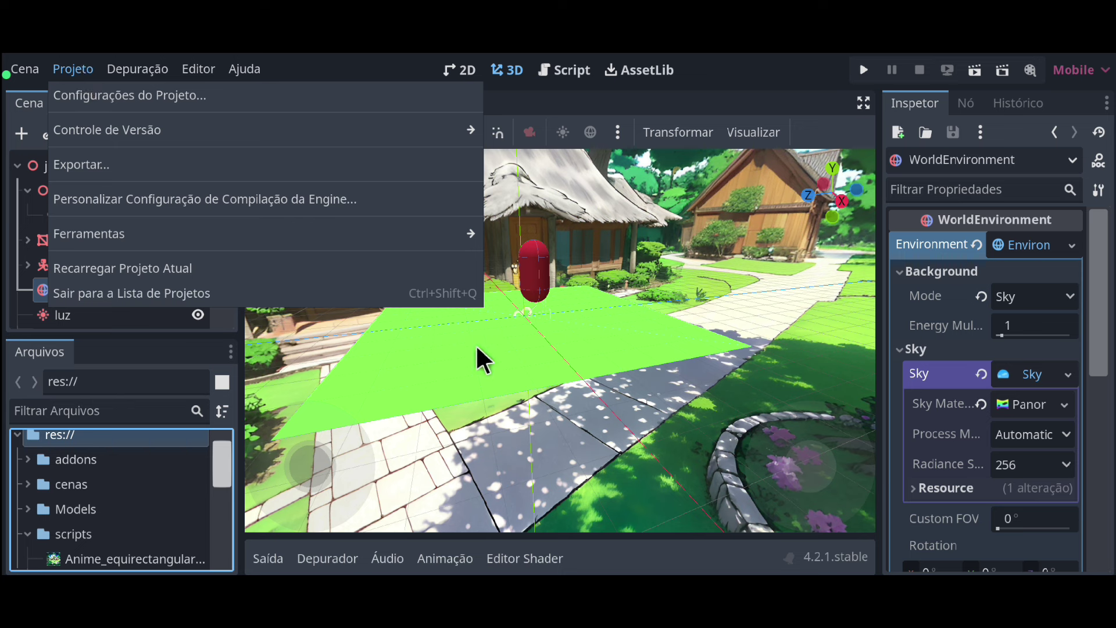
click(380, 361)
scroll(111, 488, down, 3)
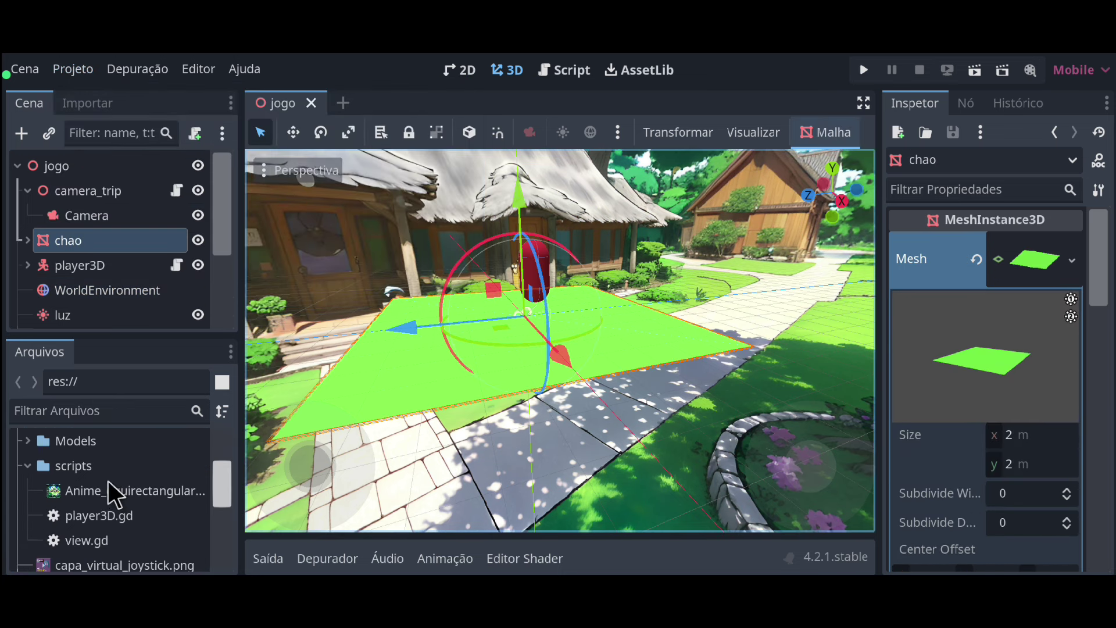
scroll(114, 495, up, 1)
click(29, 459)
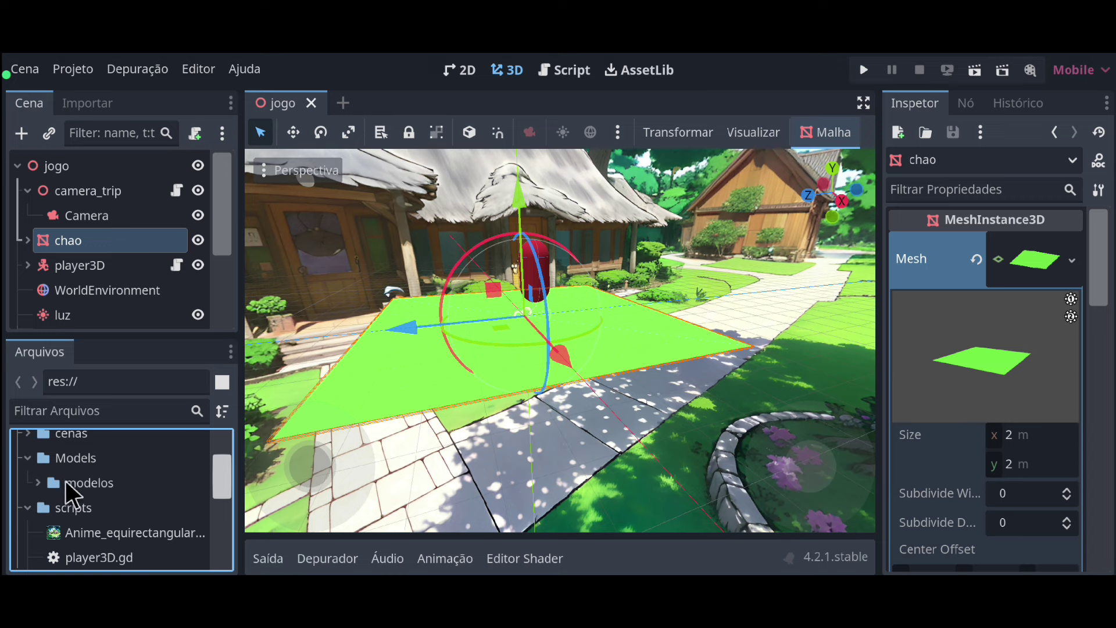
click(37, 483)
scroll(97, 489, down, 1)
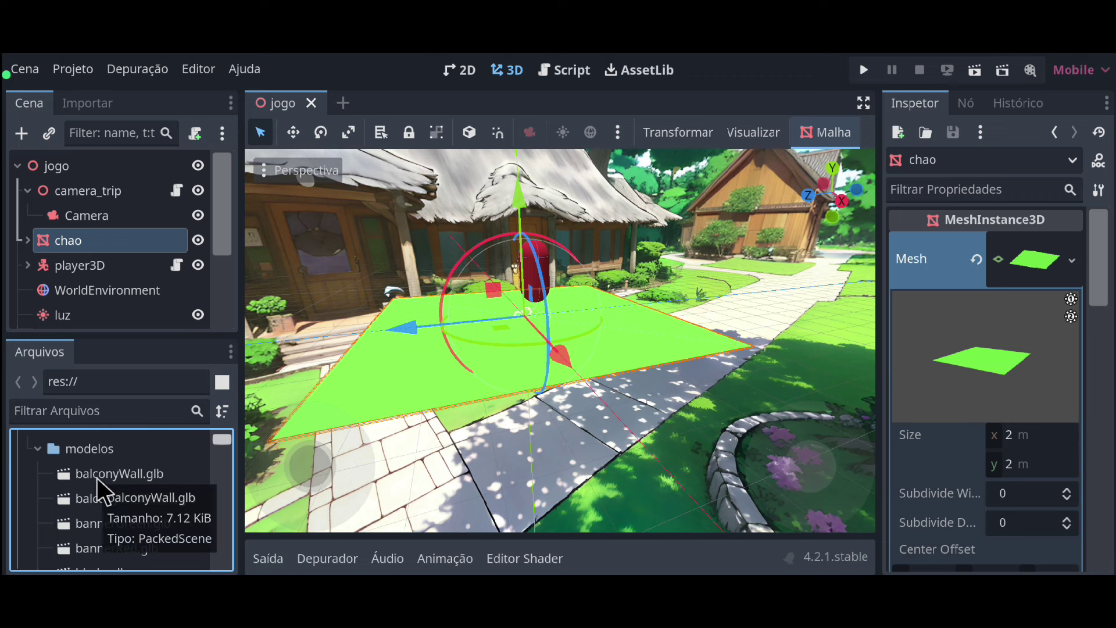
double_click(97, 480)
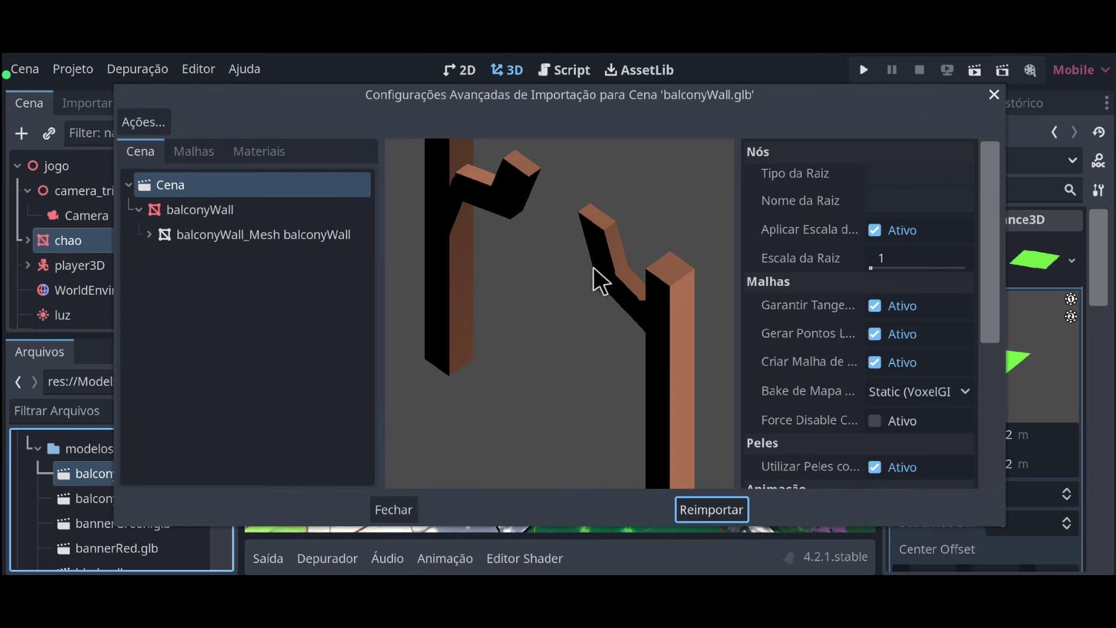
mouse_move(593, 268)
mouse_down()
mouse_move(531, 247)
mouse_move(568, 294)
mouse_up()
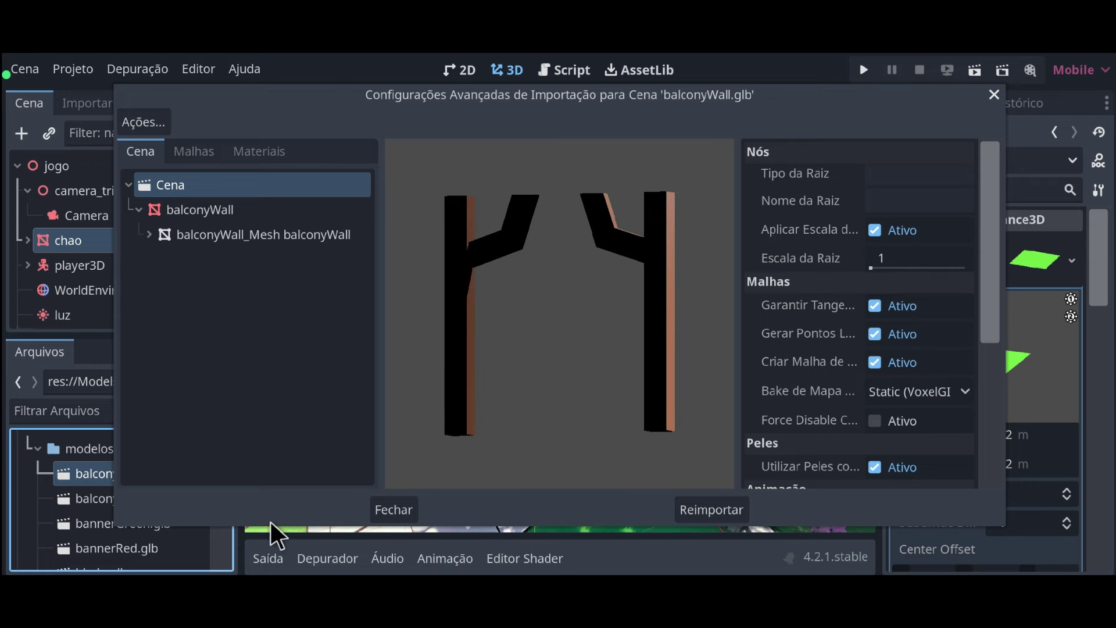
click(382, 513)
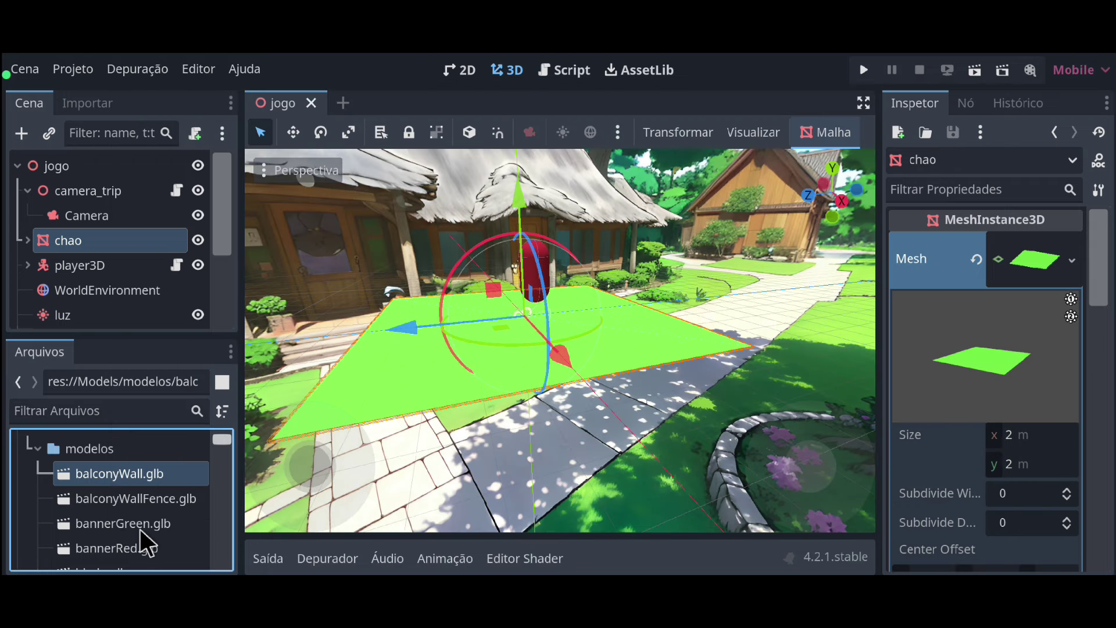
scroll(141, 539, down, 2)
scroll(140, 535, down, 1)
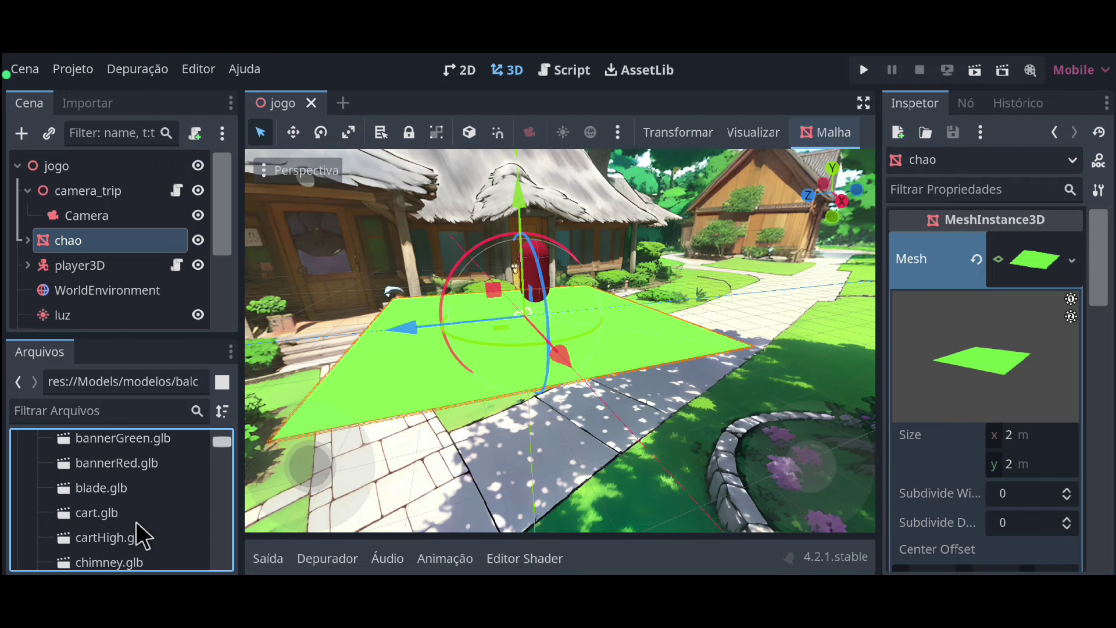
double_click(96, 514)
mouse_move(505, 312)
mouse_down()
mouse_move(564, 256)
mouse_move(543, 301)
mouse_move(506, 274)
mouse_move(510, 295)
mouse_up()
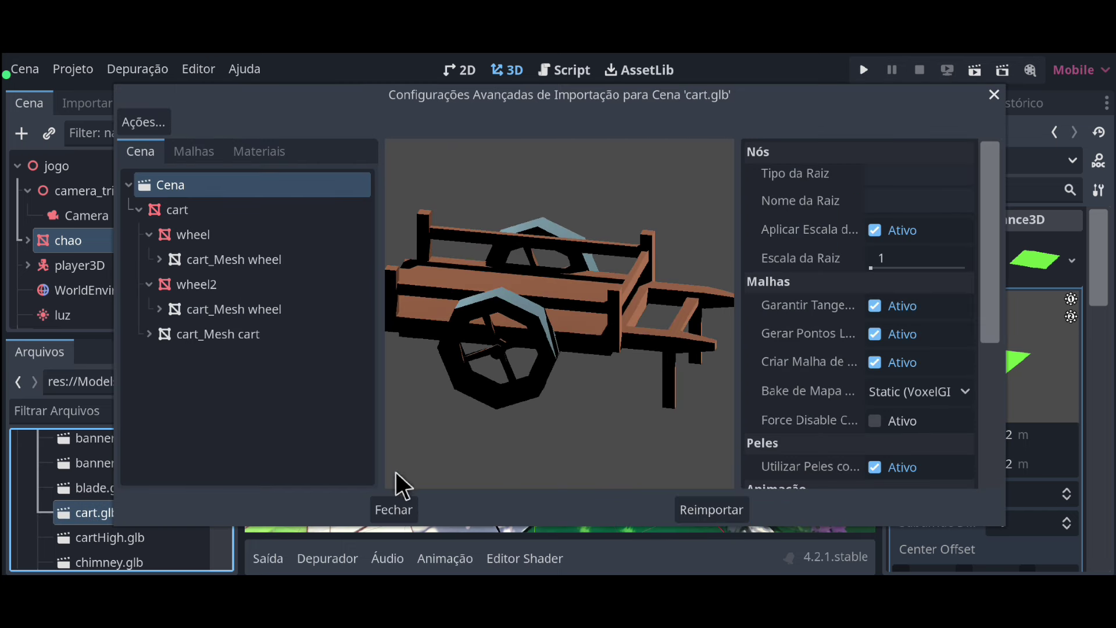
click(396, 509)
scroll(139, 492, down, 2)
scroll(116, 500, down, 1)
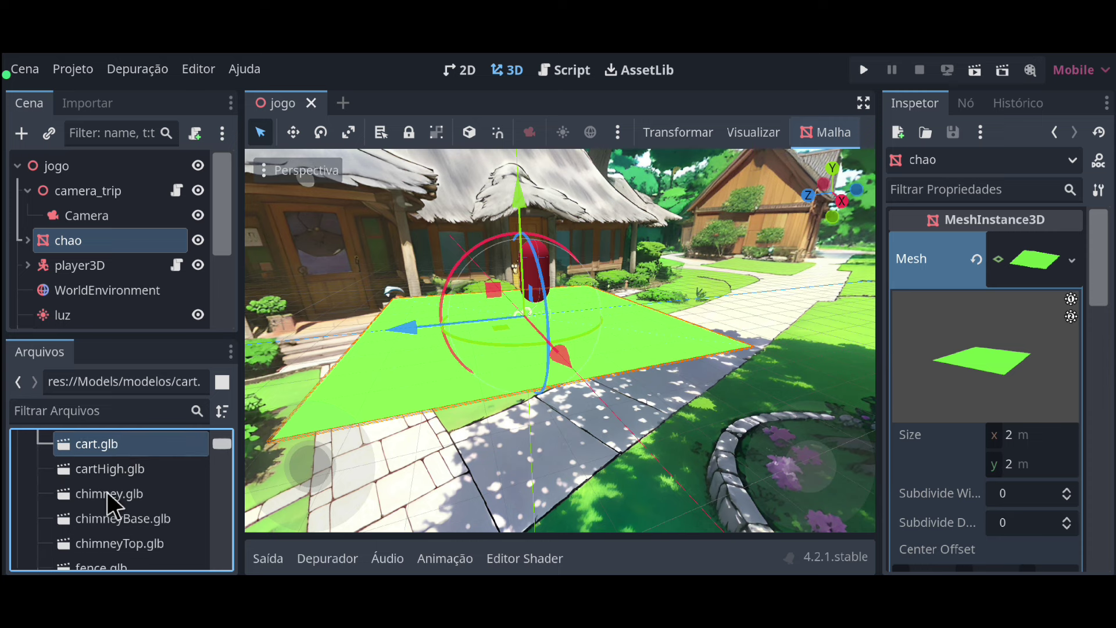
scroll(122, 552, down, 1)
double_click(97, 538)
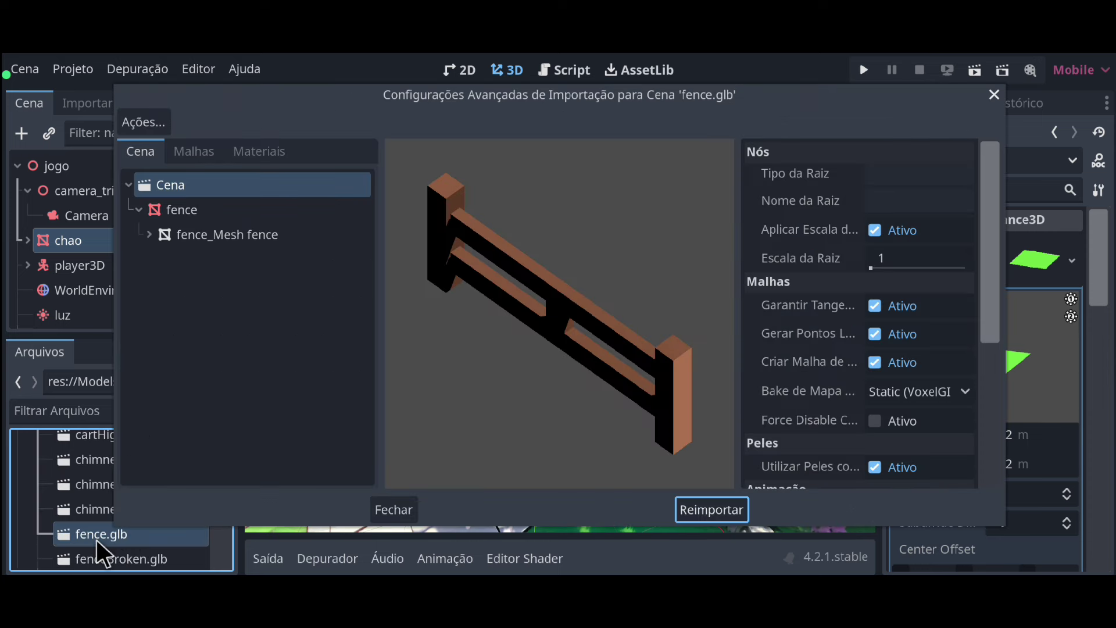
mouse_move(572, 343)
mouse_down()
mouse_move(632, 269)
mouse_move(608, 294)
mouse_move(613, 316)
mouse_up()
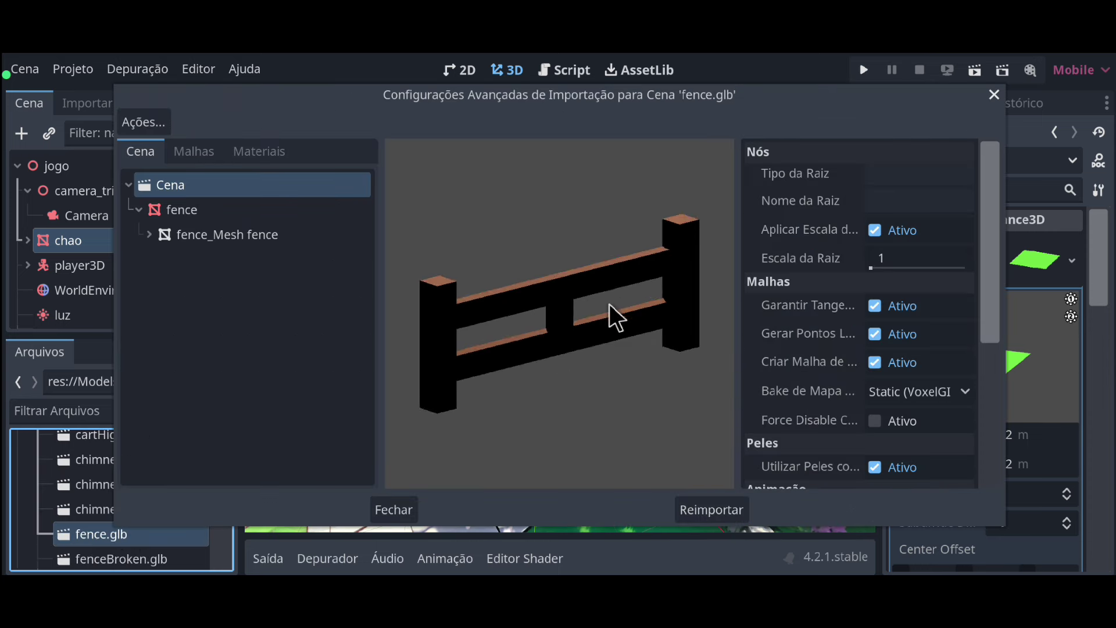
click(379, 511)
scroll(113, 462, down, 1)
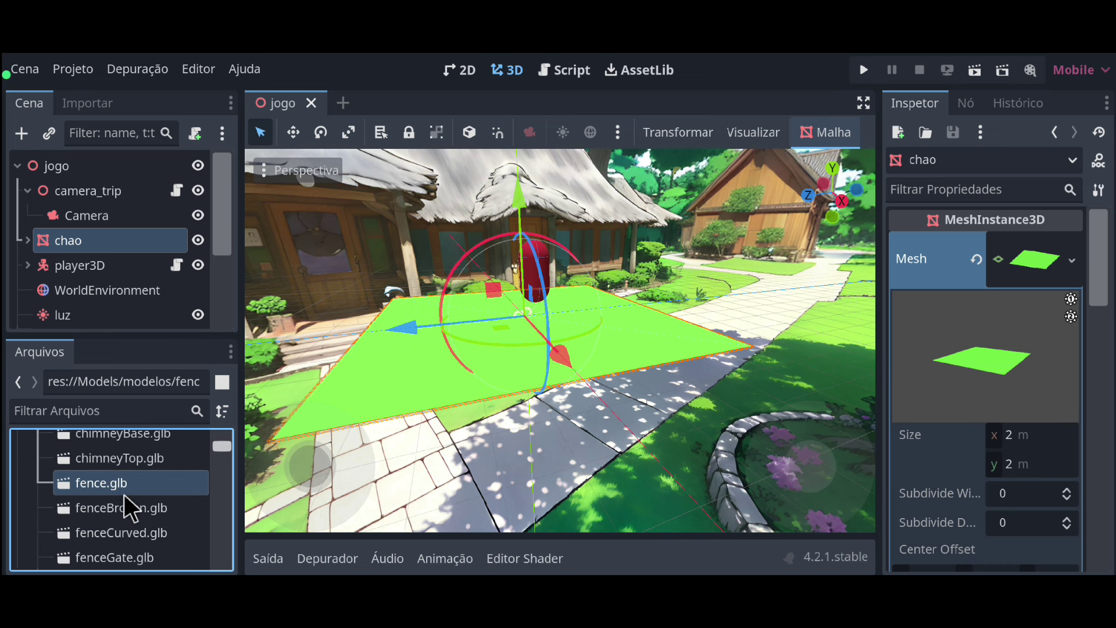
click(116, 509)
double_click(117, 509)
drag(564, 364, 568, 319)
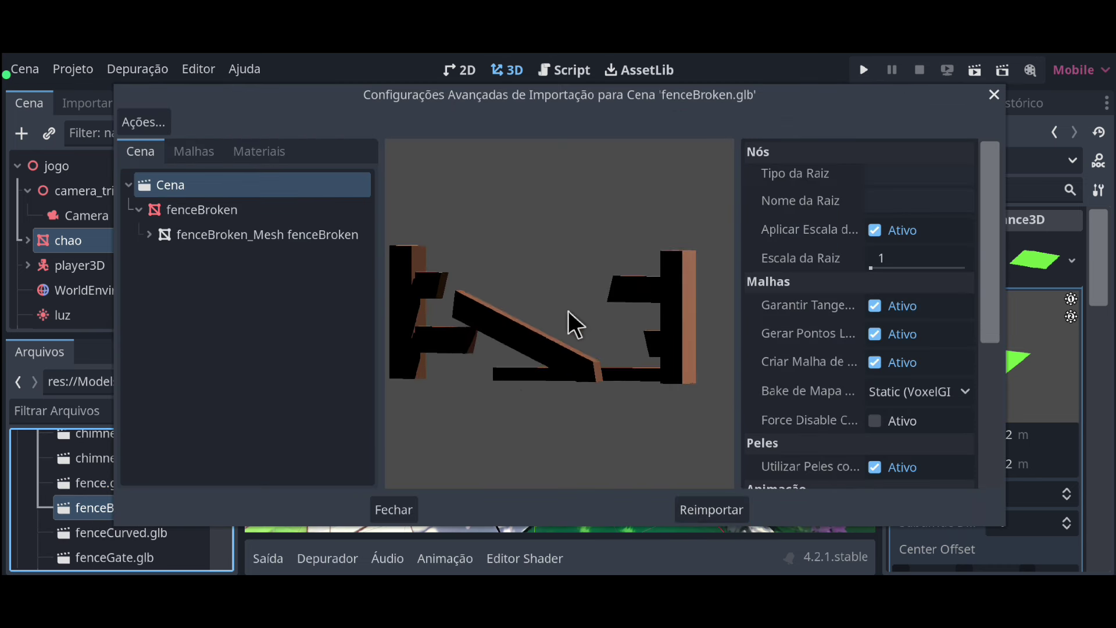
click(401, 510)
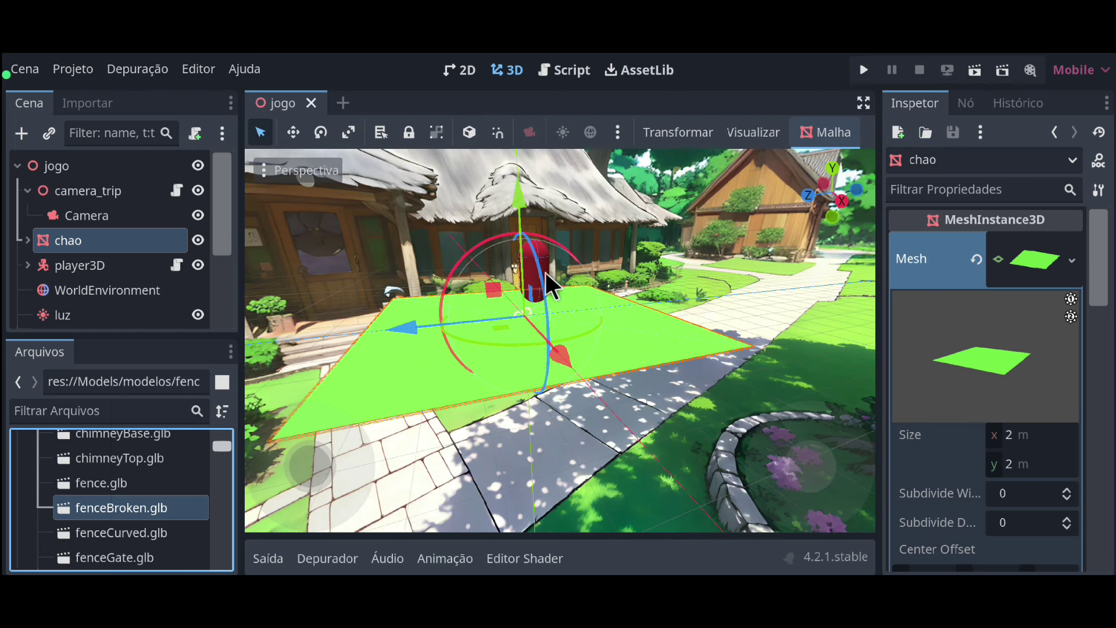
mouse_move(468, 248)
middle_down()
mouse_move(493, 298)
mouse_move(420, 234)
mouse_move(437, 238)
middle_up()
scroll(418, 235, up, 3)
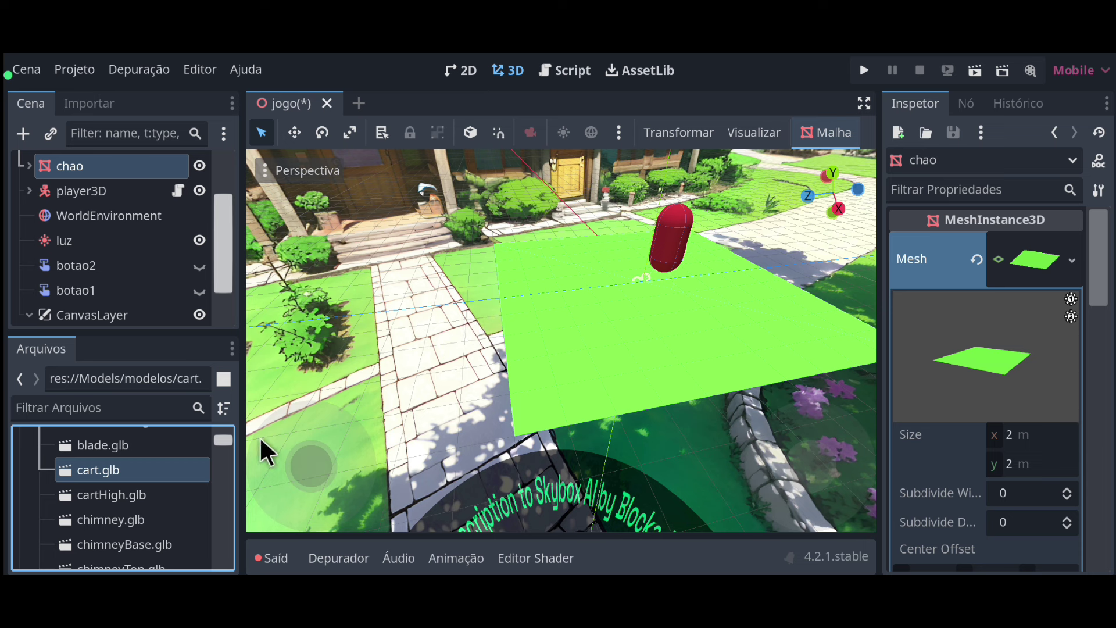
Drag cart.glb onto the green ground as cart2 and open it in the editor.
click(99, 470)
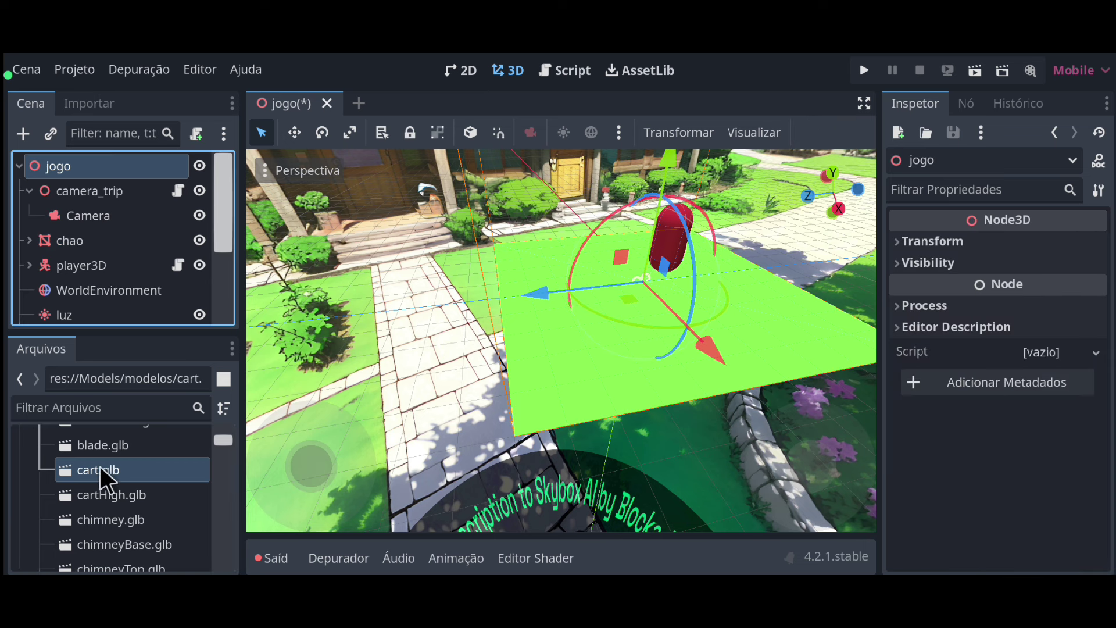
mouse_move(96, 468)
mouse_down()
mouse_move(493, 397)
mouse_move(584, 358)
mouse_up()
scroll(592, 364, up, 5)
scroll(637, 366, up, 2)
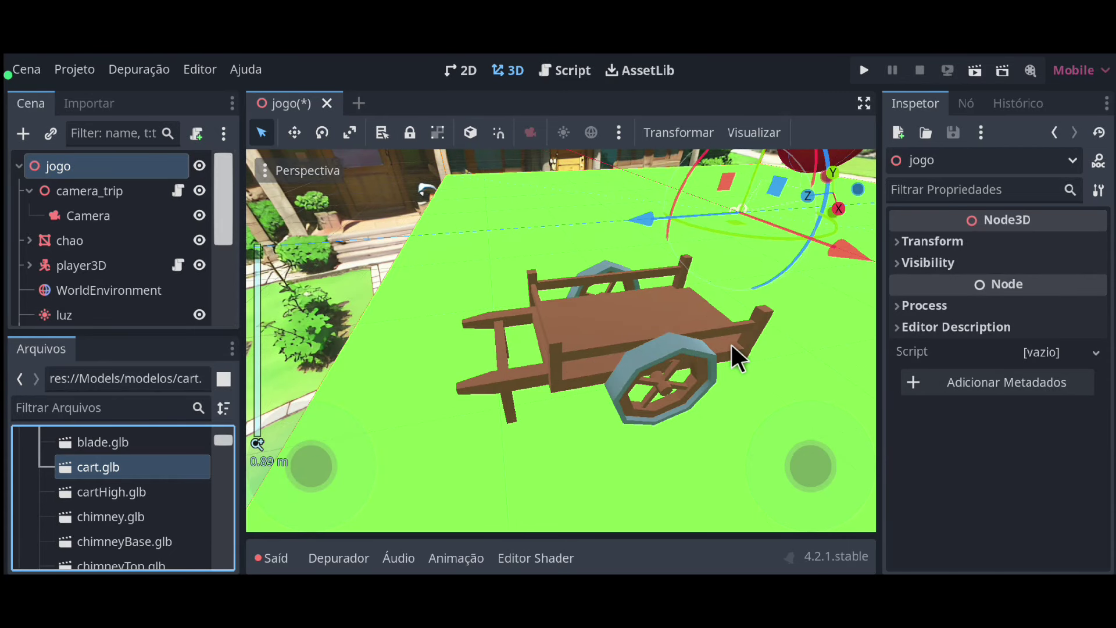
scroll(103, 286, down, 3)
click(114, 312)
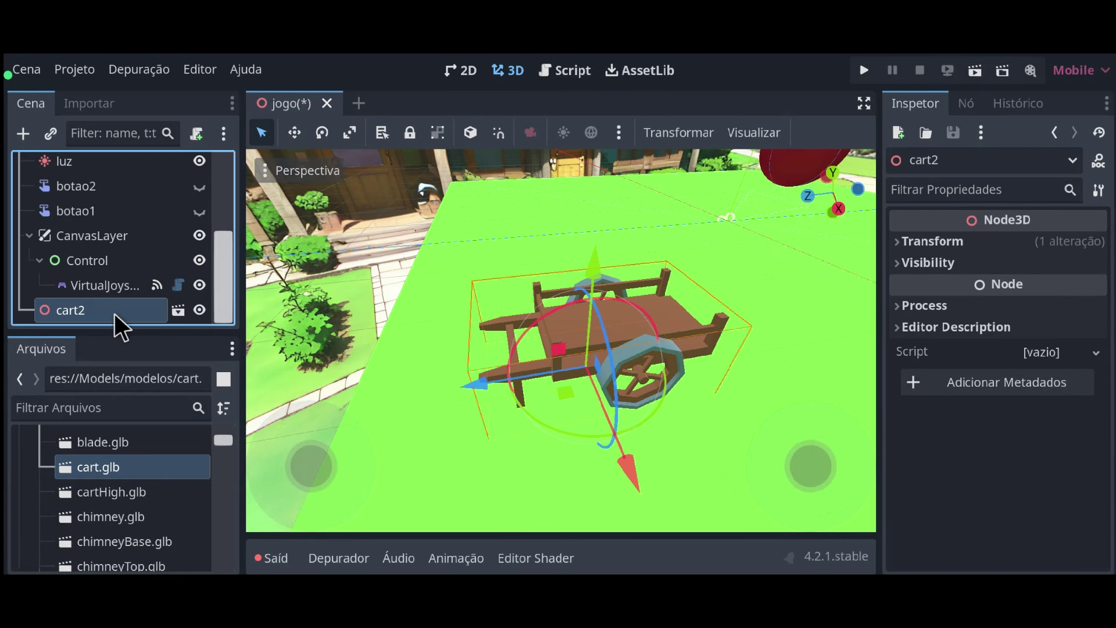
click(178, 311)
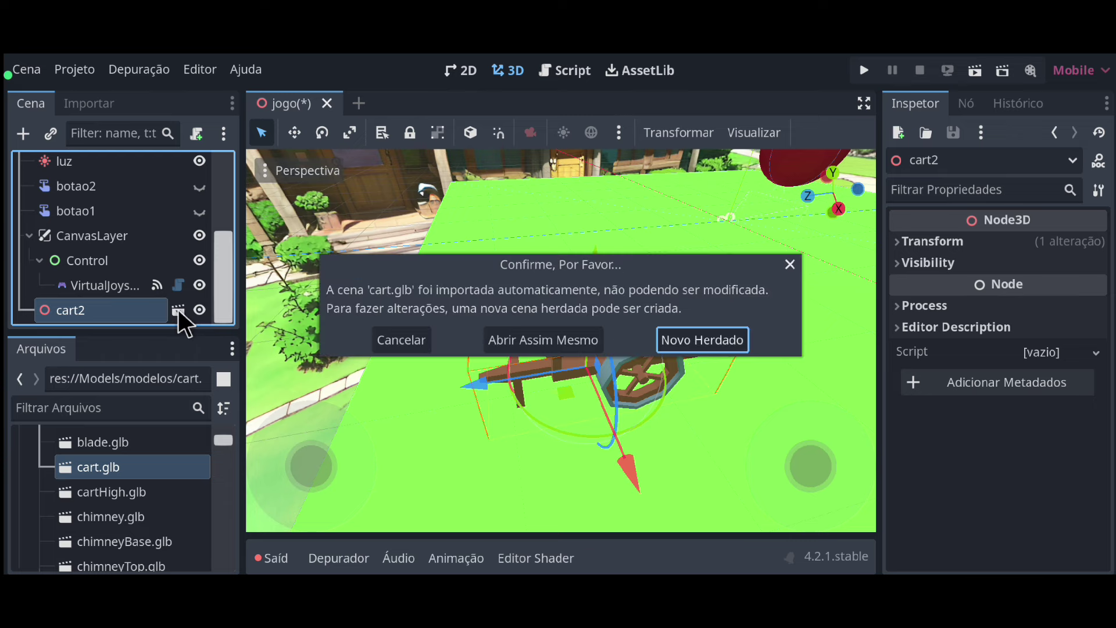
Create a new inherited scene from the cart and select its cart mesh node.
click(697, 340)
scroll(617, 350, up, 5)
scroll(618, 350, down, 3)
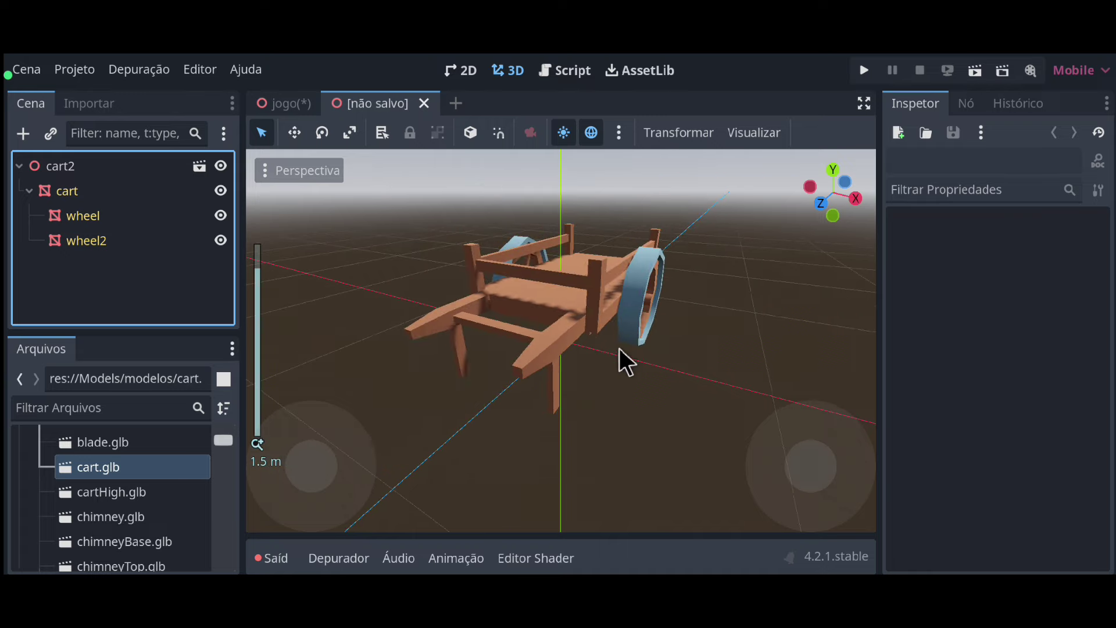
middle_drag(619, 348, 501, 351)
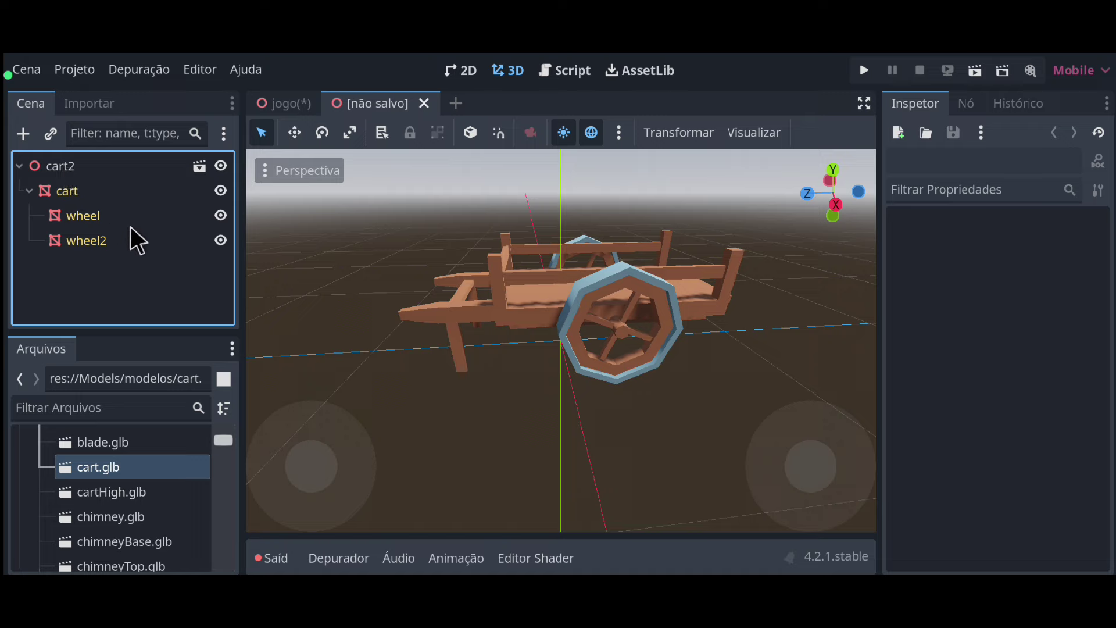
click(22, 166)
click(22, 165)
click(61, 164)
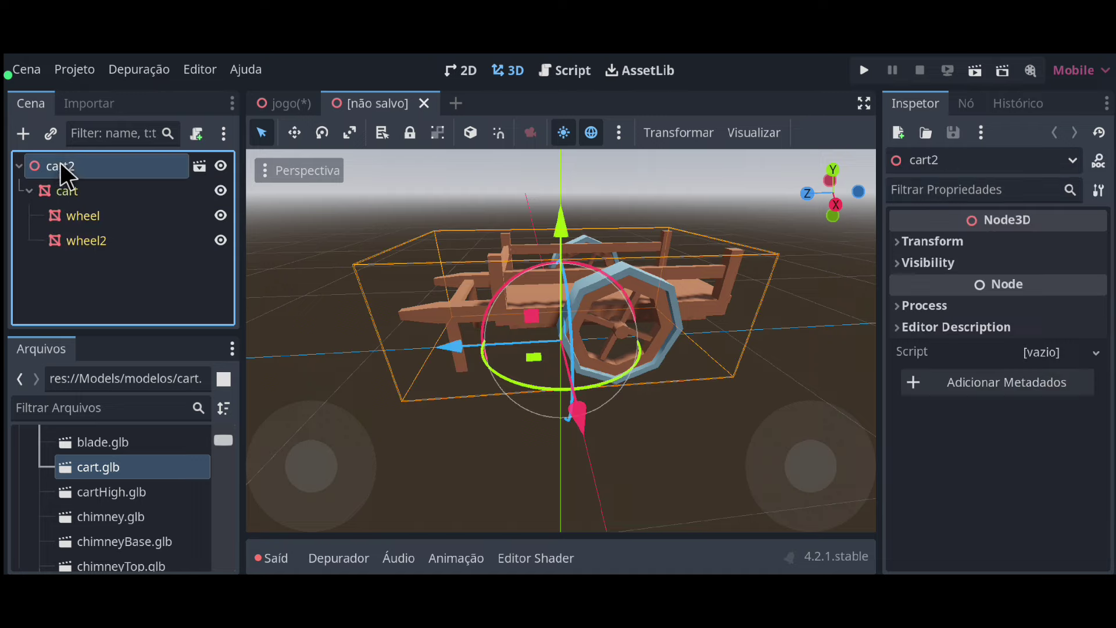
click(123, 290)
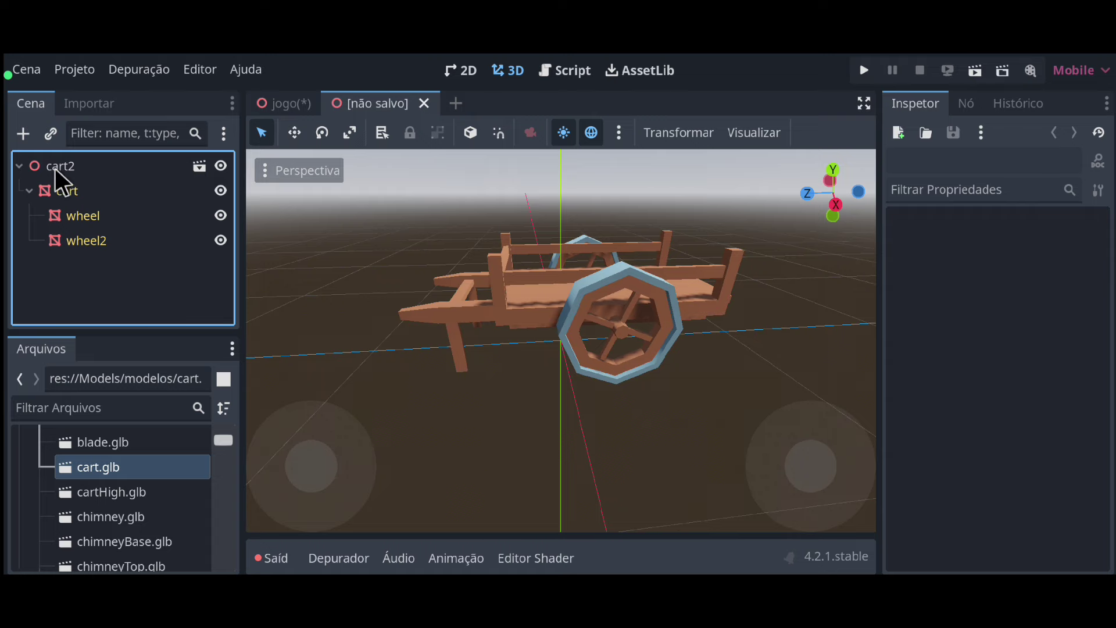
click(64, 193)
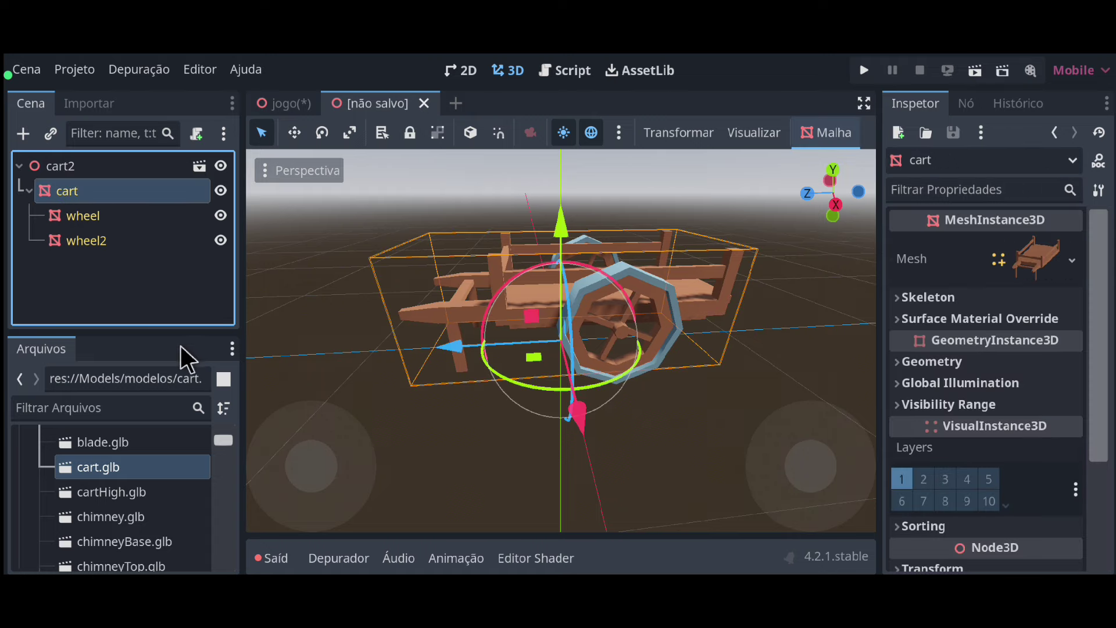
click(144, 314)
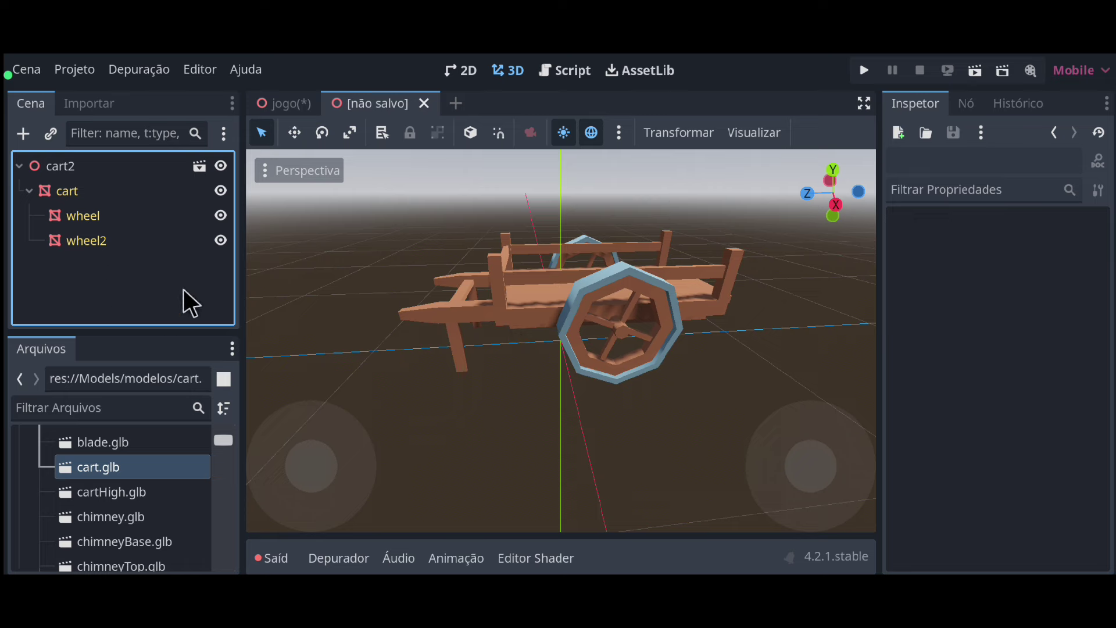
click(61, 194)
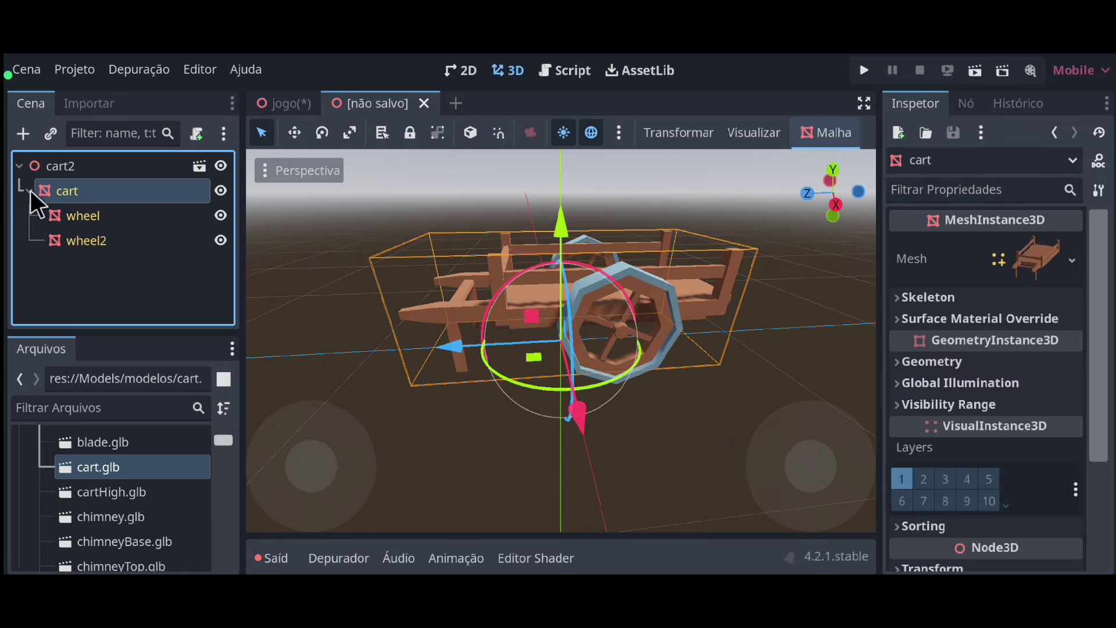
click(29, 190)
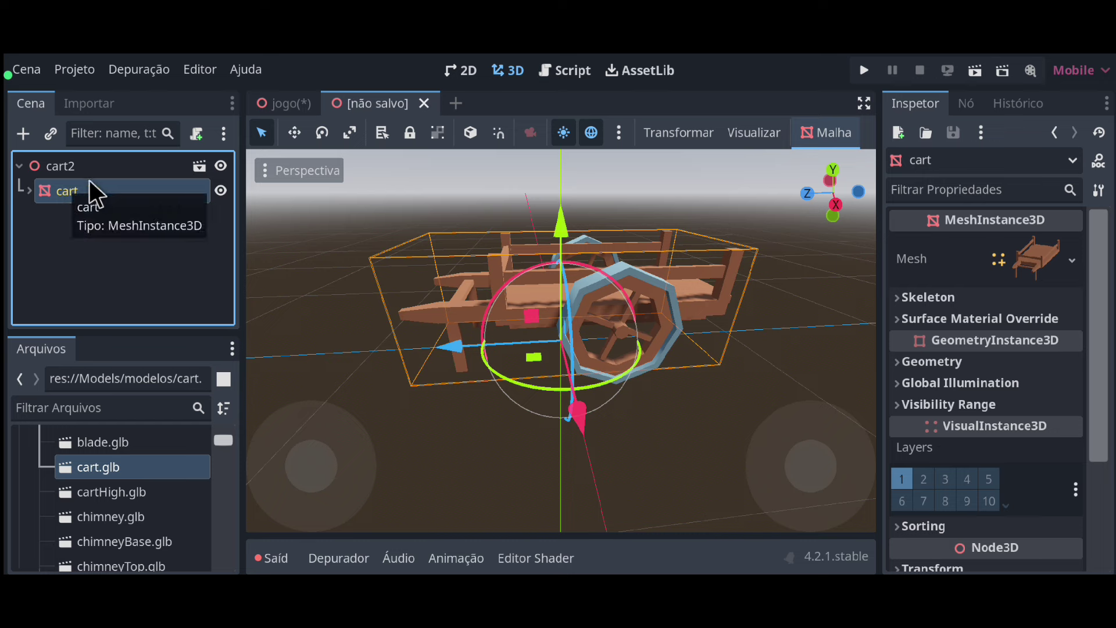
Give the cart mesh a static trimesh collision body and check the new collision nodes.
click(817, 130)
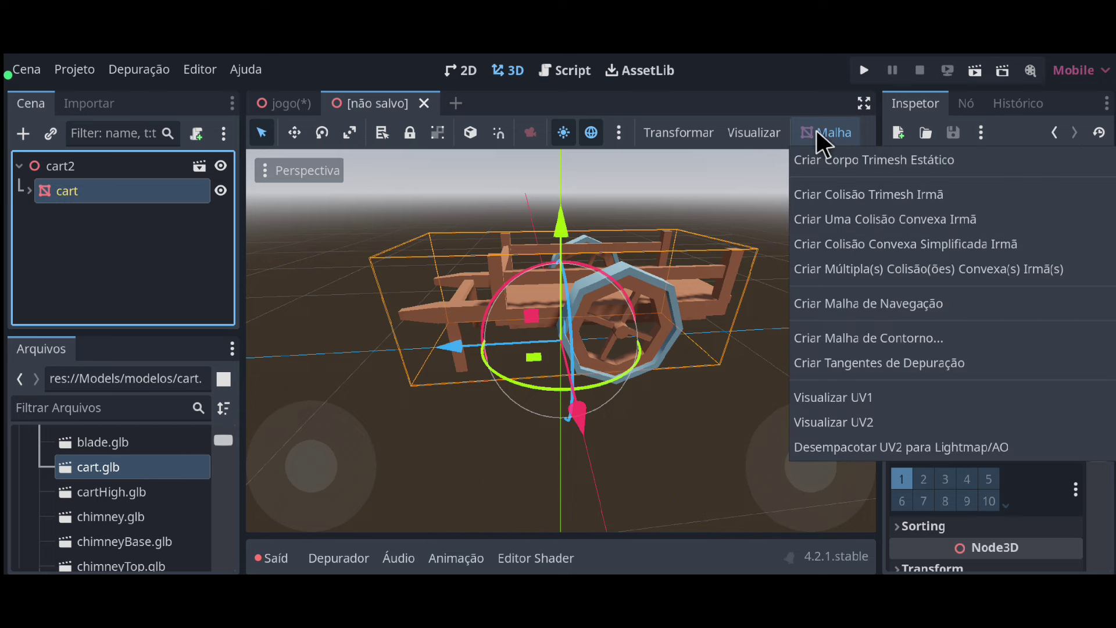
click(884, 163)
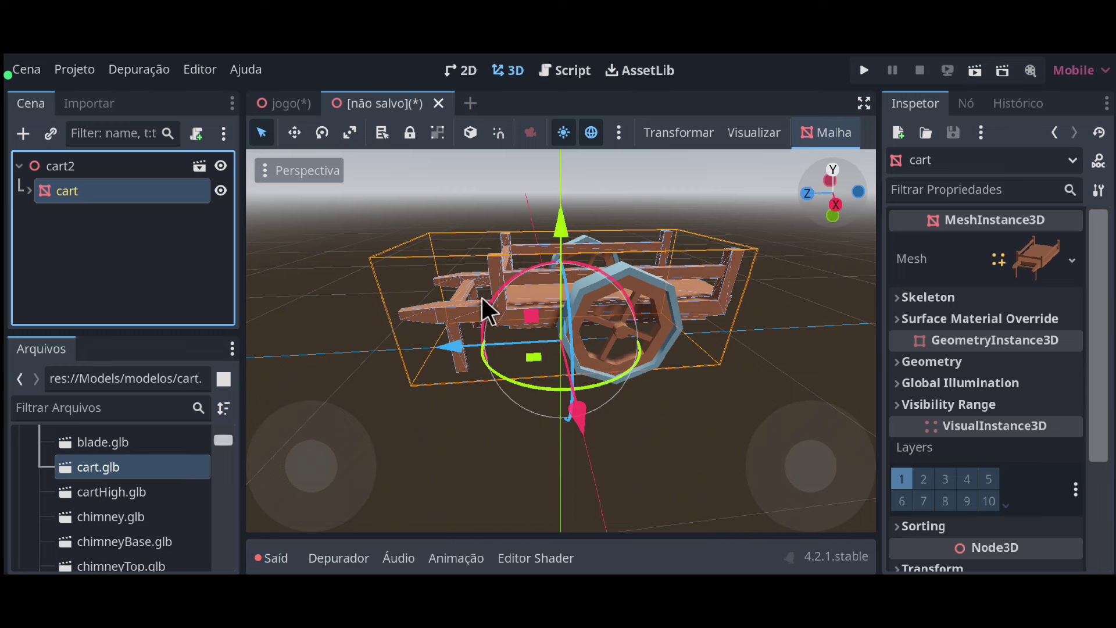
click(31, 191)
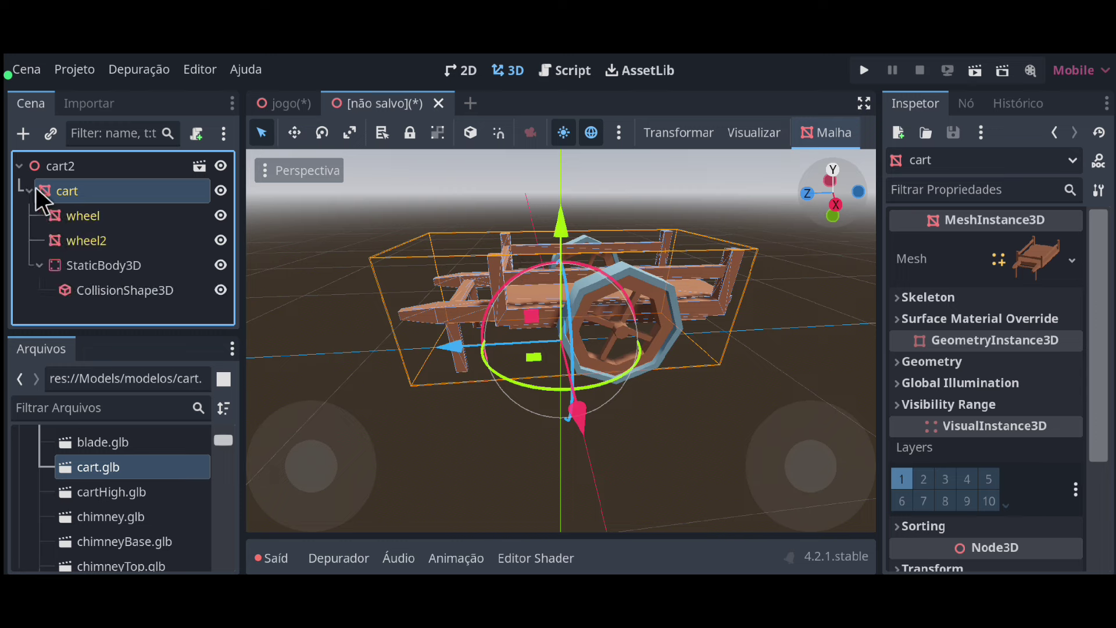
click(30, 190)
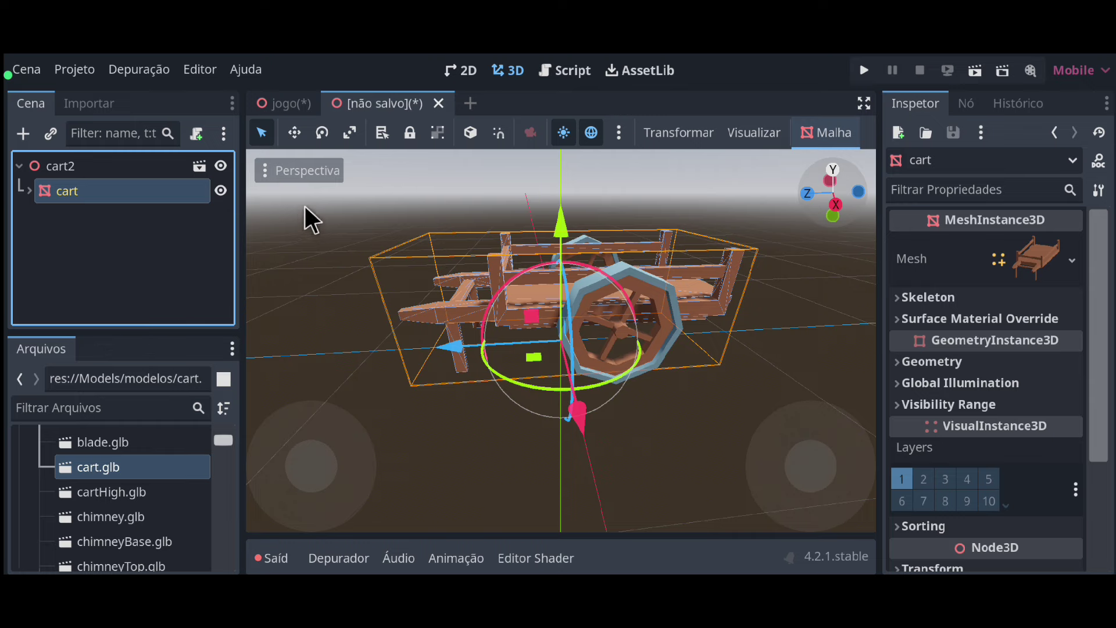
click(22, 69)
Save the inherited scene as cart_2.tscn in res:// and return to the jogo scene.
click(52, 229)
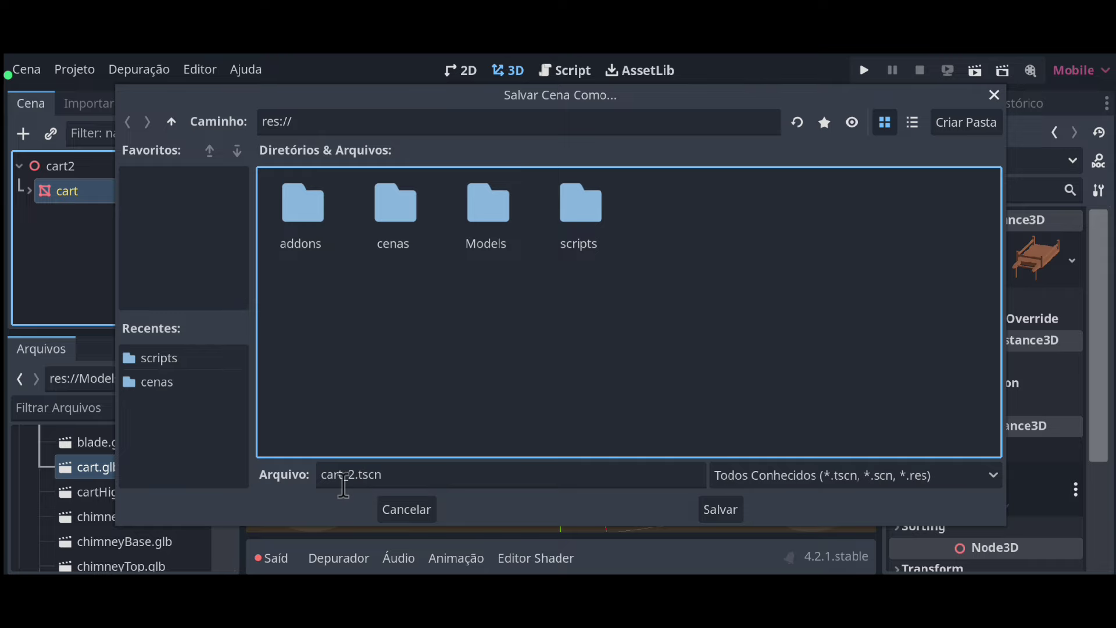
click(702, 505)
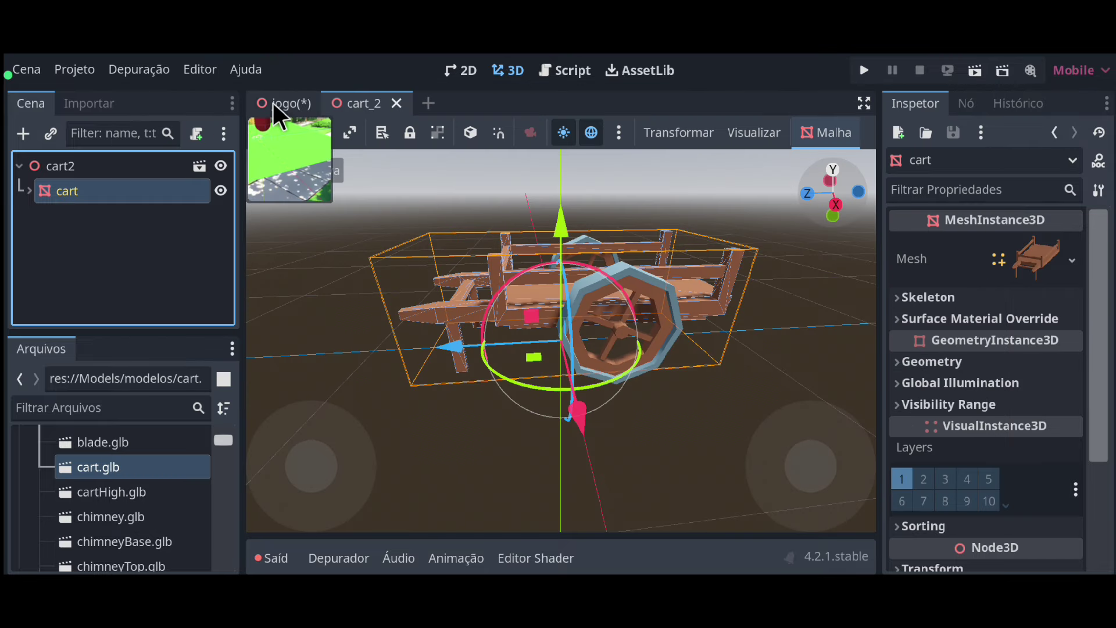
click(273, 102)
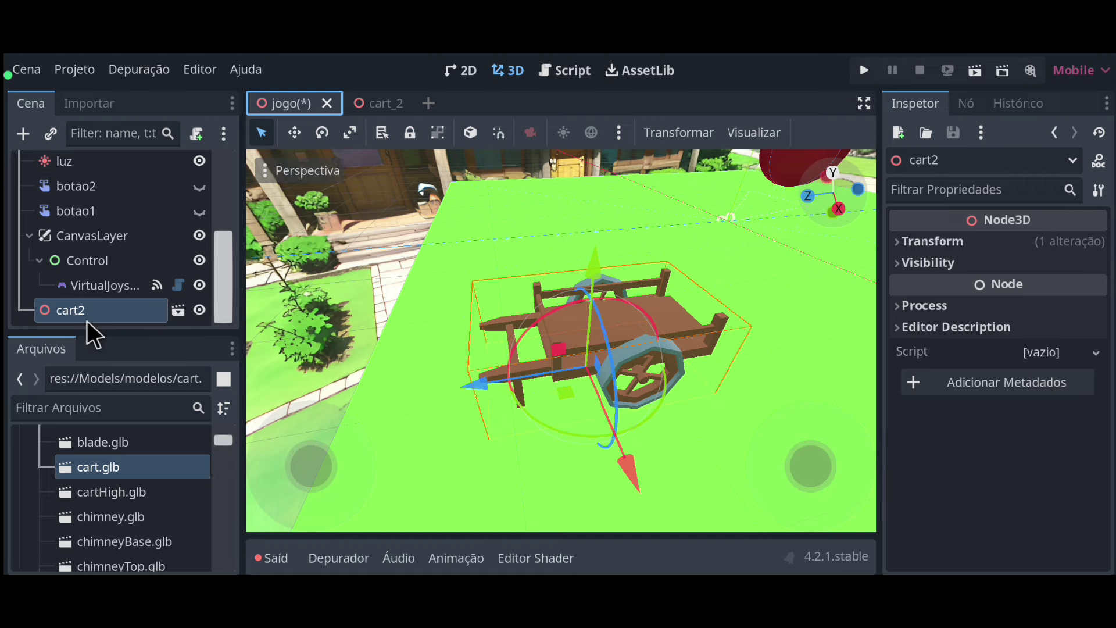
Delete the cart2 node from the jogo scene.
right_click(72, 308)
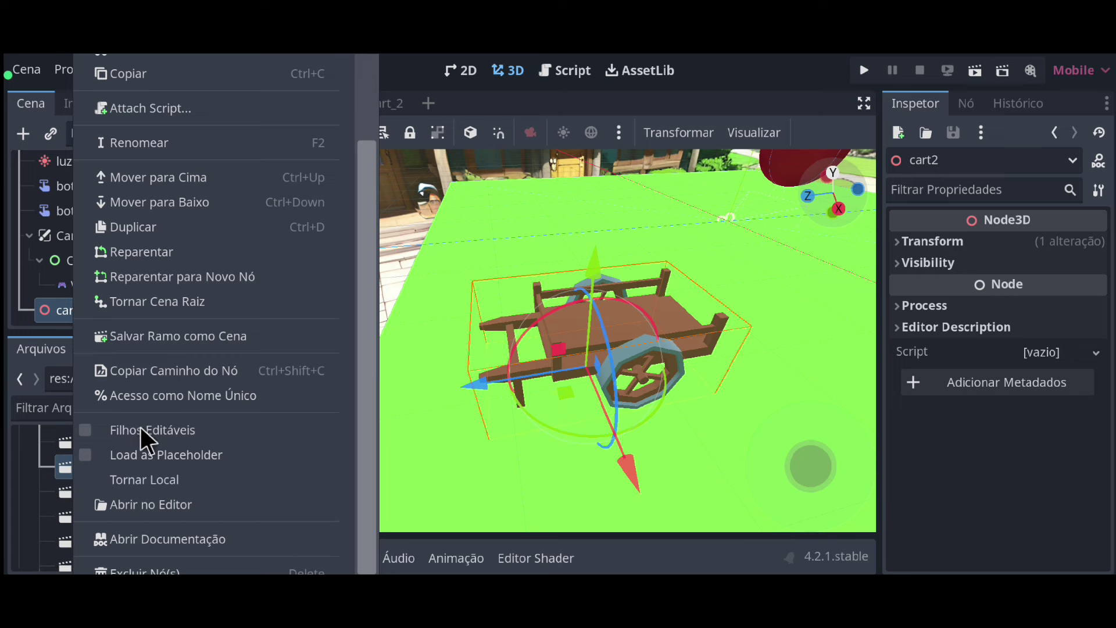
click(163, 571)
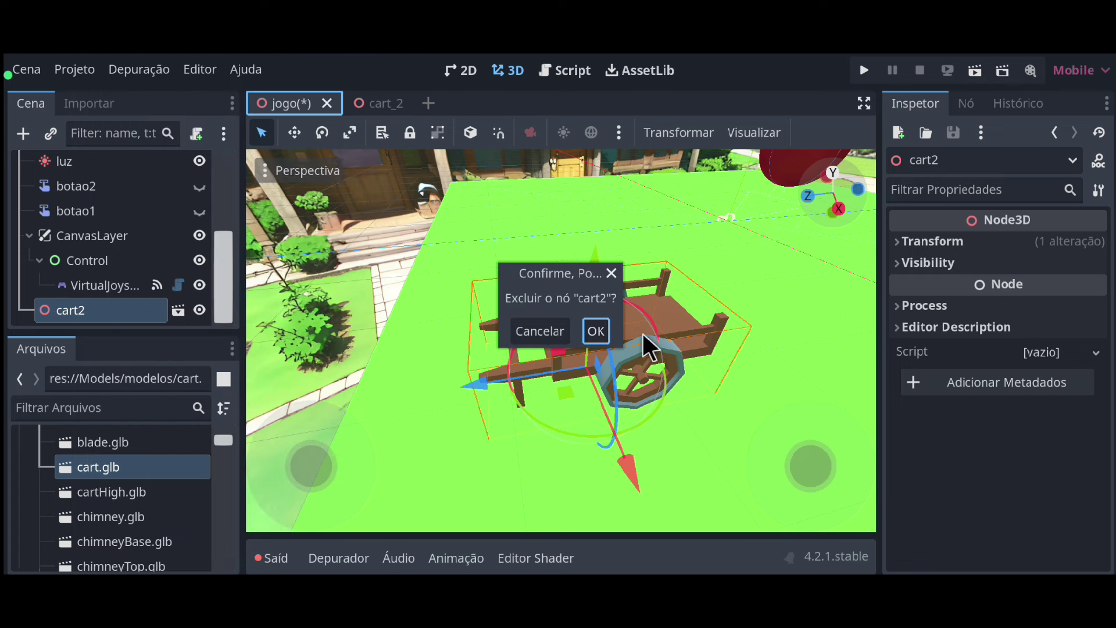
click(596, 328)
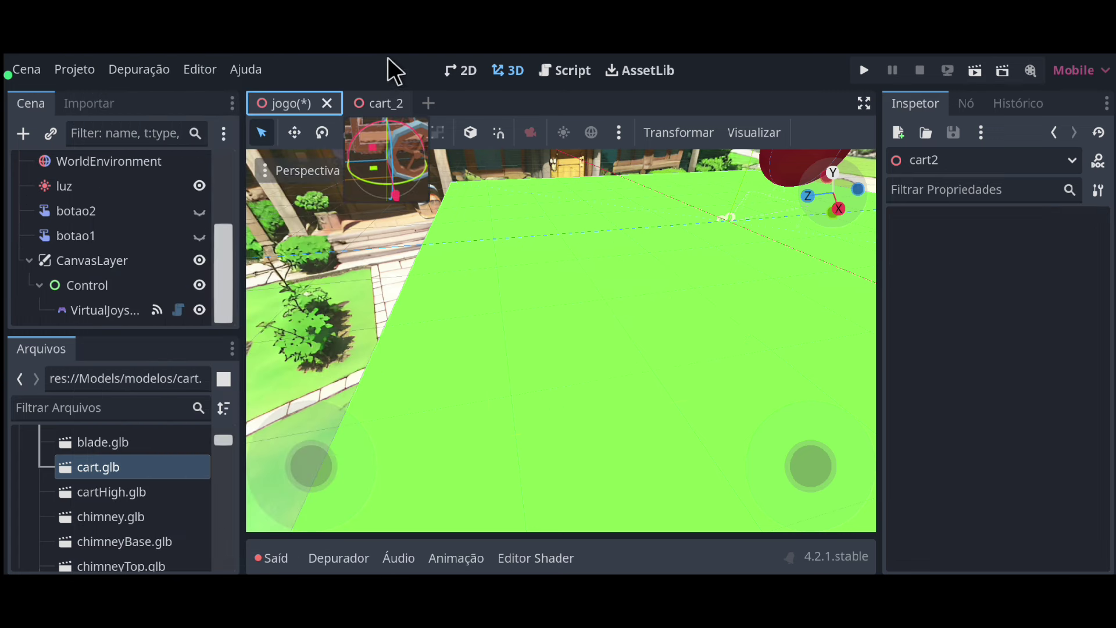
scroll(130, 201, up, 1)
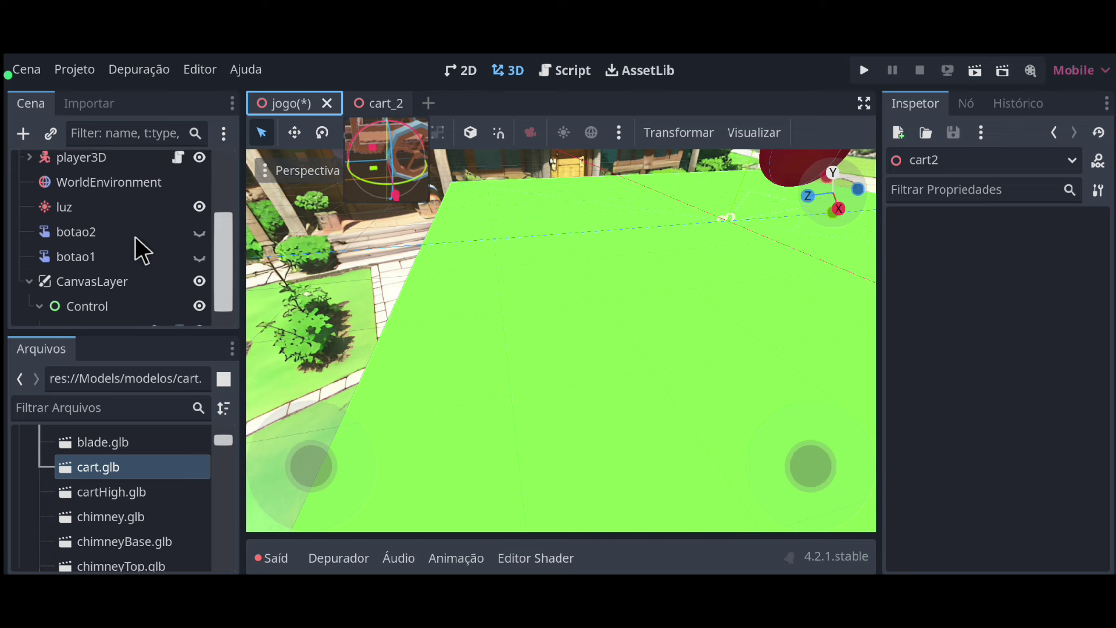
scroll(135, 238, up, 4)
Instance cart_2.tscn as a child of the jogo root node, searching for 'cart'.
click(55, 166)
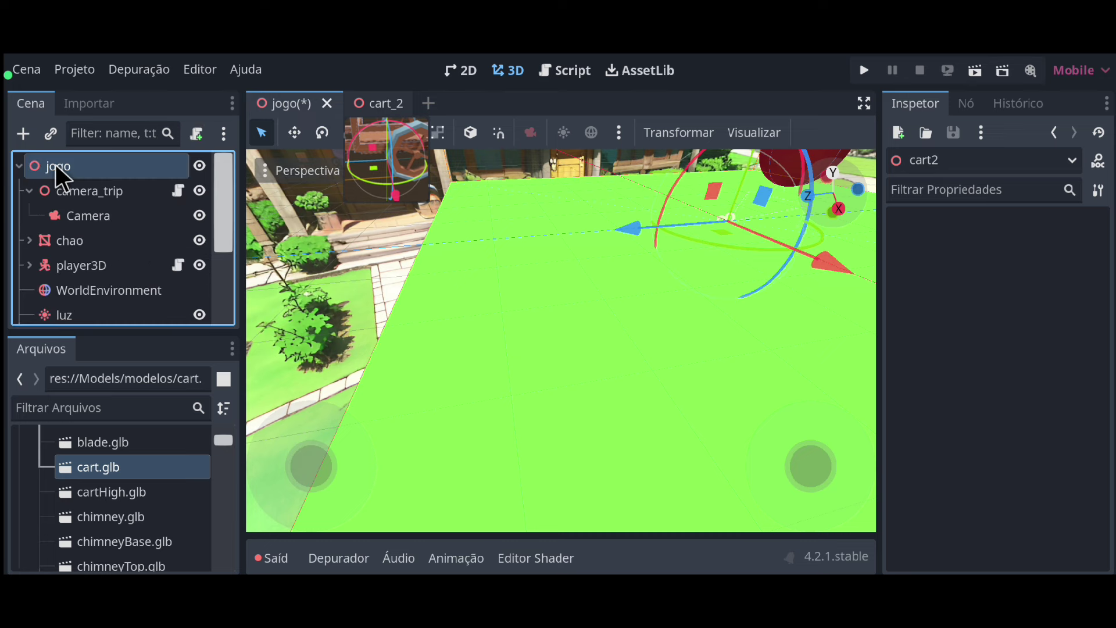
click(50, 133)
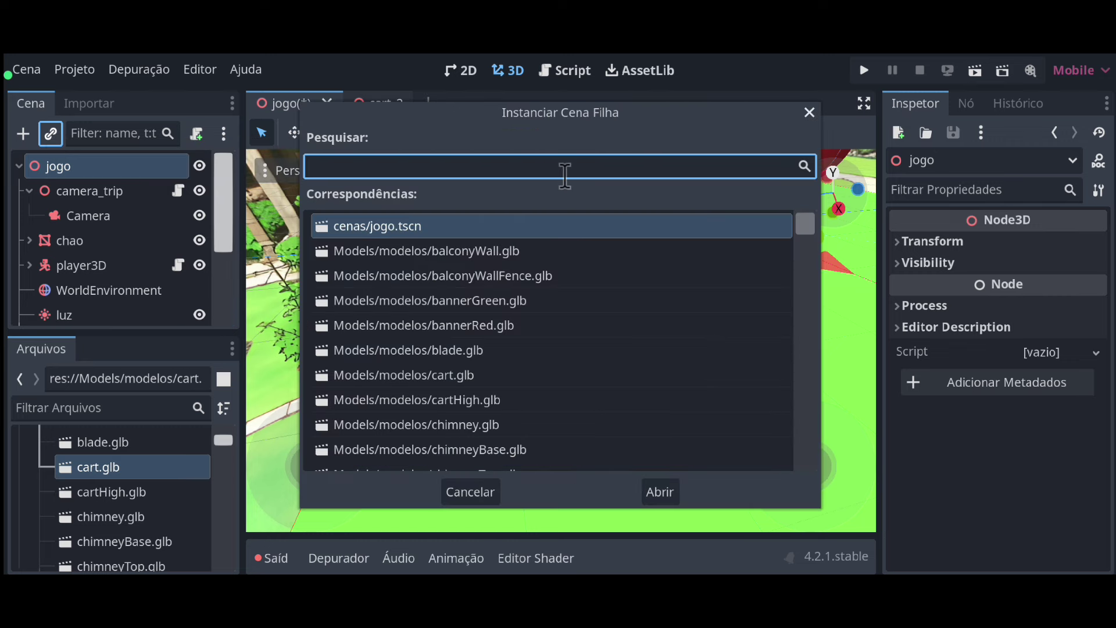
text(carrin)
key(BackSpace)
key(BackSpace)
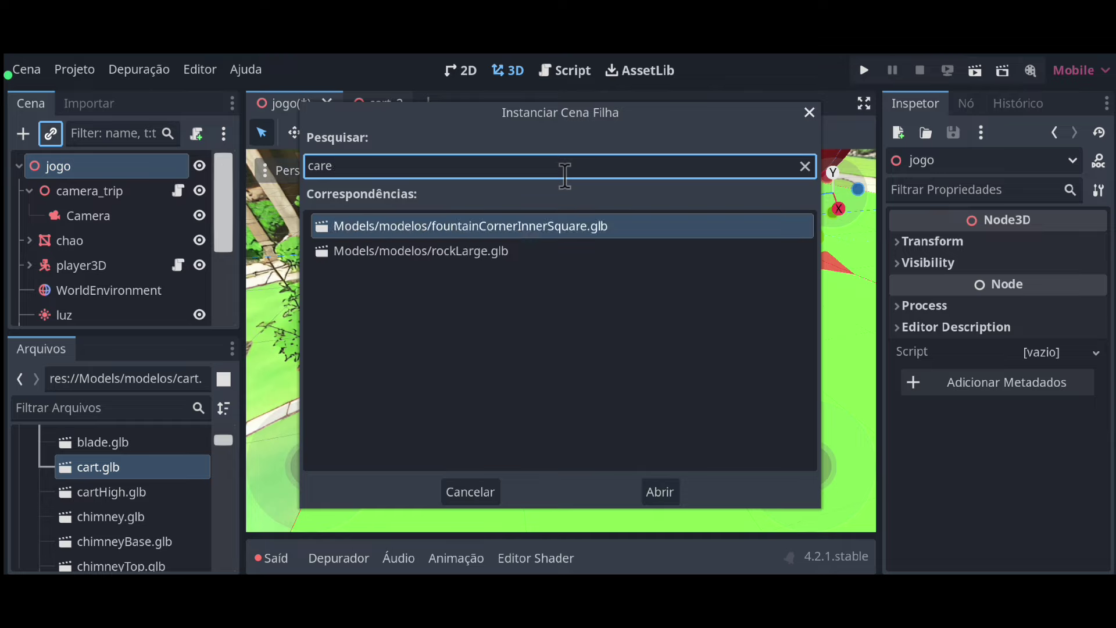
key(BackSpace)
text(t)
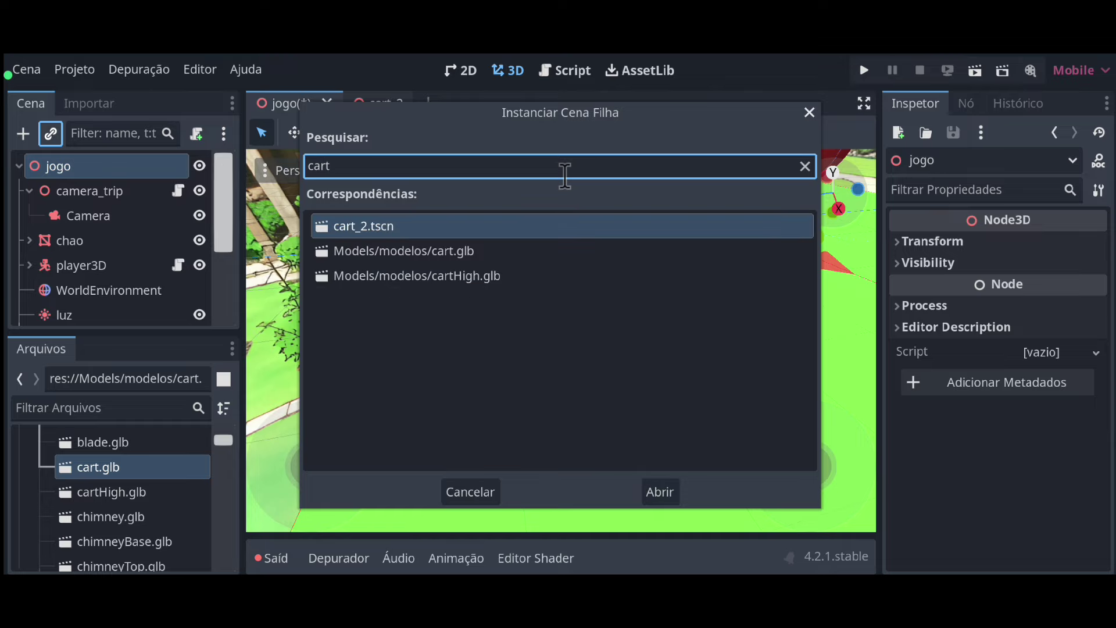
click(660, 490)
scroll(636, 344, up, 2)
scroll(685, 260, up, 2)
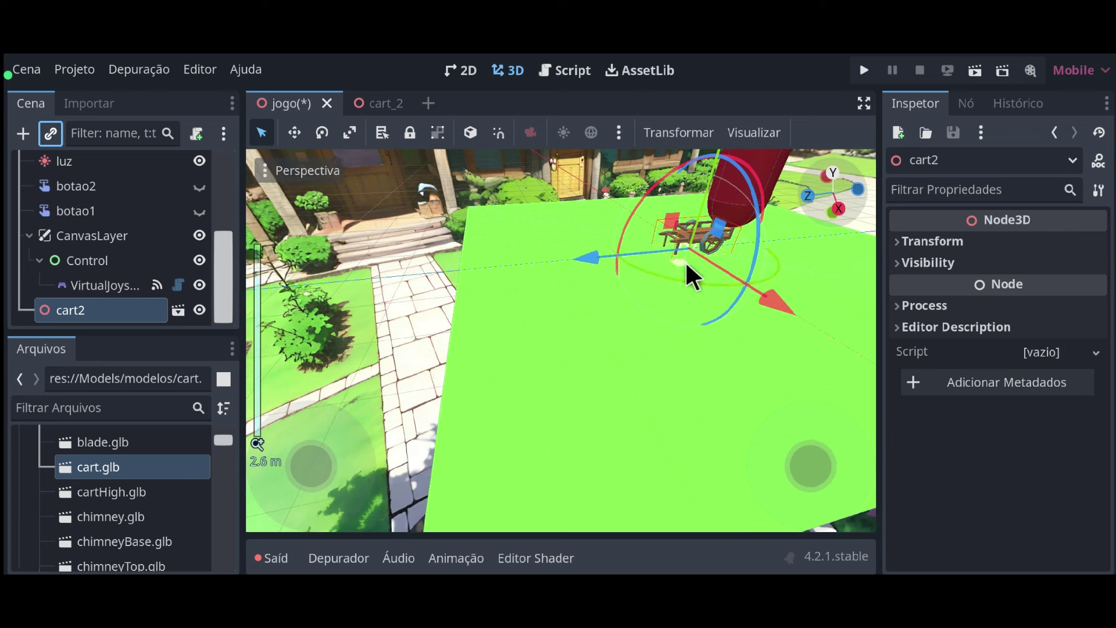
Slide the cart along Z, then walk the red capsule across the platform with the joystick while orbiting the camera.
drag(601, 244, 443, 278)
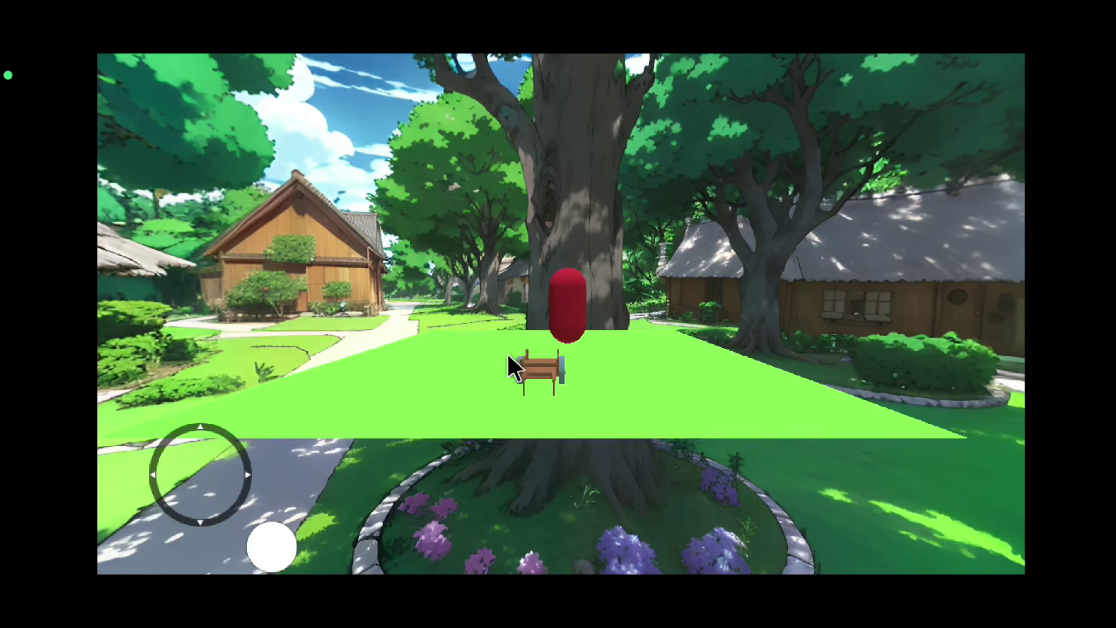
drag(200, 474, 222, 539)
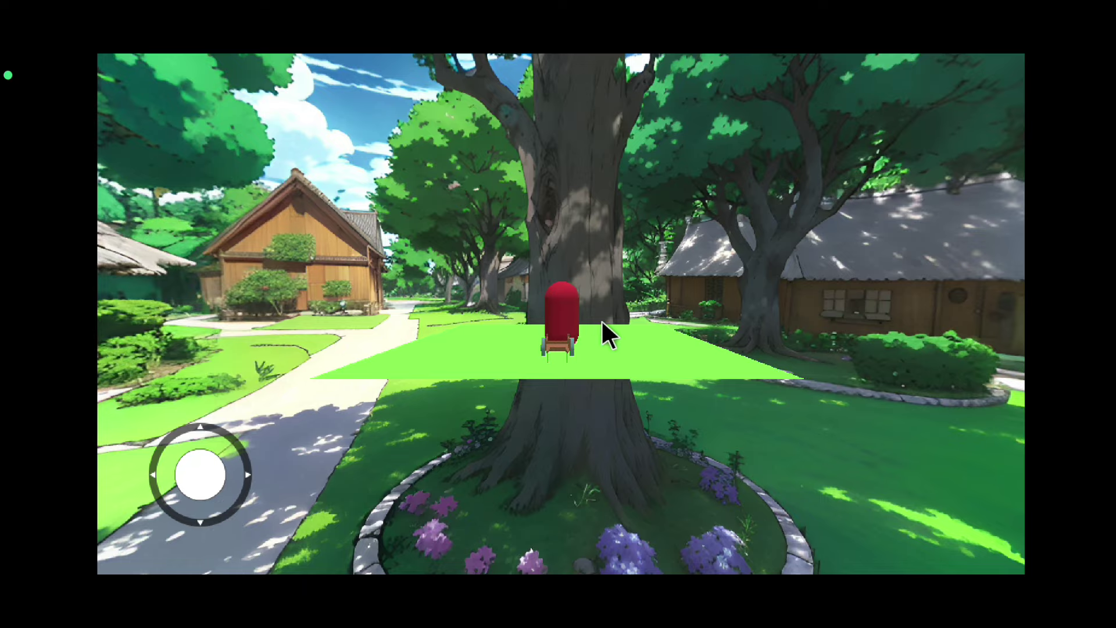
drag(601, 319, 431, 340)
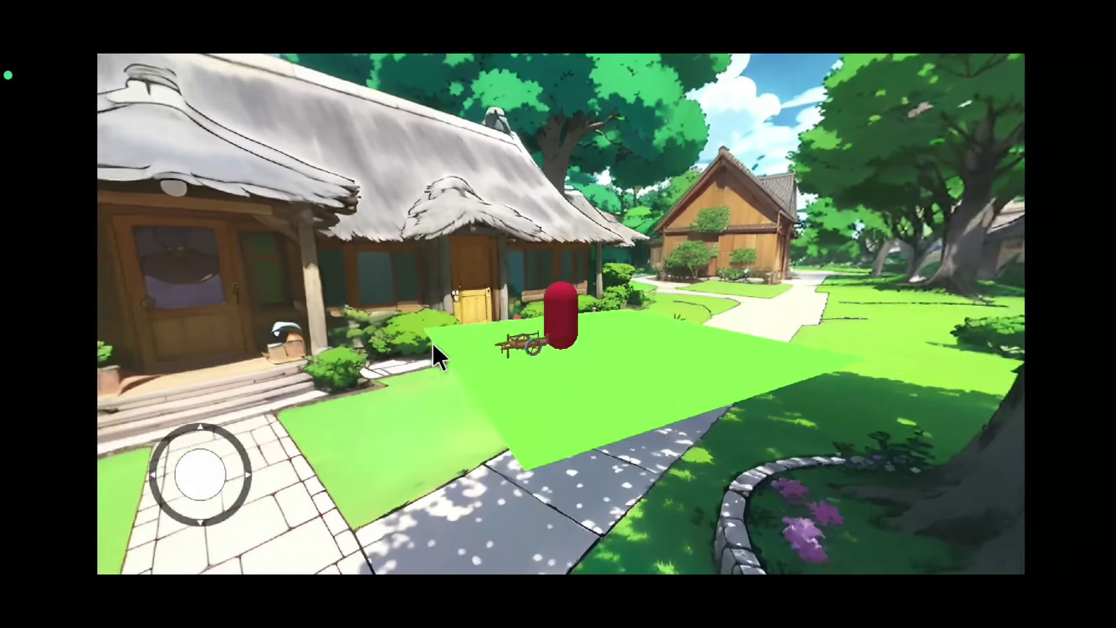
drag(200, 474, 150, 492)
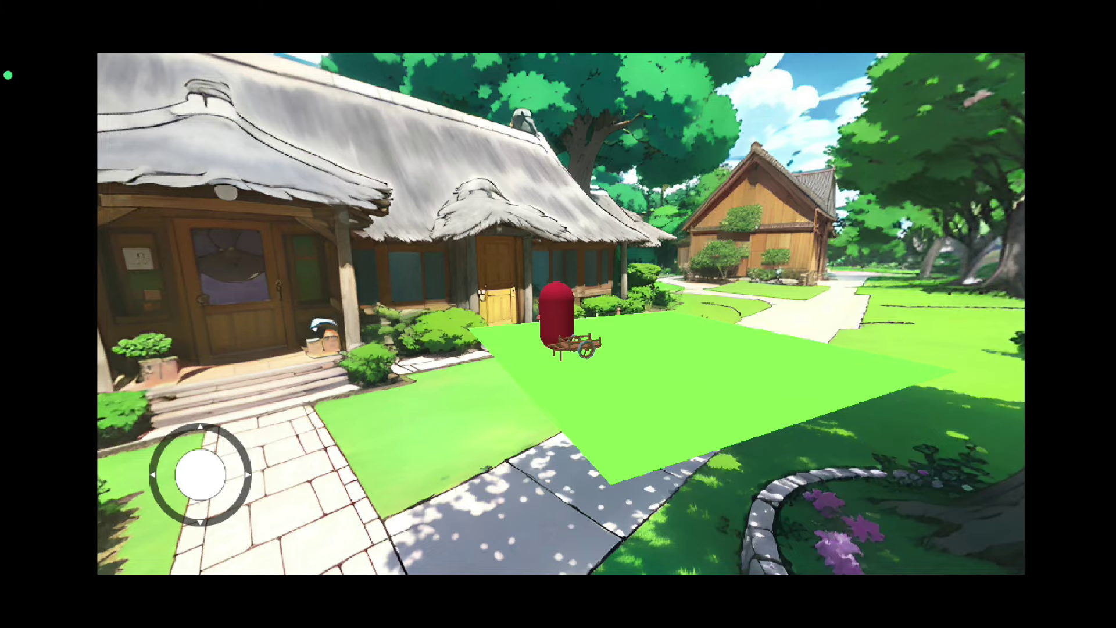
mouse_move(200, 474)
mouse_down()
mouse_move(169, 470)
mouse_move(192, 486)
mouse_up()
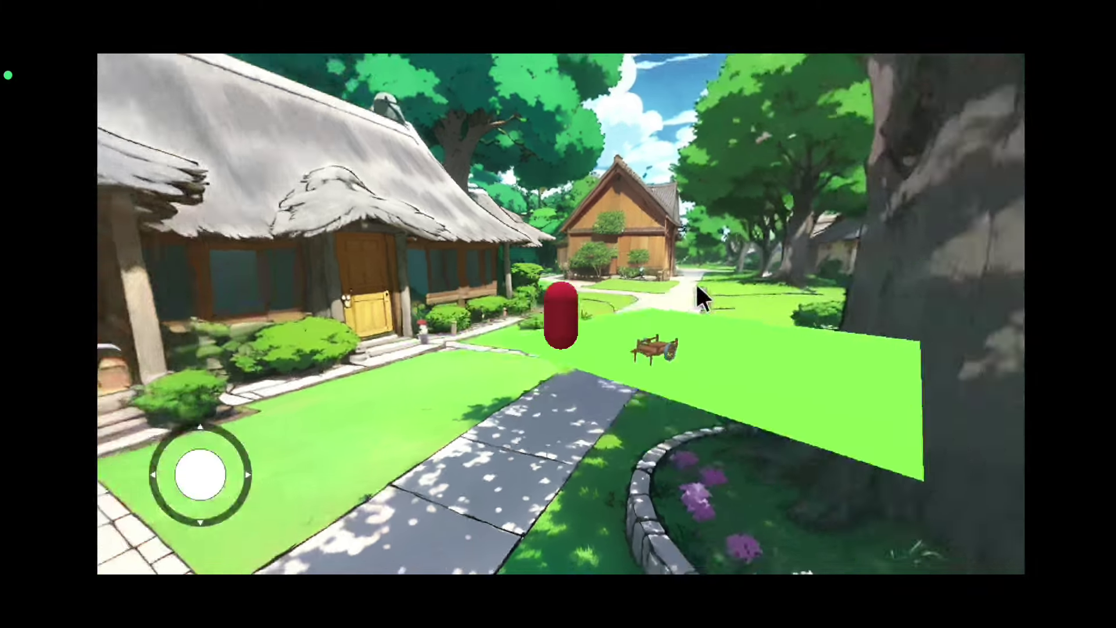
Turn the camera toward the tree, zoom in, and walk the capsule to the cart and back with the S, D and A keys.
drag(538, 287, 761, 284)
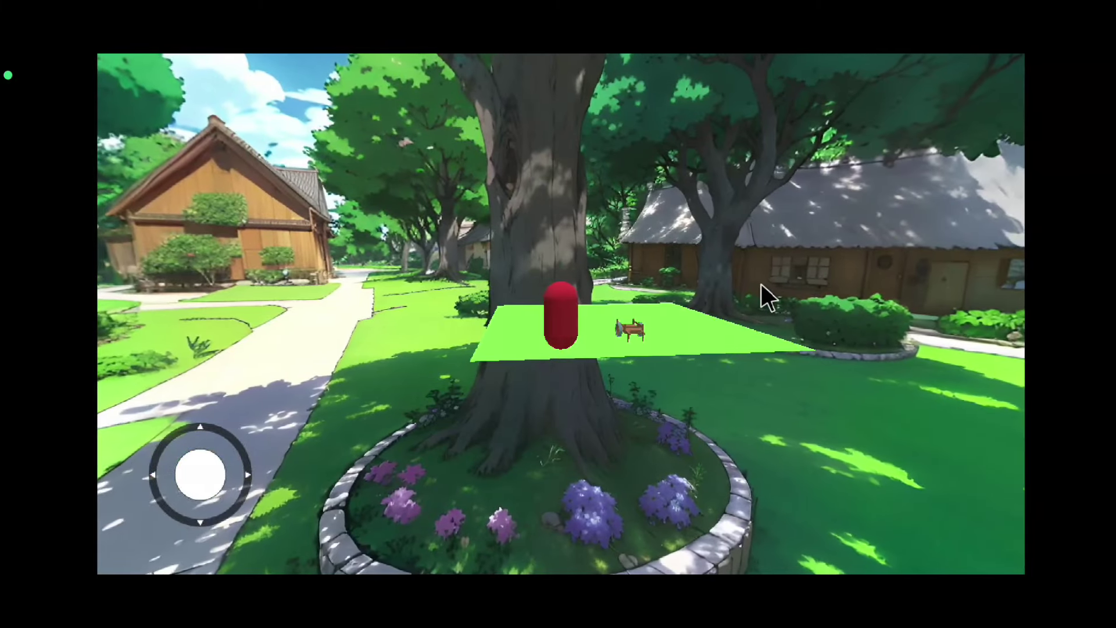
scroll(755, 289, up, 3)
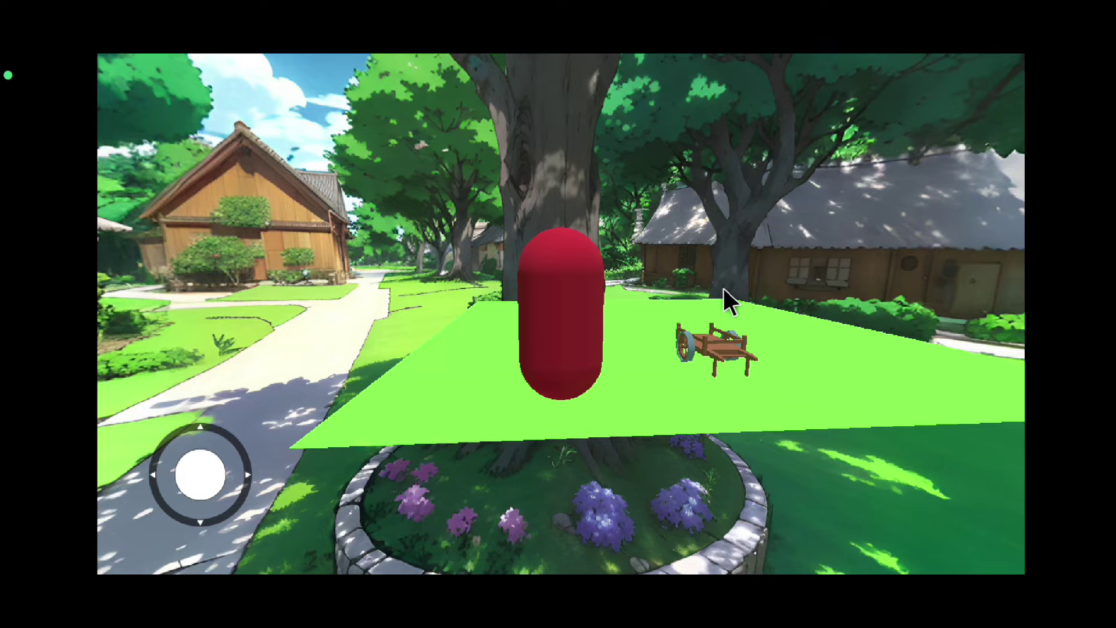
key(s)
key(d)
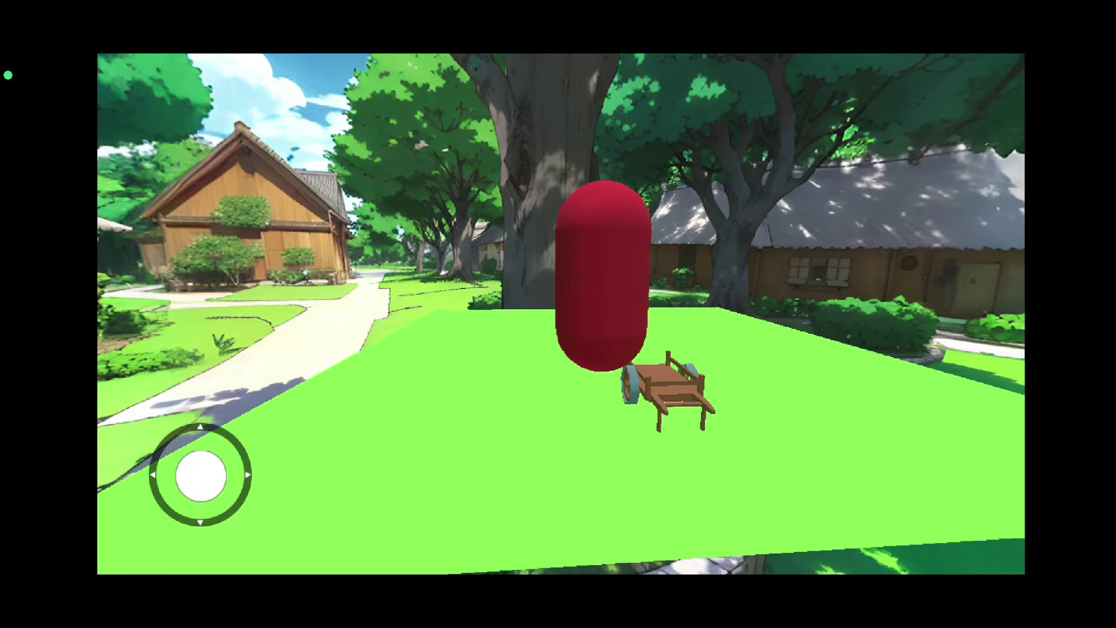
key(s)
key(a)
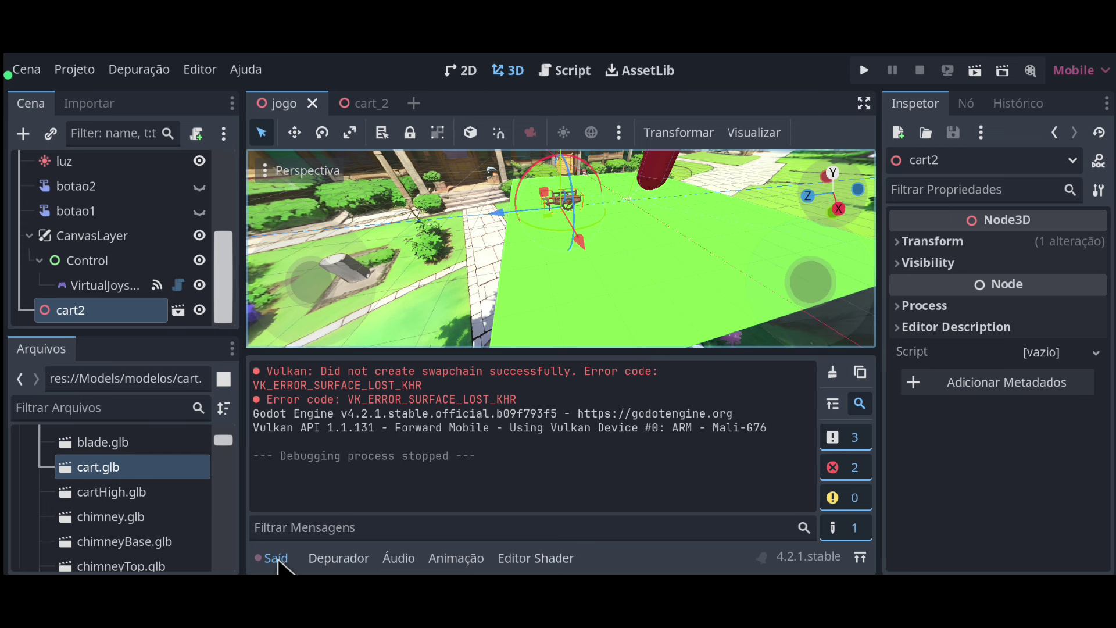
Inspect chimney.glb in its import settings, rotating the preview to a side view before closing.
scroll(148, 500, up, 1)
scroll(117, 480, down, 2)
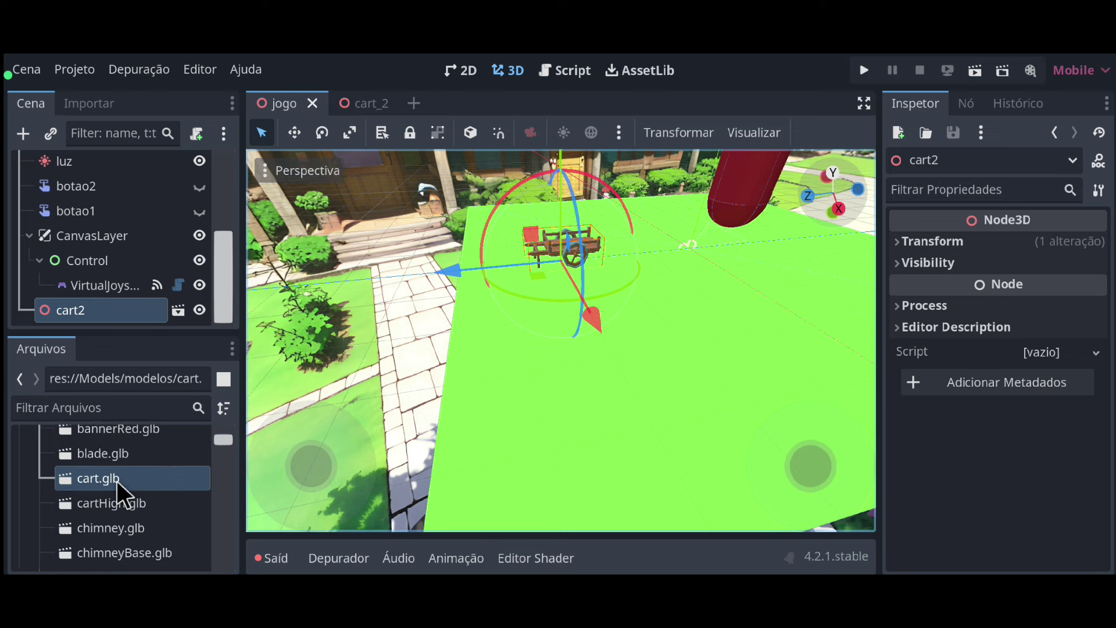
scroll(113, 465, up, 1)
click(100, 517)
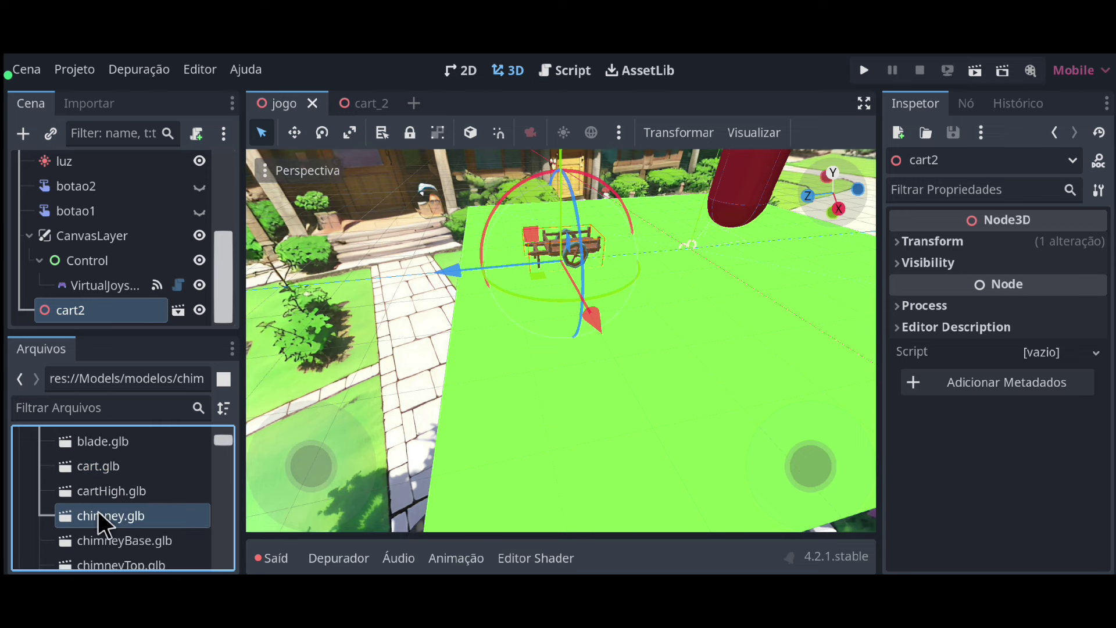
double_click(97, 511)
drag(602, 289, 549, 436)
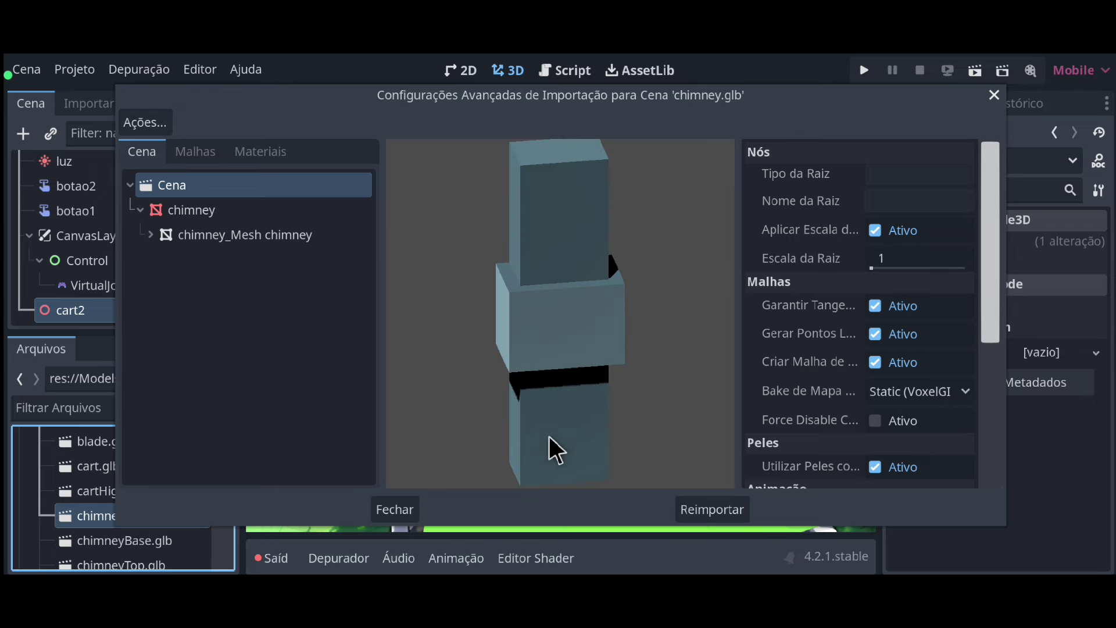
click(396, 509)
Place chimney.glb on the ground as chimney2 and create a new inherited scene from it.
drag(99, 519, 559, 464)
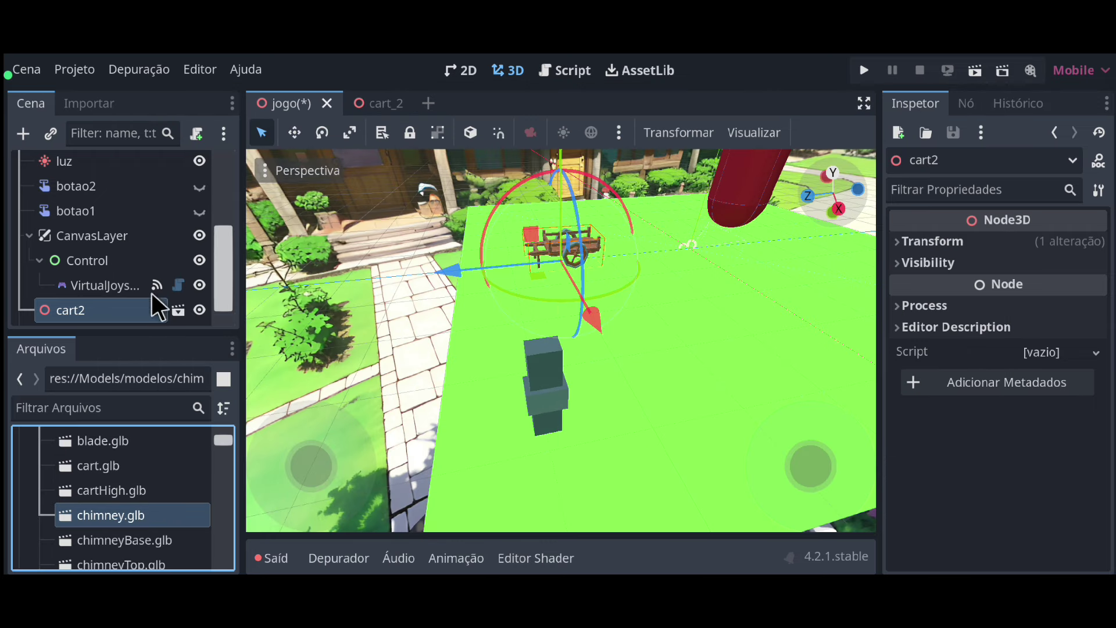
scroll(116, 250, down, 1)
click(91, 308)
click(178, 310)
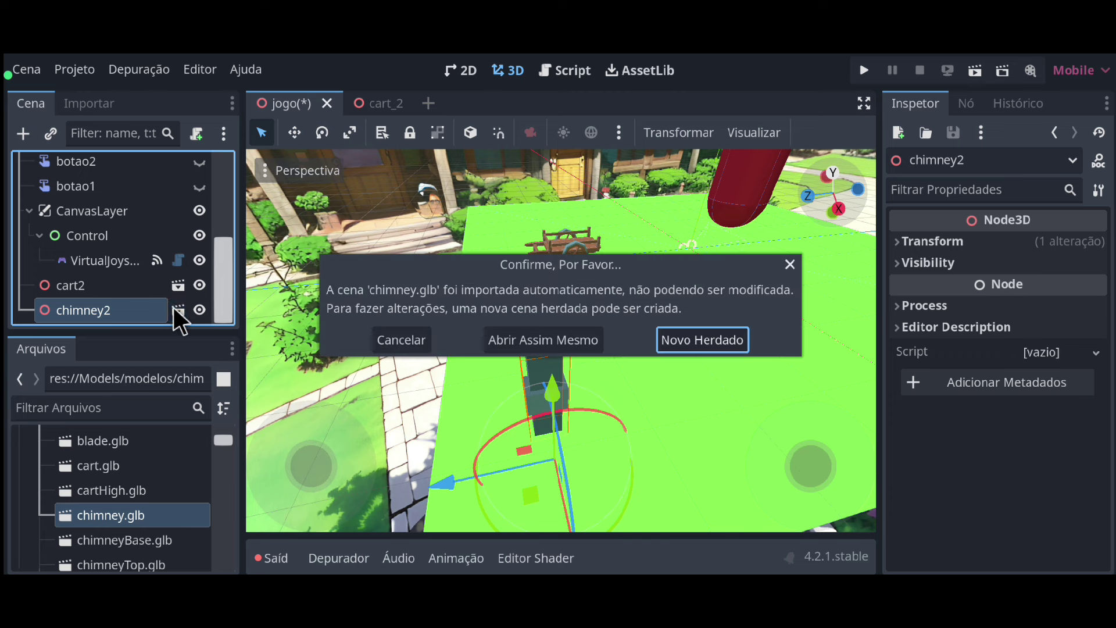
click(701, 344)
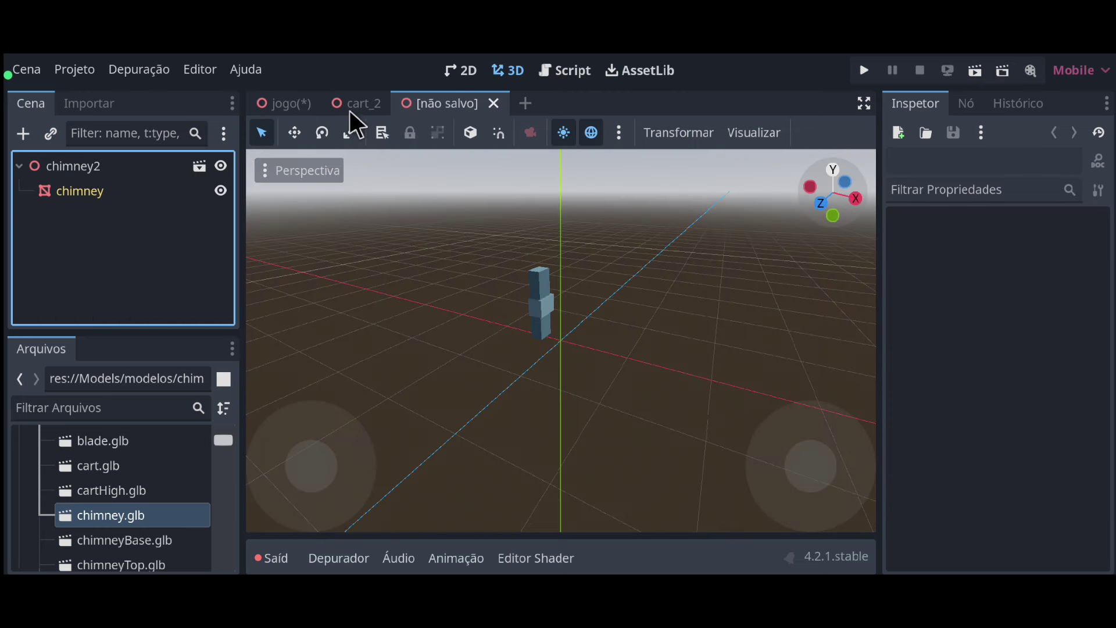
click(286, 103)
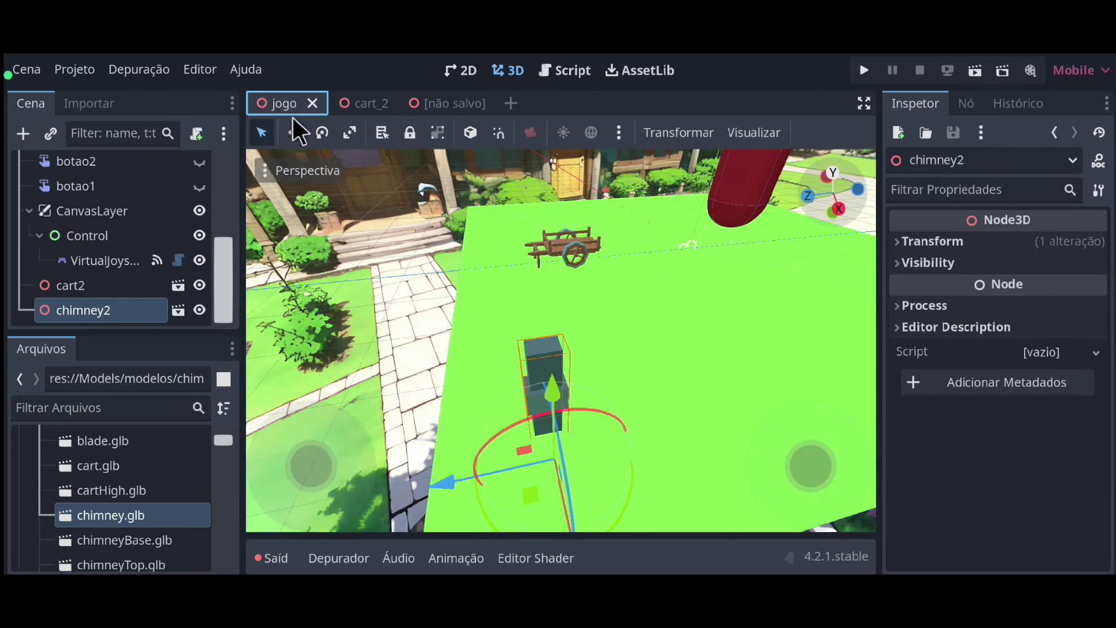
click(51, 135)
Set cartHigh.glb's import root type to StaticBody3D and close the Advanced Import Settings.
click(470, 492)
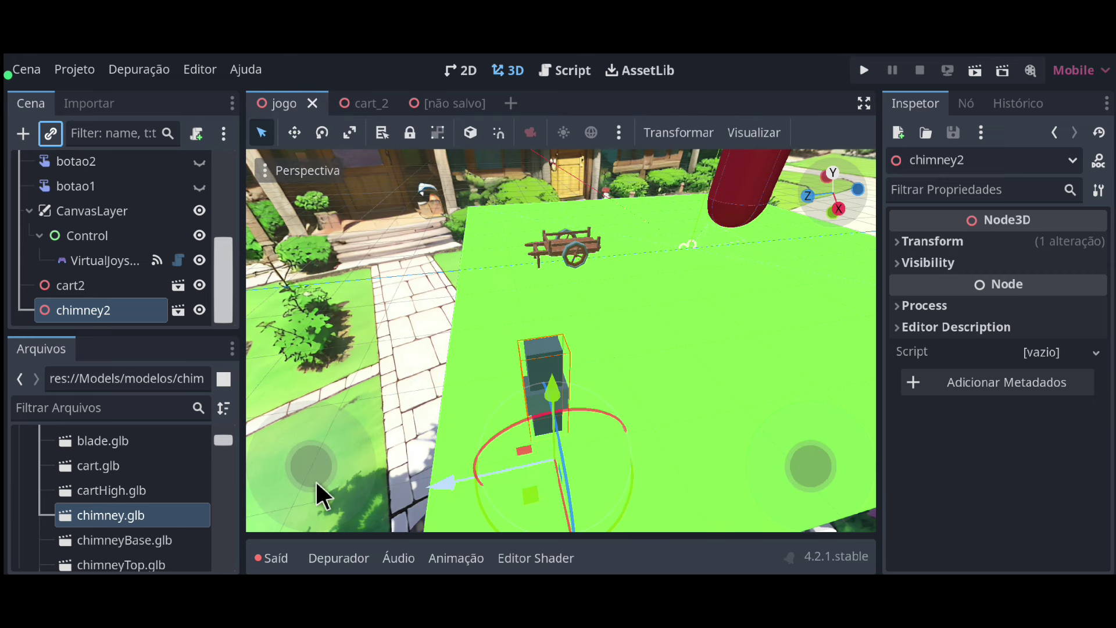
click(192, 465)
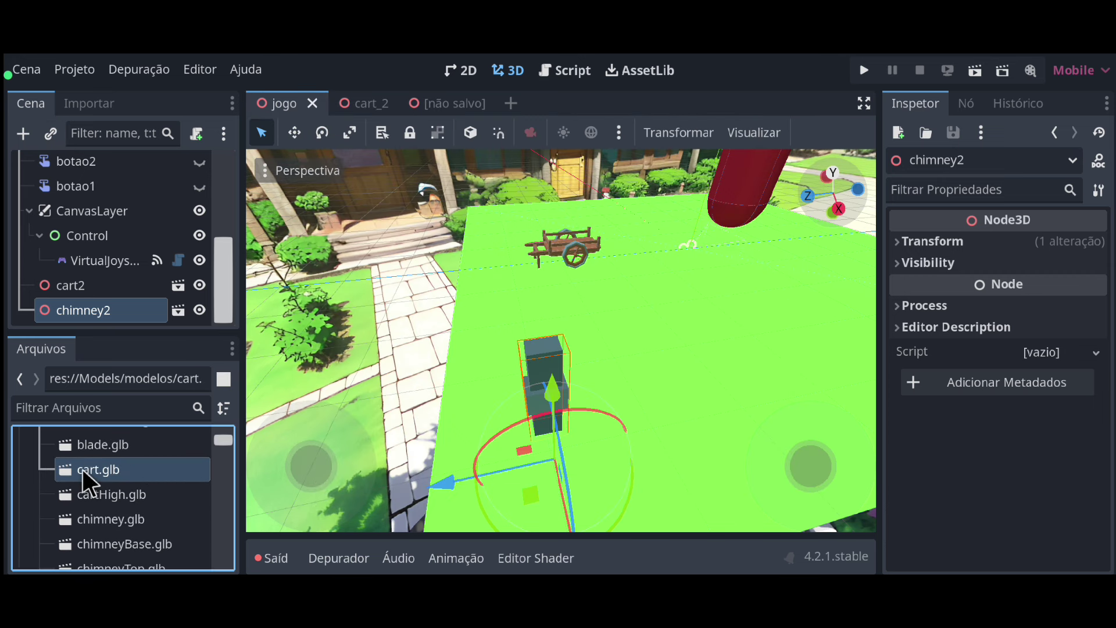
double_click(96, 497)
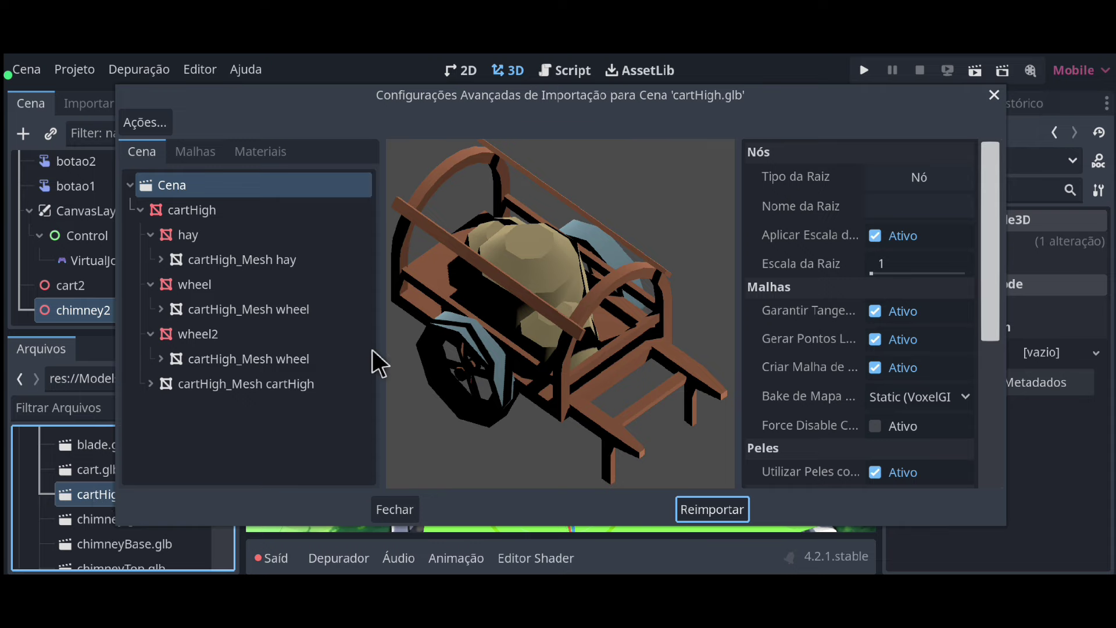
click(904, 180)
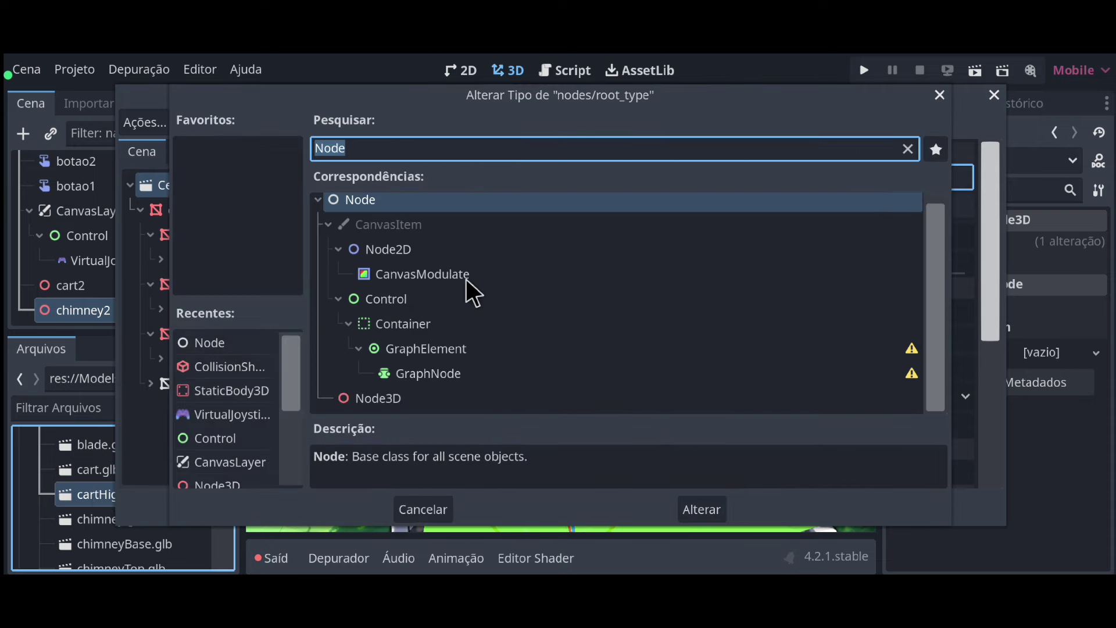
click(230, 391)
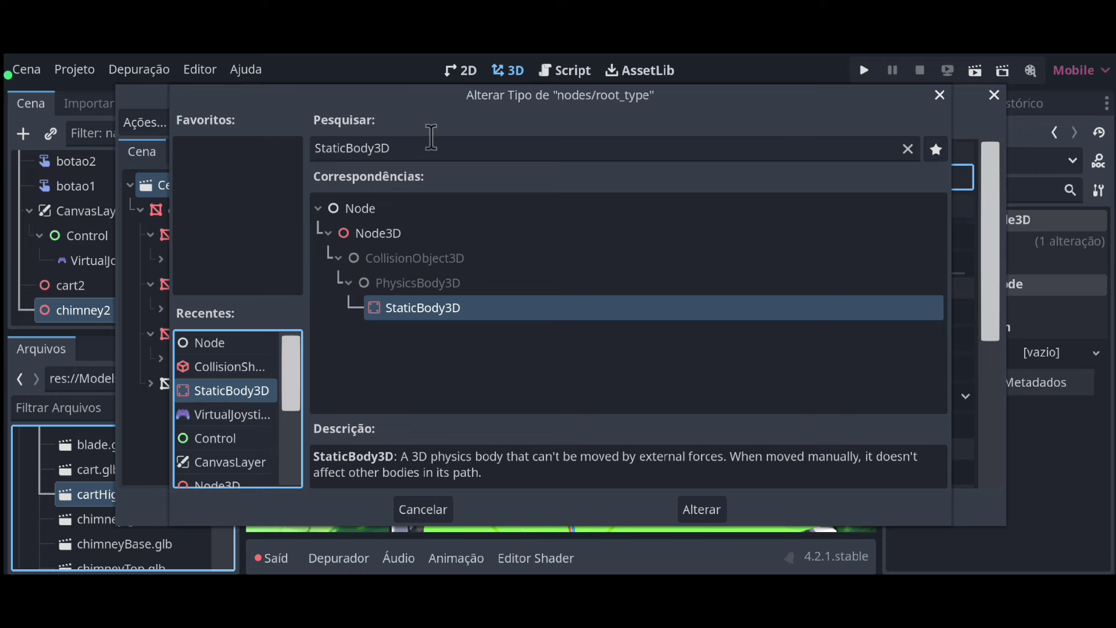
click(698, 509)
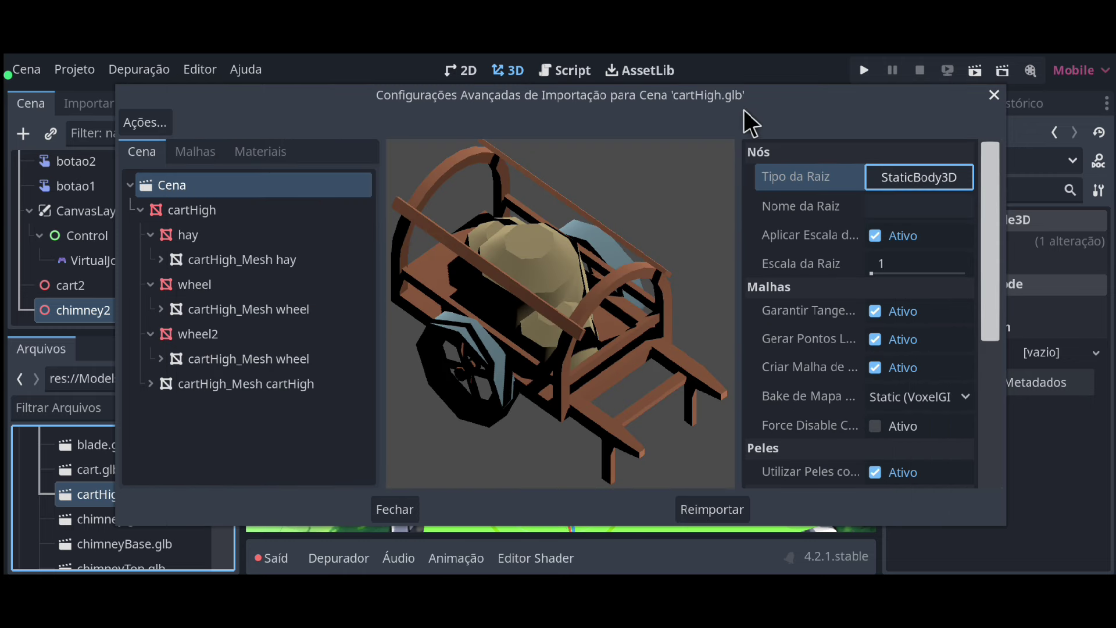
click(395, 509)
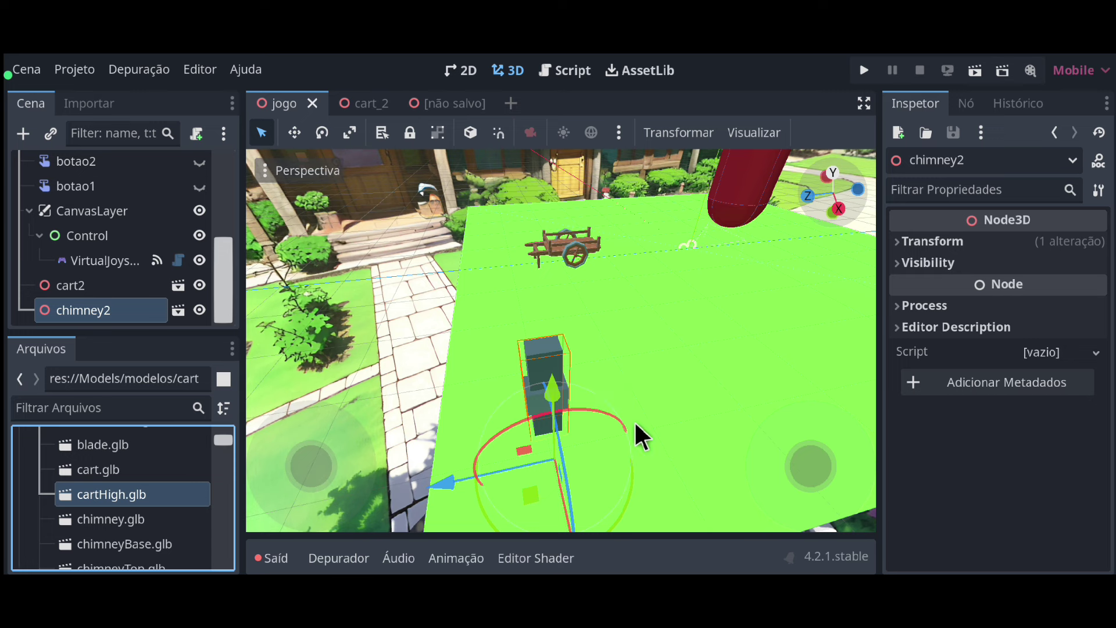
Delete the chimney2 node from the jogo scene and confirm the deletion.
right_click(117, 315)
key(Delete)
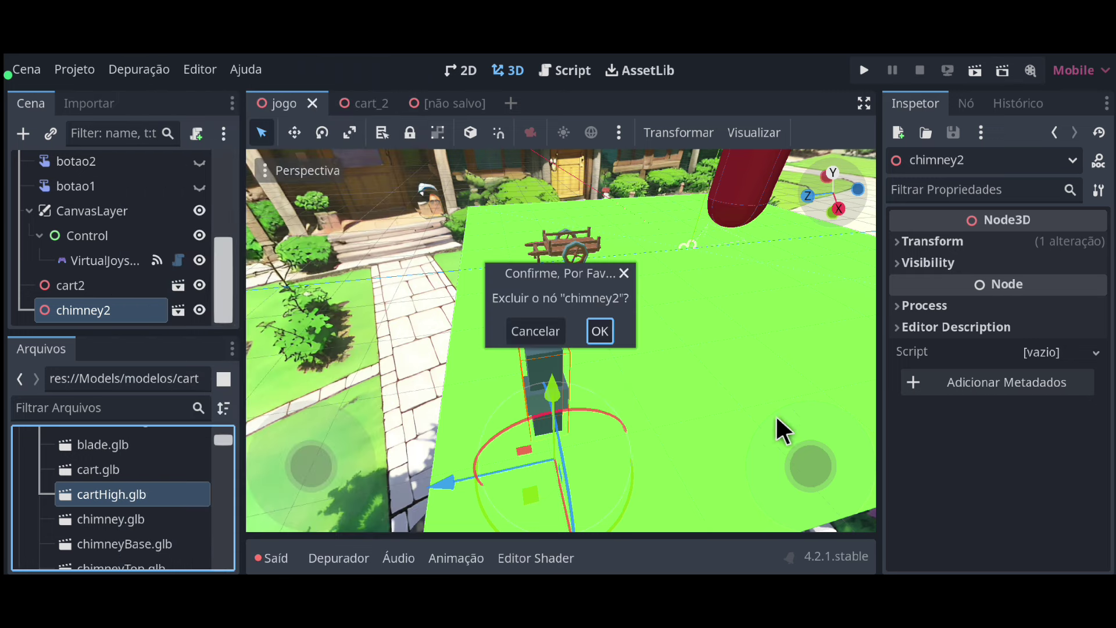
click(599, 331)
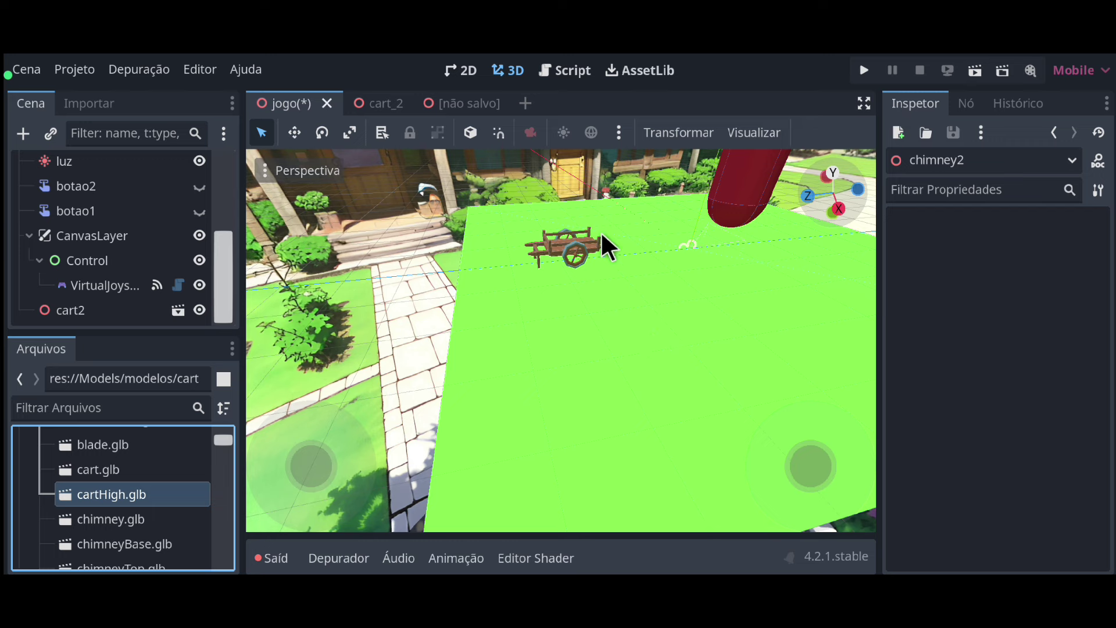
scroll(658, 281, down, 2)
scroll(658, 280, up, 2)
Select cart2, save the jogo scene with Ctrl+S, and close the unsaved chimney scene tab.
click(108, 310)
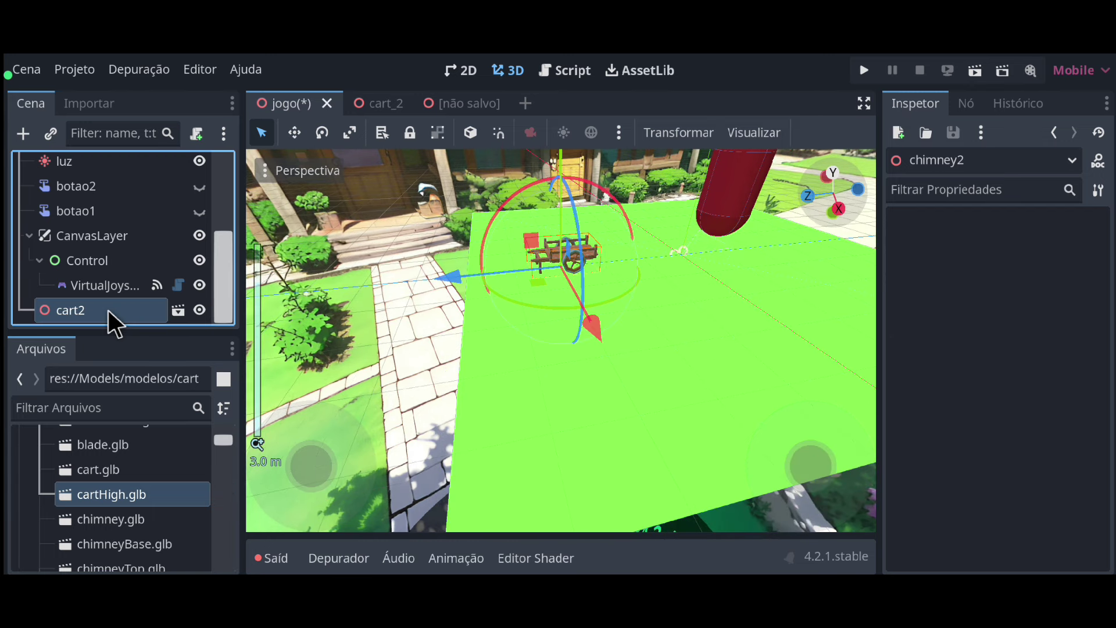
scroll(566, 232, down, 2)
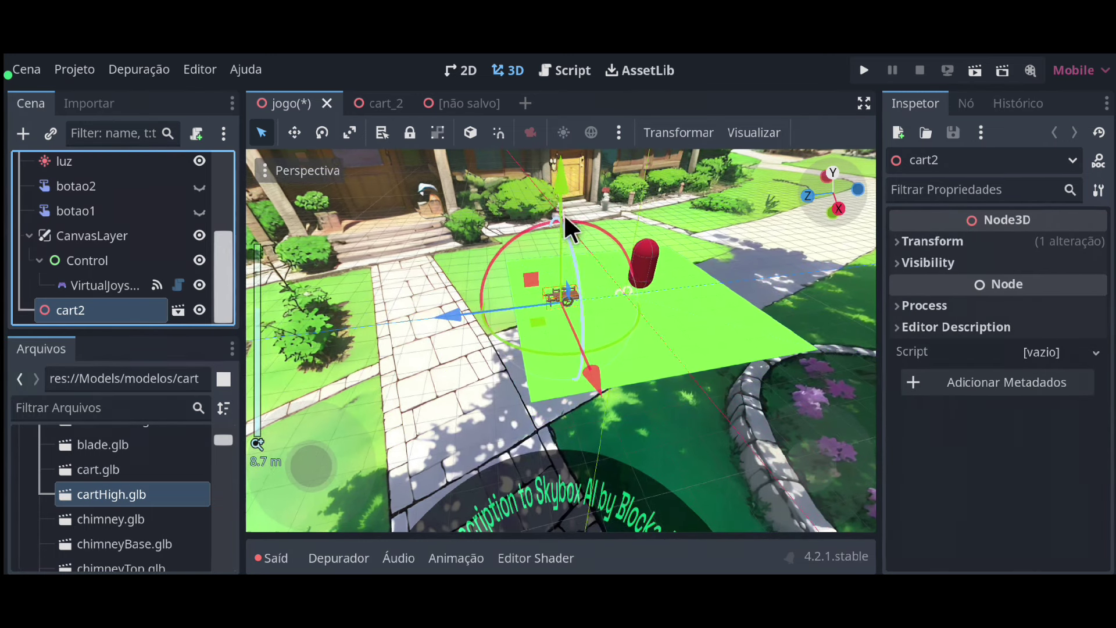
click(350, 133)
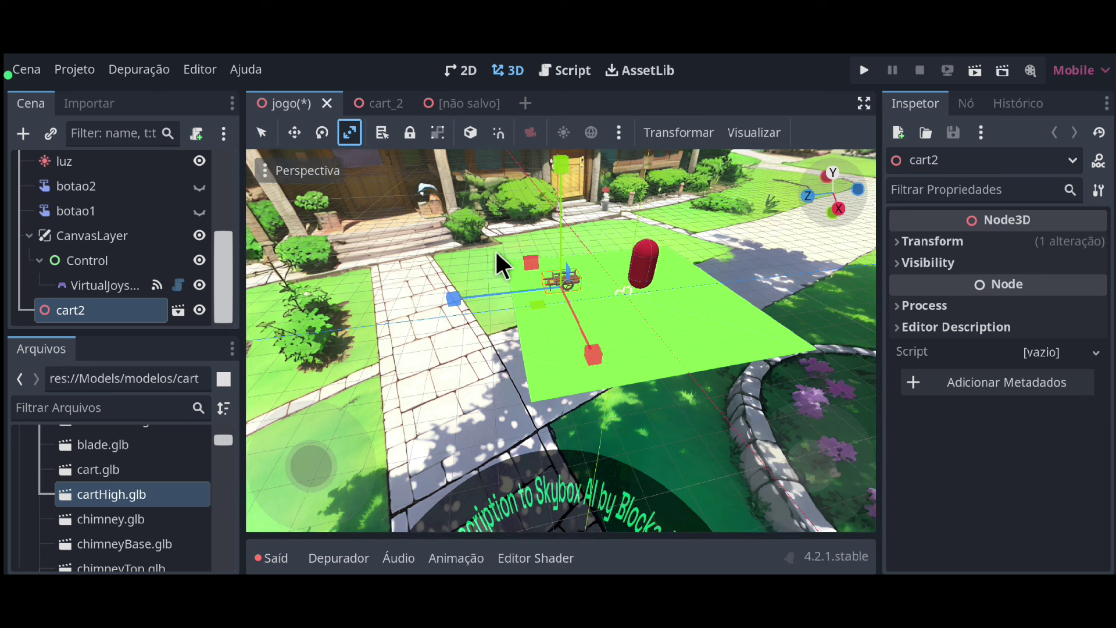
click(591, 352)
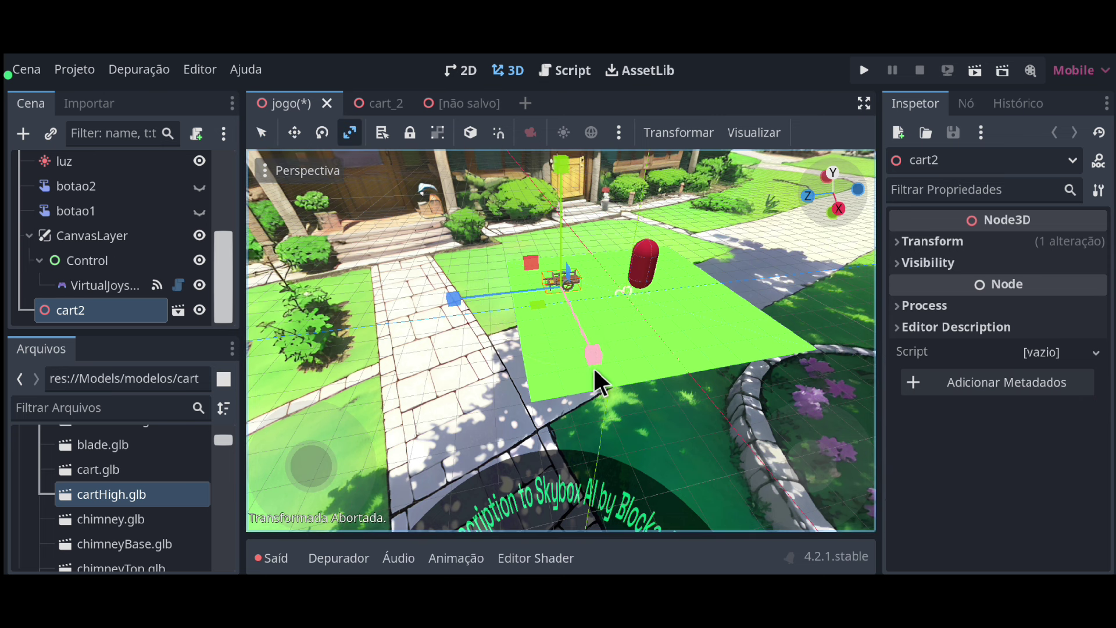
middle_drag(593, 366, 595, 245)
key(ctrl+s)
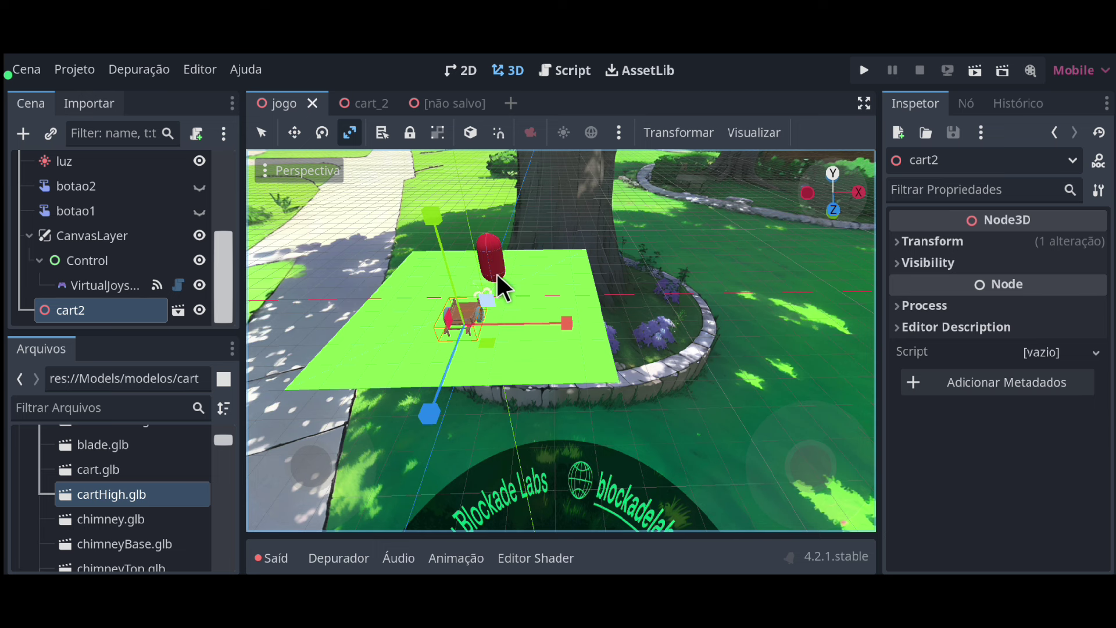
click(445, 103)
click(479, 103)
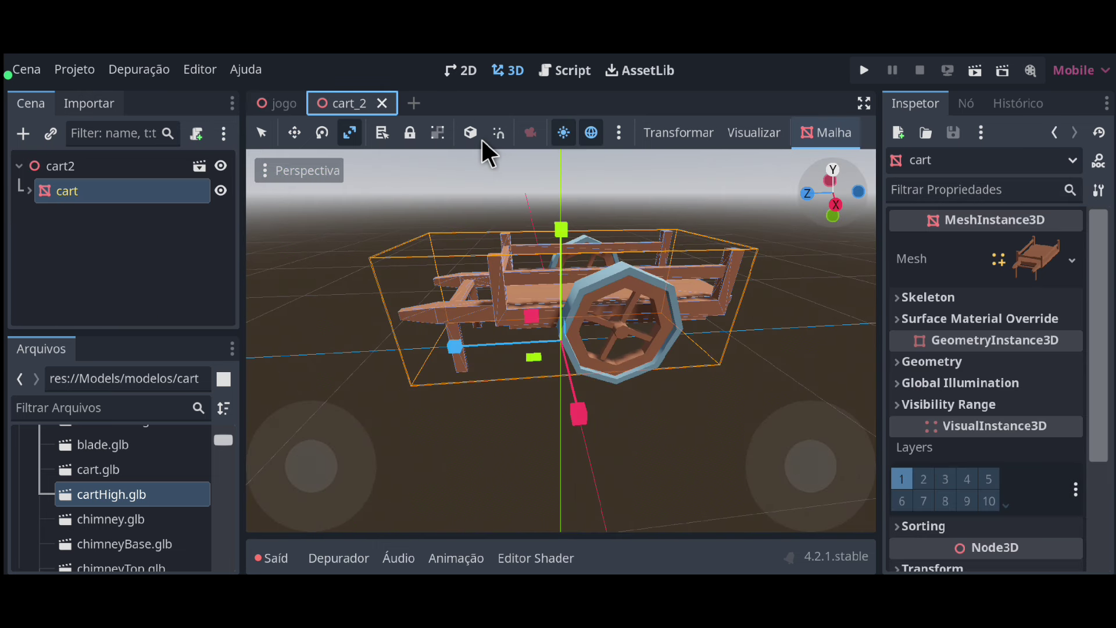
click(285, 103)
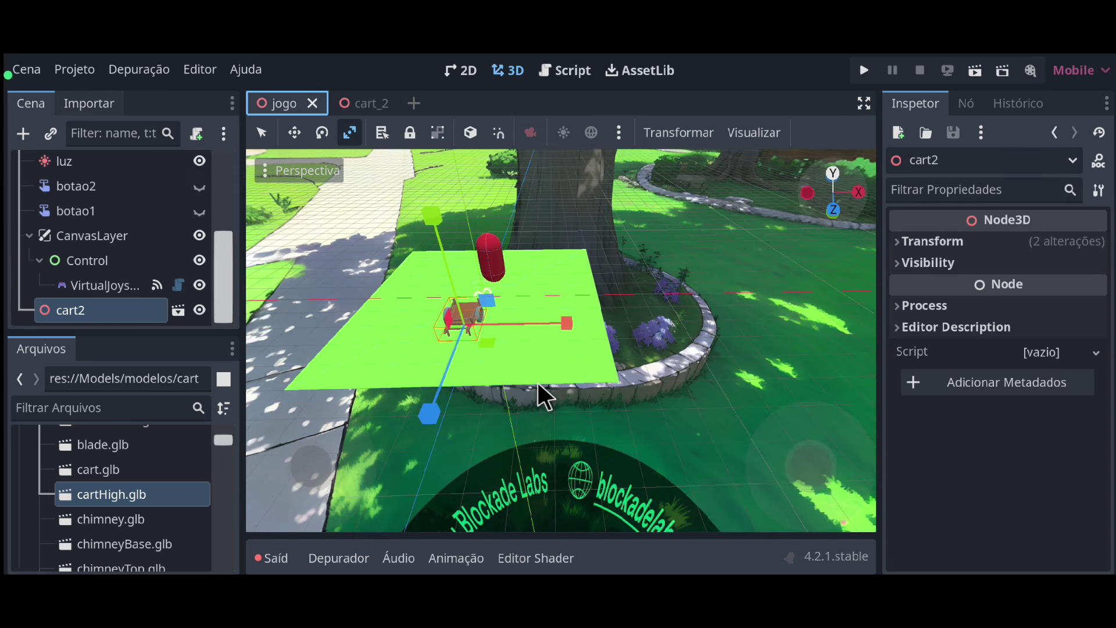
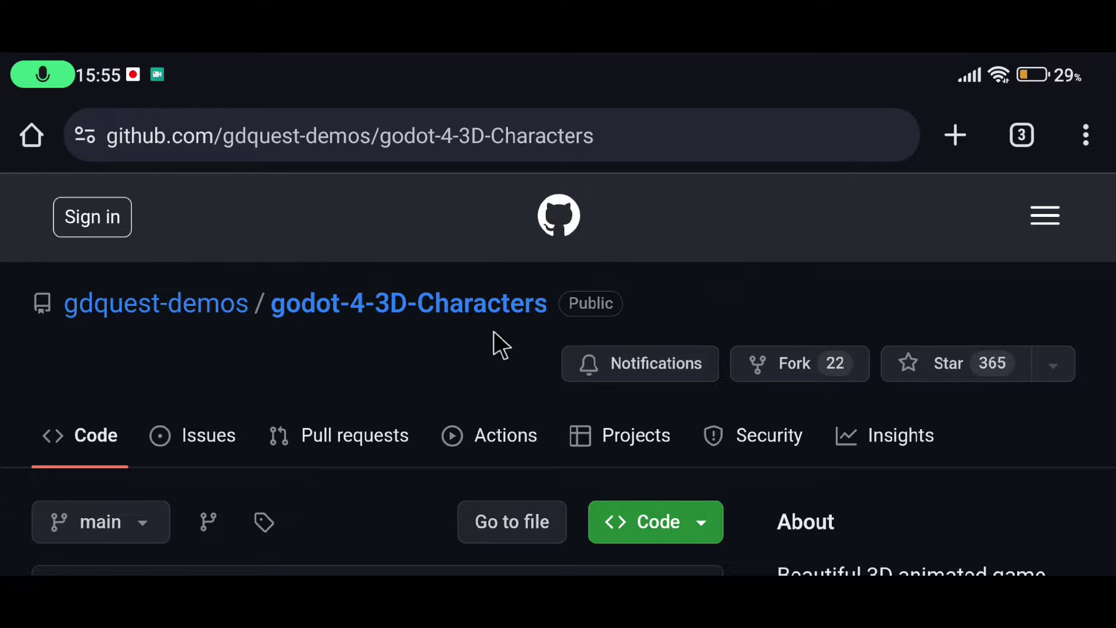
Browse the godot-4-3D-Characters repository page and show its Code download options.
scroll(649, 377, down, 1)
scroll(646, 395, down, 1)
scroll(644, 395, down, 1)
scroll(783, 314, up, 2)
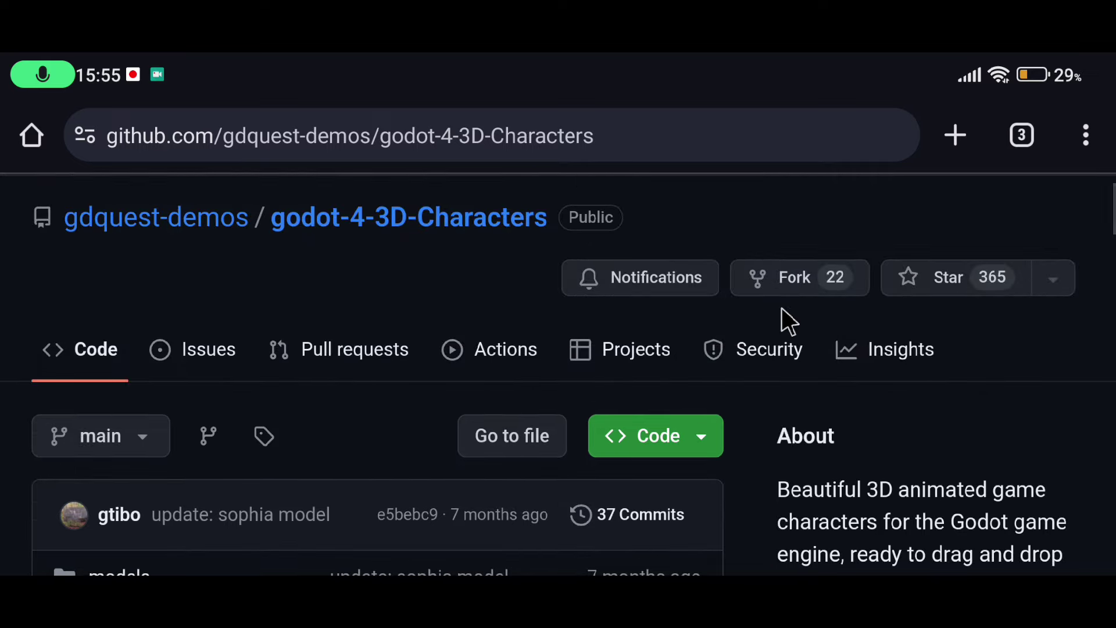
scroll(526, 256, down, 1)
scroll(472, 381, down, 1)
scroll(355, 344, up, 3)
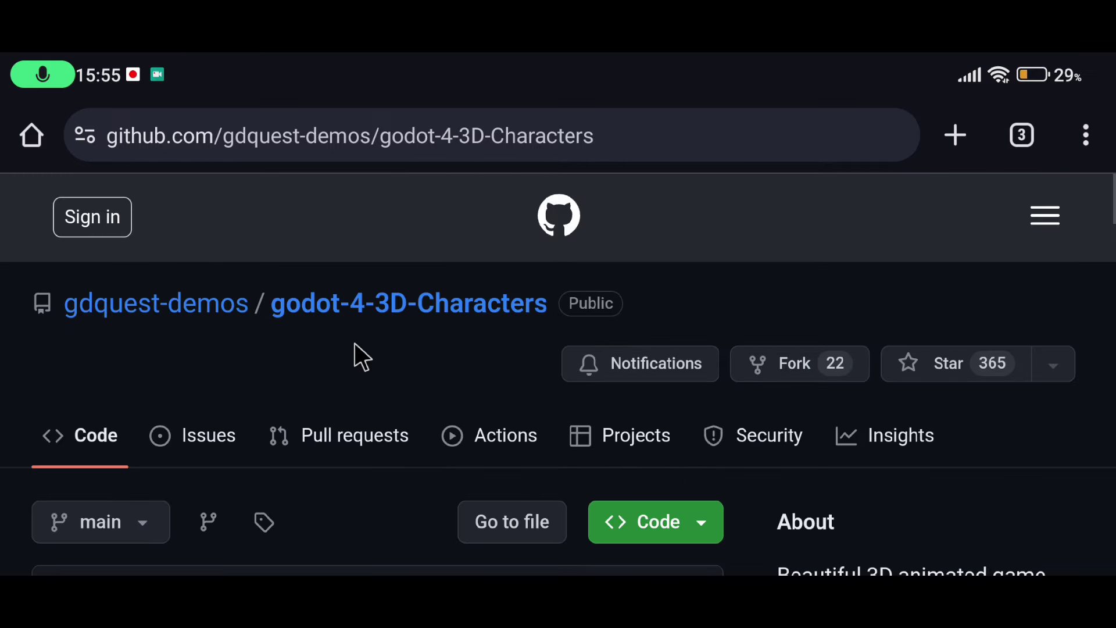
scroll(544, 337, down, 1)
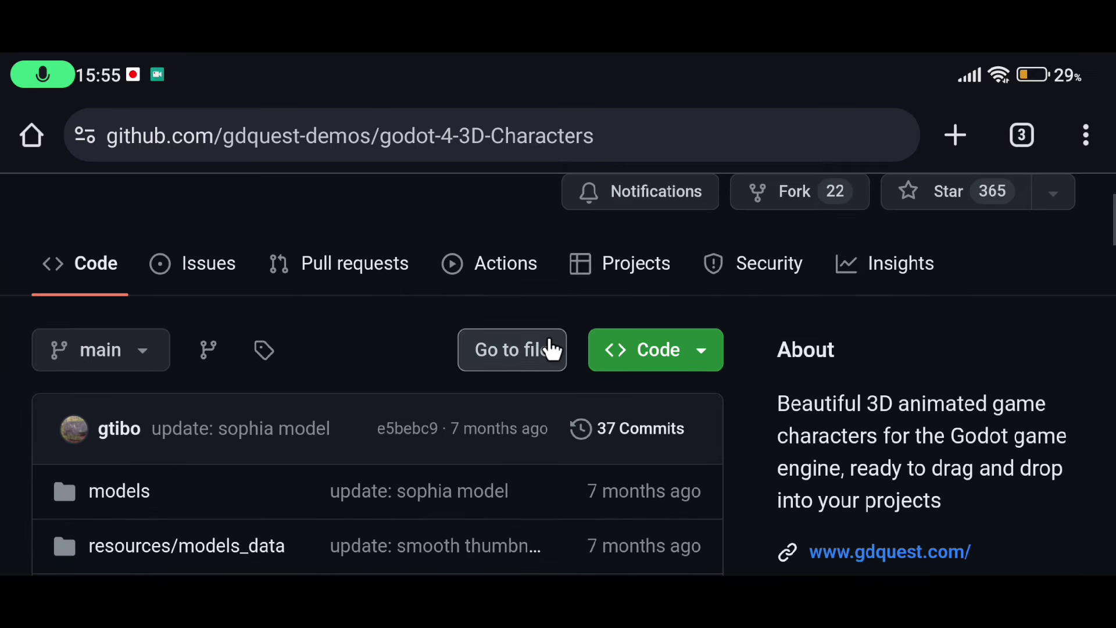
scroll(541, 360, down, 1)
scroll(407, 395, down, 3)
scroll(325, 401, down, 2)
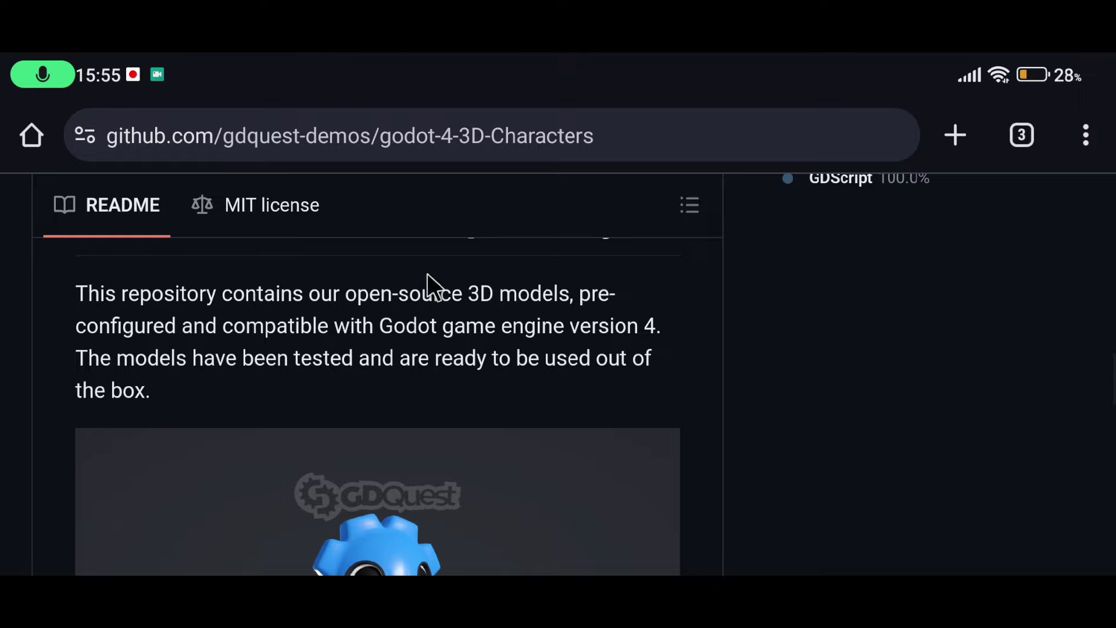
scroll(429, 282, down, 5)
scroll(250, 320, up, 2)
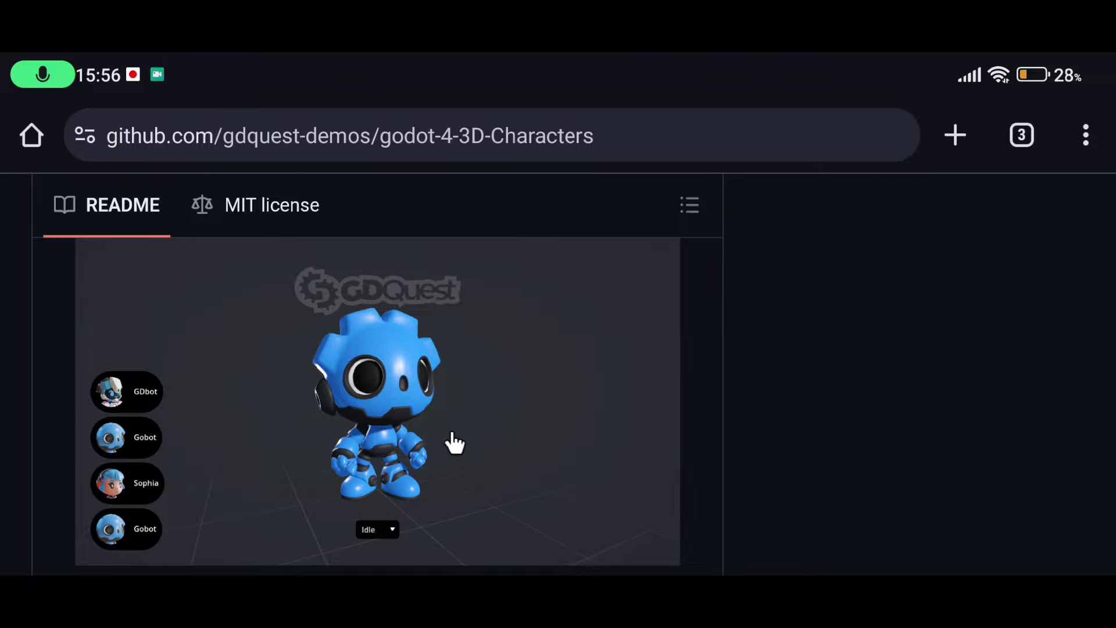
scroll(465, 436, down, 5)
scroll(475, 434, down, 10)
scroll(453, 430, up, 4)
scroll(430, 407, down, 3)
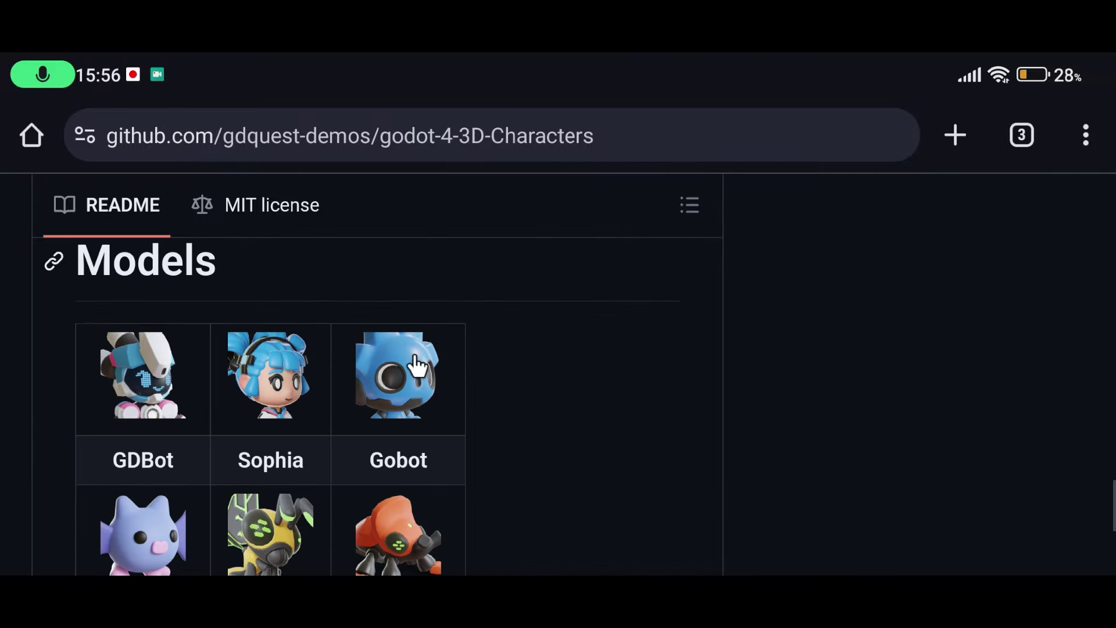
scroll(401, 372, up, 5)
scroll(360, 395, up, 1)
scroll(395, 430, down, 3)
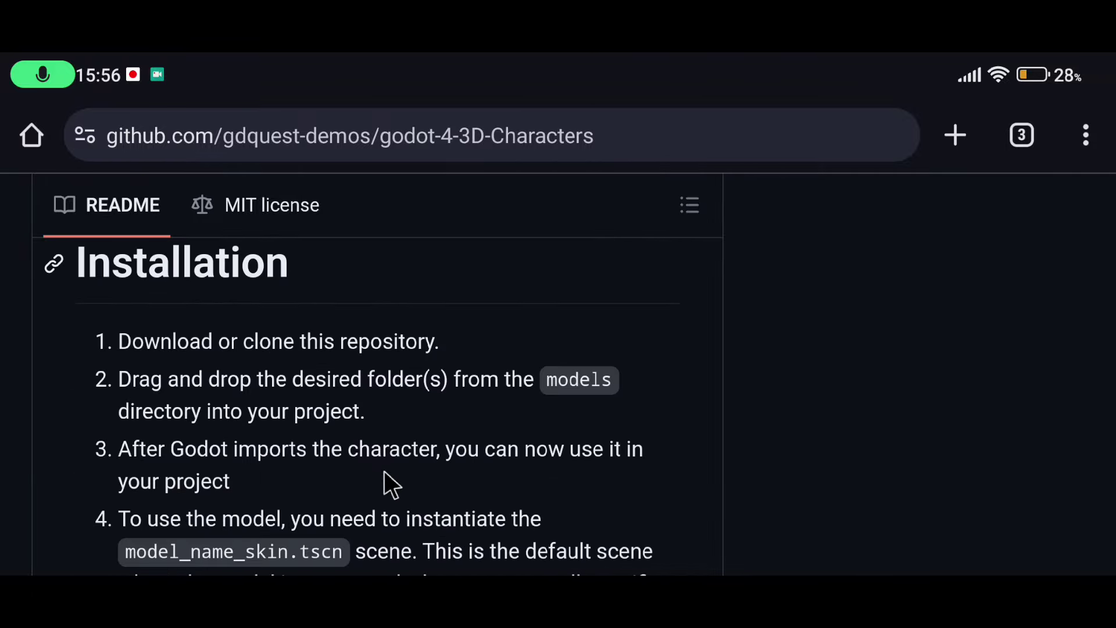
scroll(505, 450, up, 10)
scroll(504, 436, up, 10)
scroll(634, 430, down, 3)
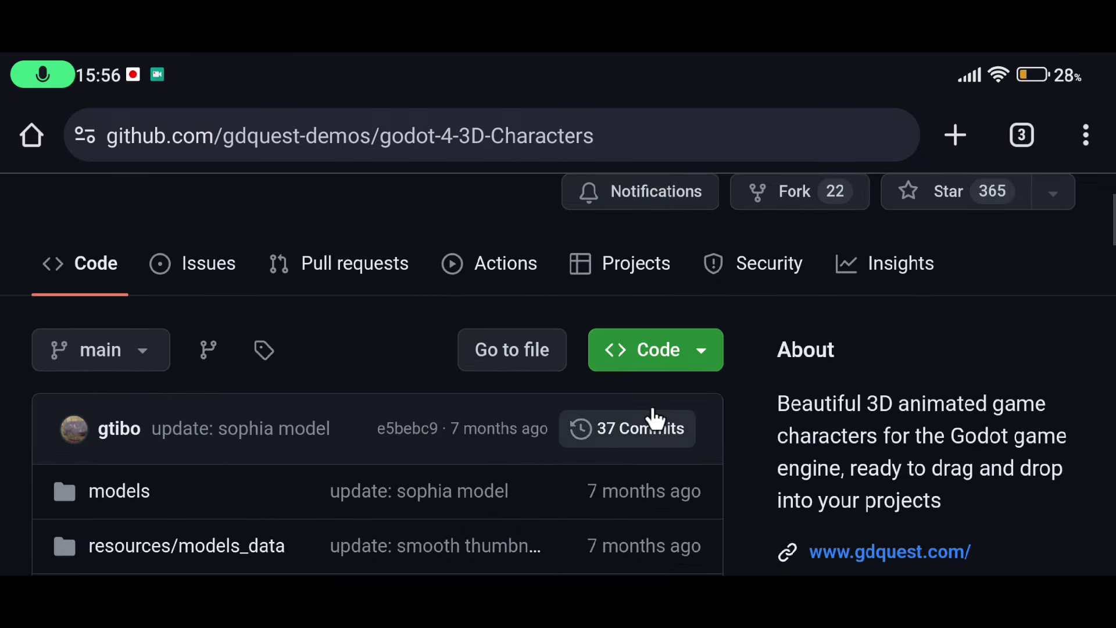
click(655, 368)
Download the repository as a ZIP and bring up the recent-apps overview.
scroll(407, 465, down, 5)
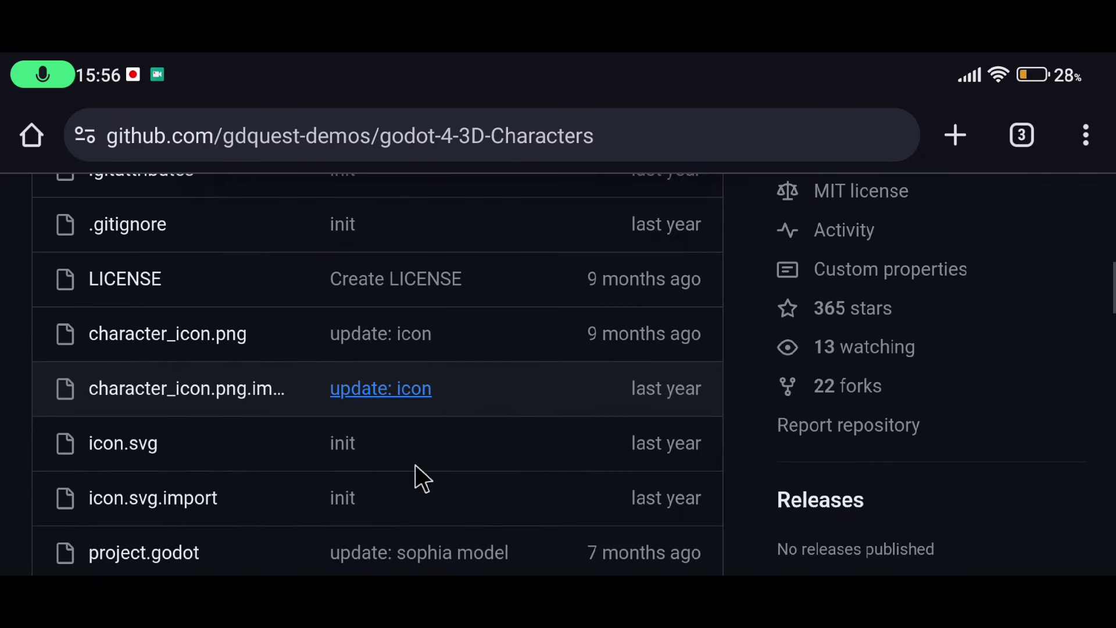
scroll(410, 459, up, 5)
click(304, 403)
scroll(628, 399, up, 5)
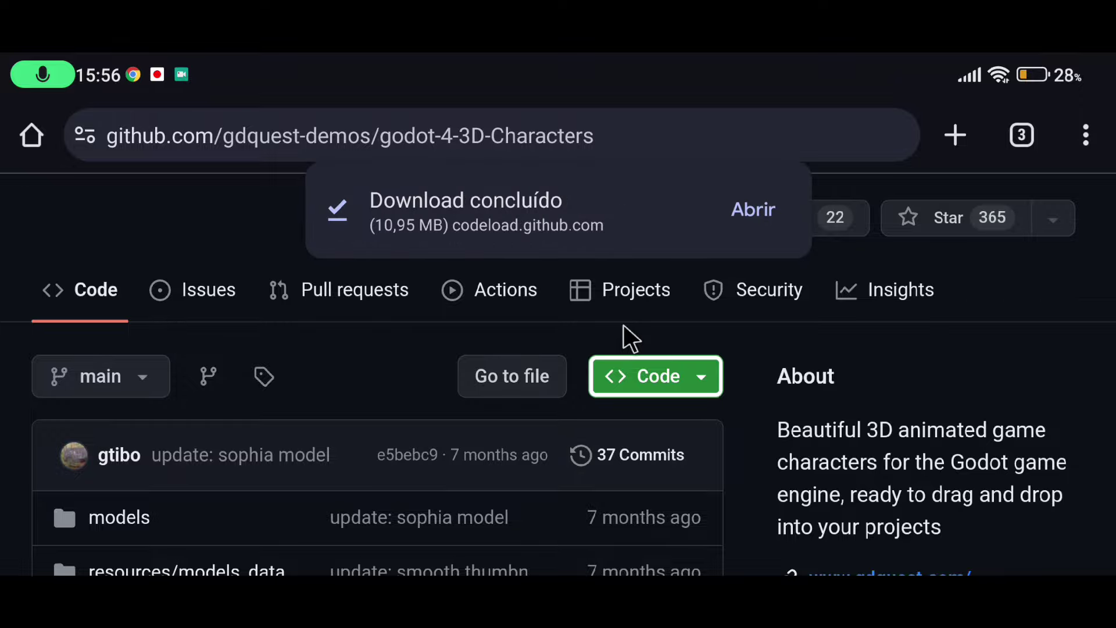
drag(466, 570, 473, 386)
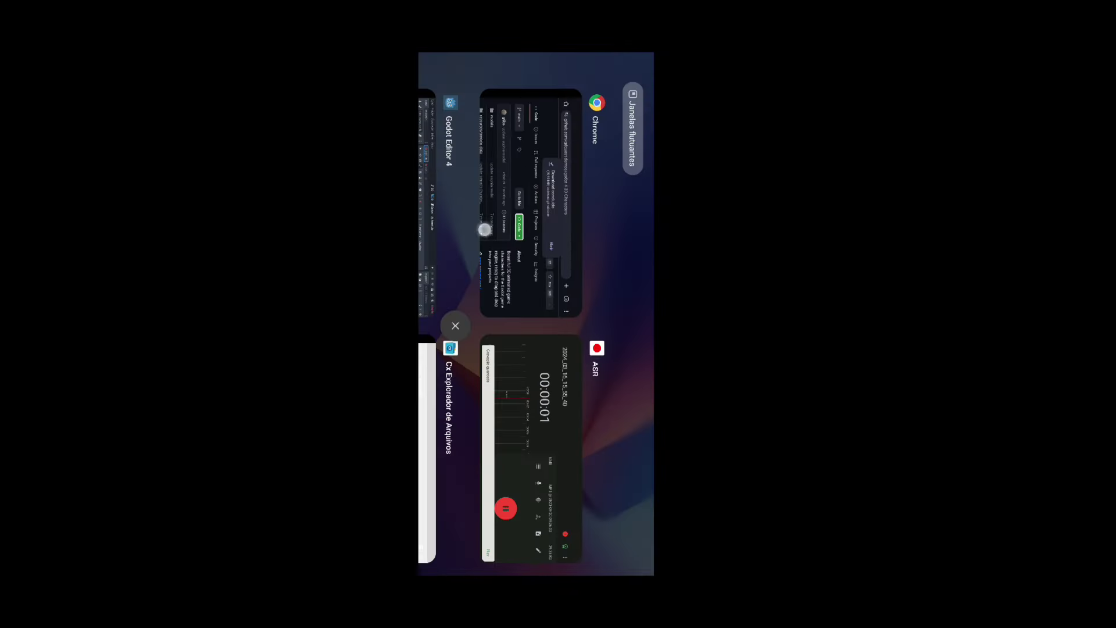
In Cx File Explorer, select godot-4-3D-Characters-main.zip in Download and choose Mover.
drag(484, 230, 602, 233)
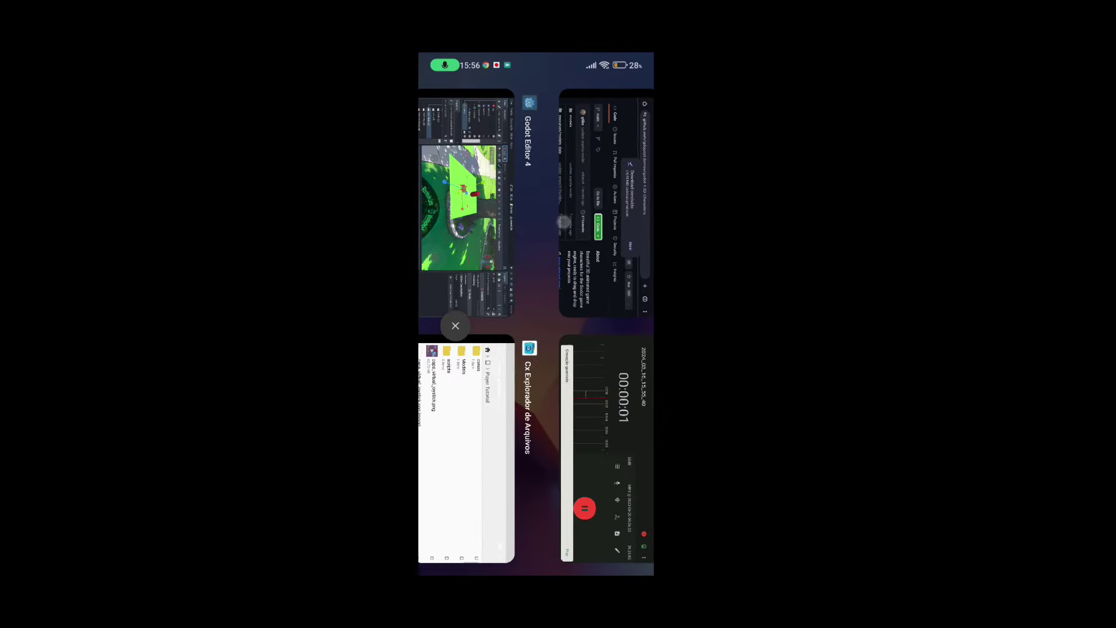
click(462, 372)
click(32, 203)
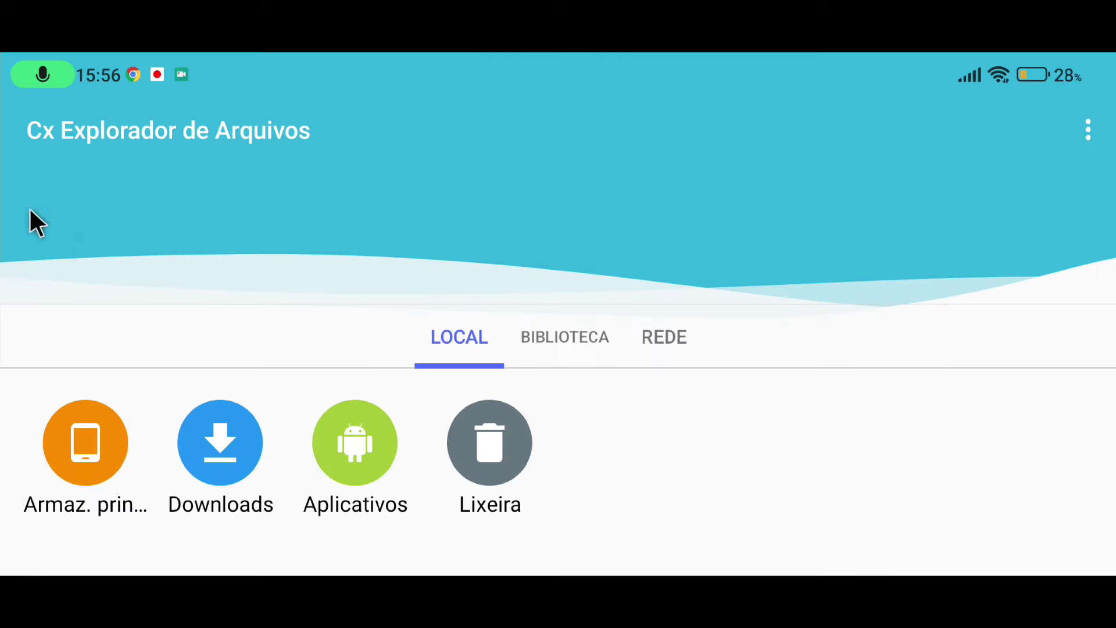
click(124, 413)
scroll(236, 408, down, 5)
scroll(239, 404, down, 3)
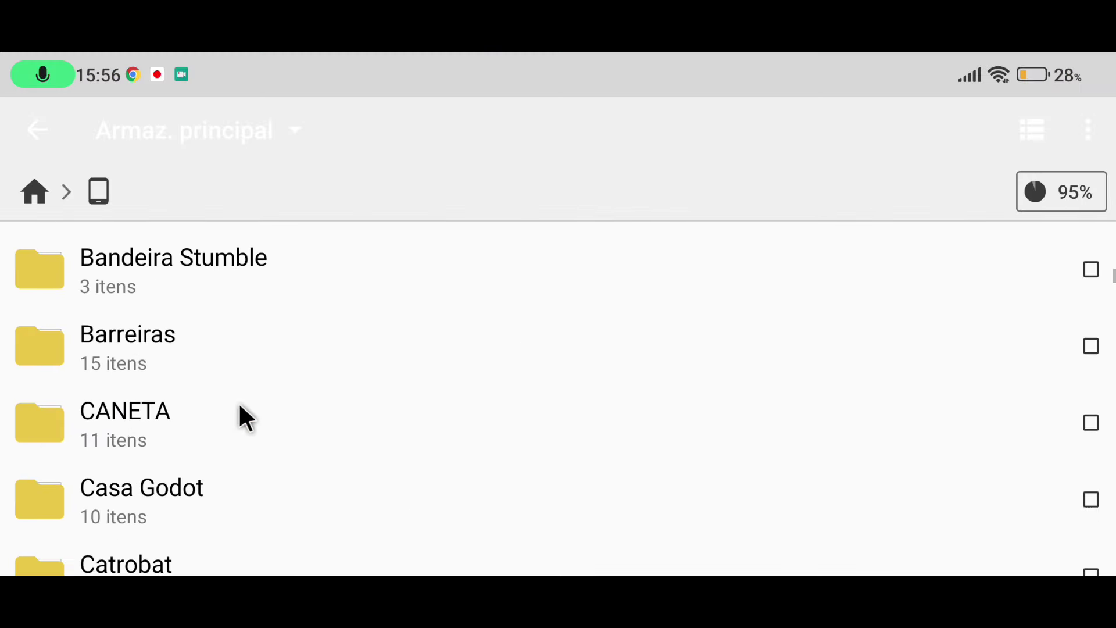
scroll(242, 401, down, 2)
scroll(240, 396, down, 3)
scroll(242, 407, down, 1)
click(137, 366)
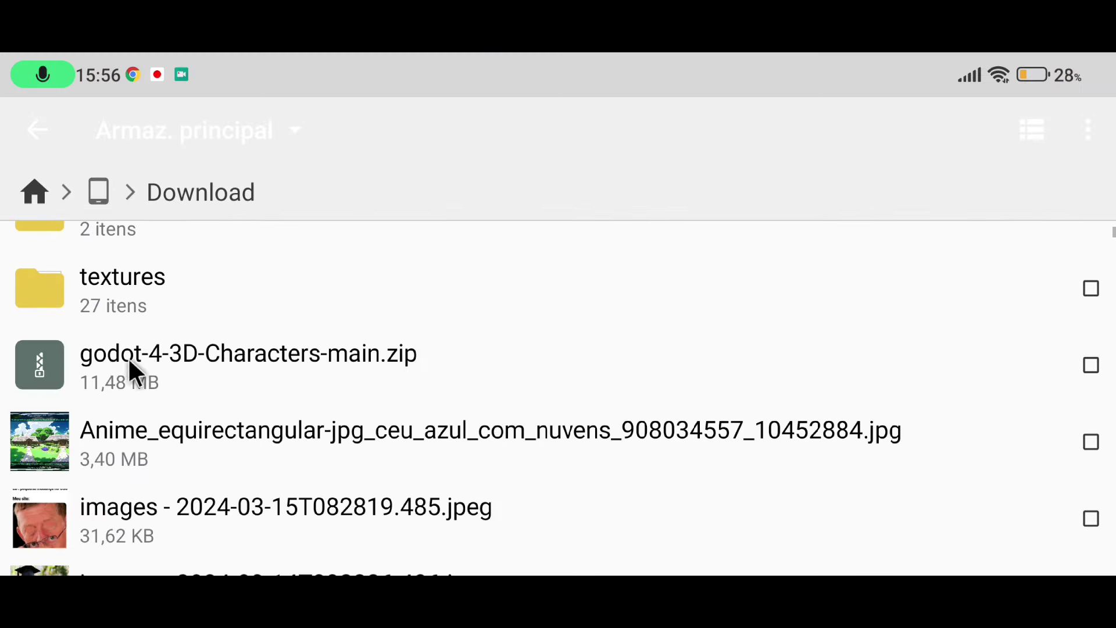
click(193, 362)
click(319, 536)
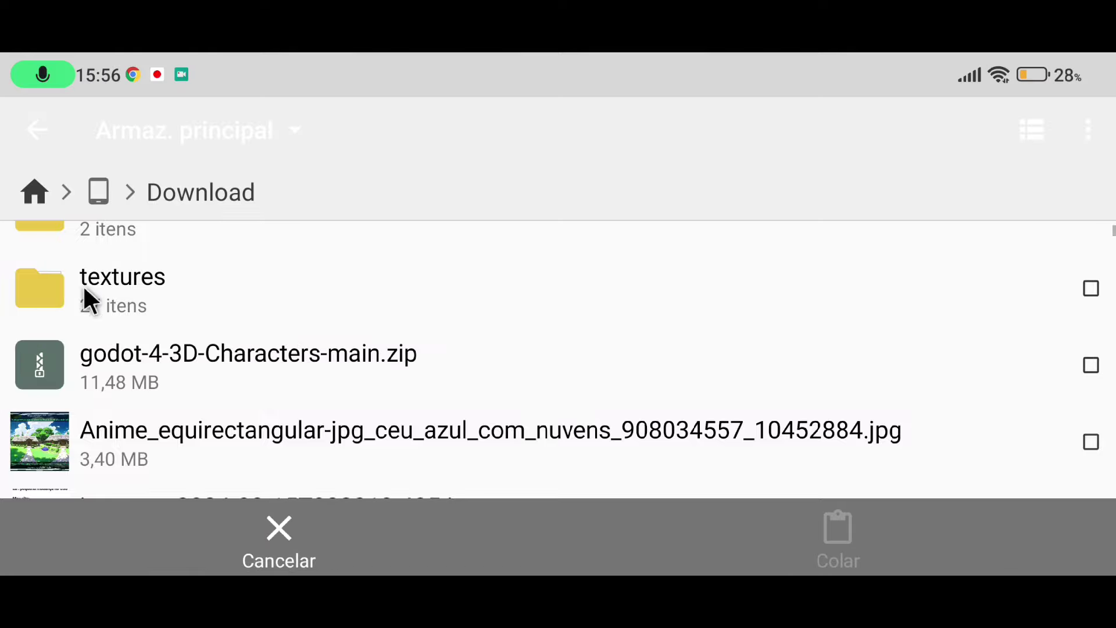
Move the zip into the Player Tutorial folder.
click(24, 195)
click(70, 424)
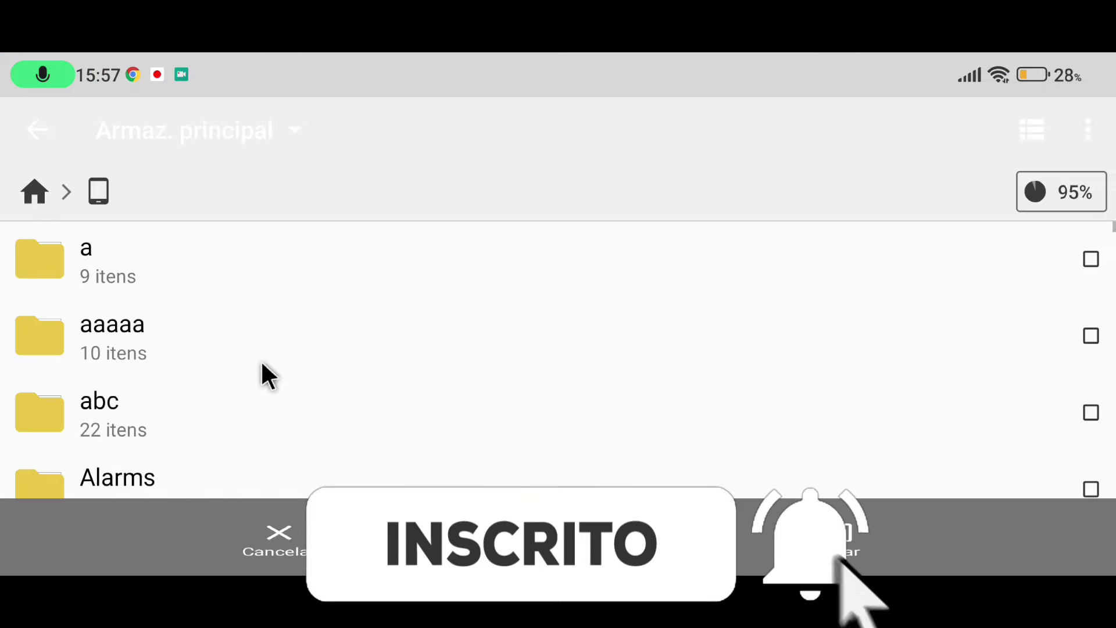
scroll(267, 366, down, 3)
scroll(274, 364, down, 5)
scroll(282, 364, down, 5)
scroll(281, 364, down, 5)
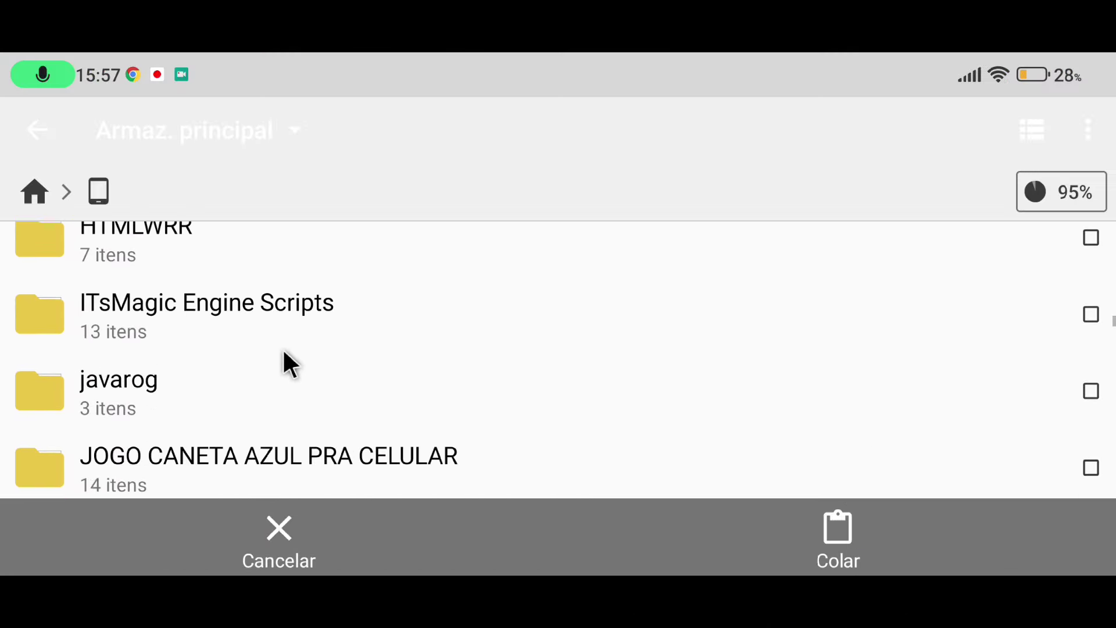
scroll(282, 357, down, 3)
scroll(284, 351, down, 2)
scroll(284, 351, down, 2)
scroll(284, 352, down, 5)
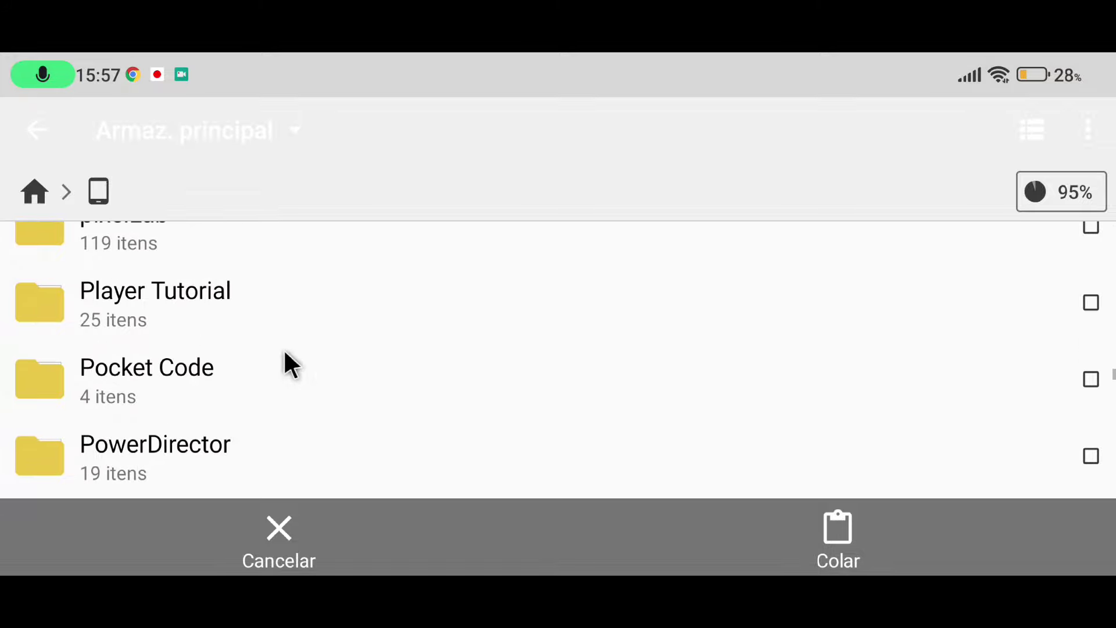
click(208, 314)
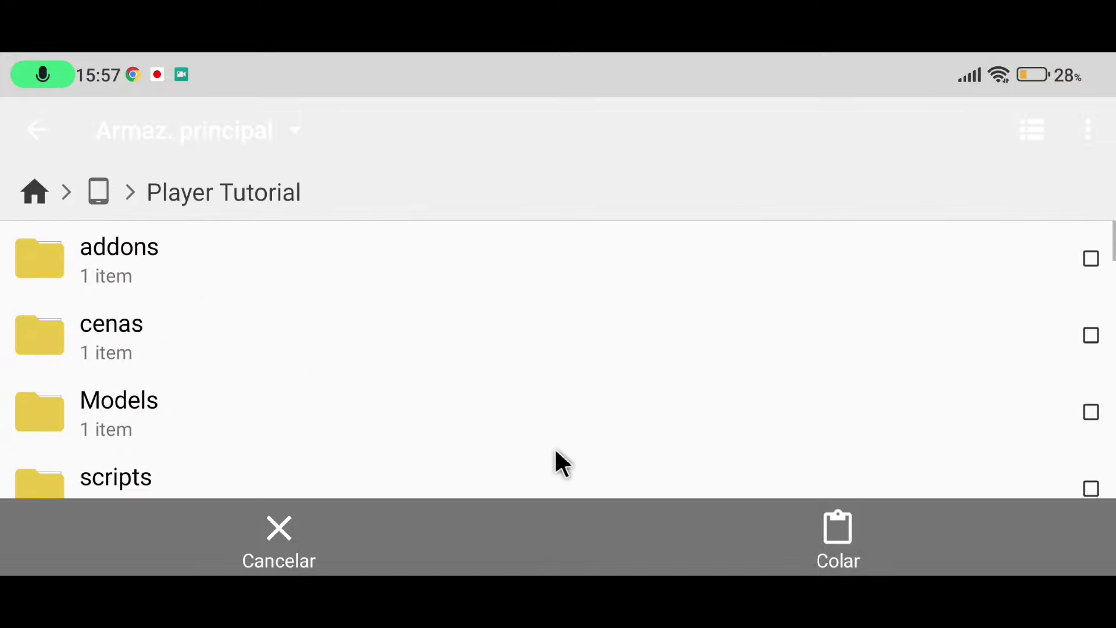
click(837, 558)
Extract godot-4-3D-Characters-main.zip right there in Player Tutorial.
scroll(233, 366, down, 5)
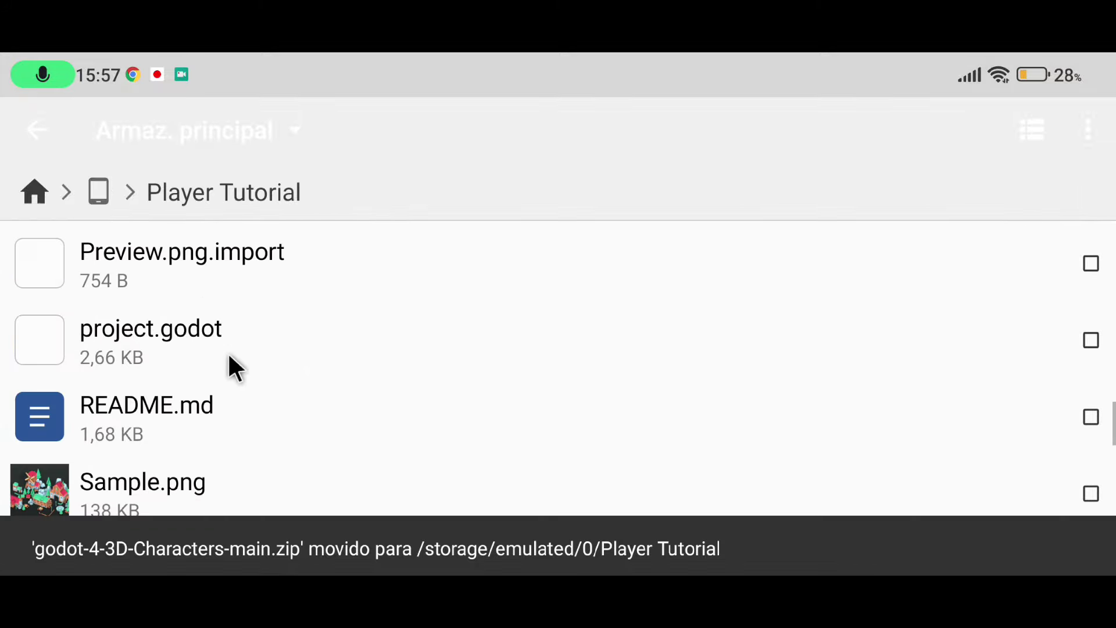
scroll(229, 356, up, 3)
scroll(221, 355, up, 2)
scroll(210, 361, up, 1)
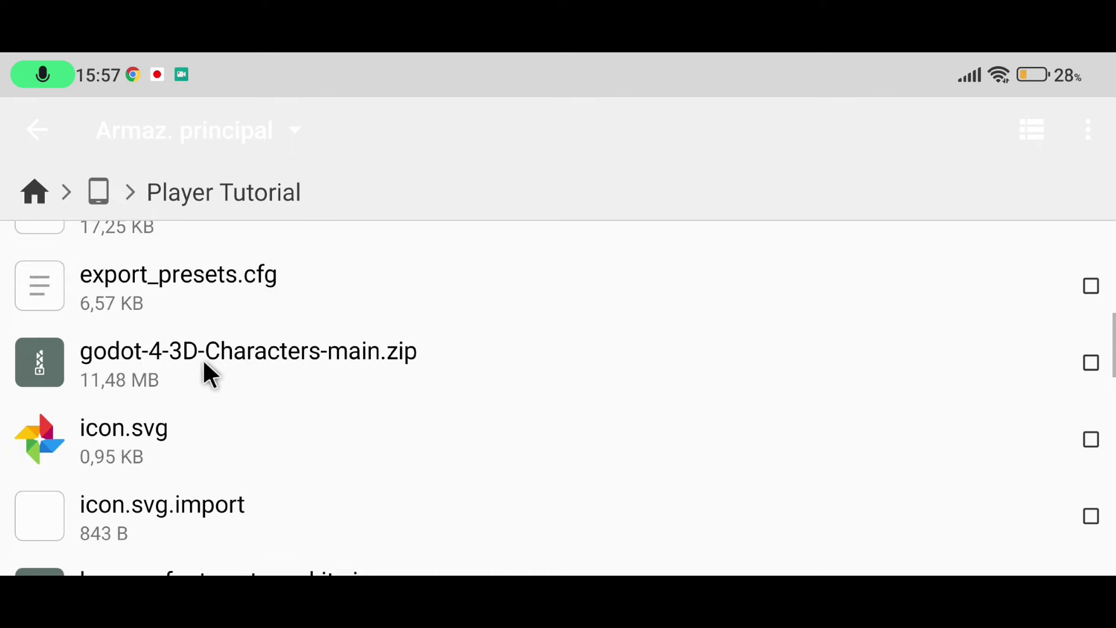
click(164, 372)
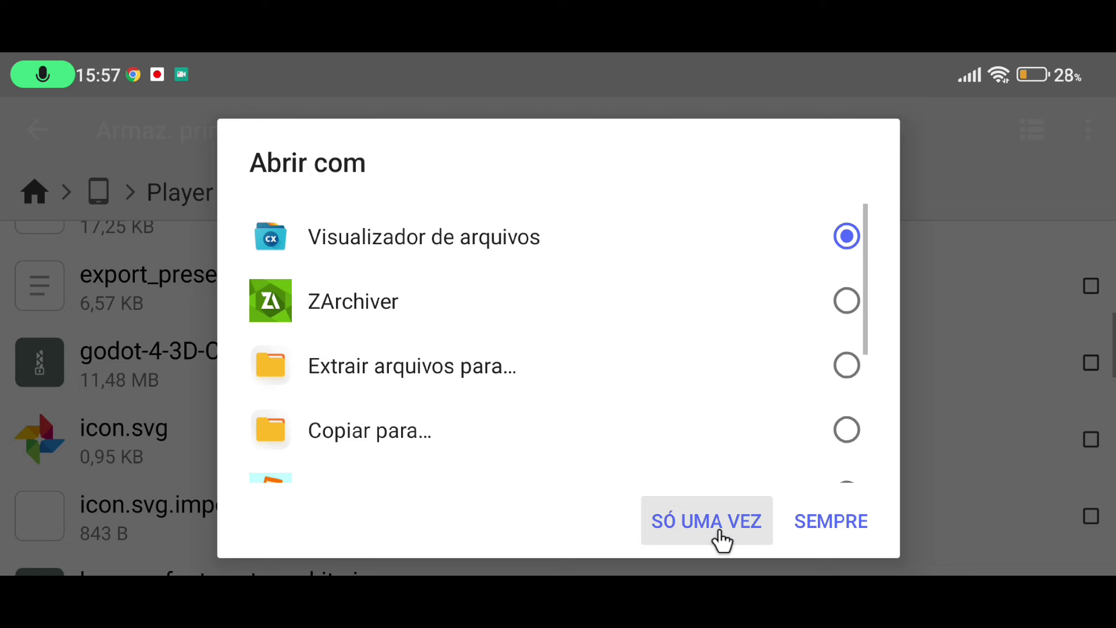
click(942, 513)
click(138, 348)
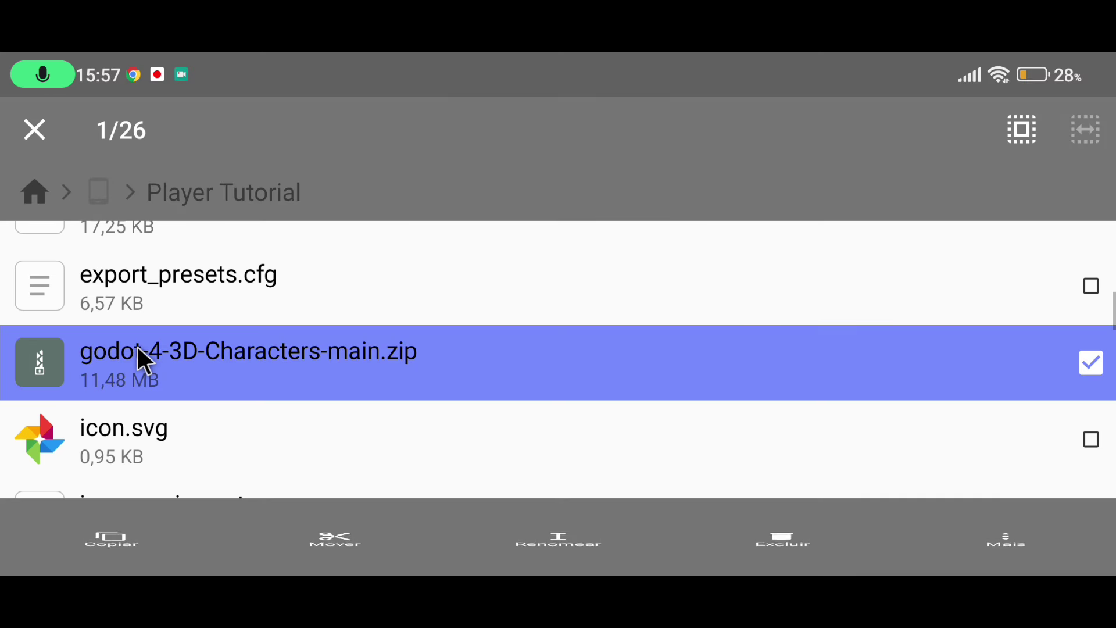
click(988, 566)
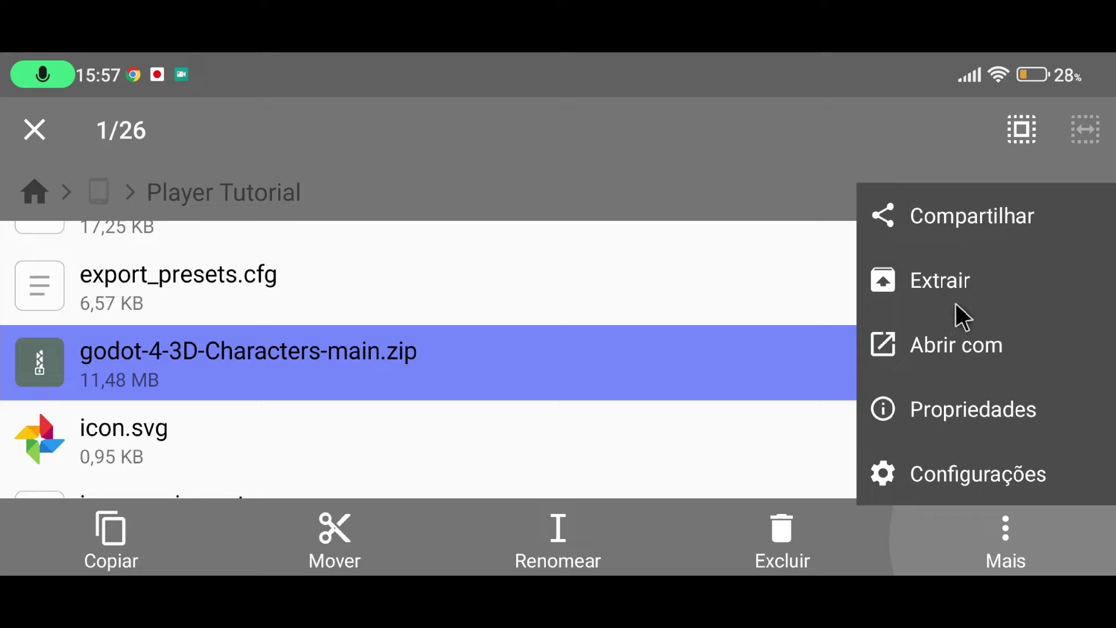
click(948, 284)
click(281, 302)
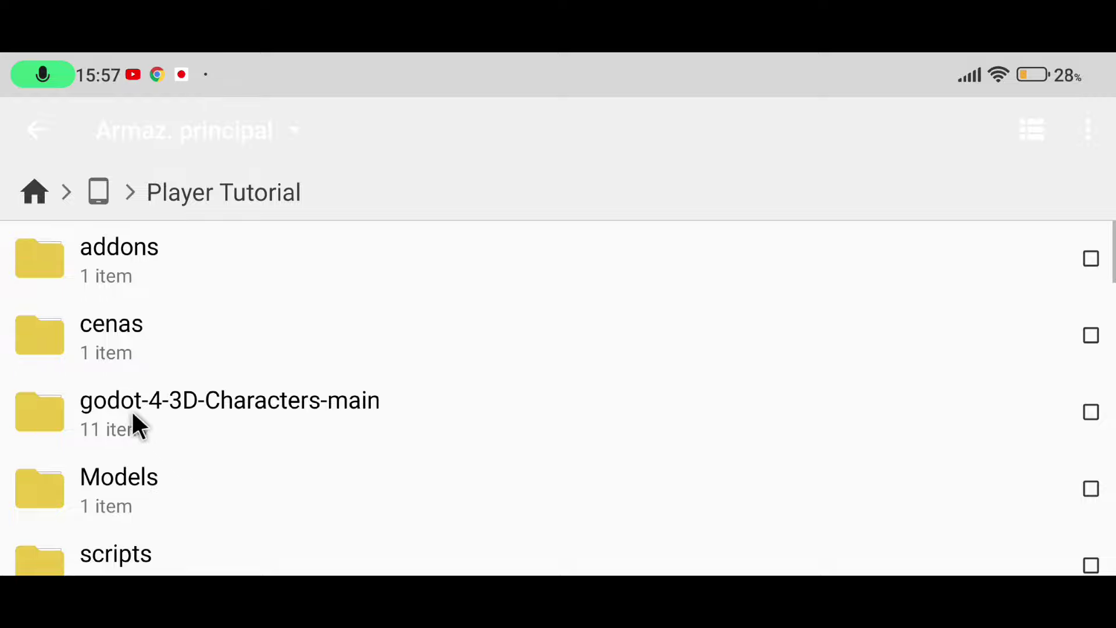
Browse godot-4-3D-Characters-main's models folder, then its resources/models_data folder.
click(268, 407)
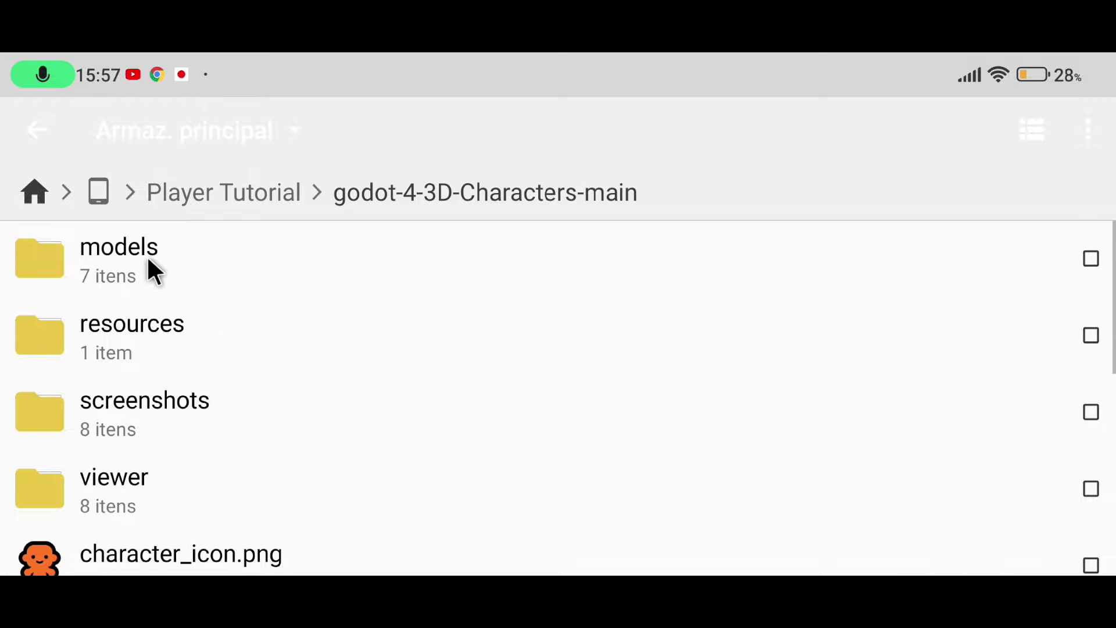
scroll(268, 447, down, 5)
scroll(273, 441, up, 5)
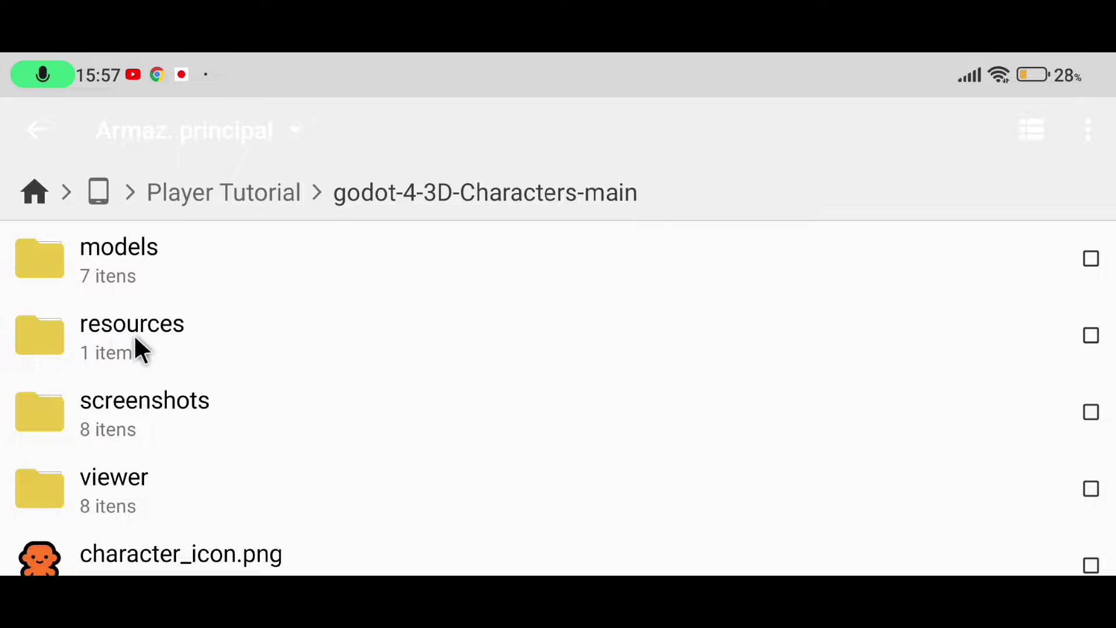
click(133, 273)
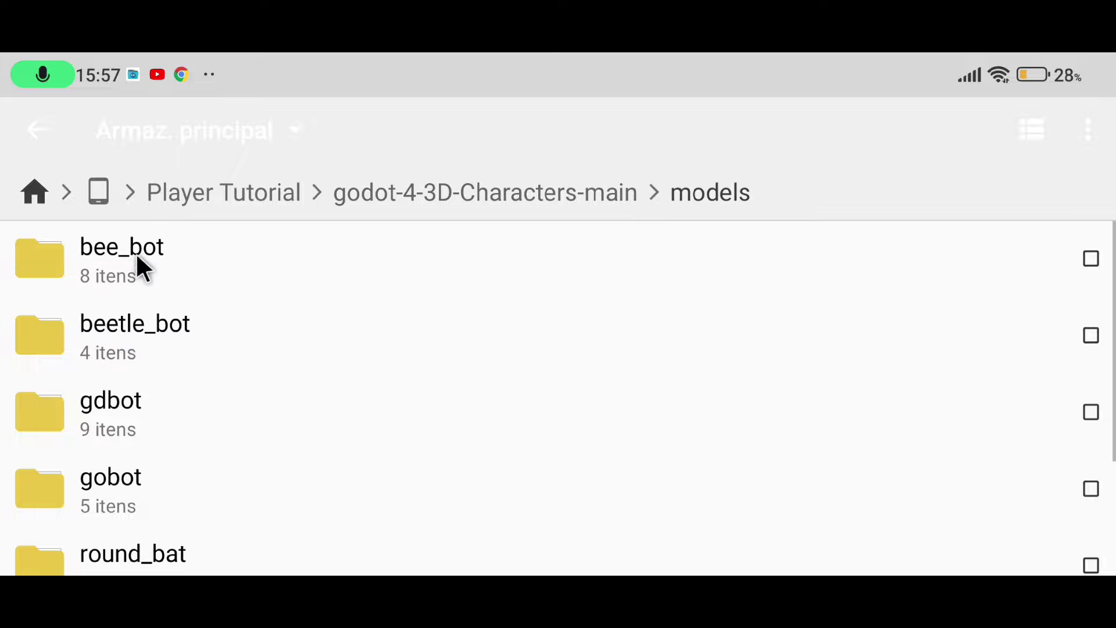
scroll(184, 486, down, 3)
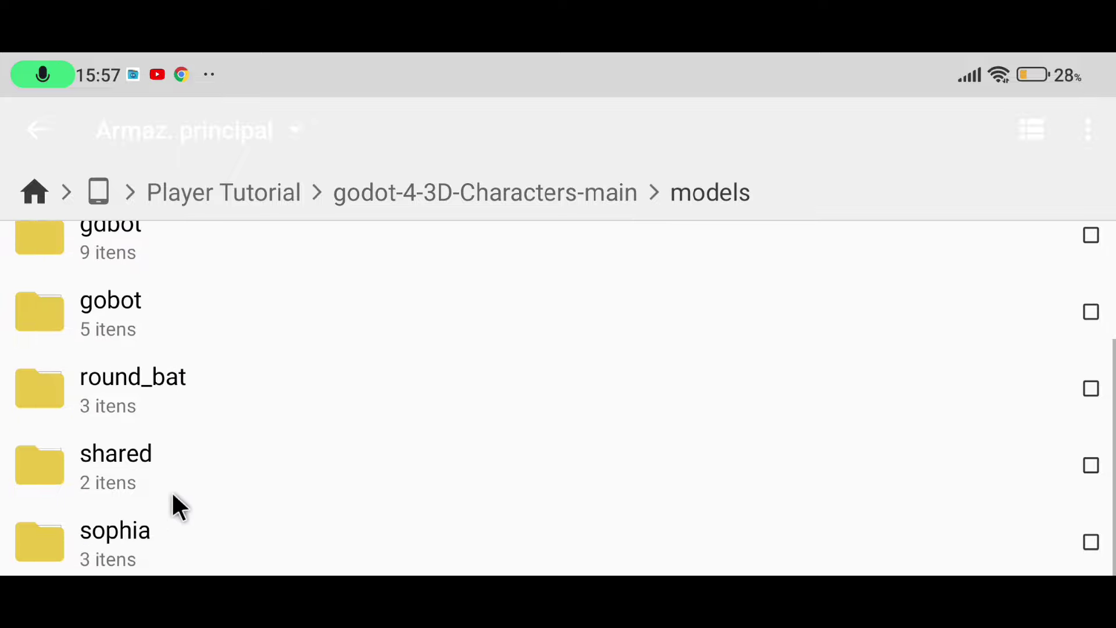
scroll(249, 303, up, 3)
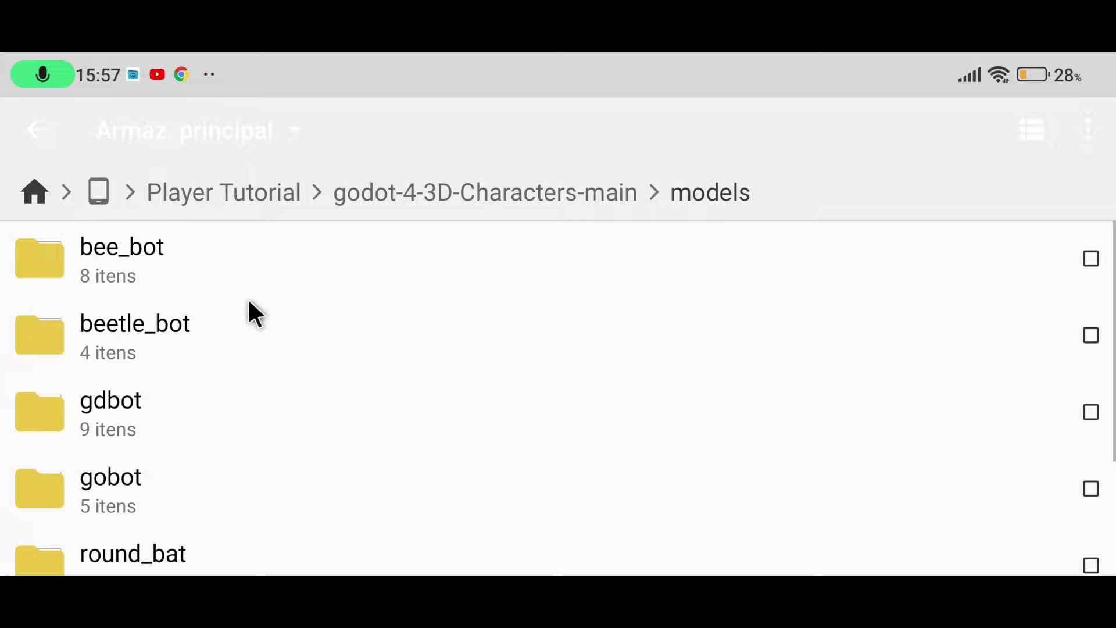
click(41, 139)
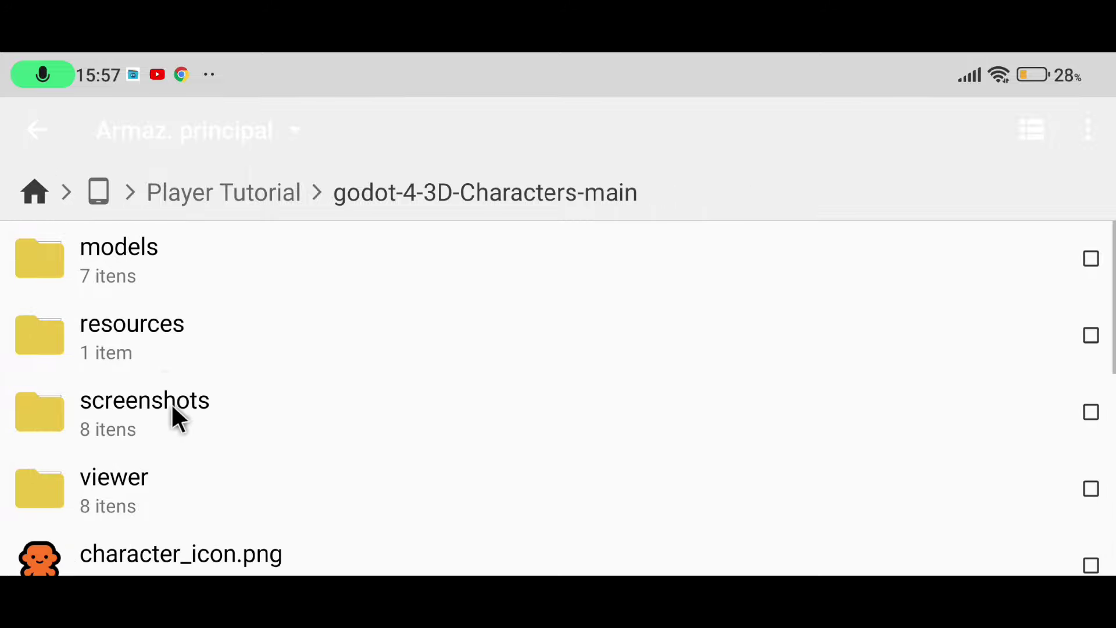
click(129, 328)
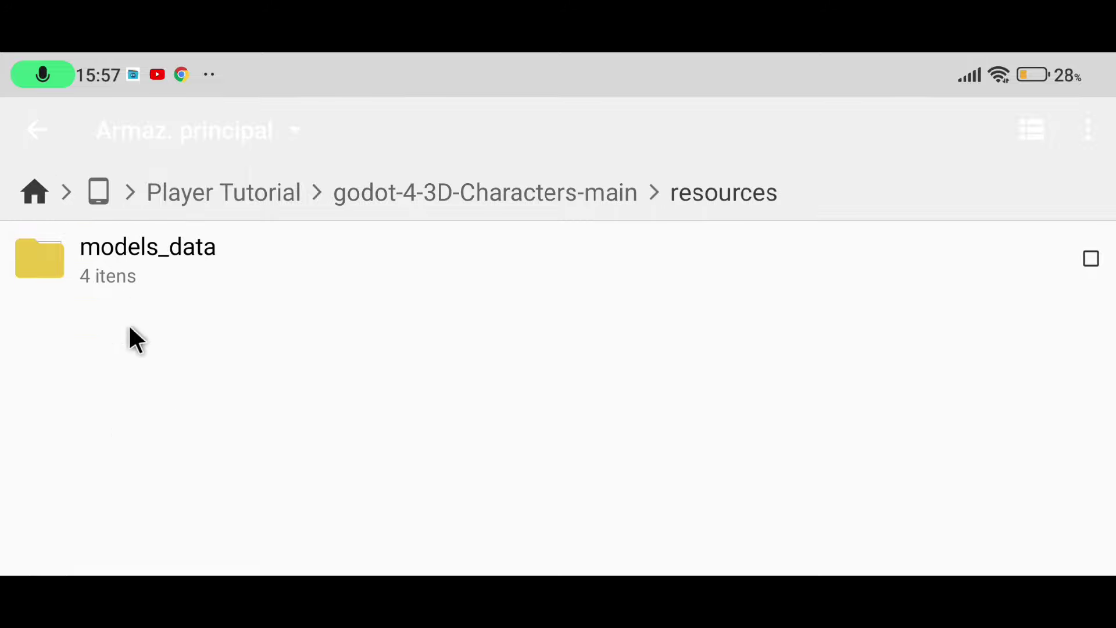
click(142, 278)
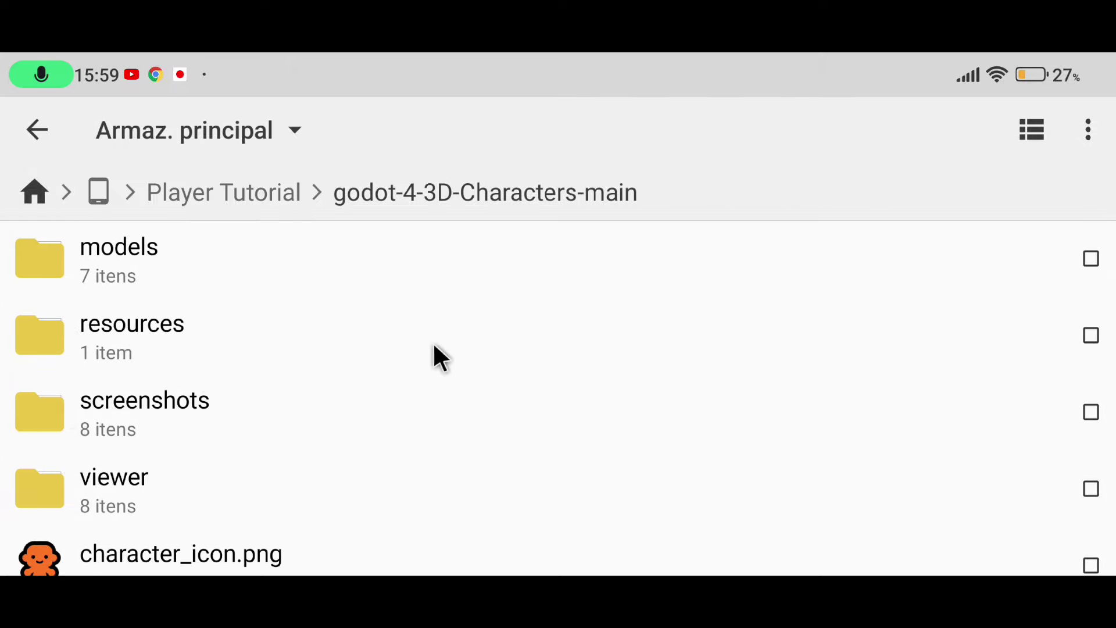
Copy the models and resources folders and paste them into Player Tutorial/Models.
click(1092, 336)
click(1091, 259)
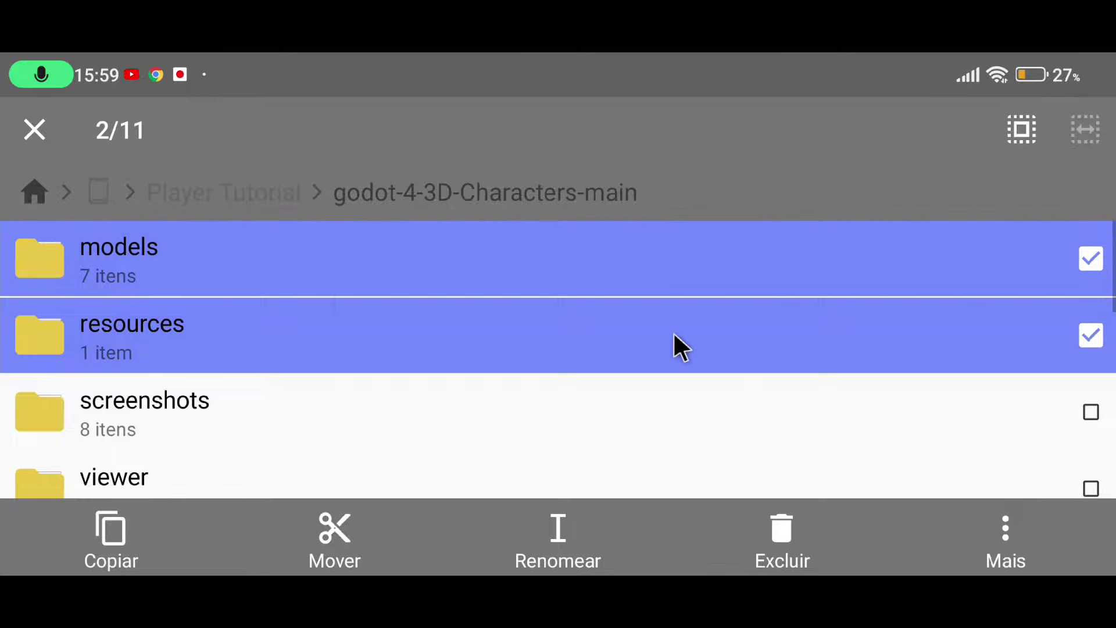
click(111, 547)
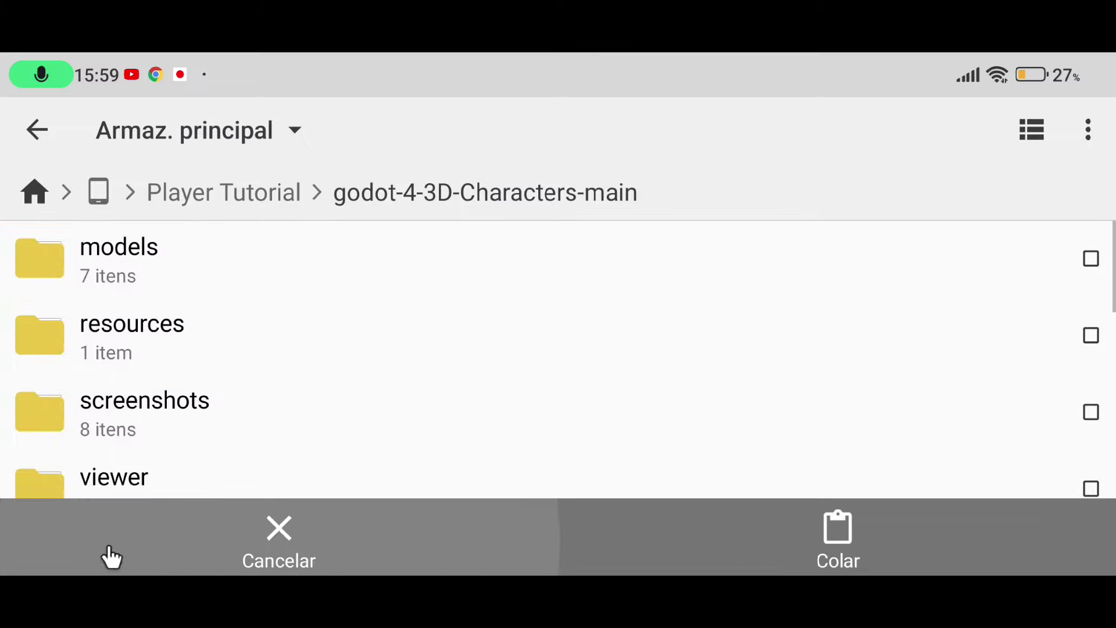
click(37, 140)
scroll(162, 341, down, 5)
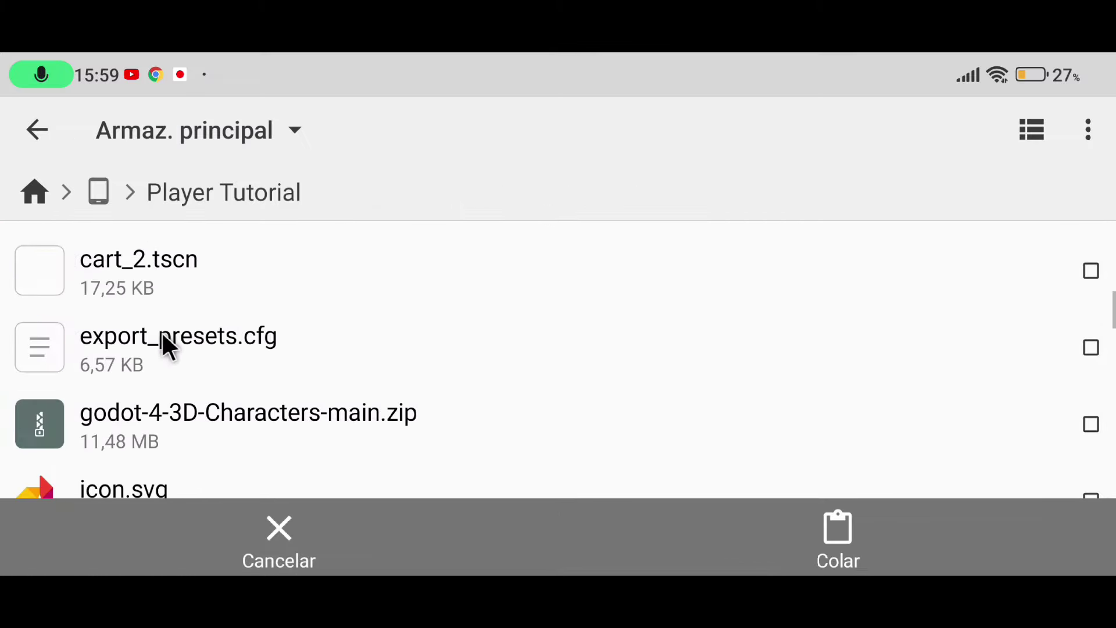
scroll(154, 349, up, 5)
click(151, 332)
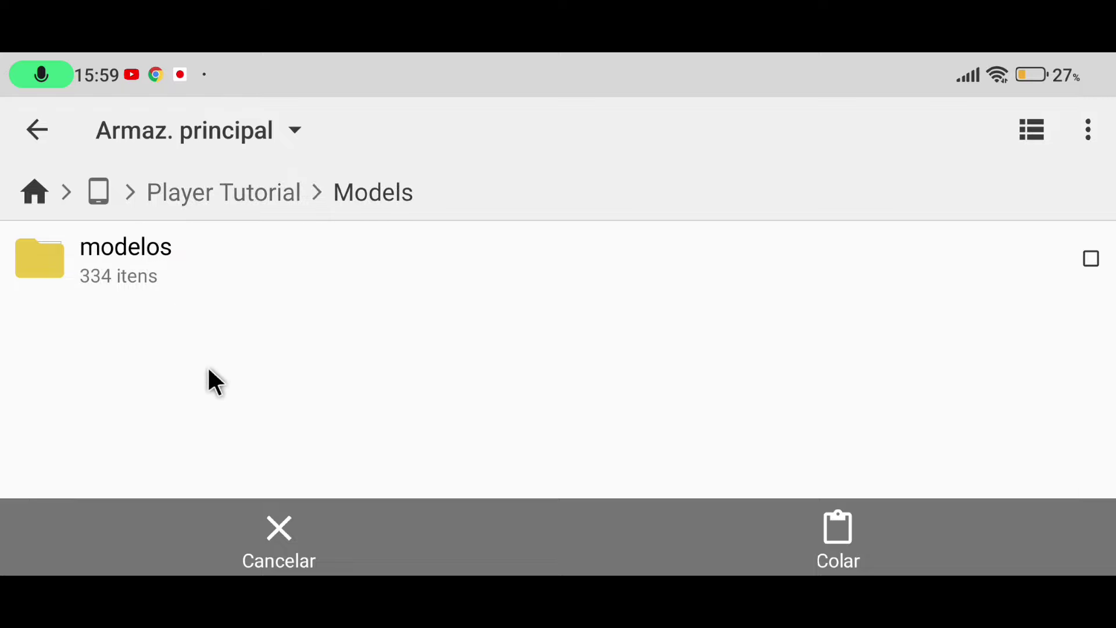
click(864, 561)
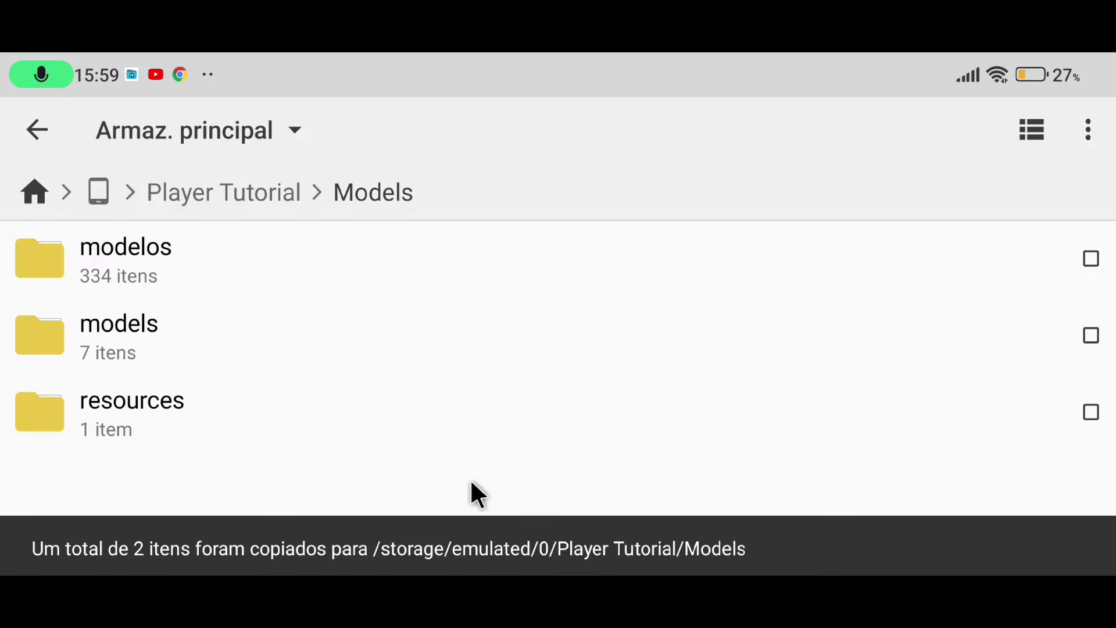
click(1087, 129)
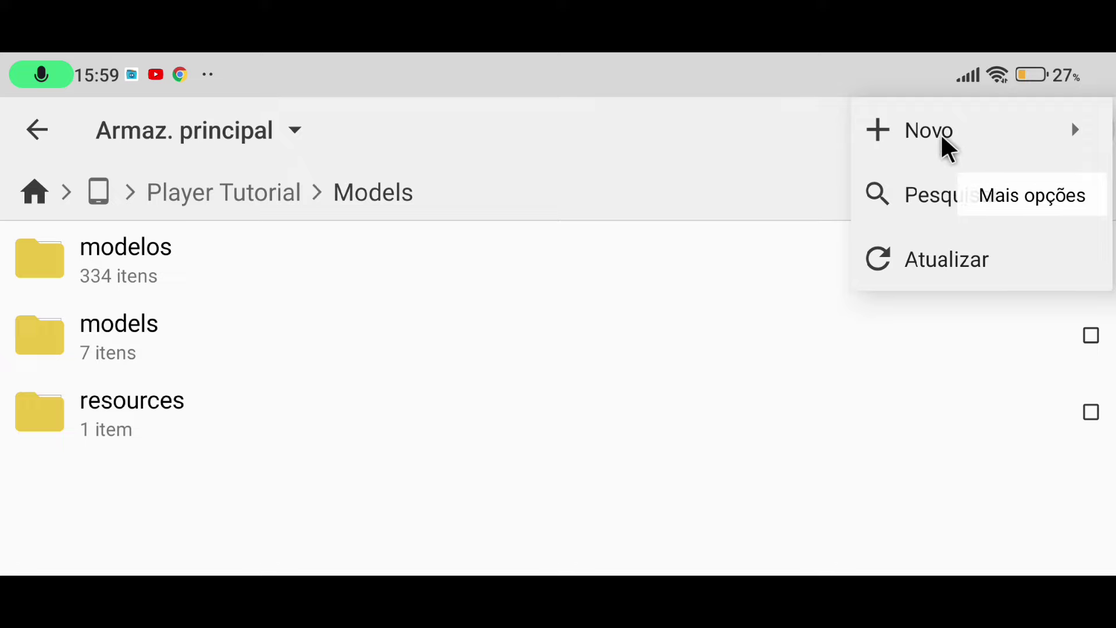
Create a new folder named personagens inside Models.
click(936, 145)
click(875, 261)
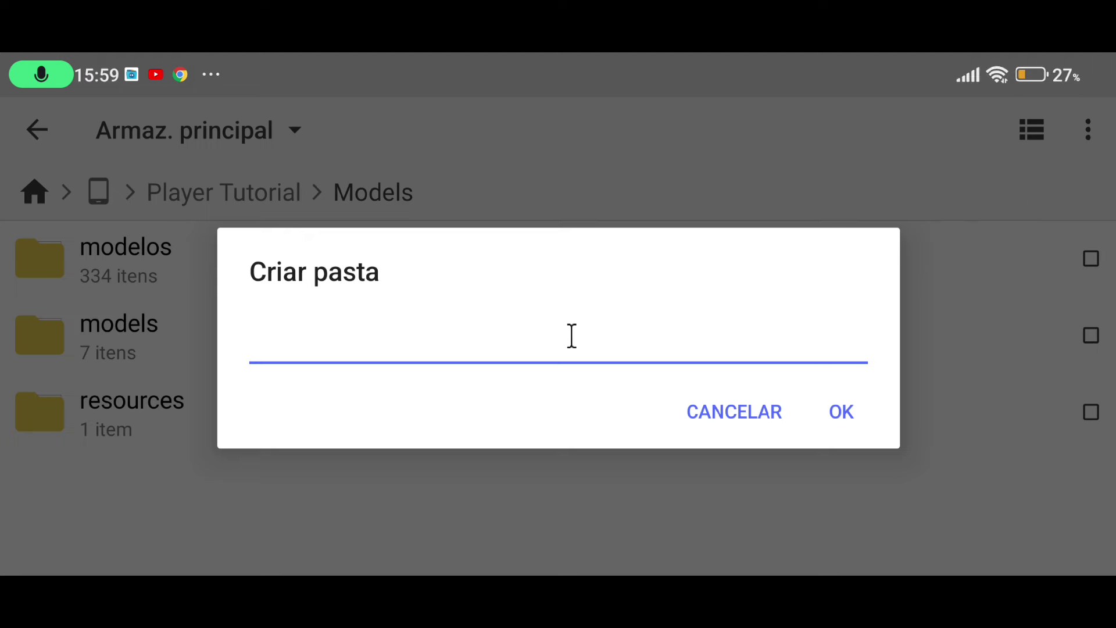
text(persdo)
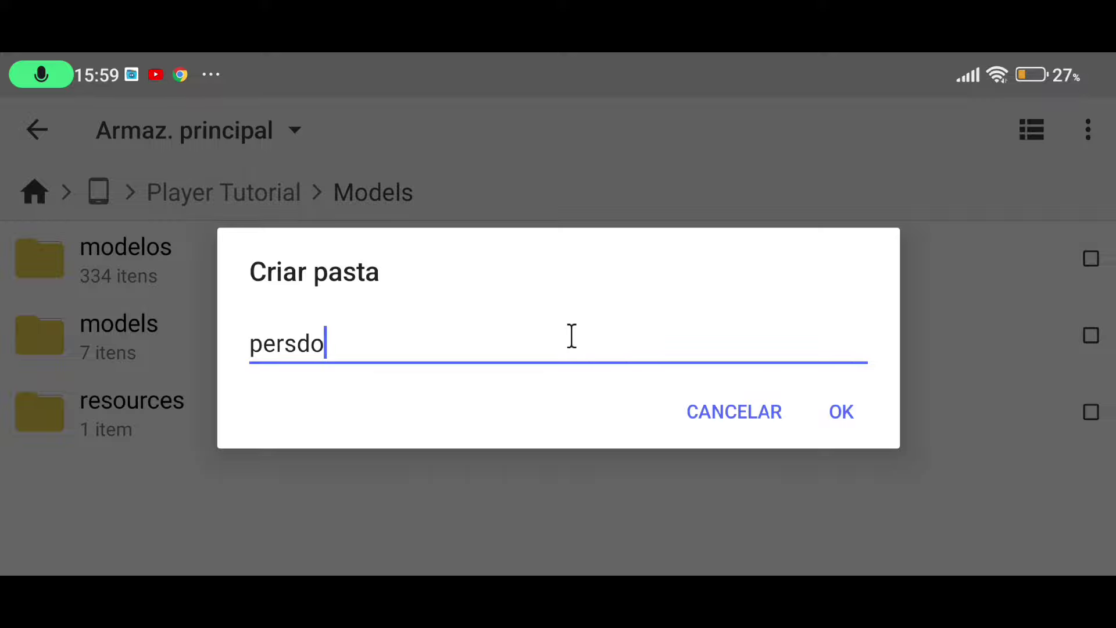
key(BackSpace)
key(BackSpace)
key(BackSpace)
text(nagens\)
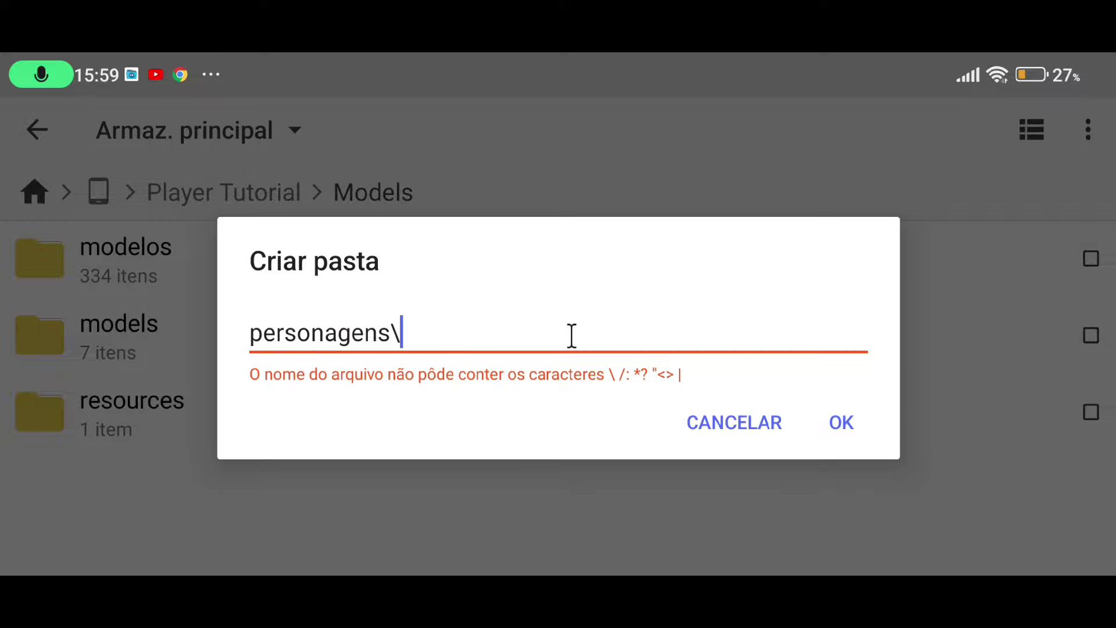
key(BackSpace)
key(Return)
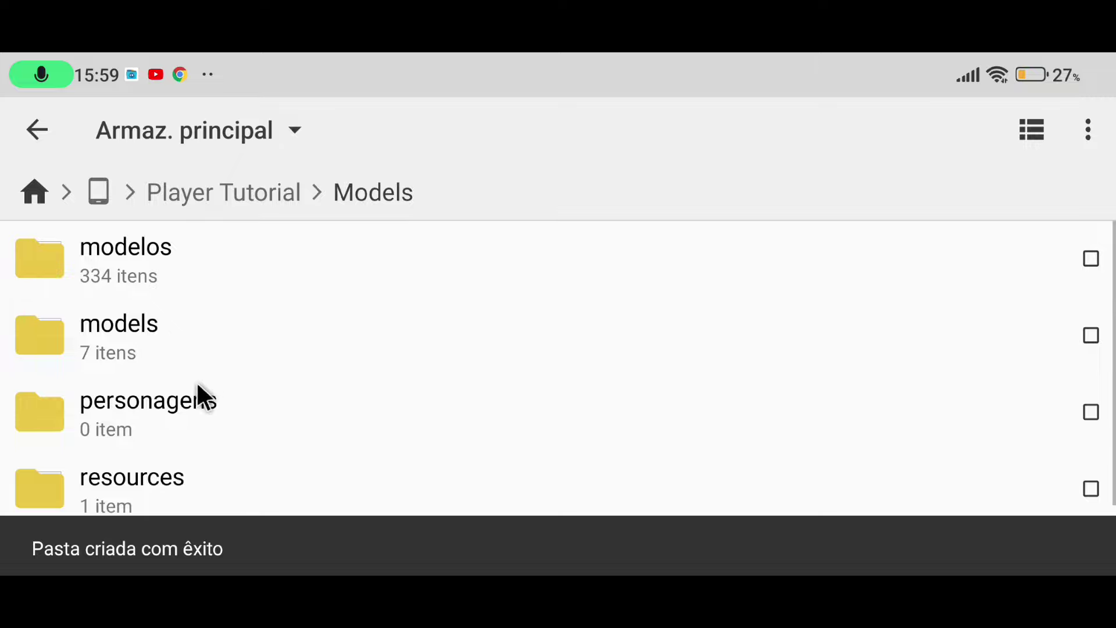
Copy the models and resources folders into personagens.
click(1085, 336)
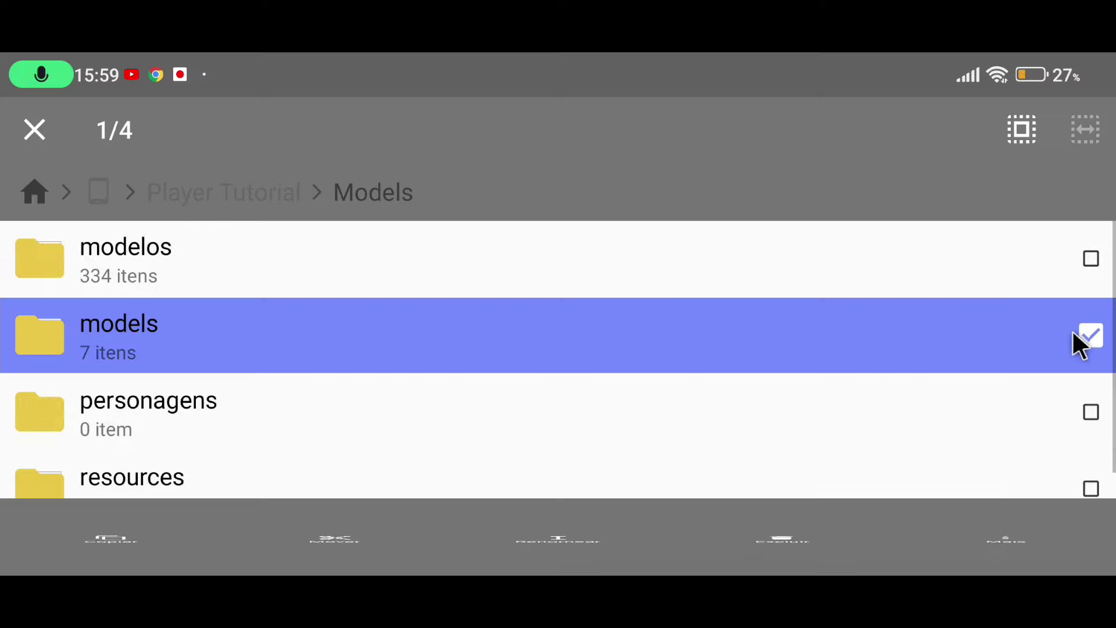
scroll(873, 357, down, 1)
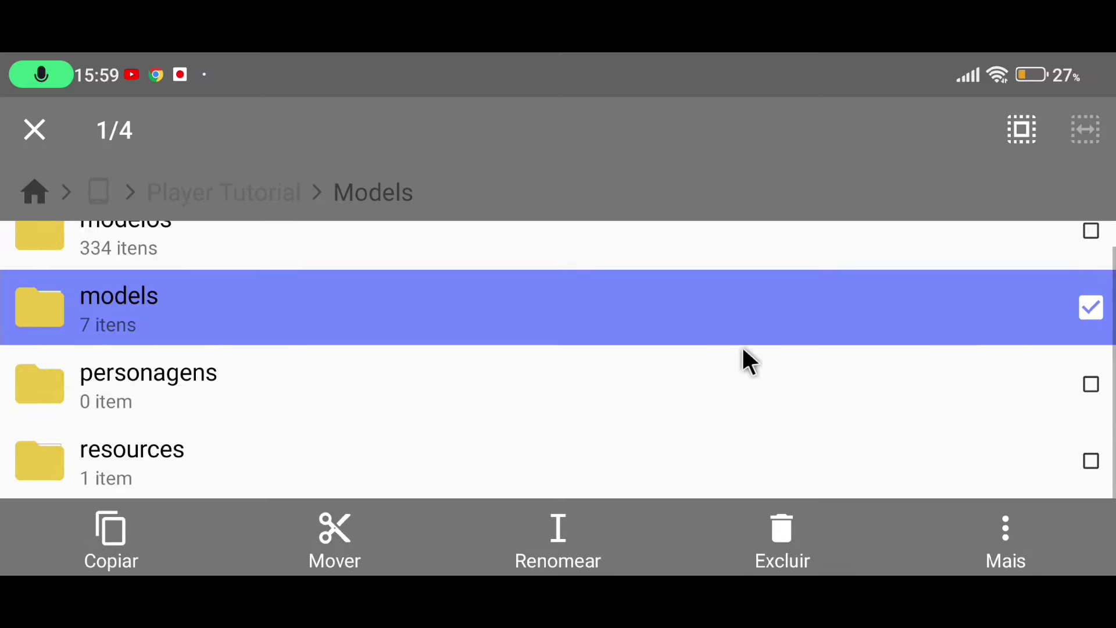
click(1090, 462)
click(117, 555)
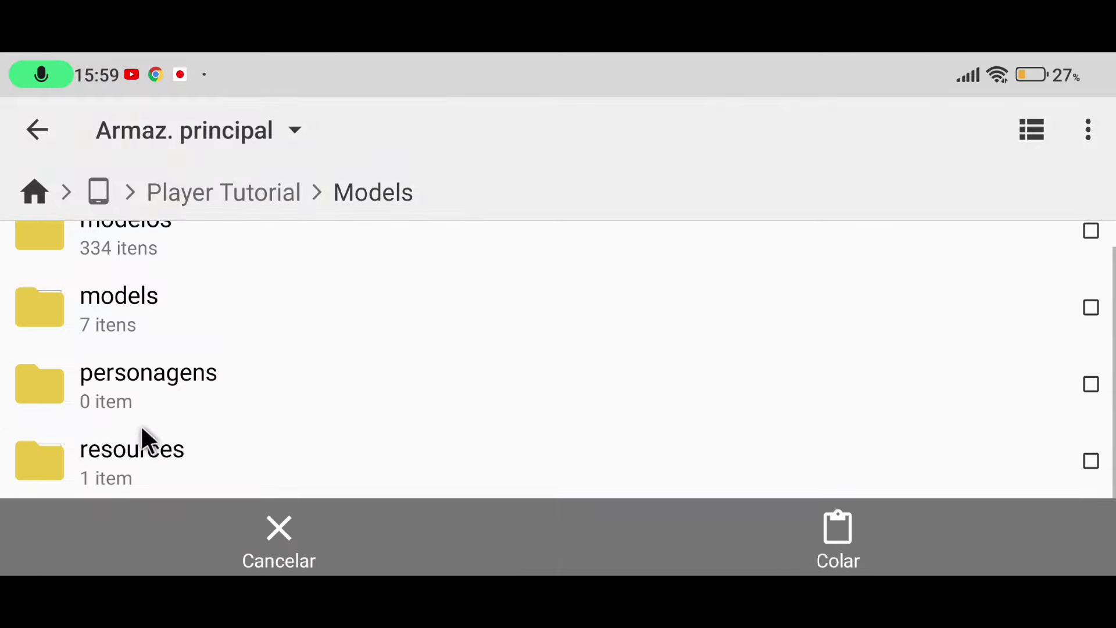
click(150, 404)
click(750, 564)
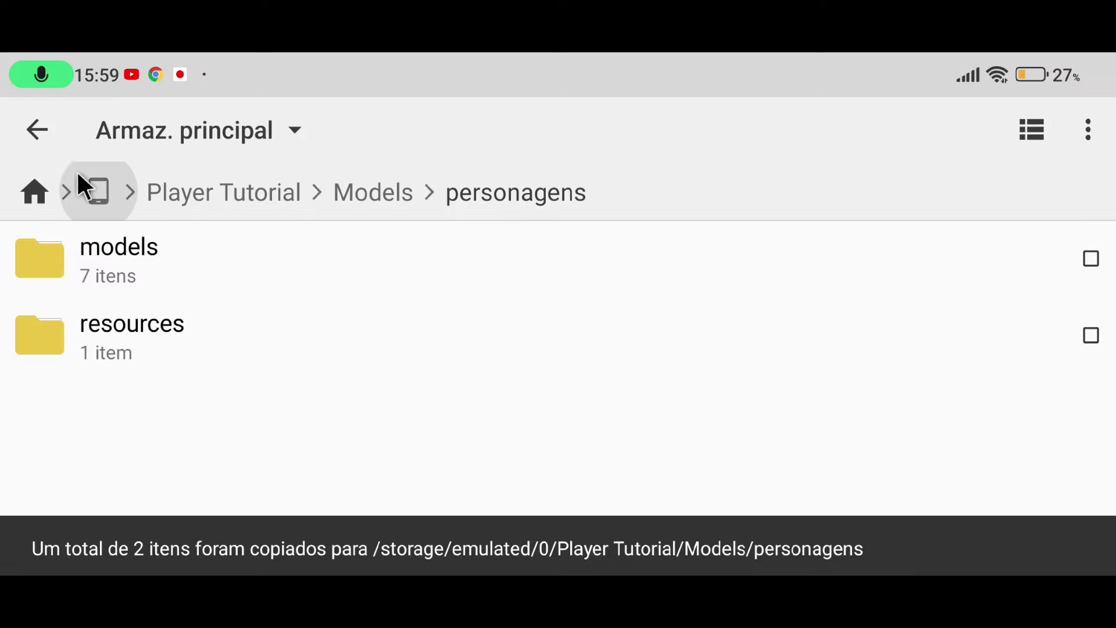
click(37, 129)
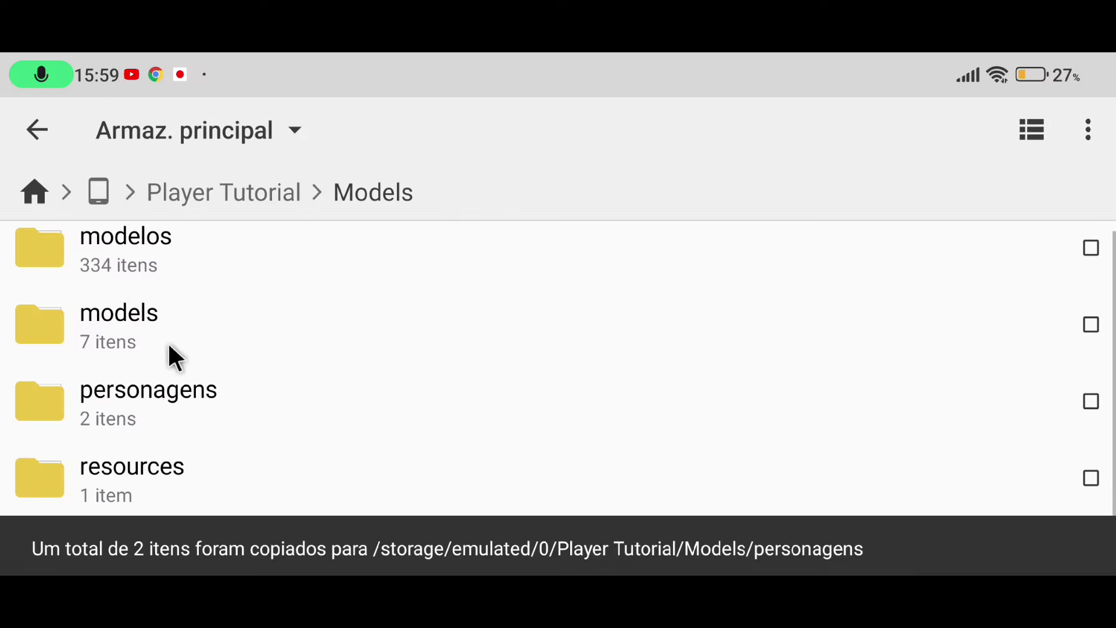
Trash the leftover models and resources folders from Models, then return to Player Tutorial.
click(1091, 325)
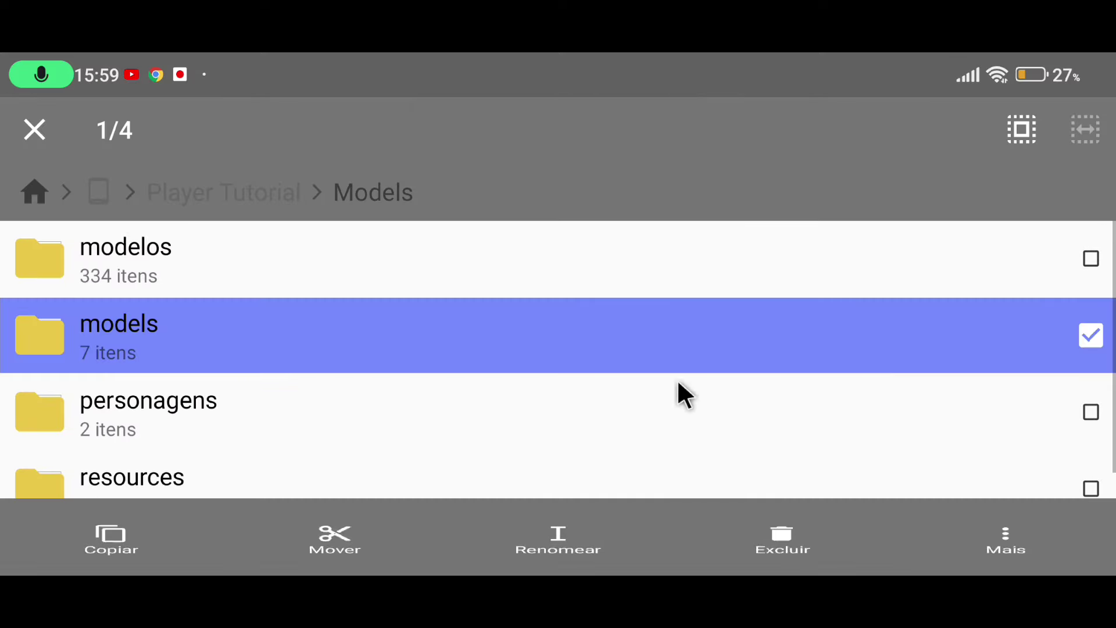
click(1083, 463)
click(782, 532)
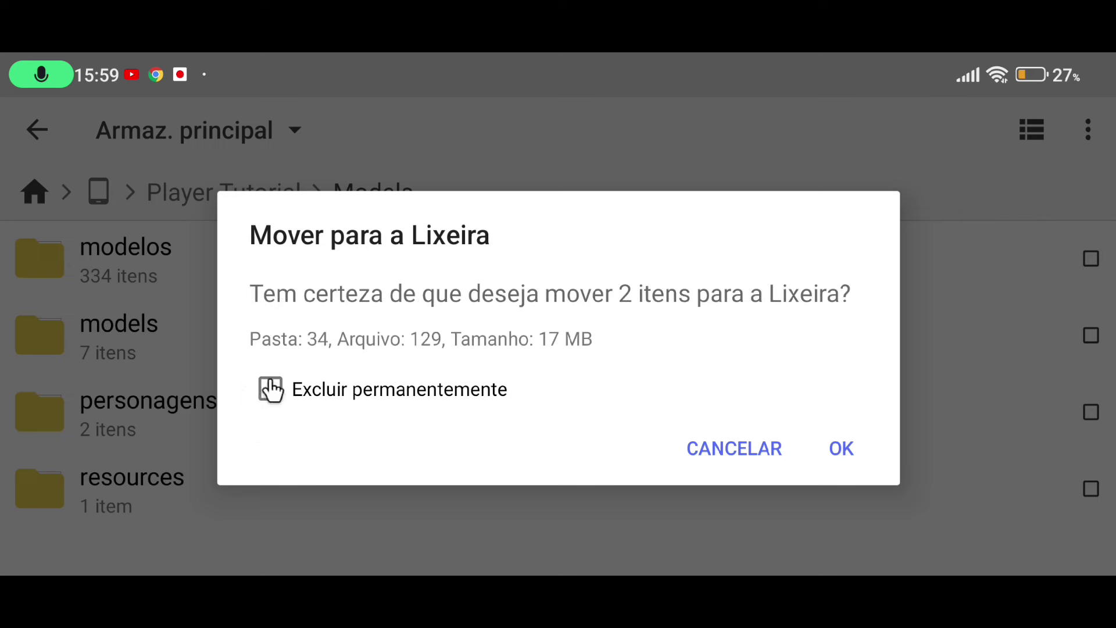
click(840, 447)
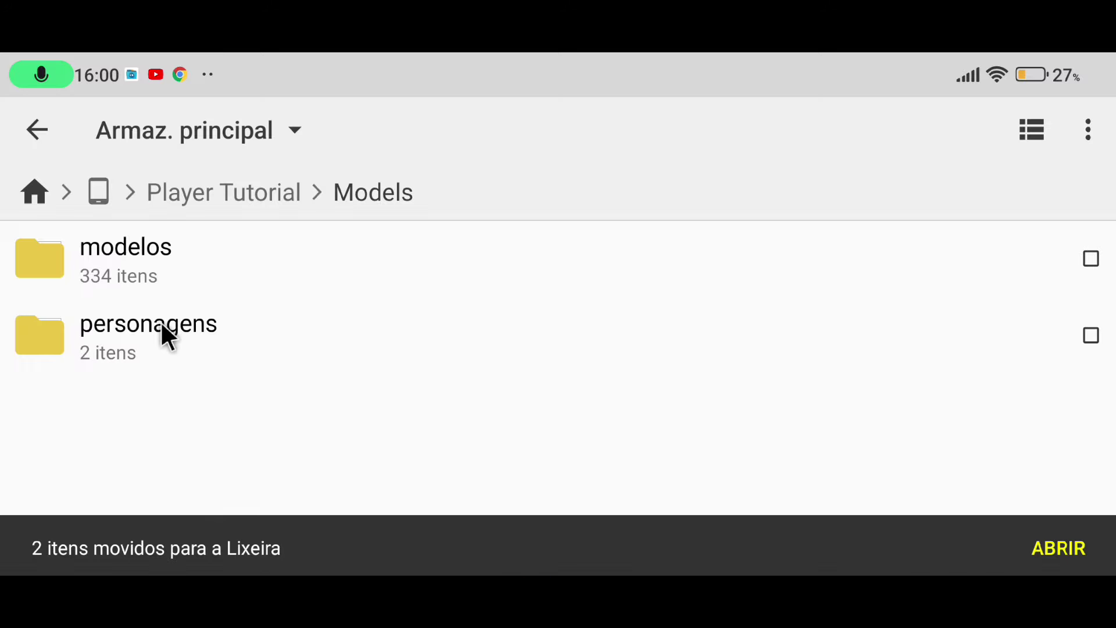
click(214, 194)
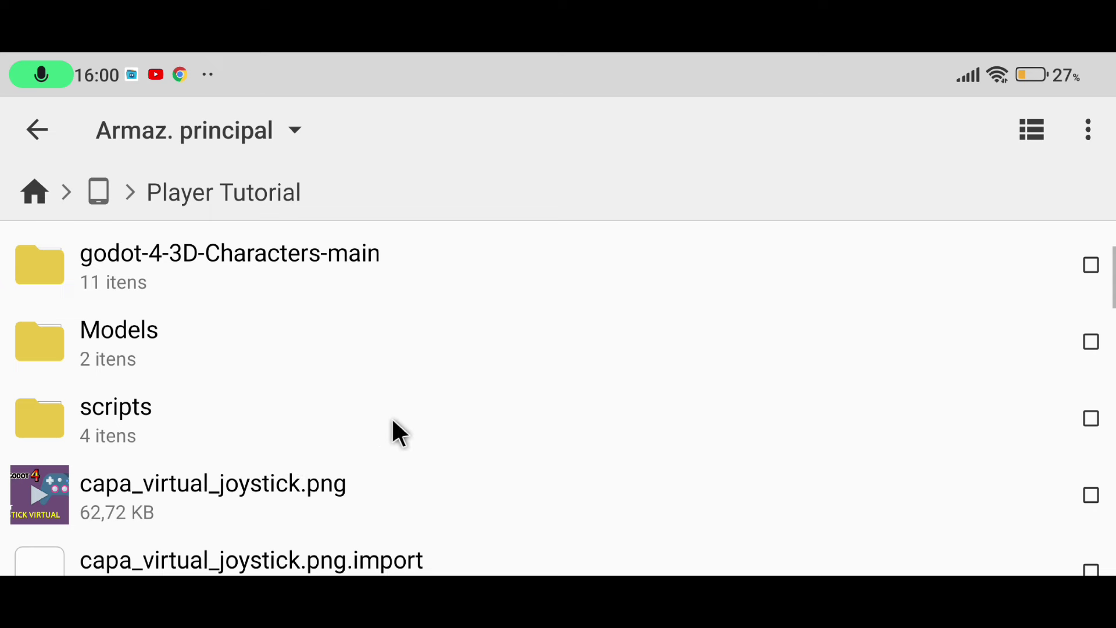
Return to Godot and switch to the jogo garden scene.
drag(482, 569, 531, 340)
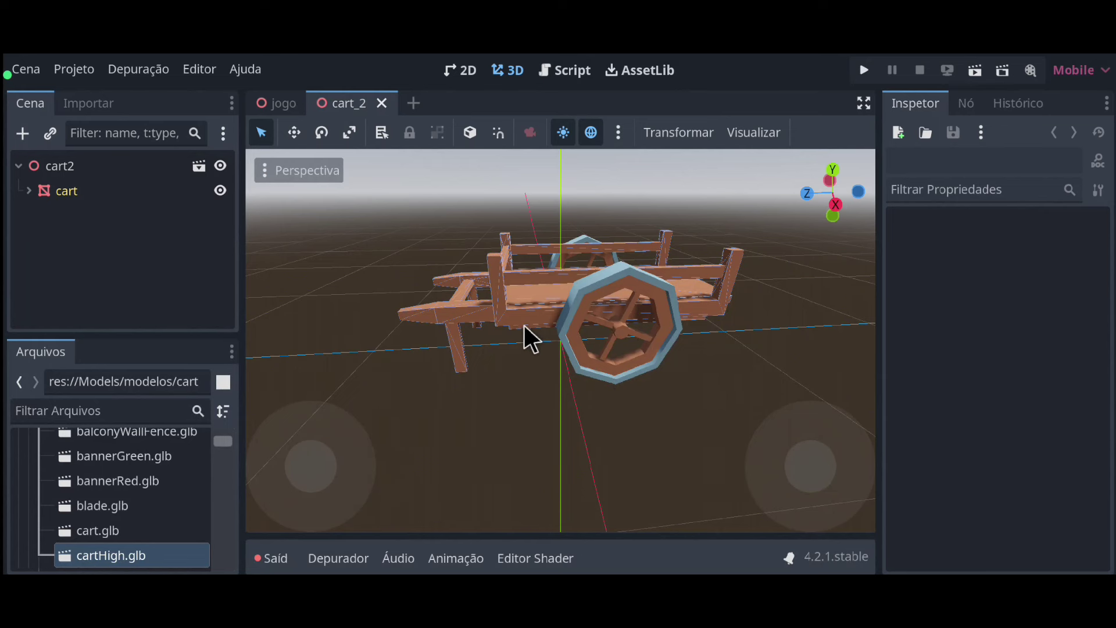
scroll(621, 327, down, 6)
scroll(631, 346, up, 6)
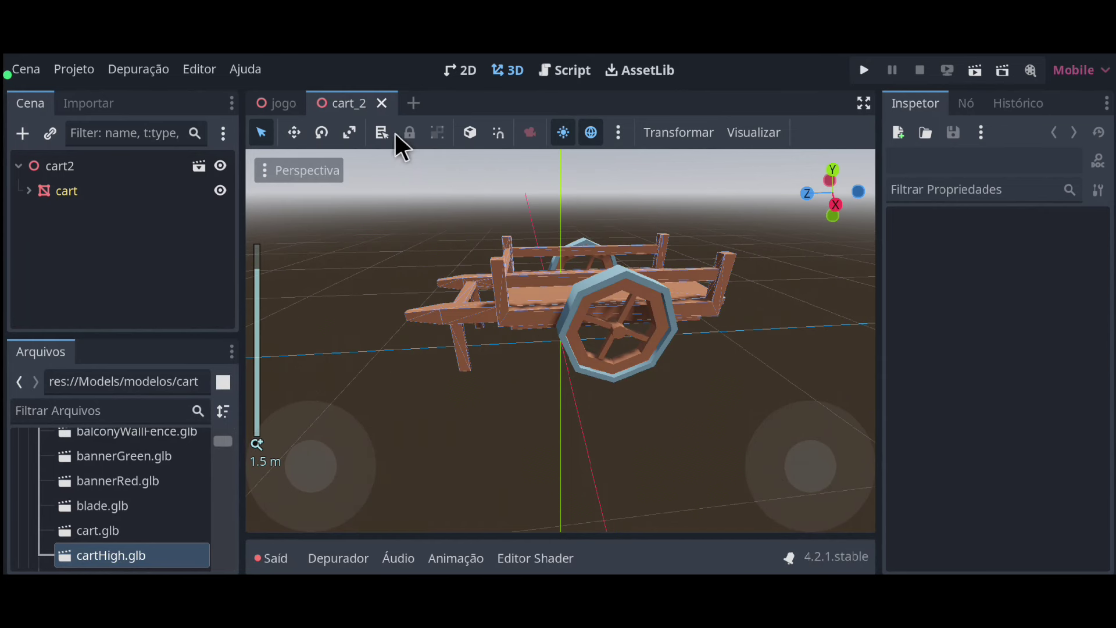
click(285, 107)
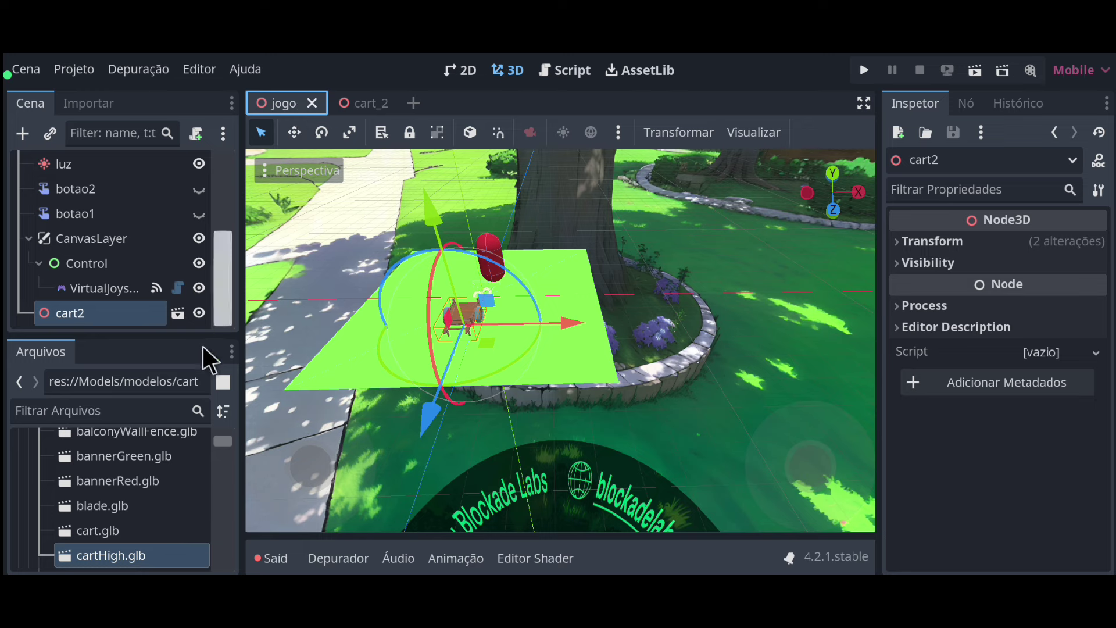
scroll(87, 526, up, 10)
scroll(35, 495, down, 1)
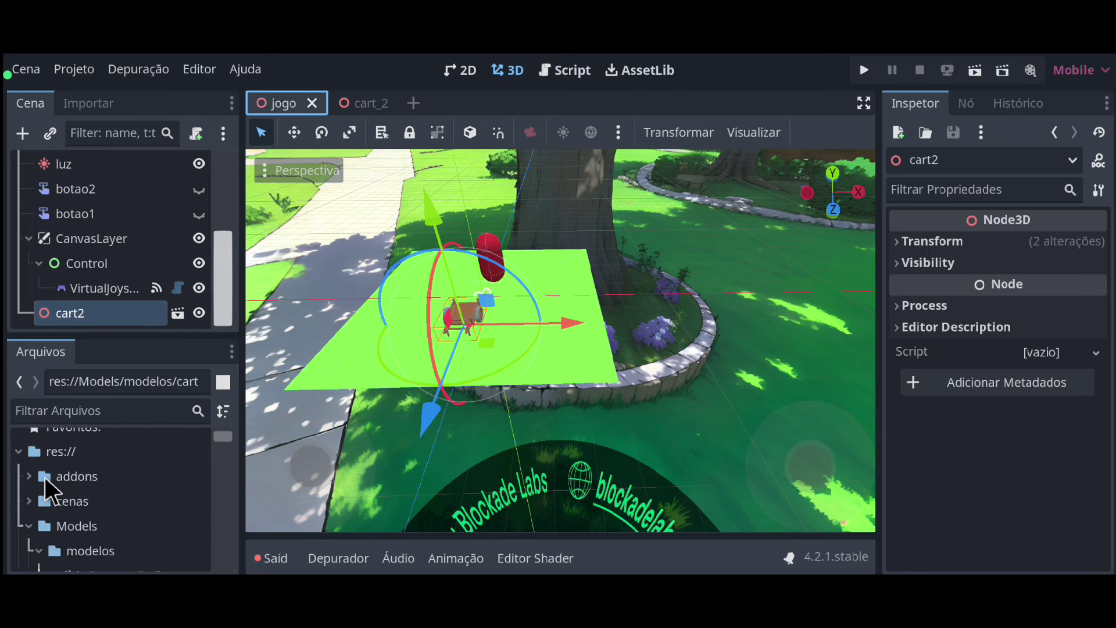
click(19, 457)
Collapse modelos and expand personagens and its models folder in the FileSystem dock.
scroll(71, 476, down, 2)
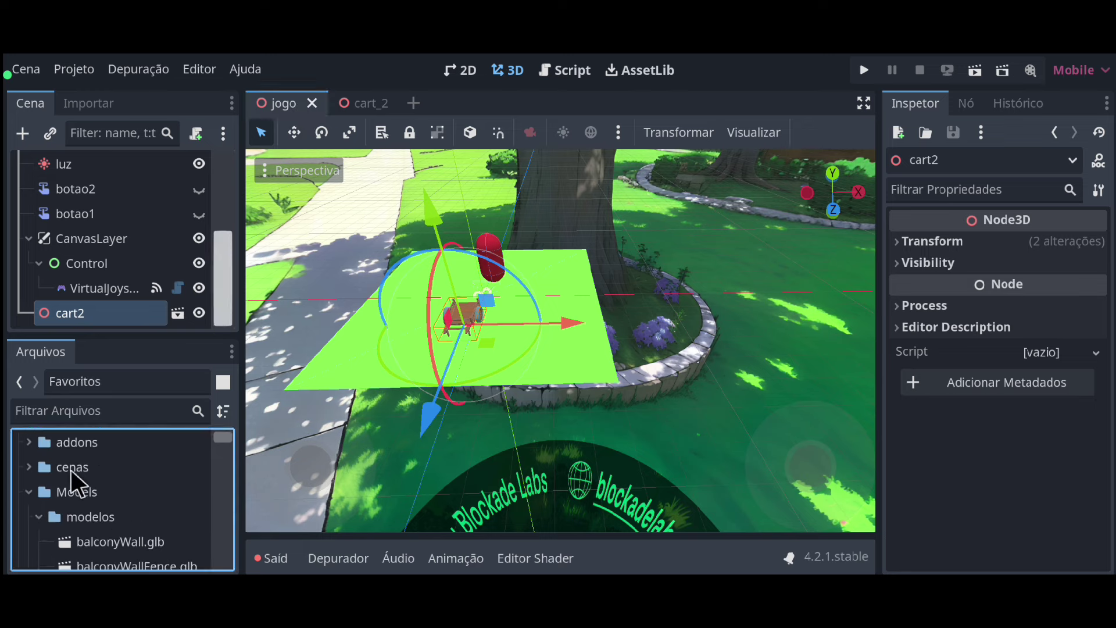
scroll(68, 500, down, 1)
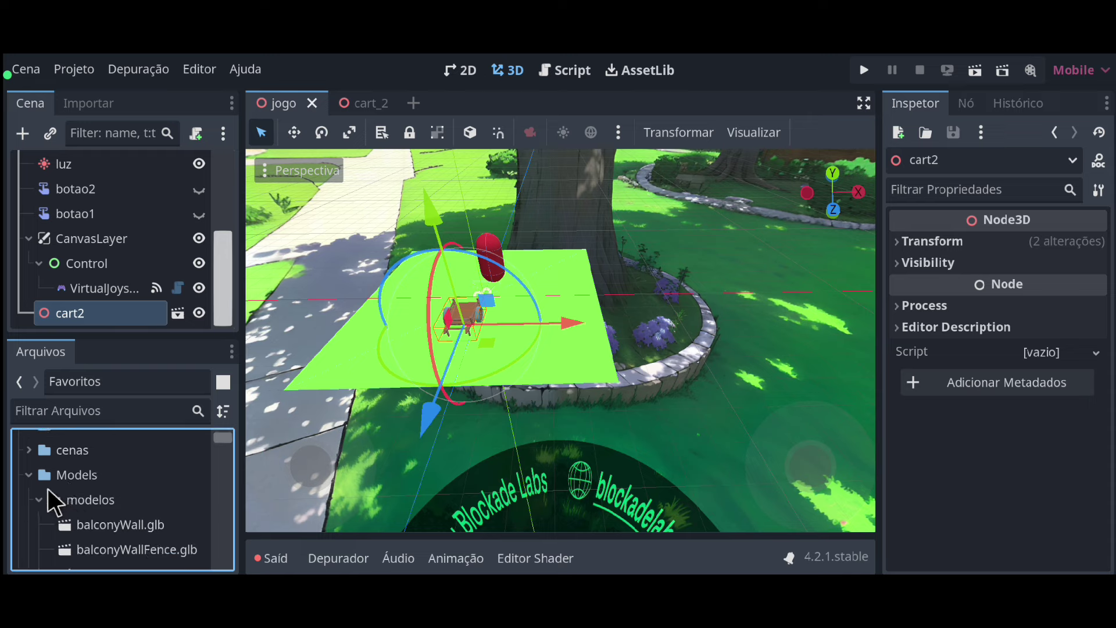
click(38, 500)
click(39, 525)
scroll(88, 499, down, 2)
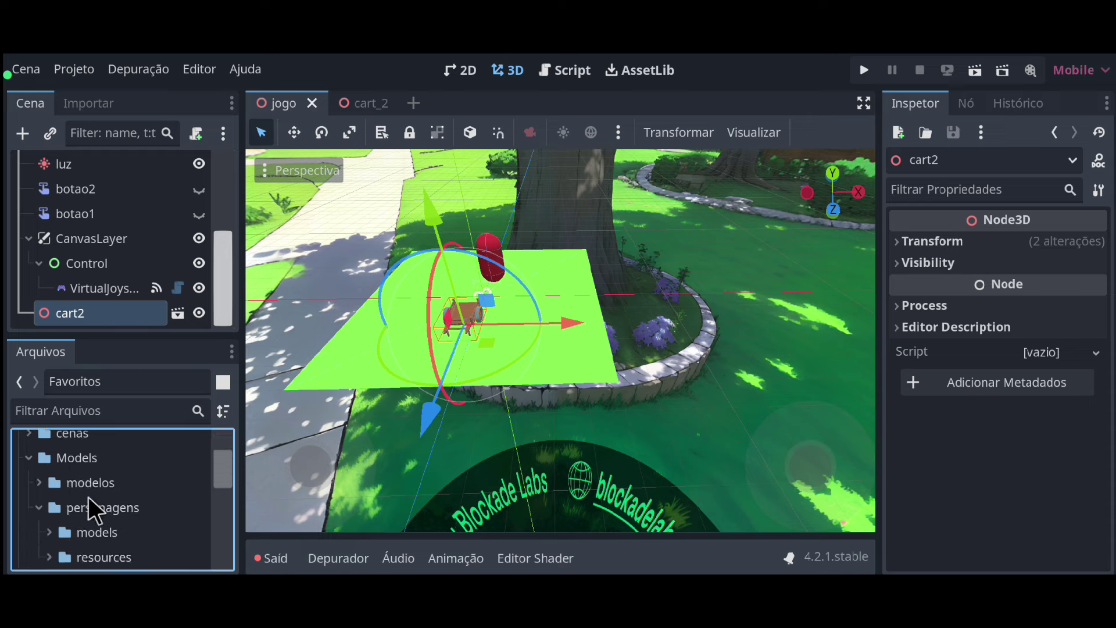
scroll(93, 516, down, 1)
click(49, 498)
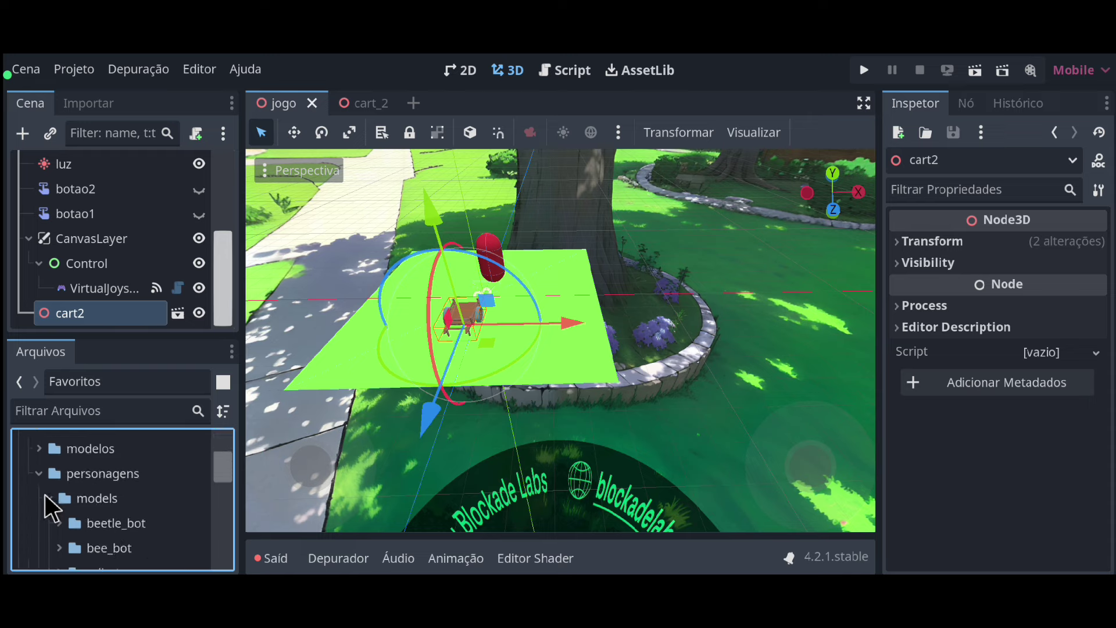
scroll(86, 483, down, 2)
scroll(98, 501, down, 2)
mouse_move(373, 399)
middle_down()
mouse_move(604, 305)
mouse_move(375, 305)
mouse_move(469, 295)
middle_up()
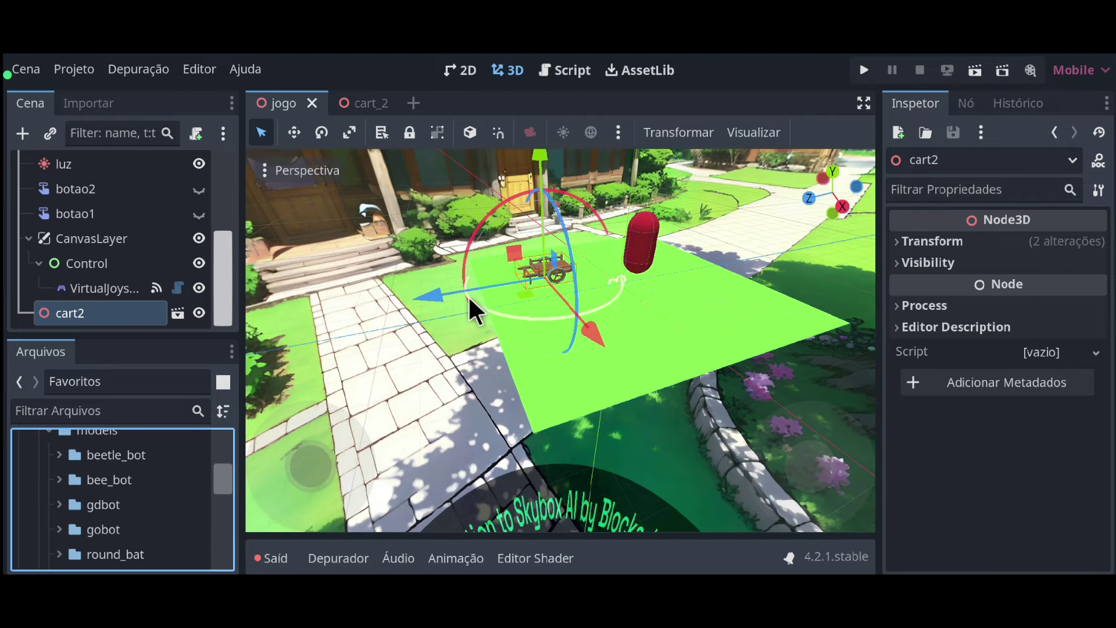
Expand the sophia character and model folders and select sophia.glb.
scroll(121, 539, down, 1)
scroll(120, 538, down, 1)
scroll(119, 538, down, 1)
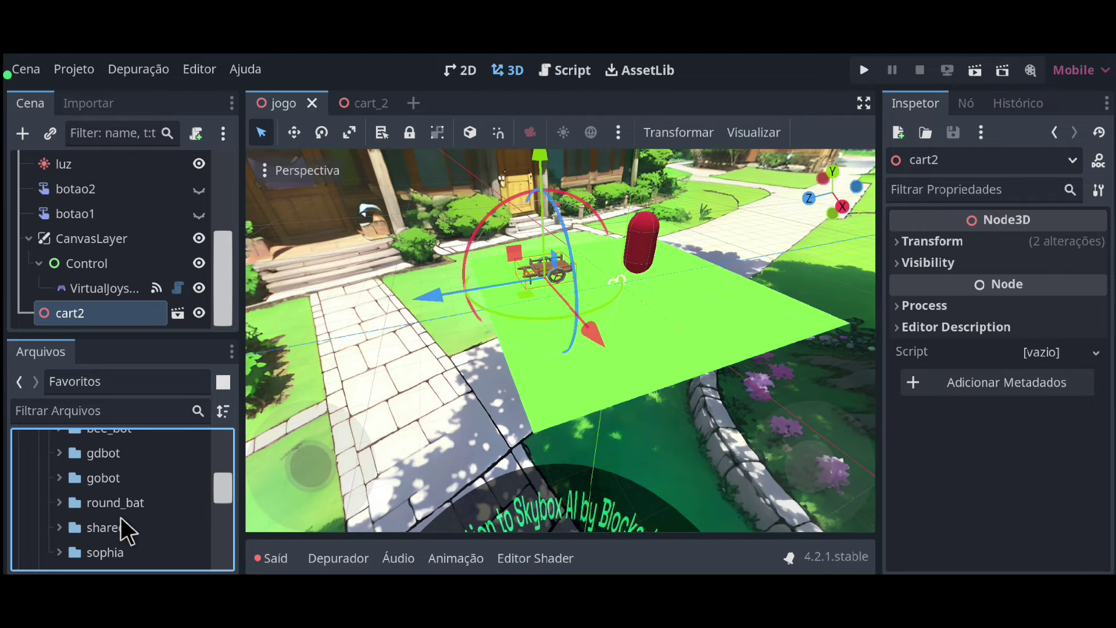
scroll(97, 538, down, 1)
click(62, 518)
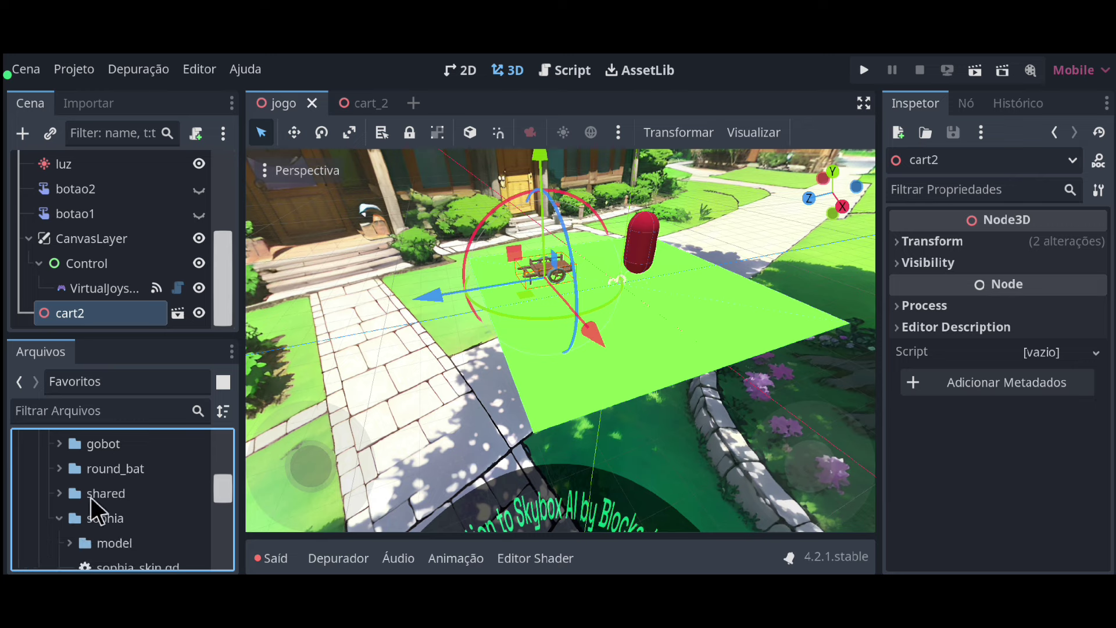
scroll(97, 512, down, 1)
click(69, 509)
scroll(116, 498, down, 1)
scroll(109, 517, down, 1)
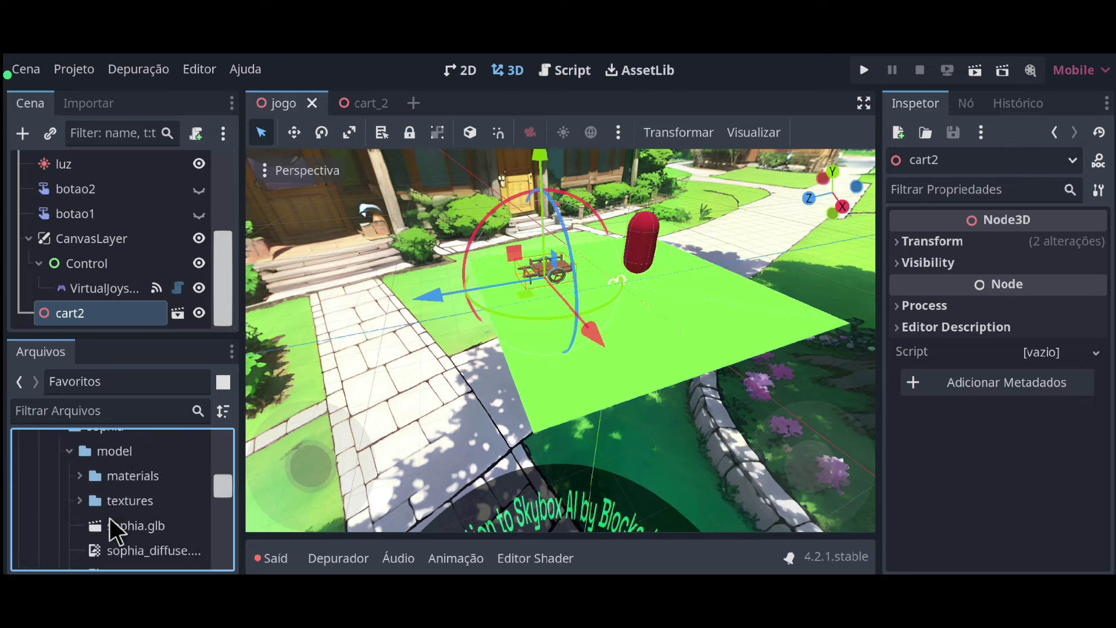
click(123, 524)
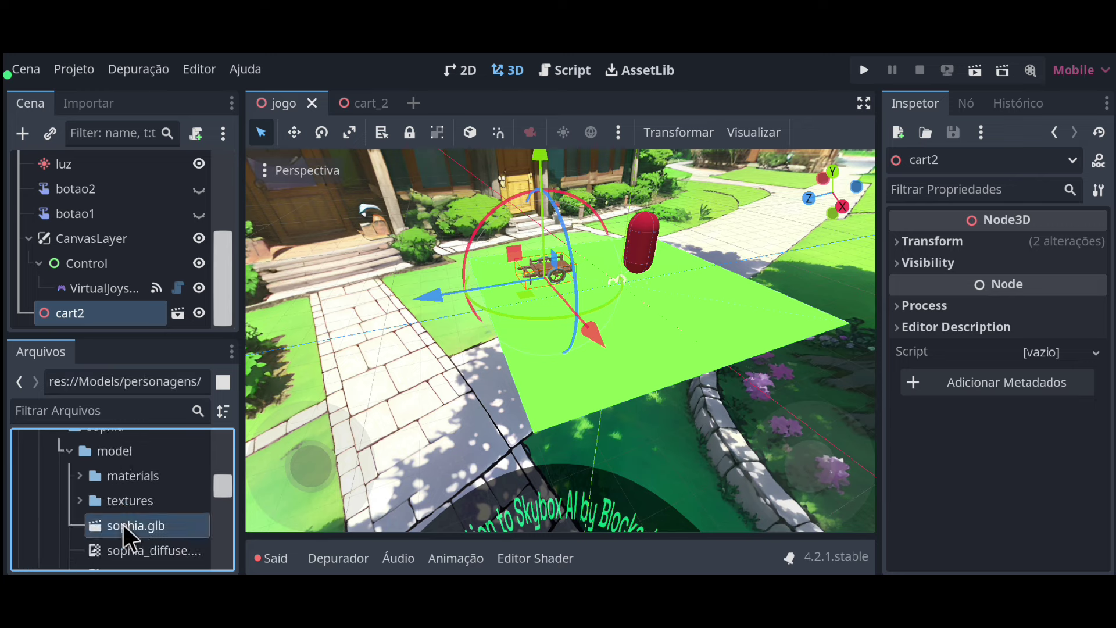
Inspect sophia.glb in Advanced Import Settings, rotating its preview, then close the window.
drag(123, 525, 133, 517)
double_click(133, 518)
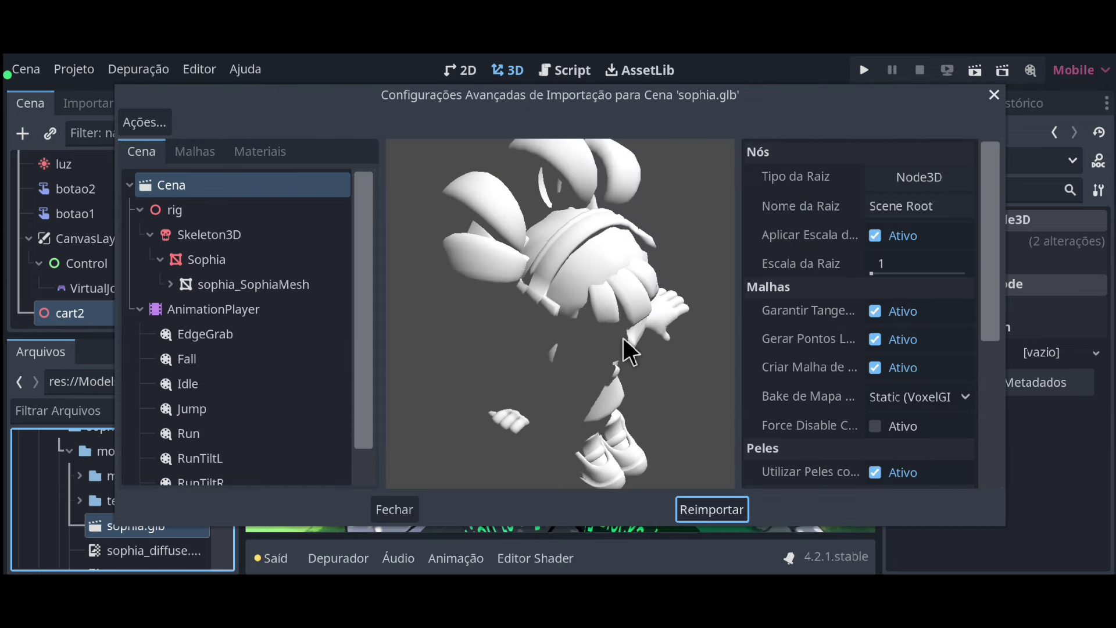
mouse_move(623, 337)
mouse_down()
mouse_move(573, 271)
mouse_move(559, 312)
mouse_move(519, 267)
mouse_move(536, 267)
mouse_move(568, 319)
mouse_move(599, 299)
mouse_move(589, 282)
mouse_up()
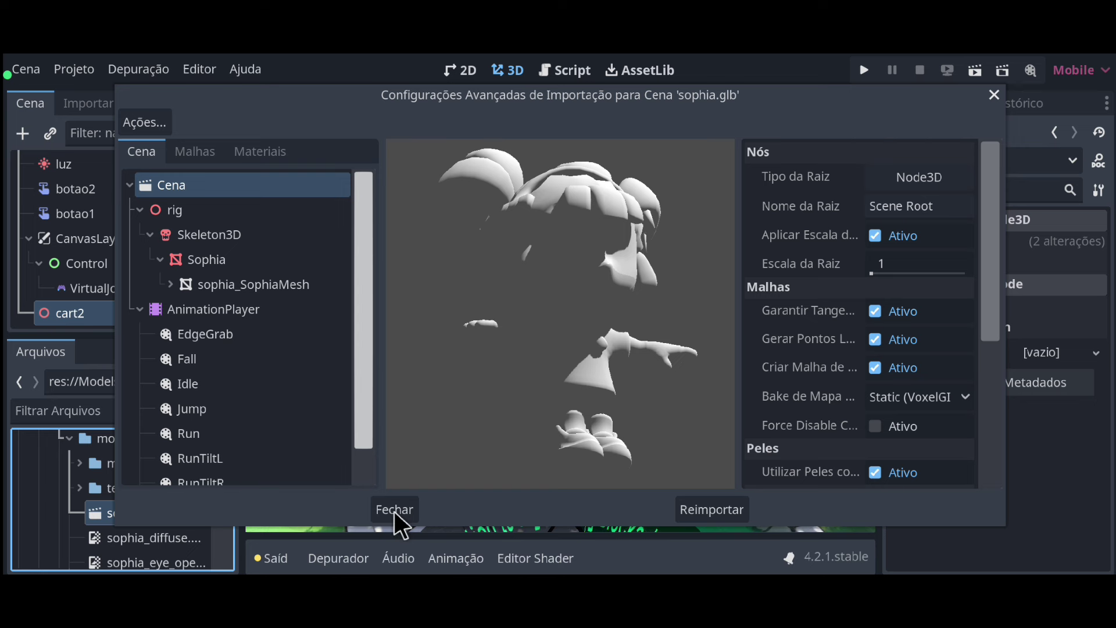
click(397, 512)
Open the import settings for sophia.glb in the personagens folder.
click(103, 487)
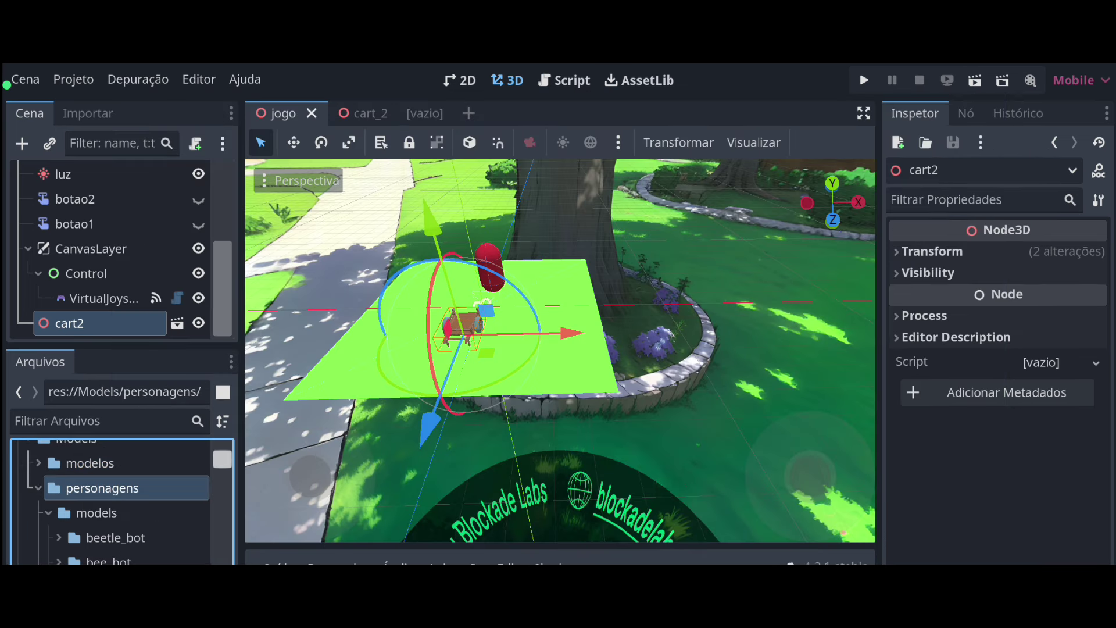
click(38, 488)
click(39, 488)
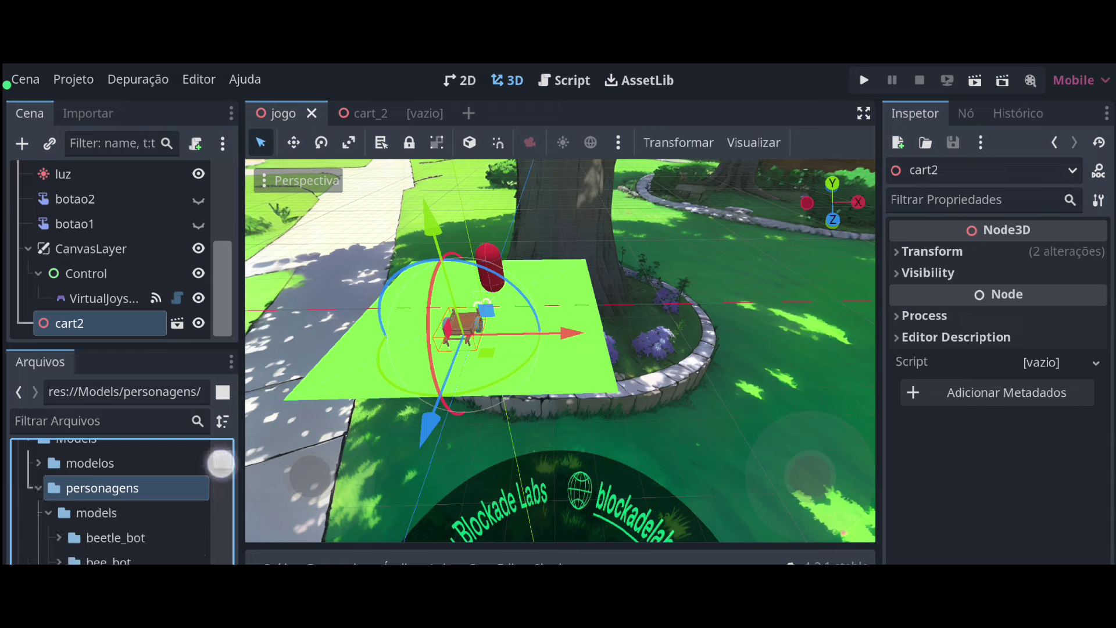
drag(222, 459, 226, 521)
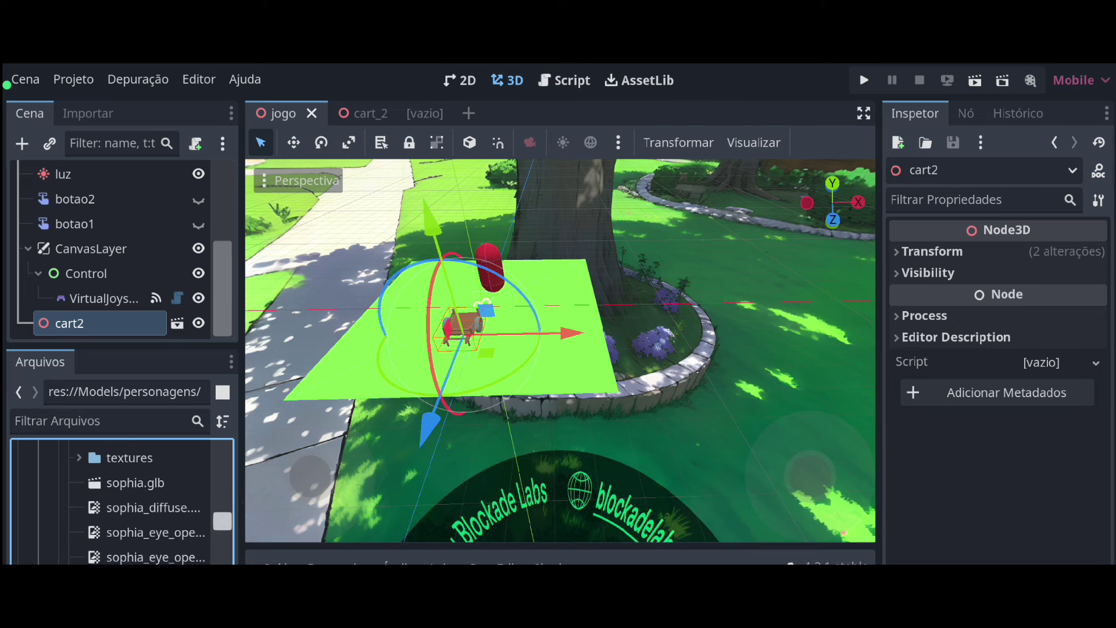
click(128, 482)
double_click(129, 482)
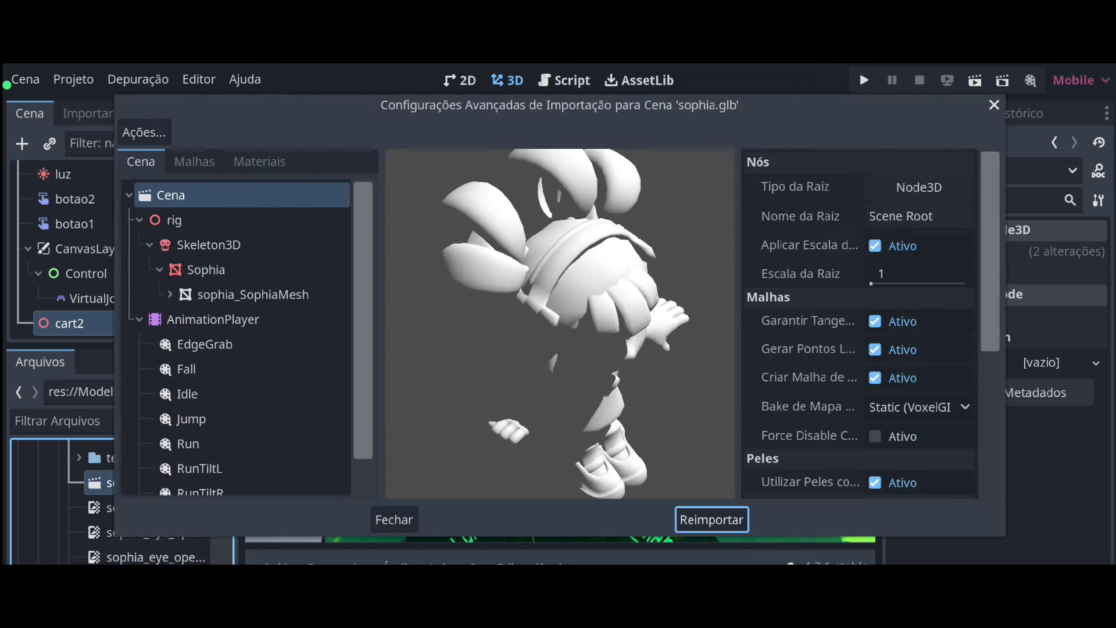
Play sophia's Run animation in the preview, rotating the model, then close the window.
mouse_move(406, 323)
mouse_down()
mouse_move(466, 324)
mouse_move(483, 348)
mouse_up()
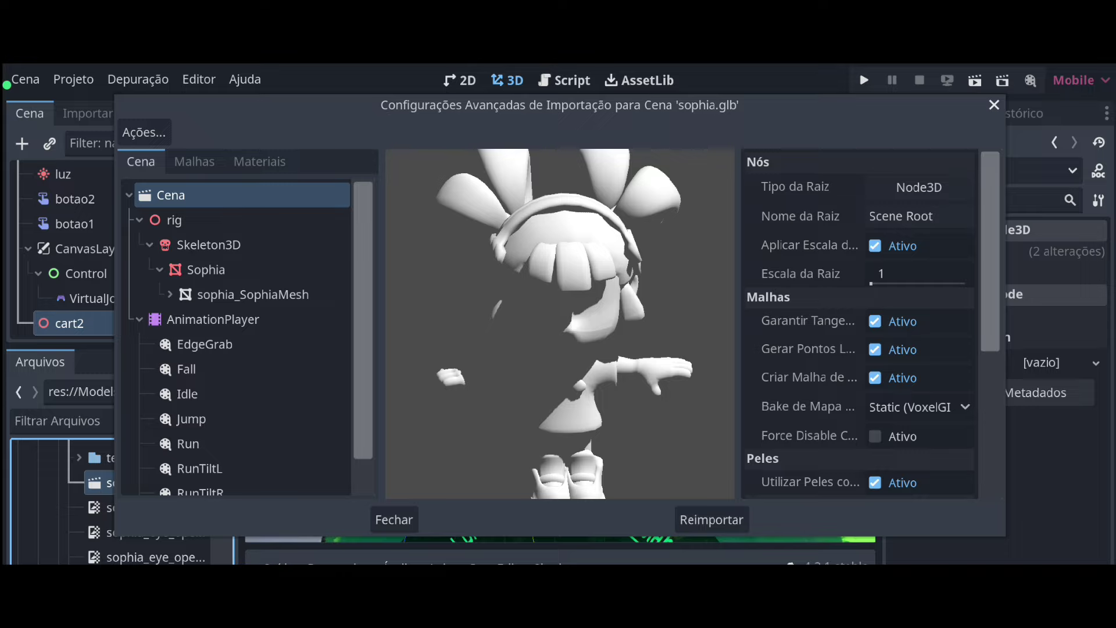
drag(511, 401, 481, 389)
click(191, 443)
click(402, 483)
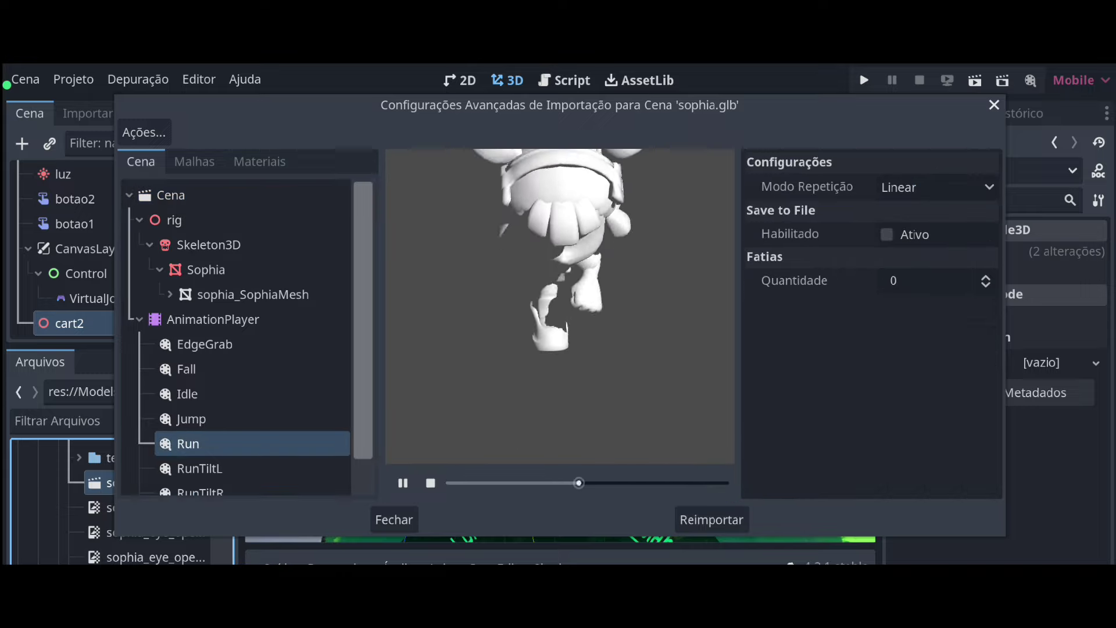
drag(486, 345, 325, 343)
click(394, 520)
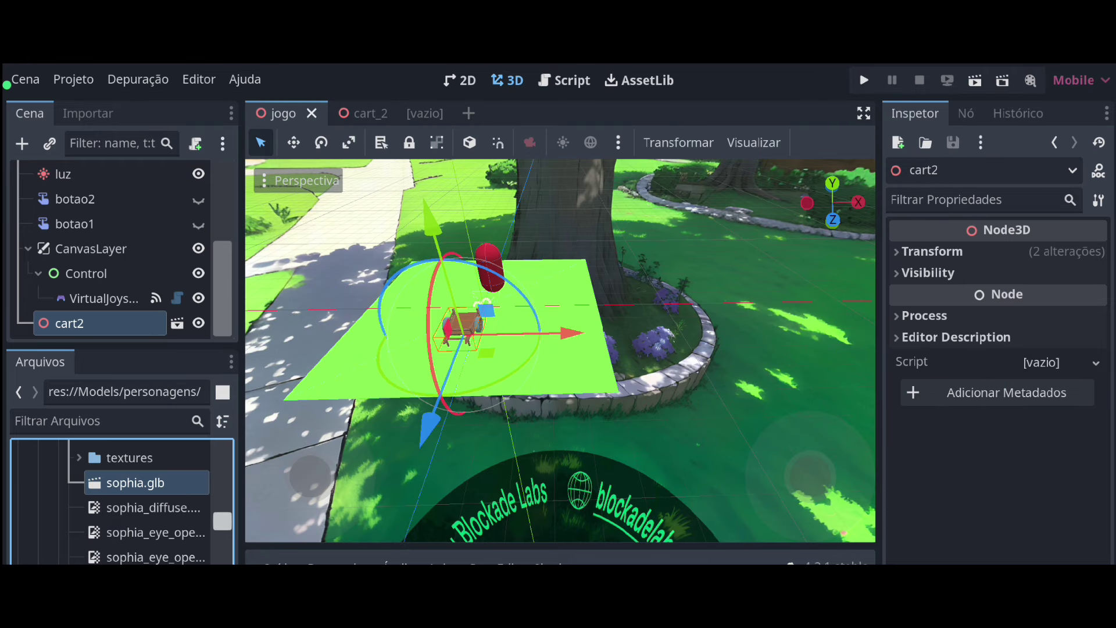
Play gdbot.glb's run animation in its import preview from another angle, then close it.
drag(222, 521, 243, 477)
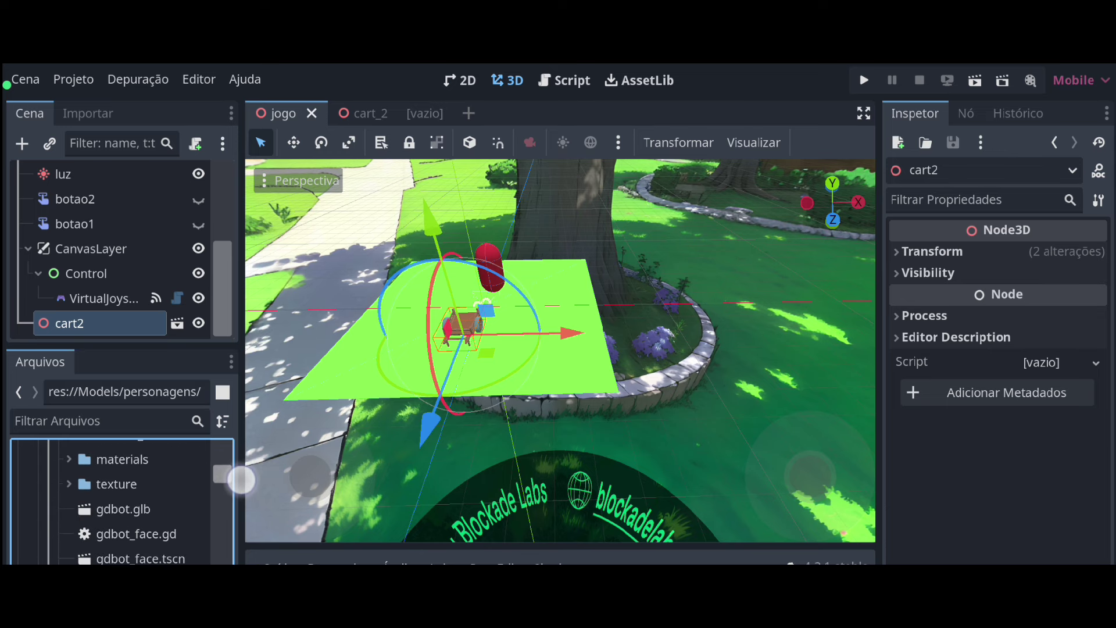
drag(242, 478, 240, 481)
double_click(119, 509)
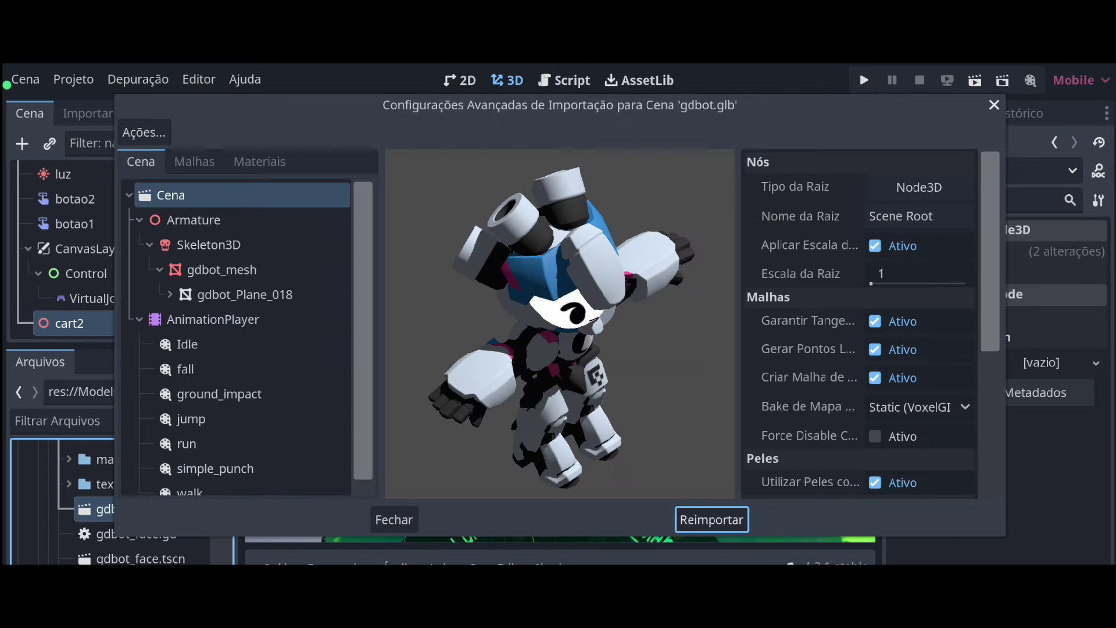
click(186, 444)
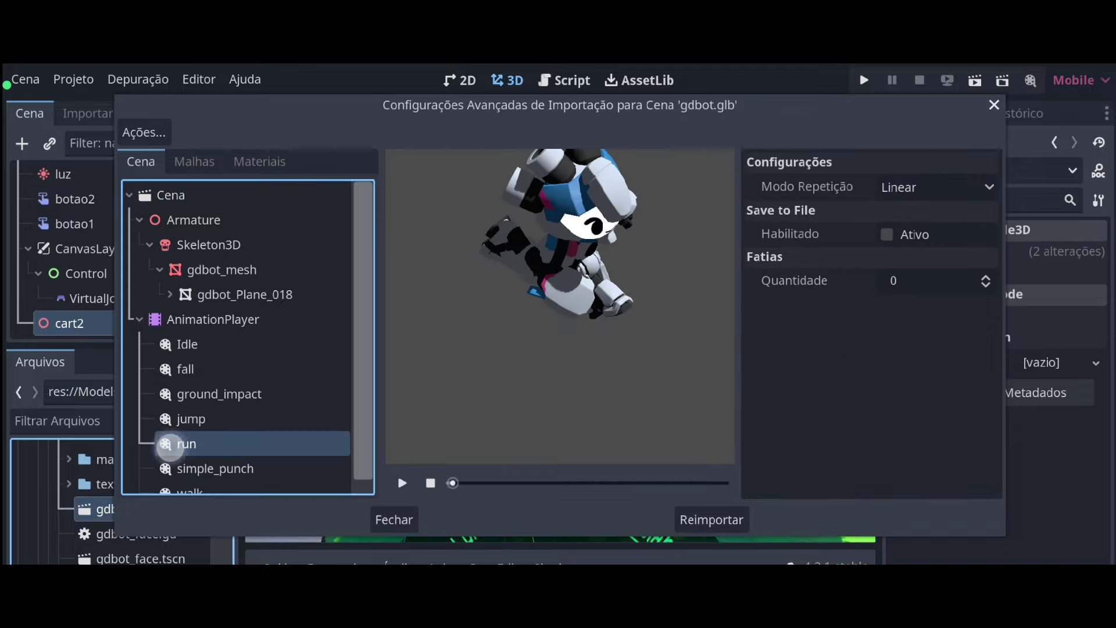
click(401, 483)
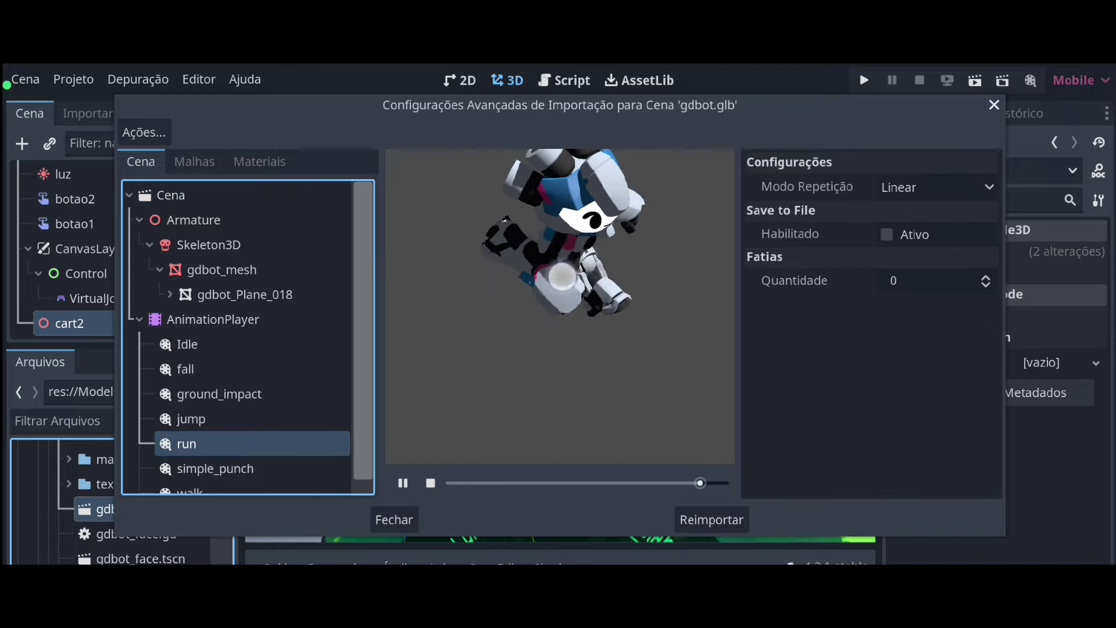
drag(456, 271, 443, 278)
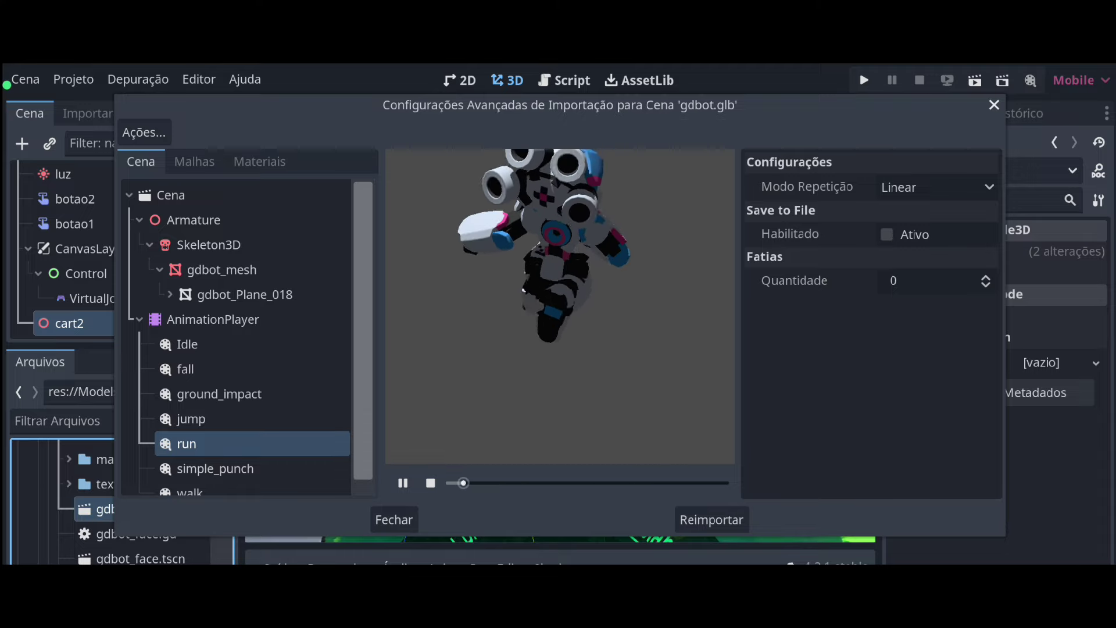
click(393, 518)
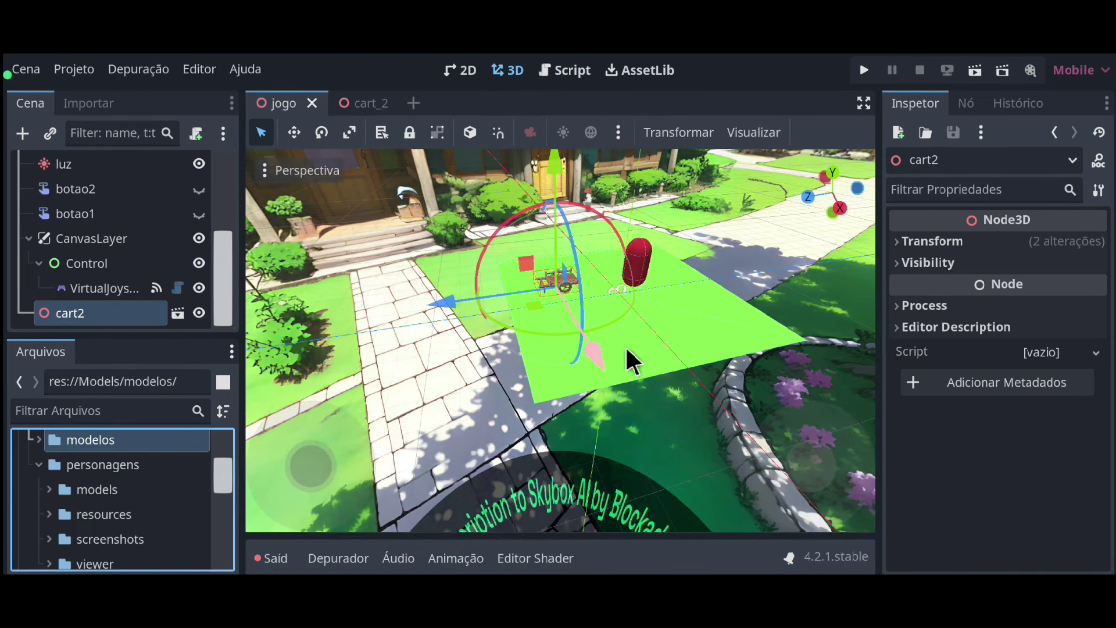
Select the jogo root node and expand the models > gdbot folder in FileSystem.
scroll(653, 301, up, 2)
scroll(662, 286, up, 1)
scroll(102, 299, up, 3)
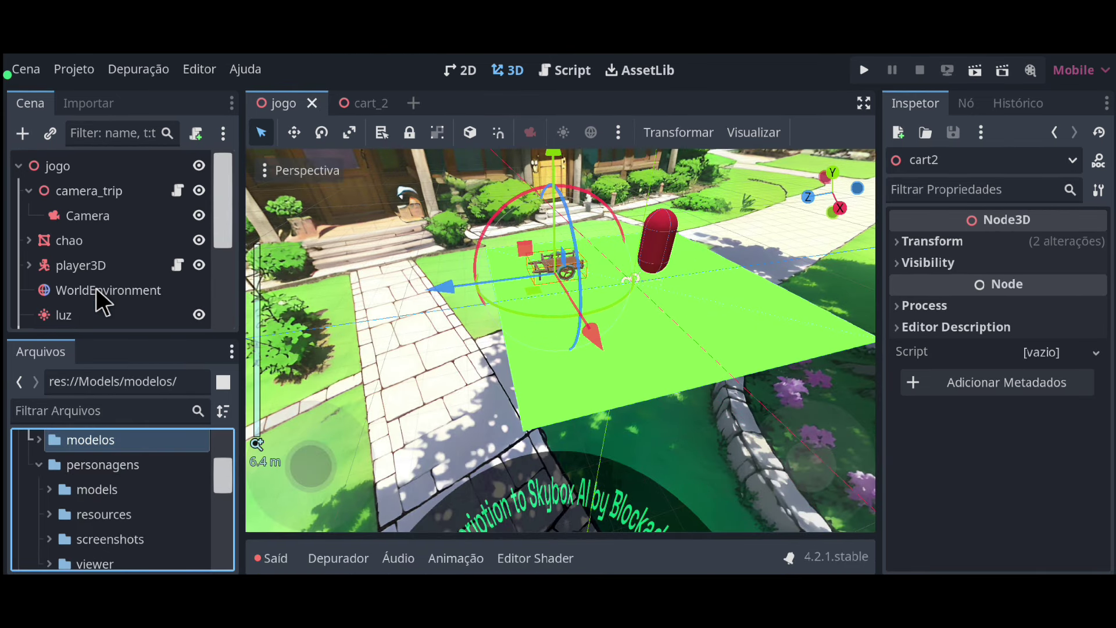
click(59, 165)
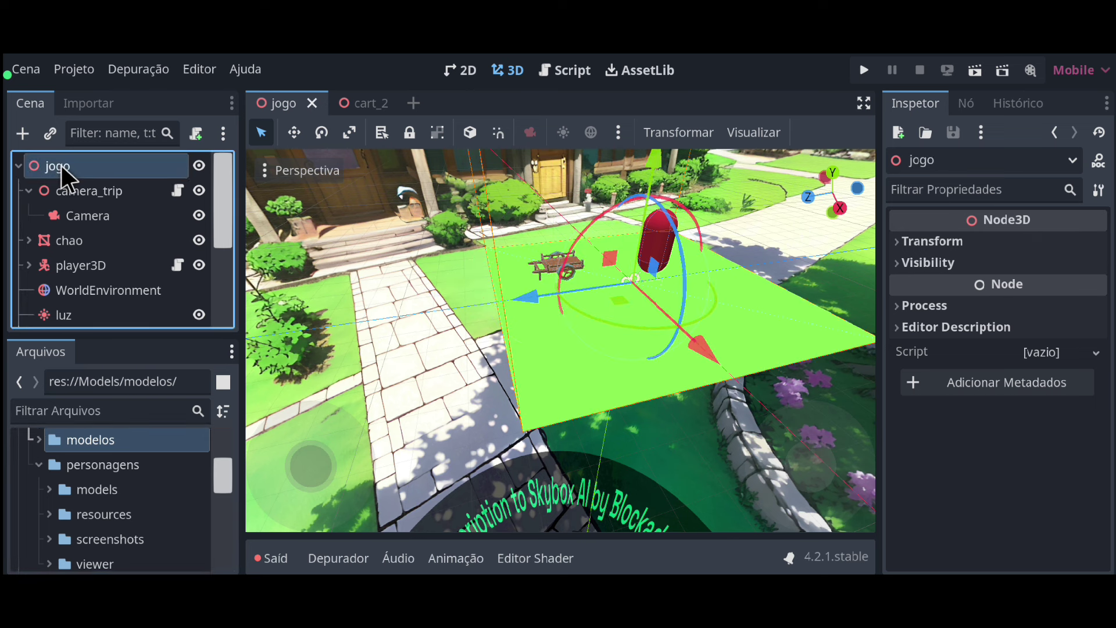
scroll(92, 501, down, 1)
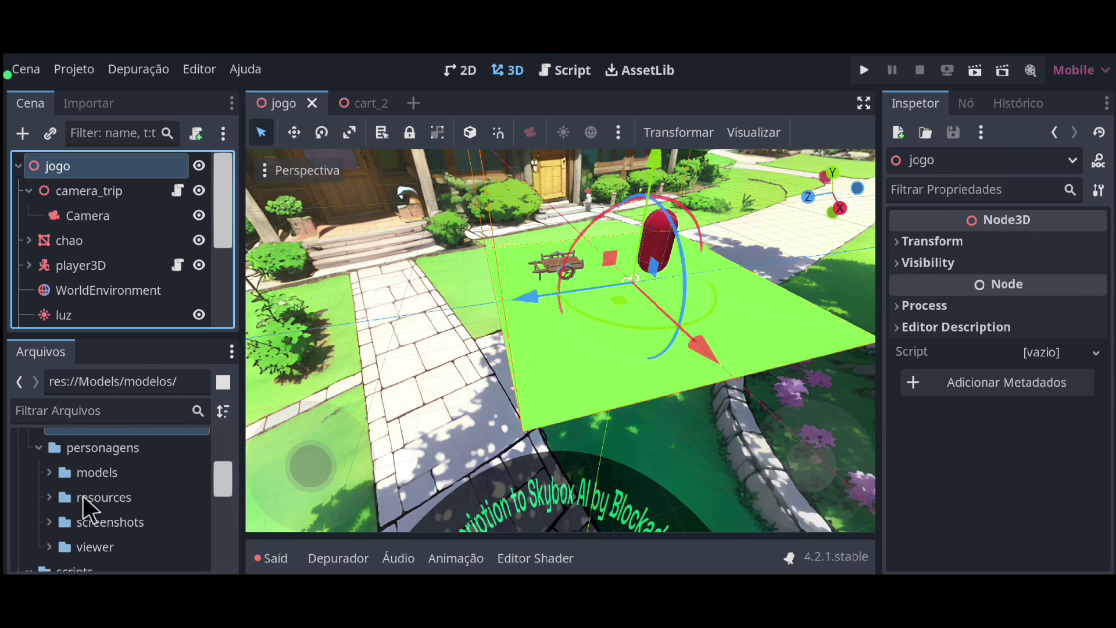
click(50, 471)
scroll(81, 478, down, 2)
scroll(118, 533, down, 1)
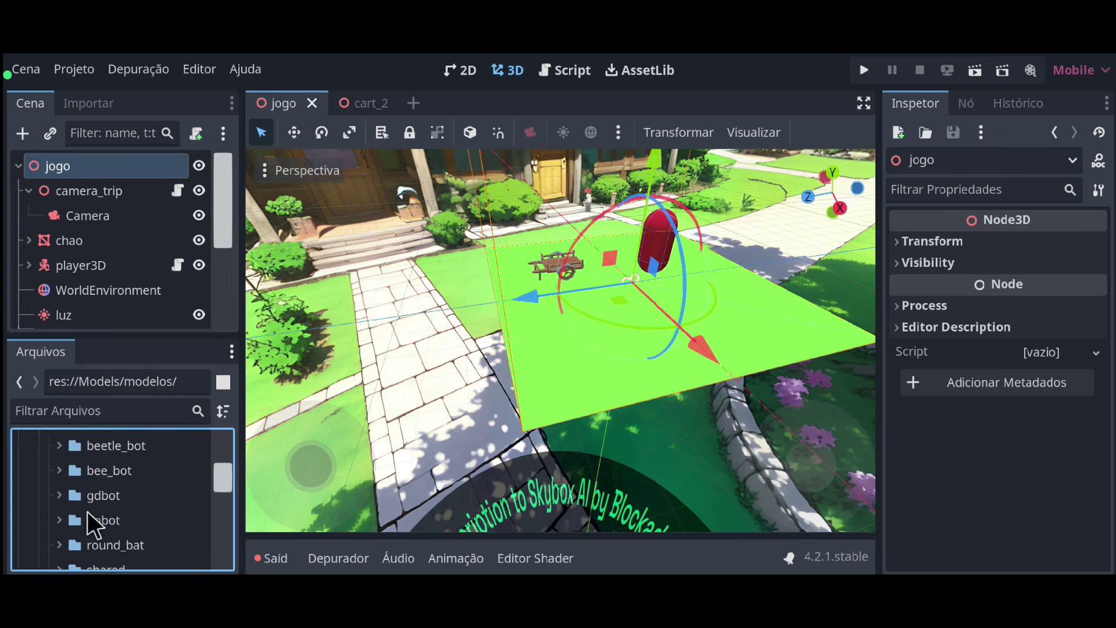
click(60, 496)
Drag gdbot.glb into the viewport onto the green ground near the tree.
scroll(99, 492, down, 4)
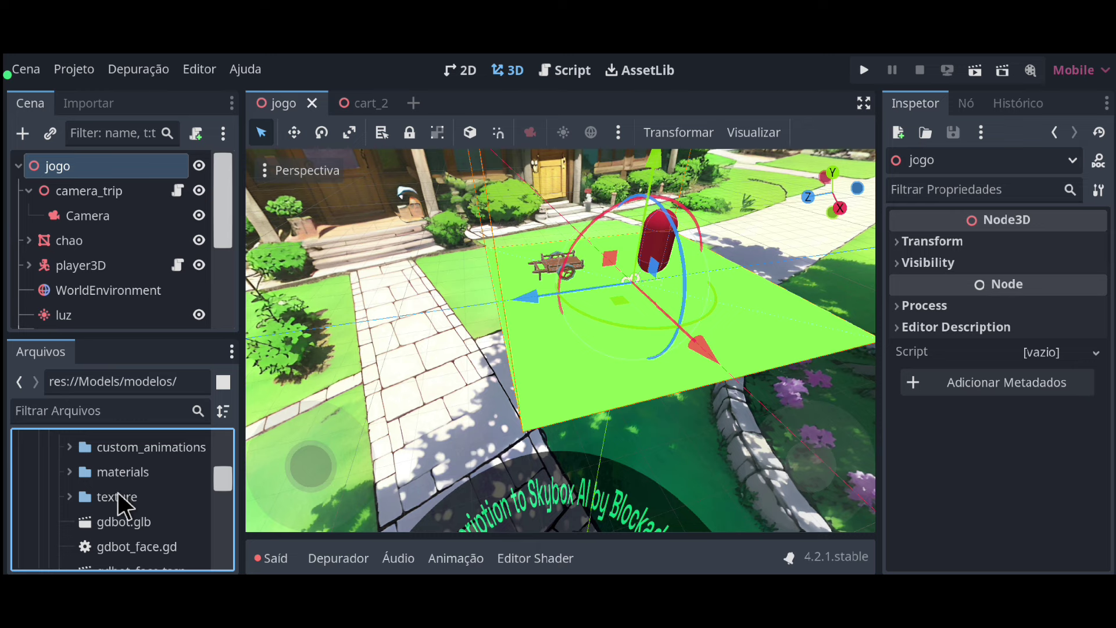
click(107, 522)
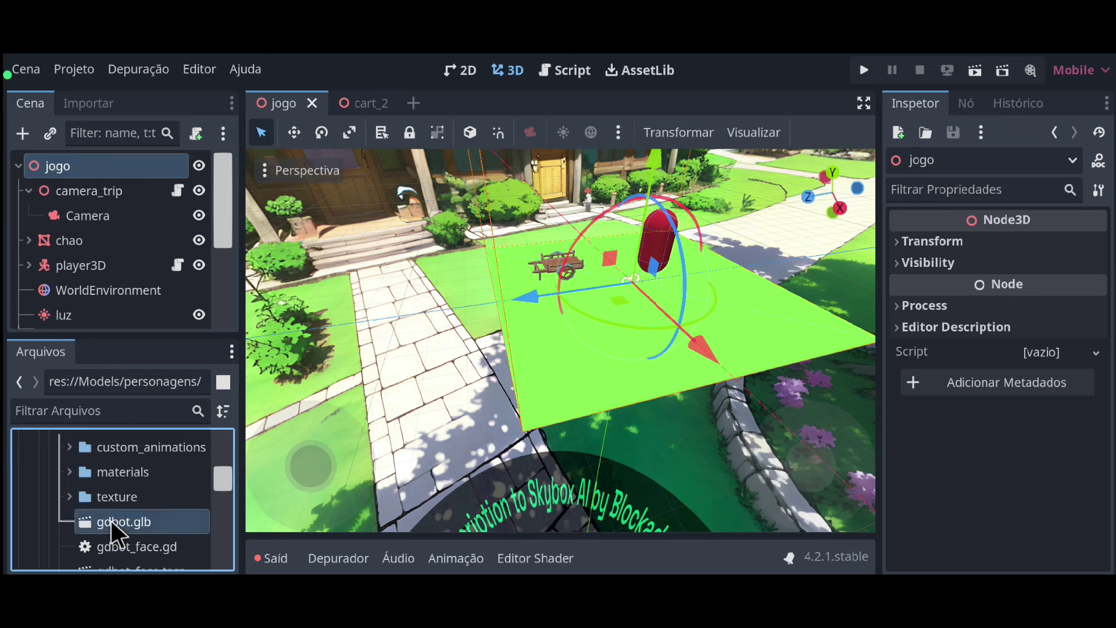
mouse_move(110, 521)
mouse_down()
mouse_move(568, 343)
mouse_move(557, 346)
mouse_up()
middle_drag(566, 401, 488, 352)
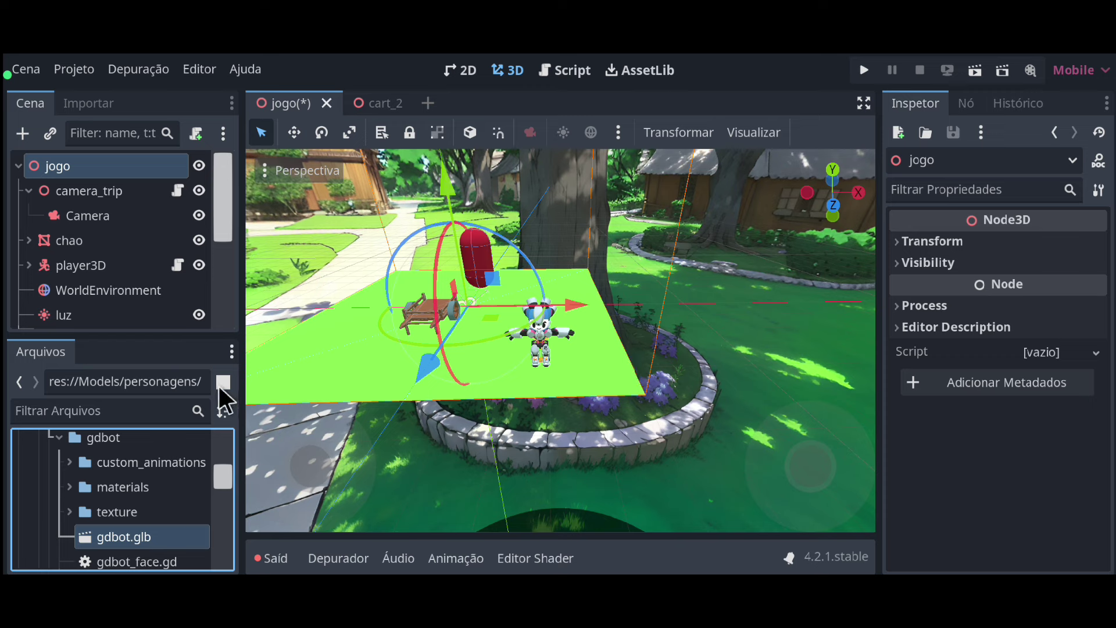
Reset the gdbot node's Position to 0, 0, 0 in the Inspector's Transform.
scroll(118, 266, down, 5)
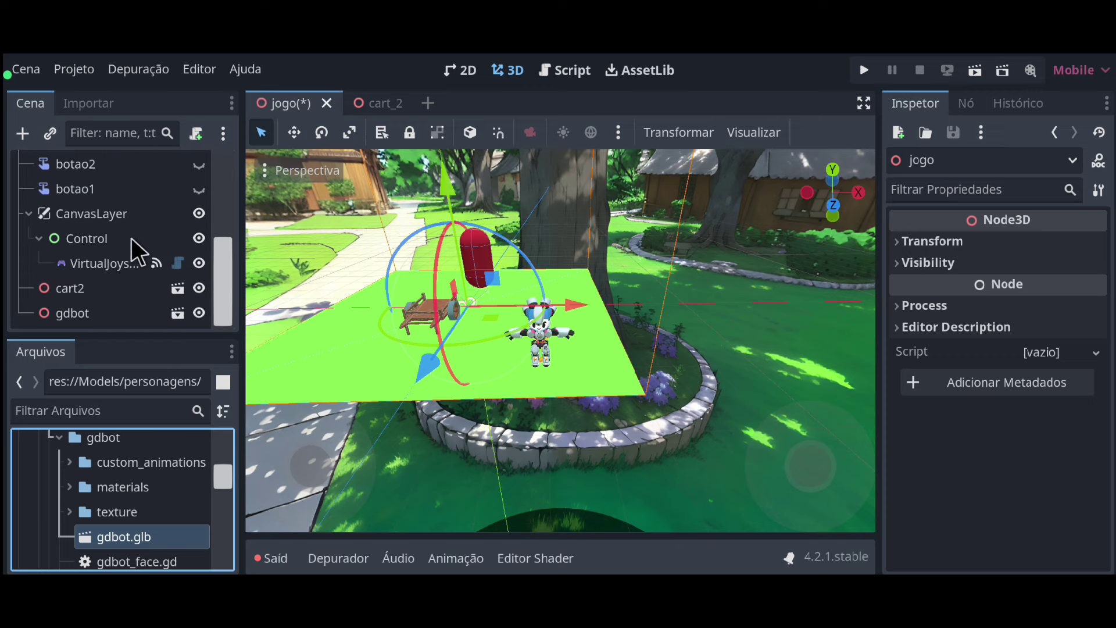
click(83, 315)
click(914, 240)
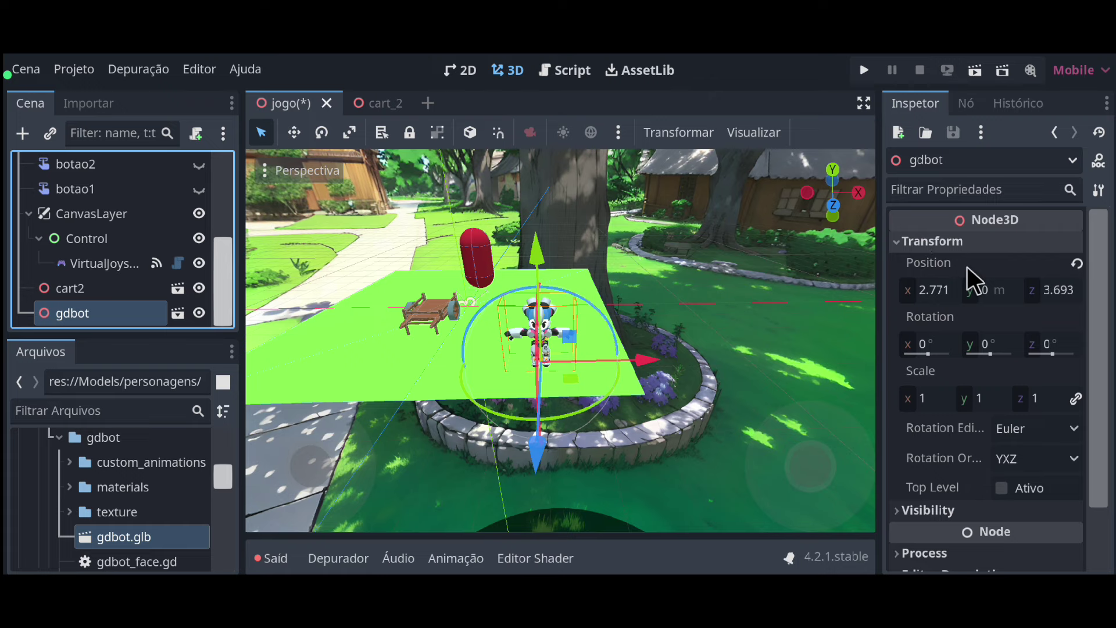
click(1078, 265)
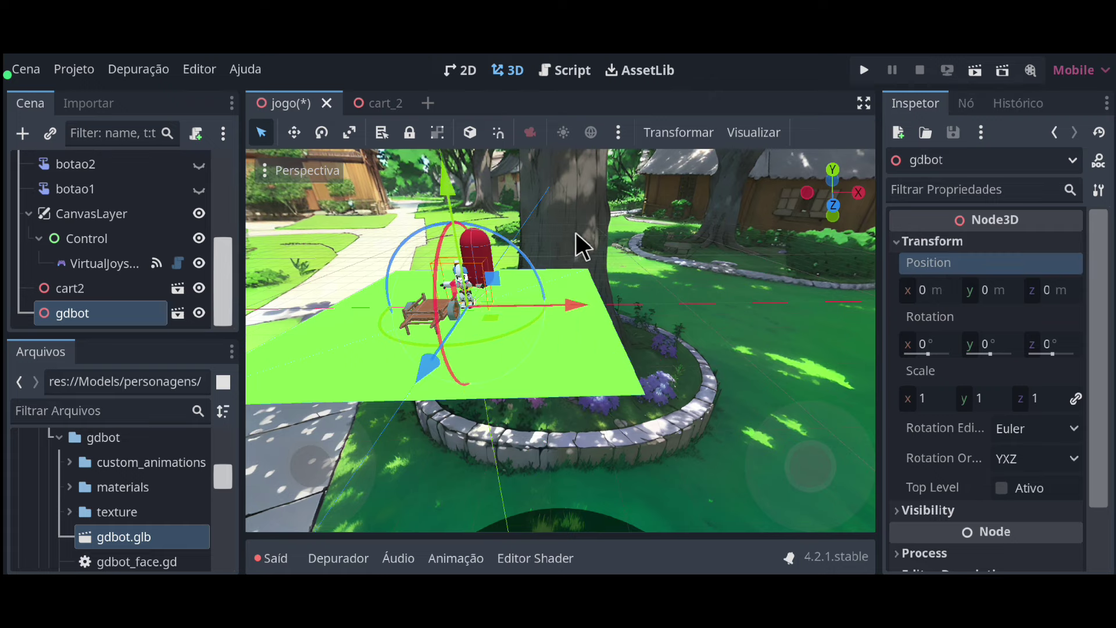
mouse_move(577, 233)
middle_down()
mouse_move(651, 229)
mouse_move(552, 239)
middle_up()
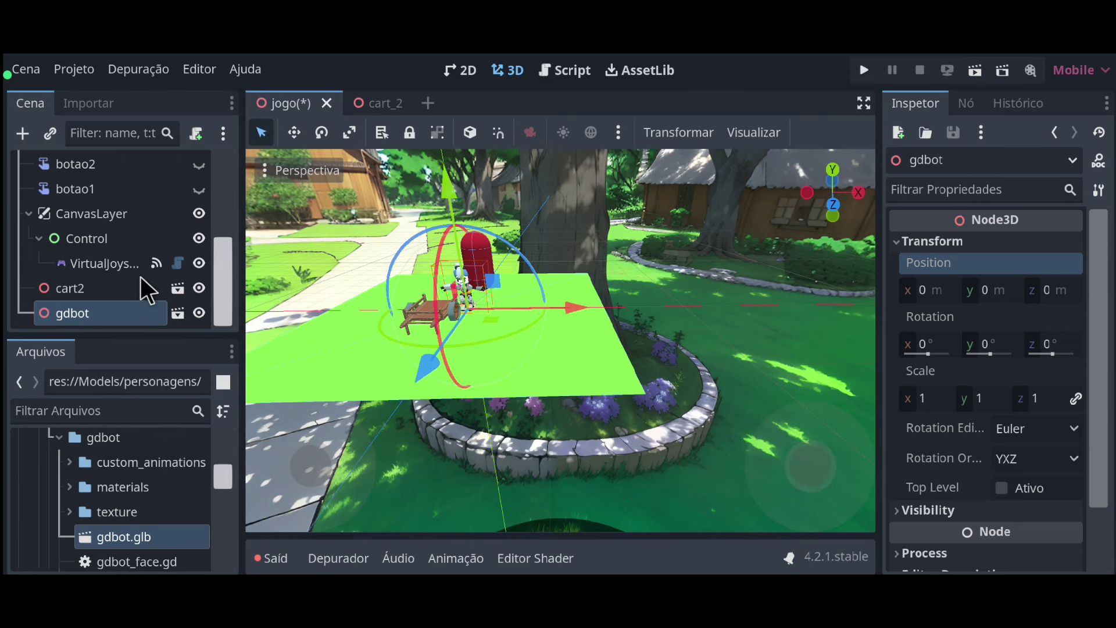
Drag gdbot around the Scene tree, then select and expand player3D to show its children.
drag(86, 315, 123, 162)
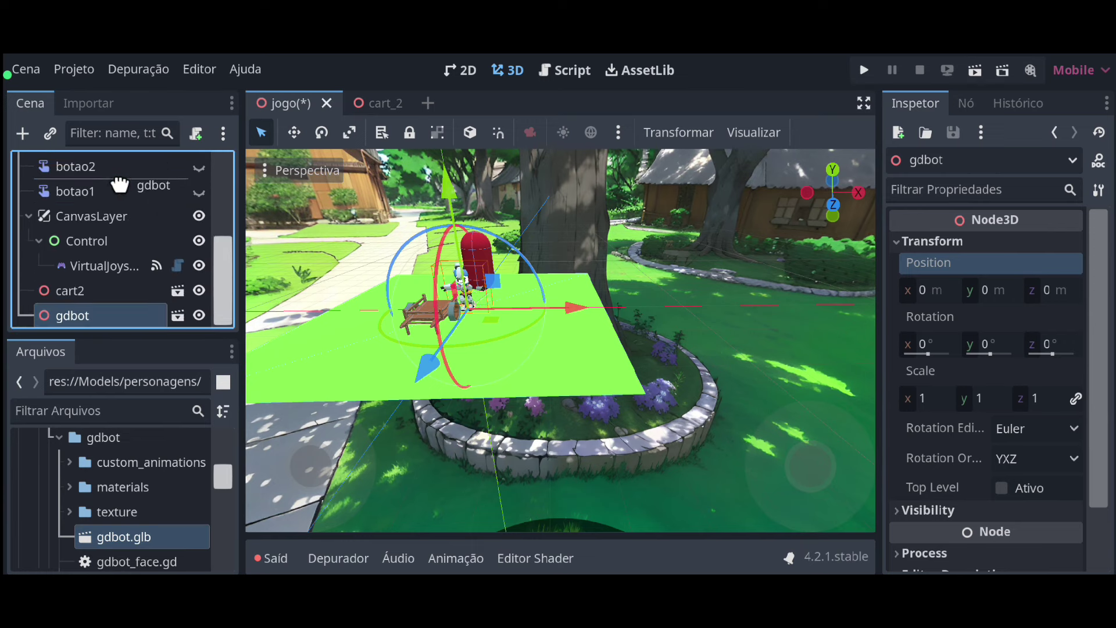
drag(124, 162, 89, 305)
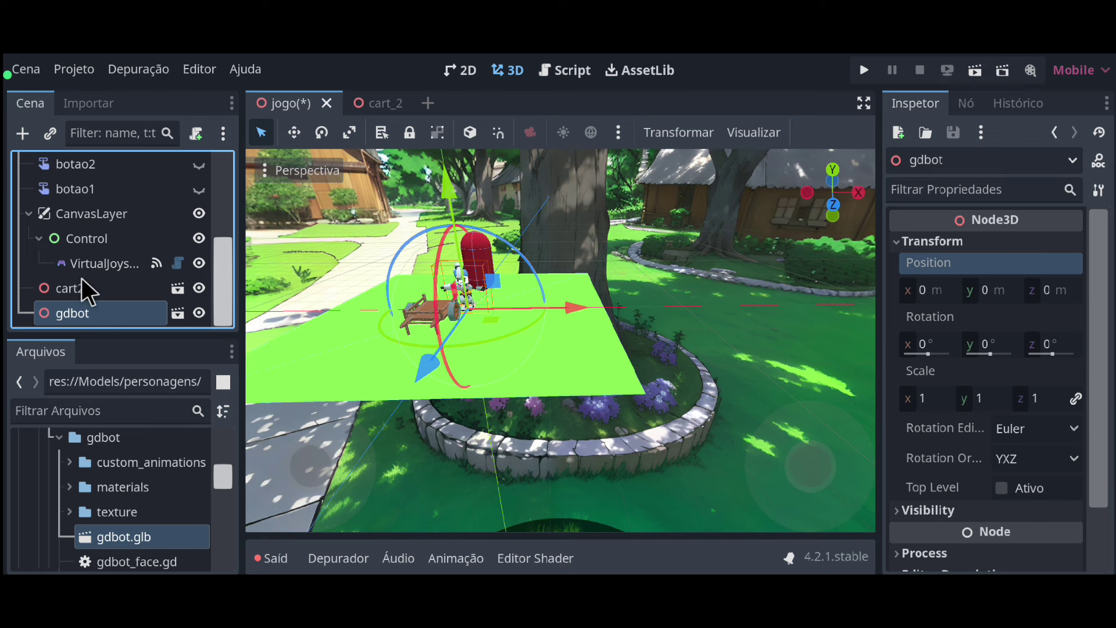
scroll(123, 233, up, 2)
scroll(131, 230, down, 1)
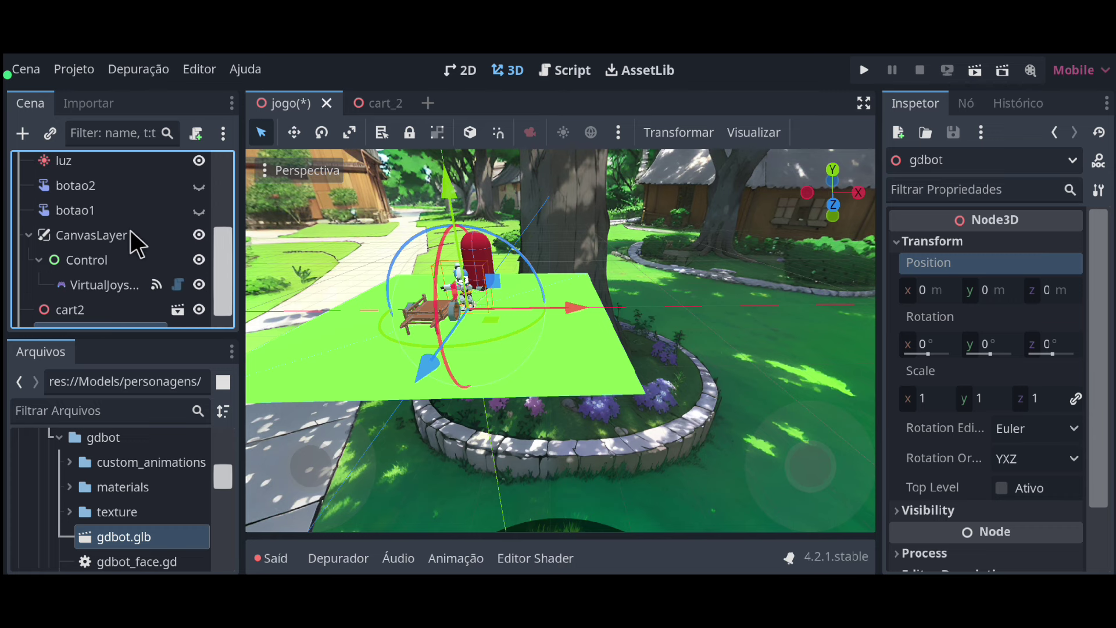
click(131, 231)
scroll(117, 244, up, 5)
click(89, 256)
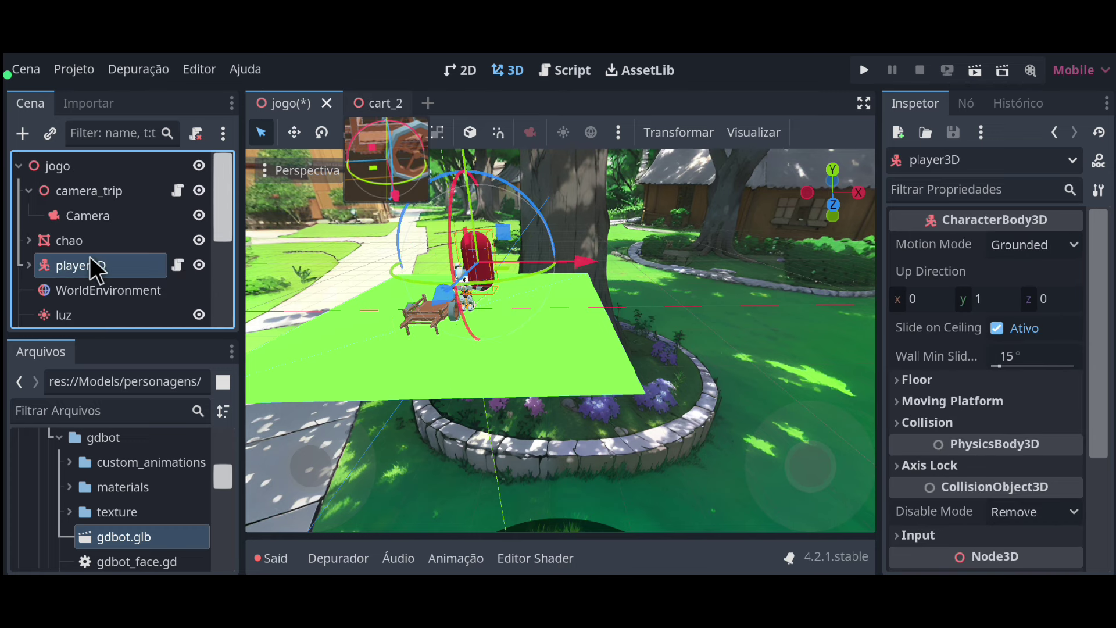
click(28, 265)
Drag the gdbot node onto player3D to make it a child.
scroll(83, 267, down, 1)
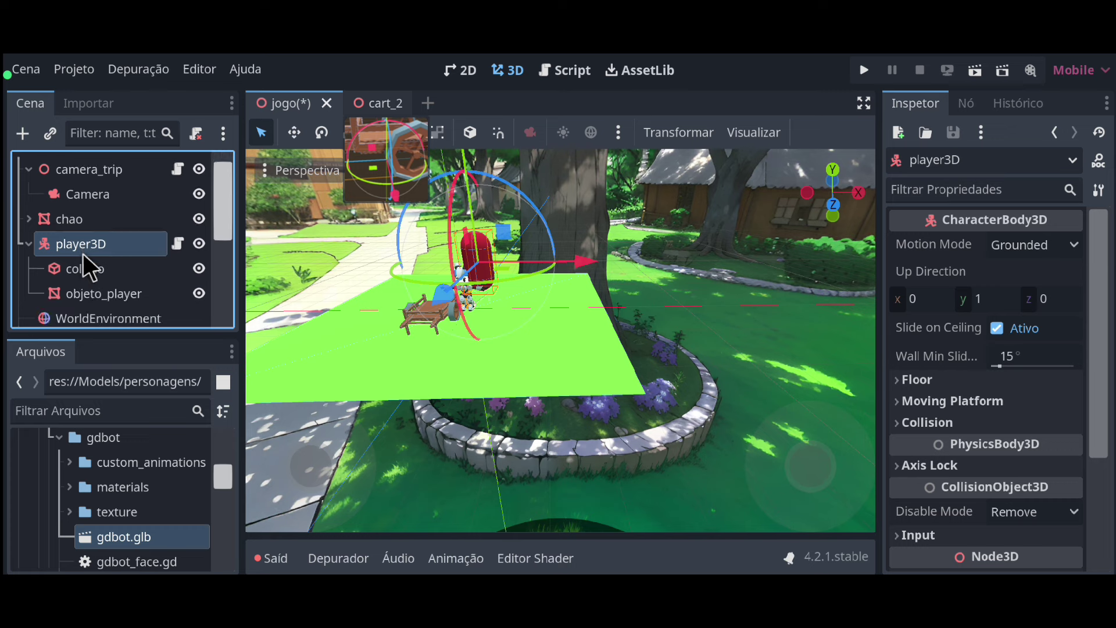
scroll(69, 268, down, 1)
scroll(94, 258, down, 5)
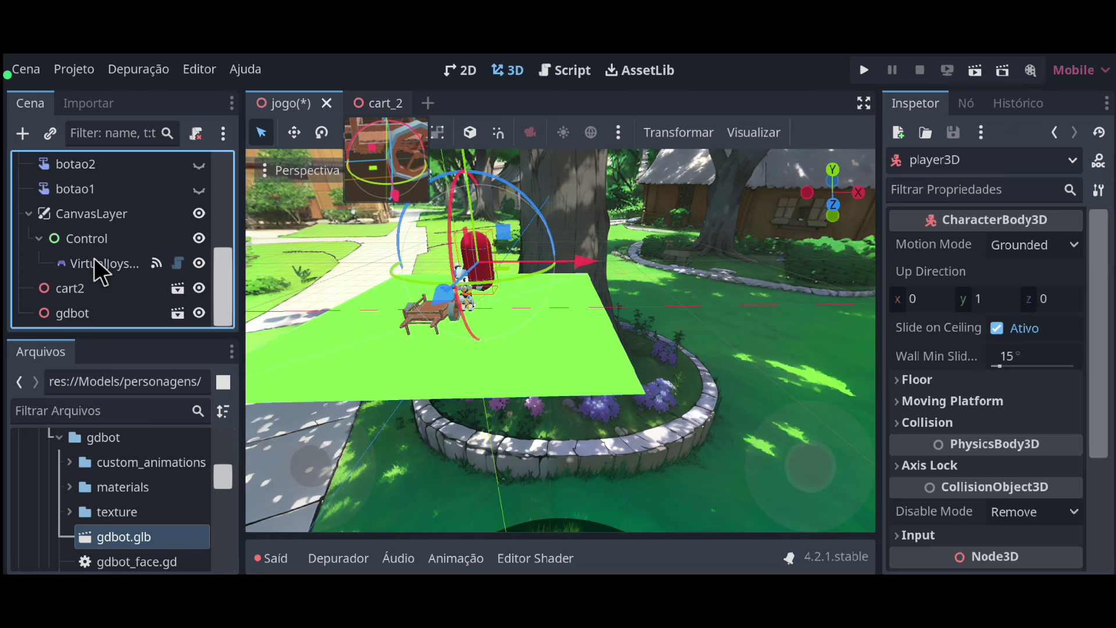
click(82, 312)
drag(86, 312, 77, 272)
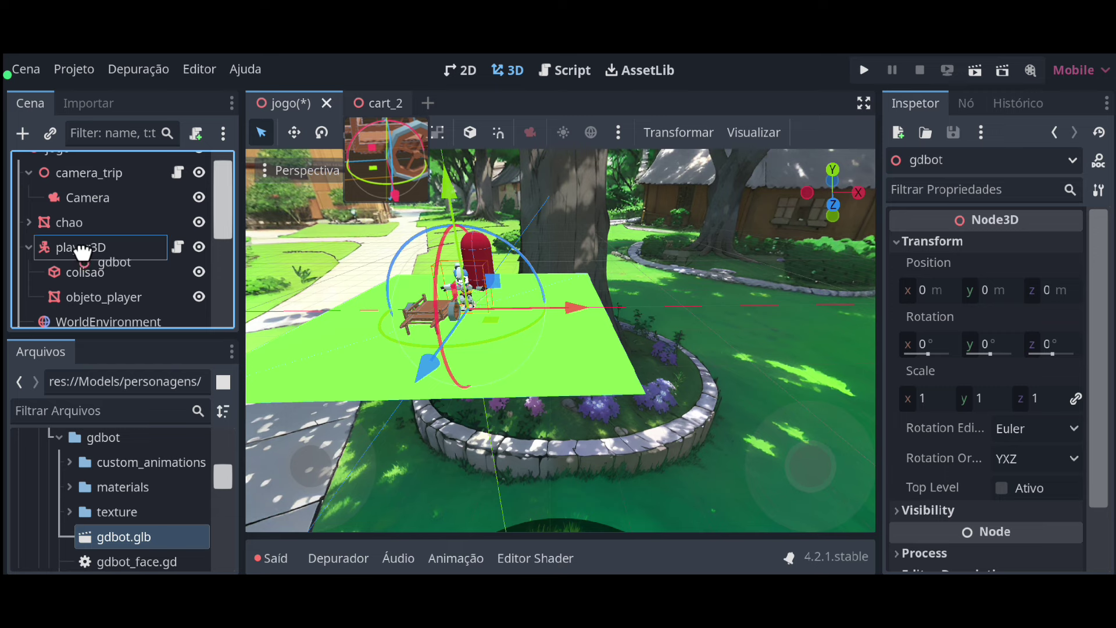
drag(78, 271, 82, 250)
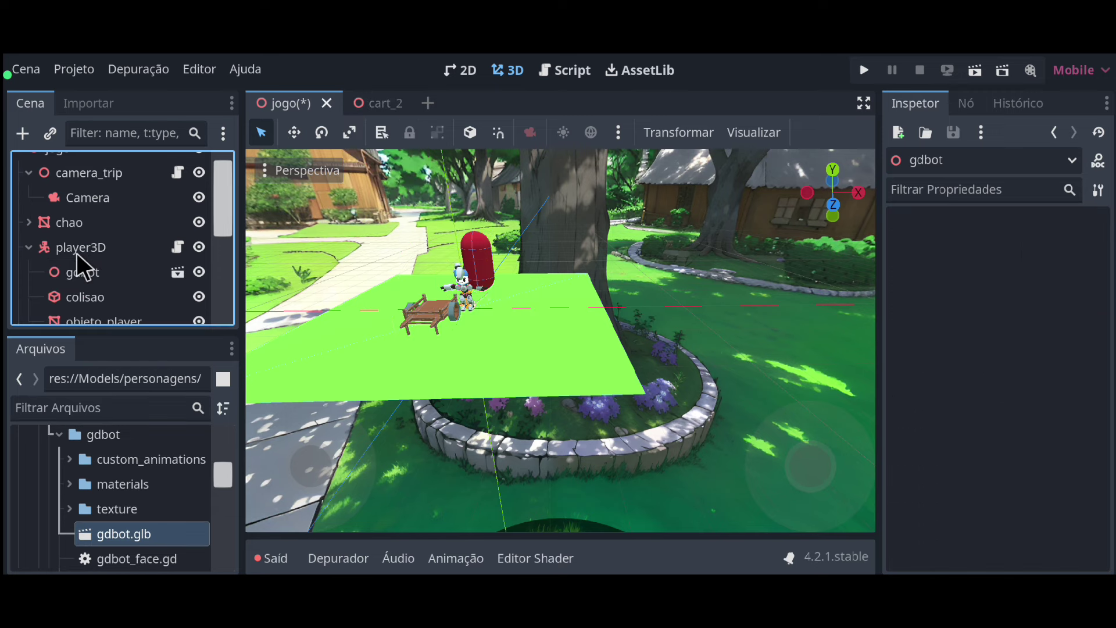
Hide the red objeto_player capsule mesh and select the colisao collision shape.
scroll(98, 287, down, 2)
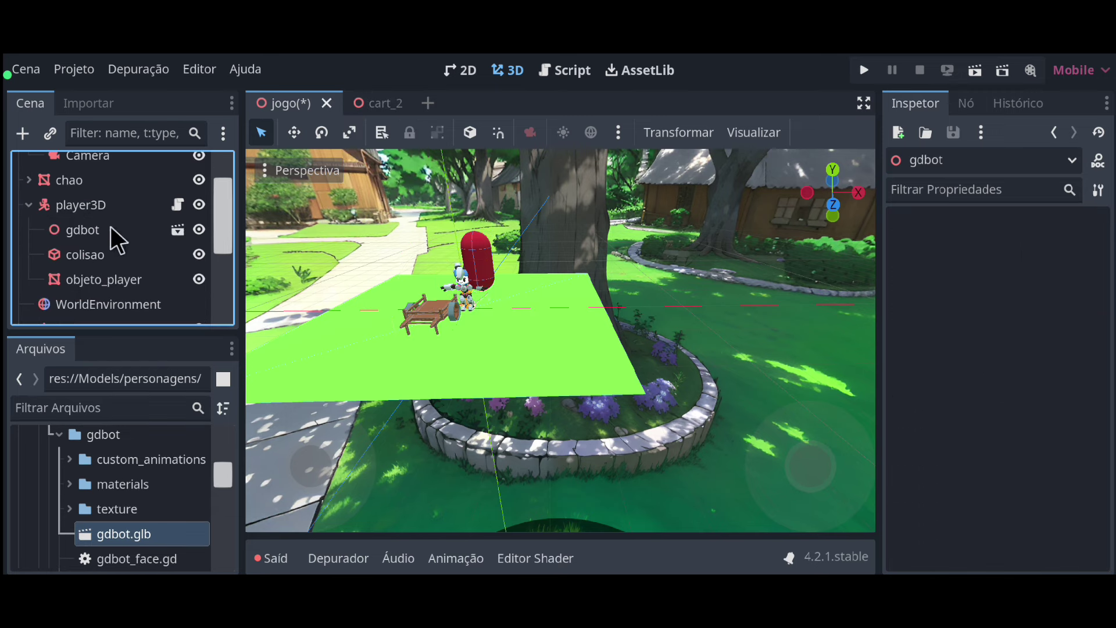
click(96, 260)
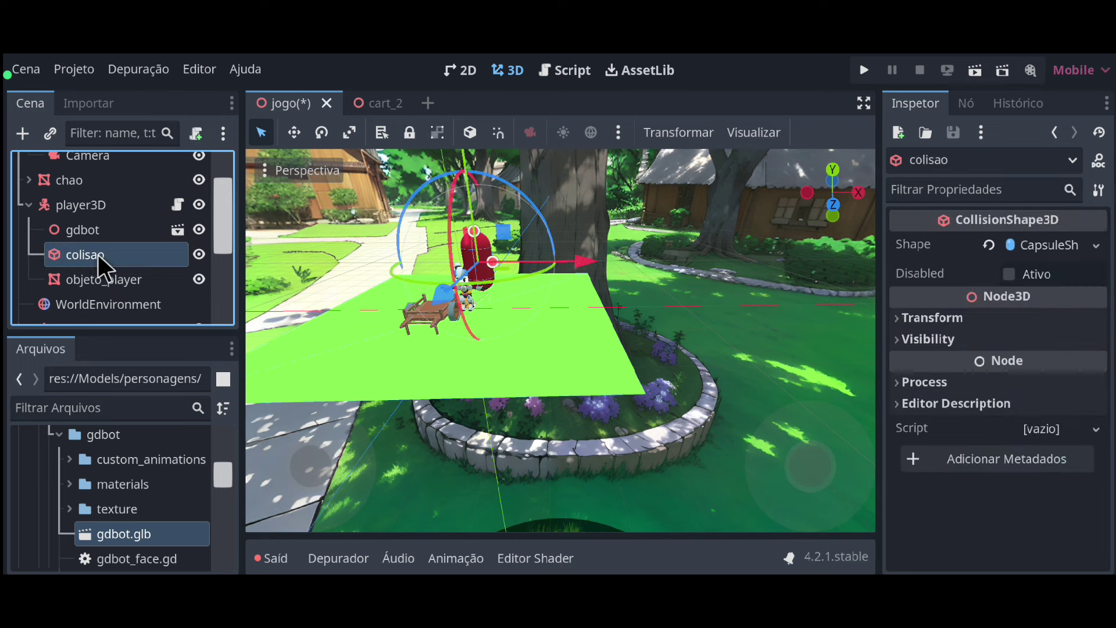
click(108, 281)
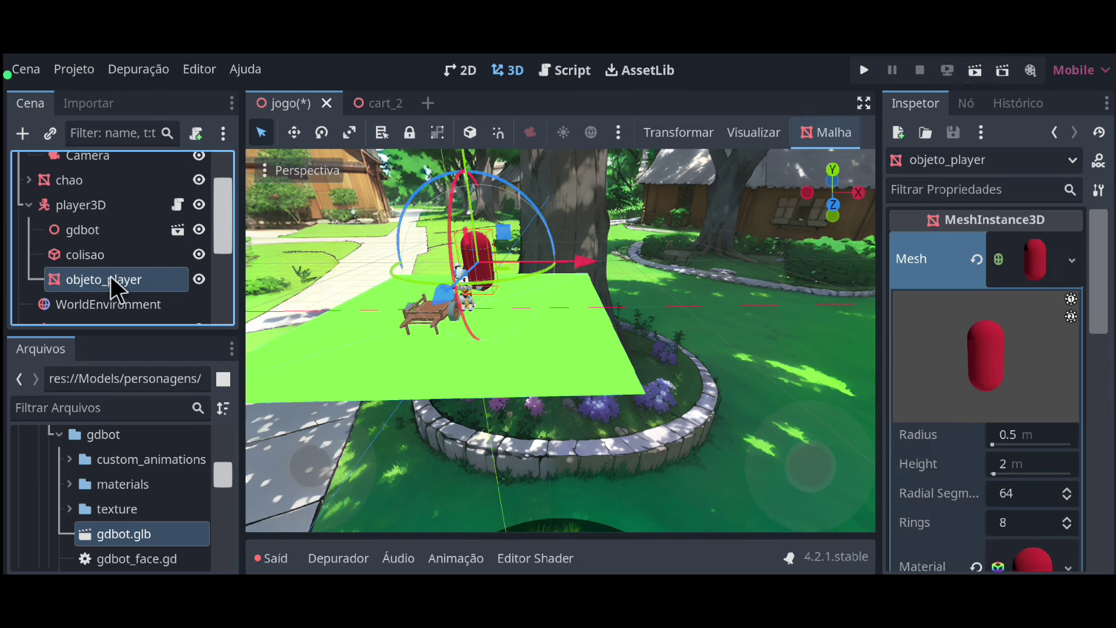
click(199, 280)
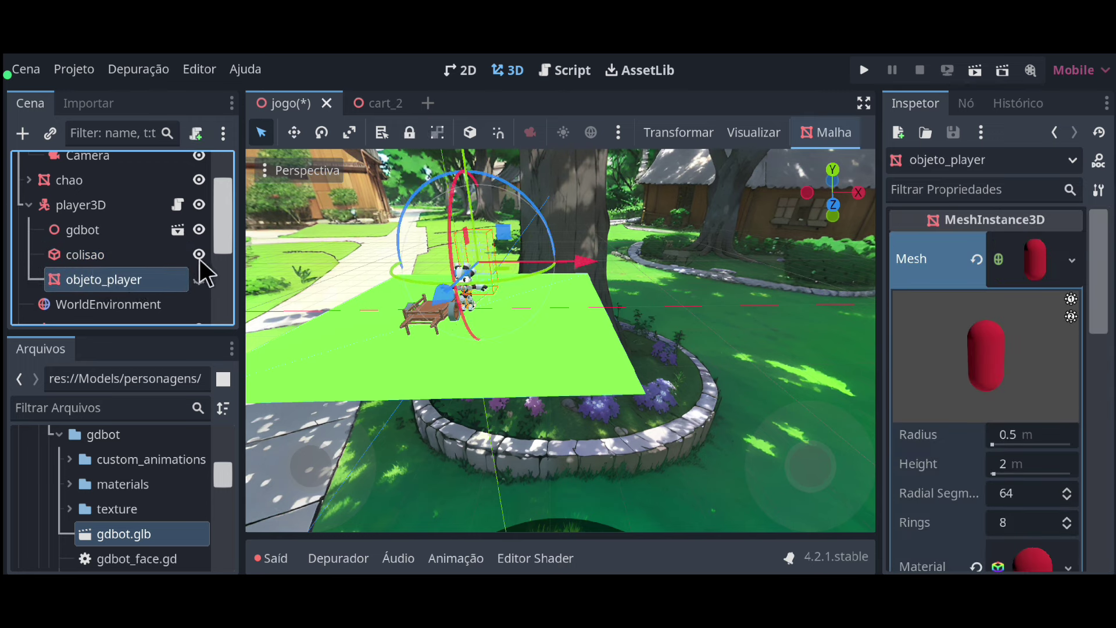
click(102, 259)
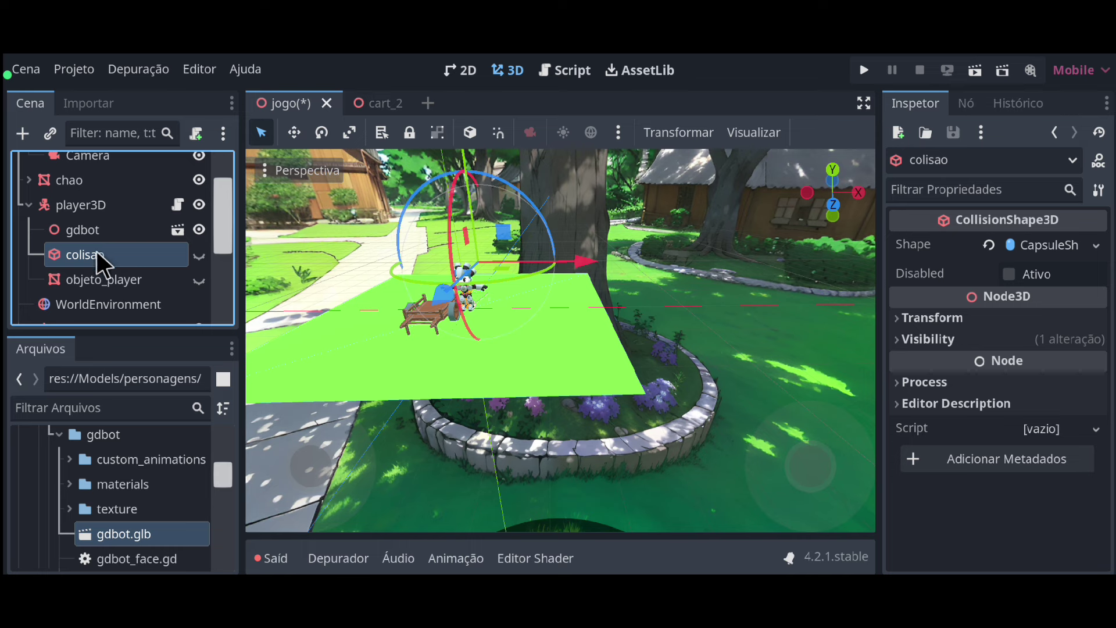
Add a CollisionShape3D child node under player3D.
click(85, 207)
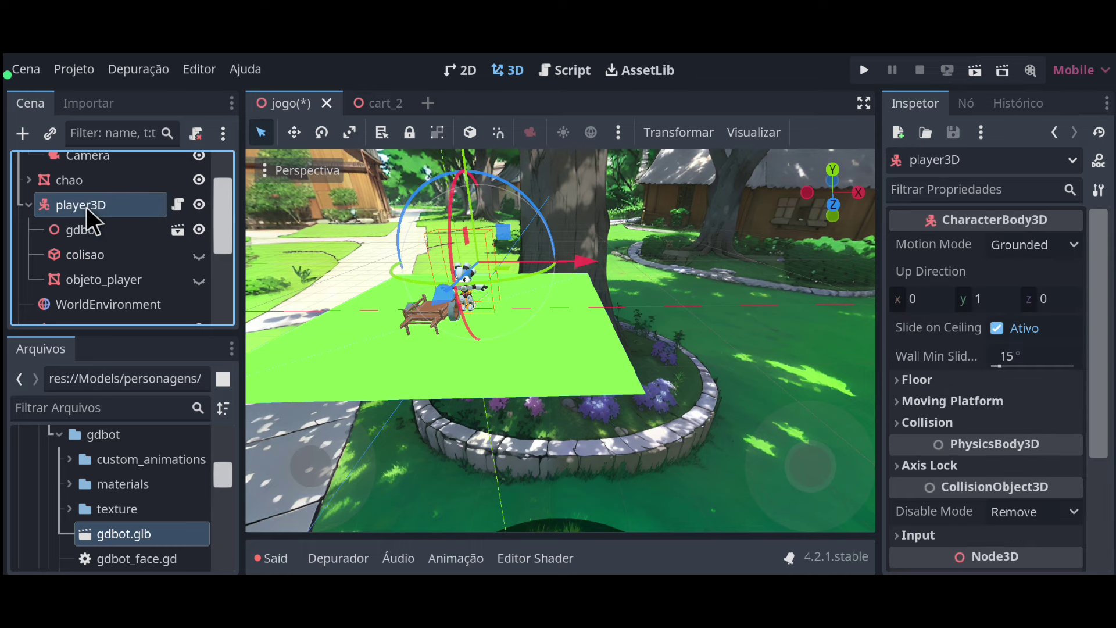
click(20, 134)
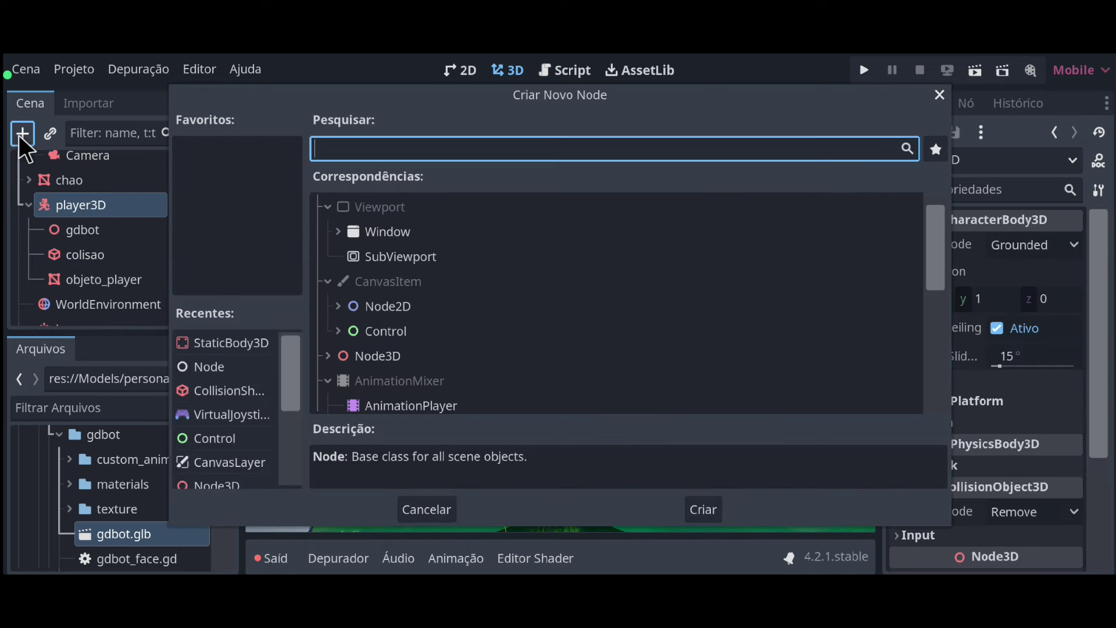
click(236, 390)
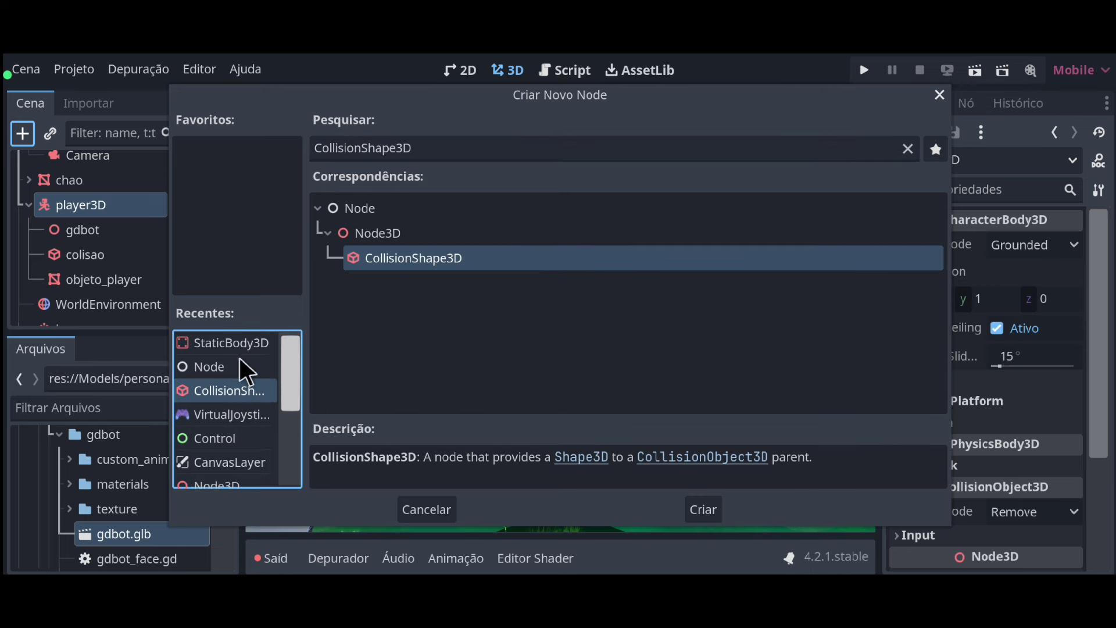
click(699, 516)
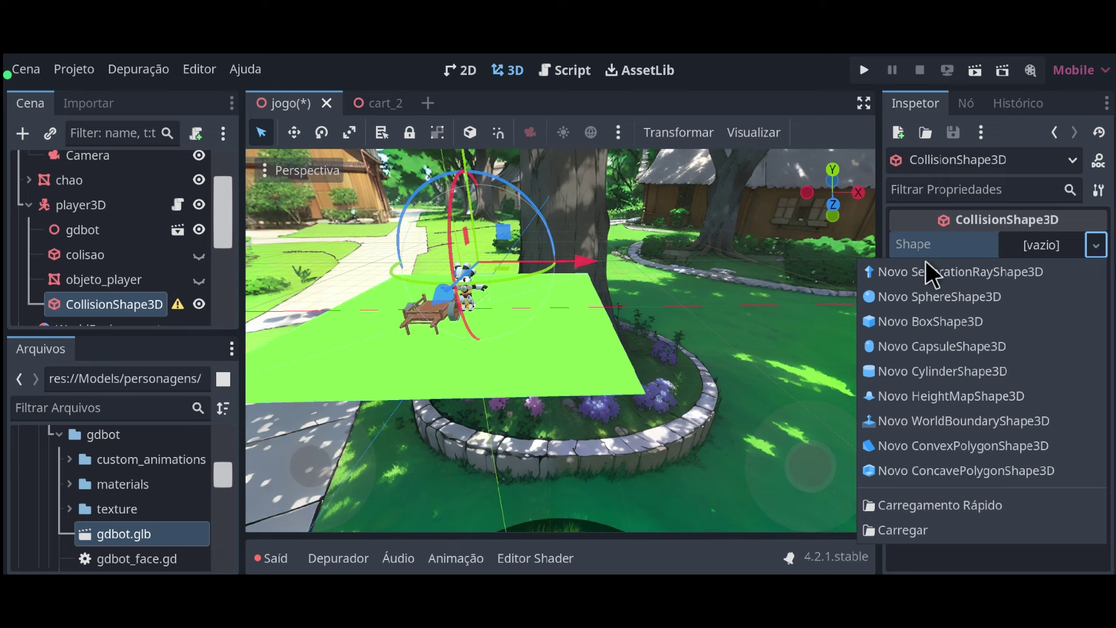
Set the new collision shape's Shape to a new CapsuleShape3D.
click(930, 345)
scroll(445, 316, up, 3)
scroll(436, 311, up, 3)
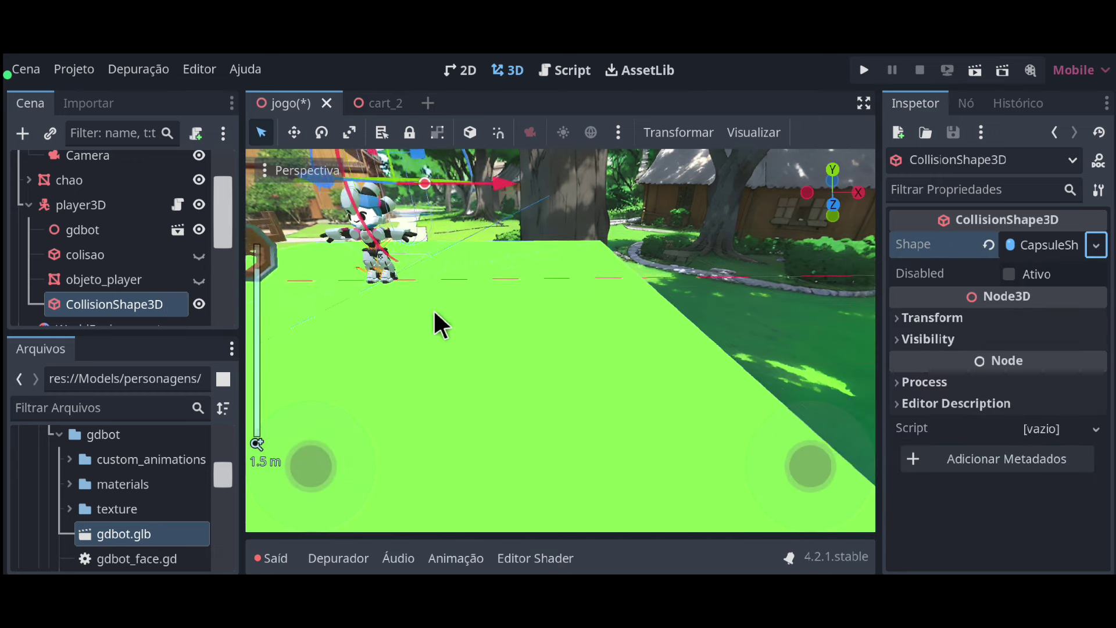
scroll(434, 309, down, 3)
mouse_move(416, 295)
middle_down()
mouse_move(381, 274)
mouse_move(430, 301)
mouse_move(352, 285)
mouse_move(358, 330)
middle_up()
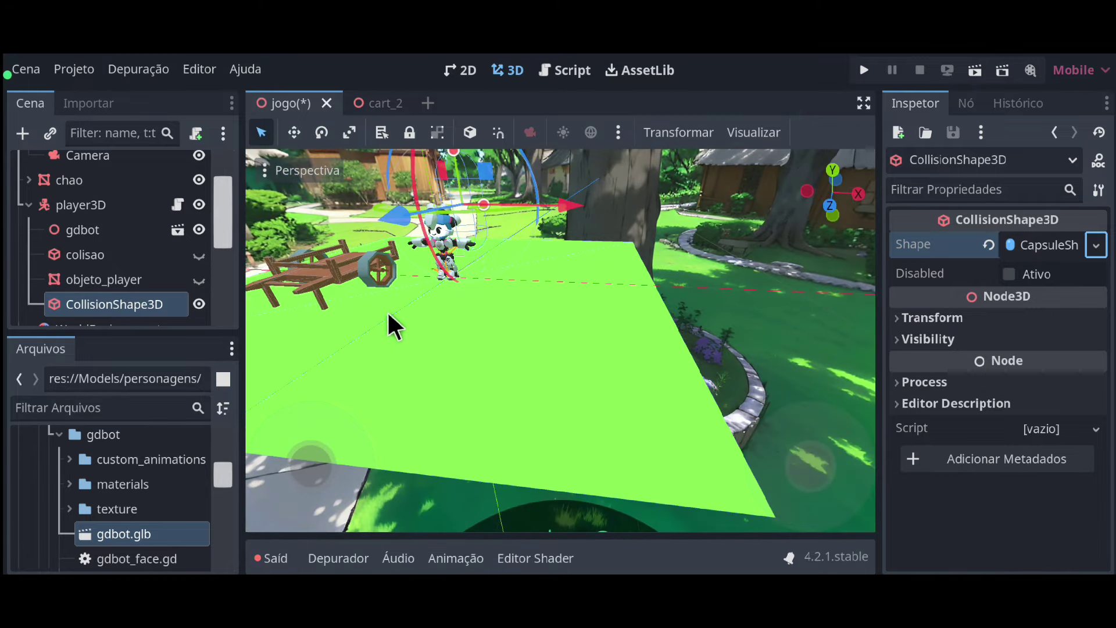
mouse_move(486, 321)
middle_down()
mouse_move(263, 367)
mouse_move(543, 266)
middle_up()
Check the chao floor, player3D and the objeto_player capsule's size.
click(543, 267)
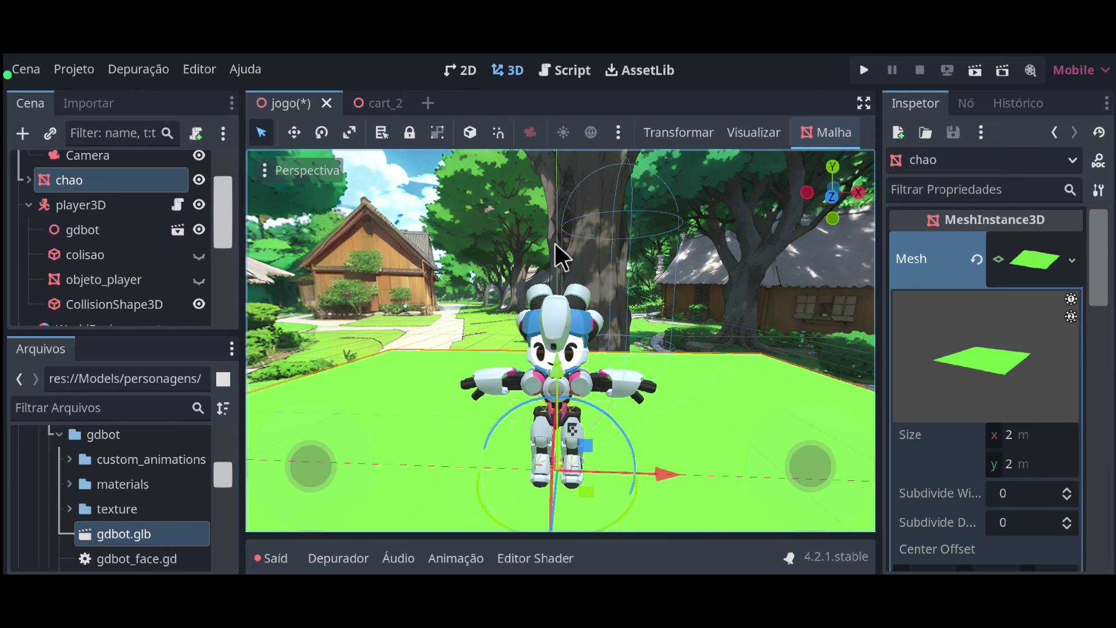
click(88, 204)
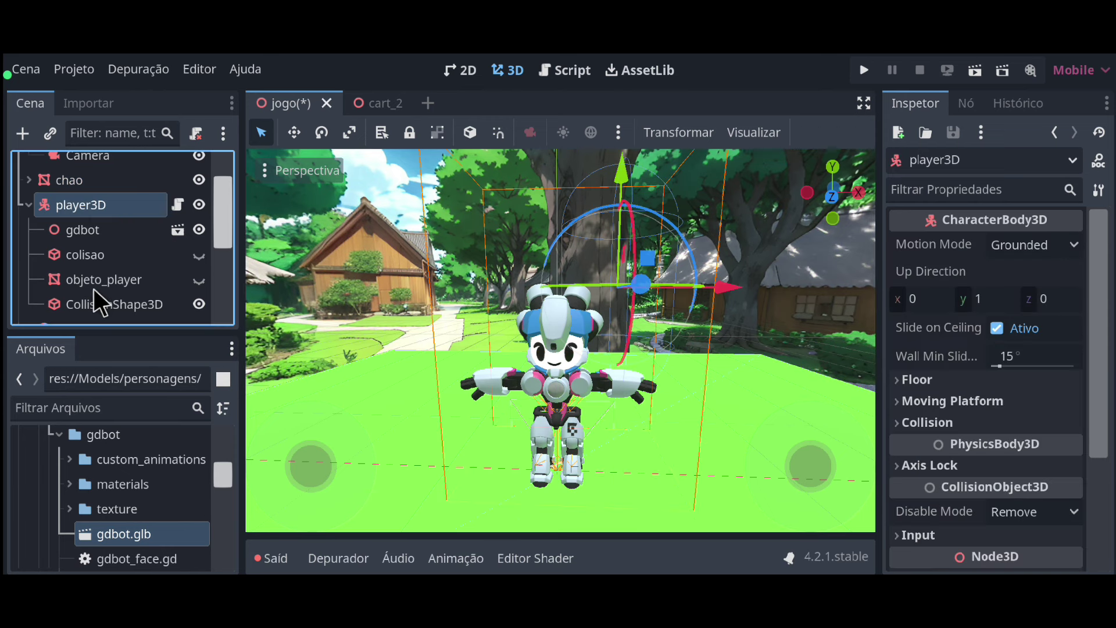
click(101, 281)
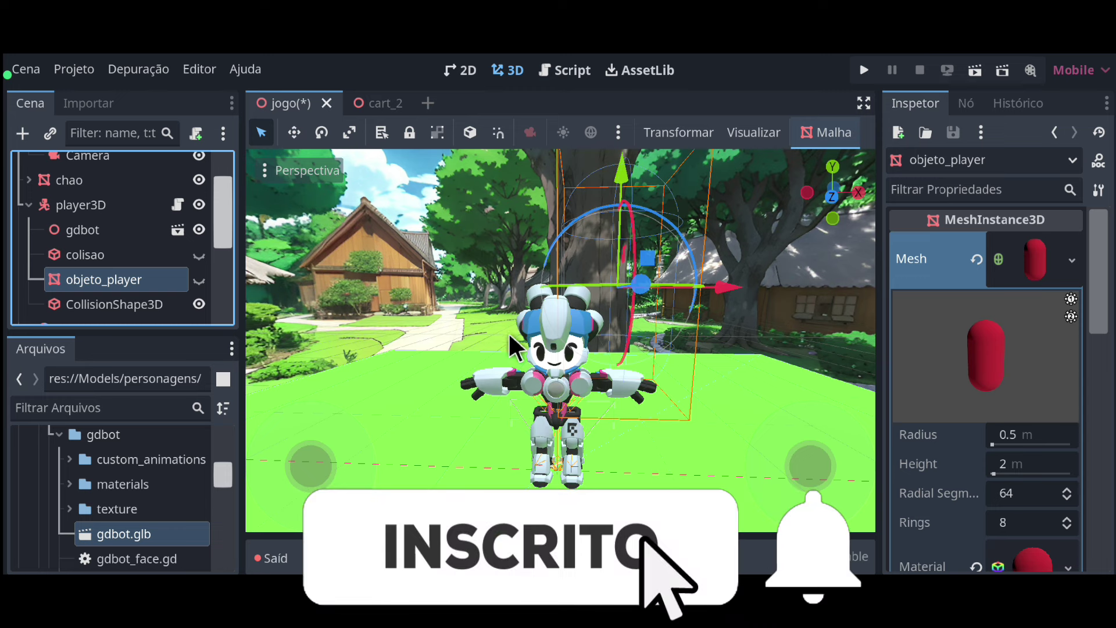
scroll(987, 384, down, 3)
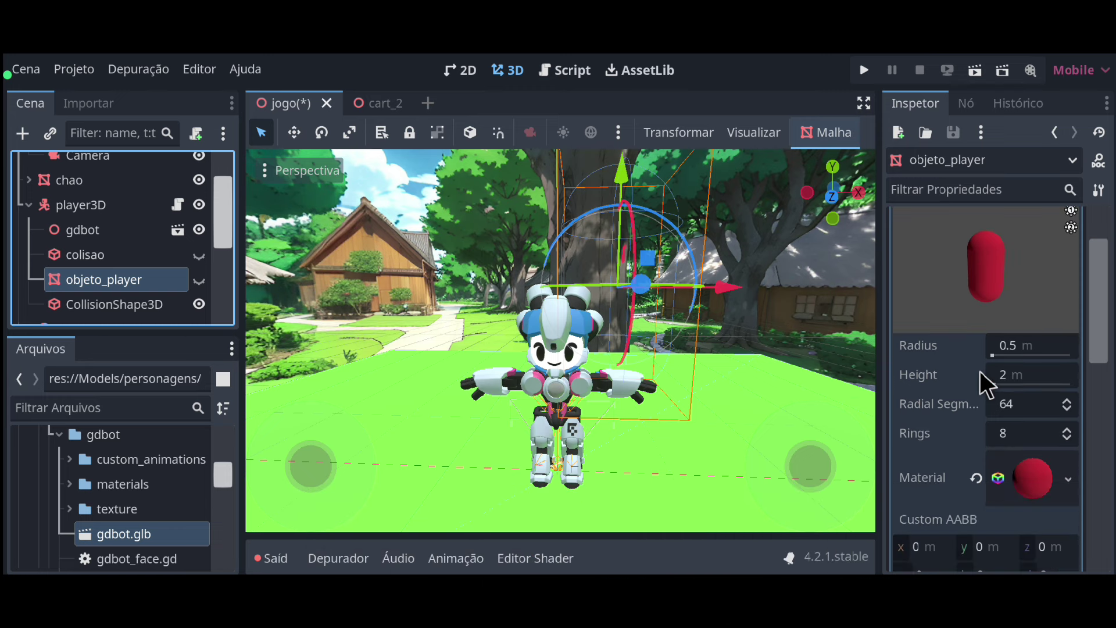
scroll(980, 373, up, 3)
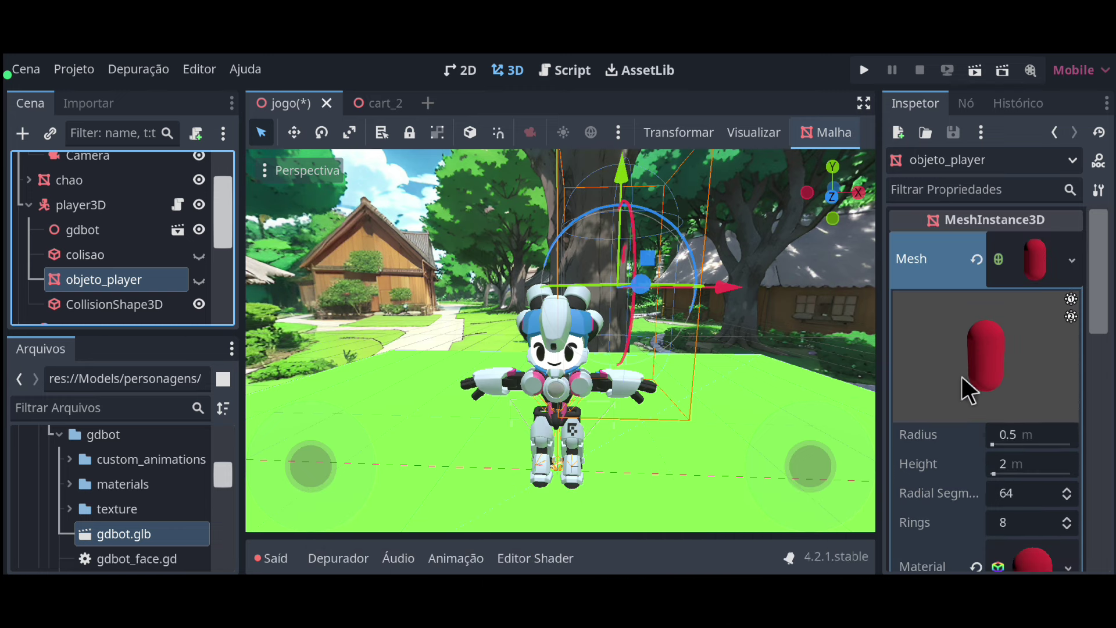
Revert gdbot's Position to 0, 0, 0 so it sits at player3D's origin.
click(87, 228)
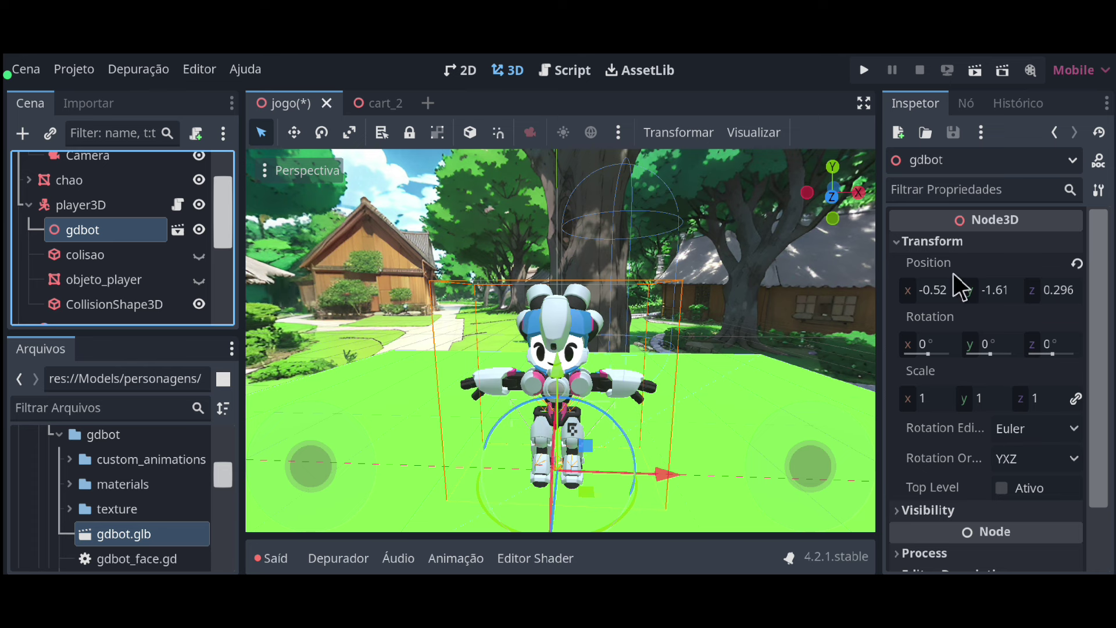
click(1076, 264)
scroll(706, 290, down, 5)
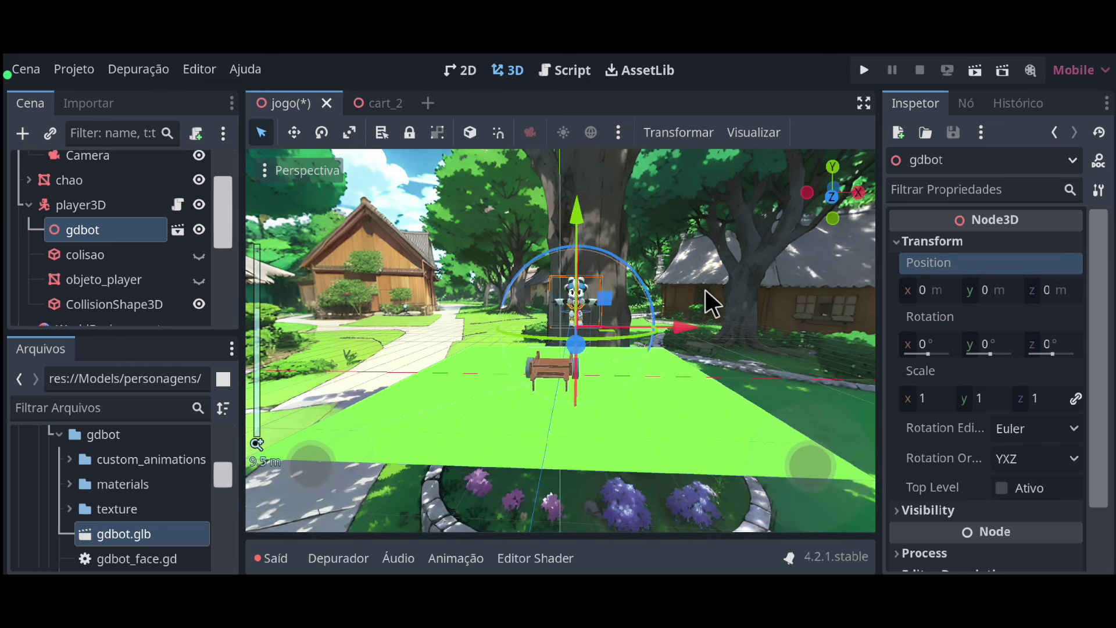
scroll(707, 288, up, 2)
scroll(717, 270, up, 2)
scroll(761, 244, up, 4)
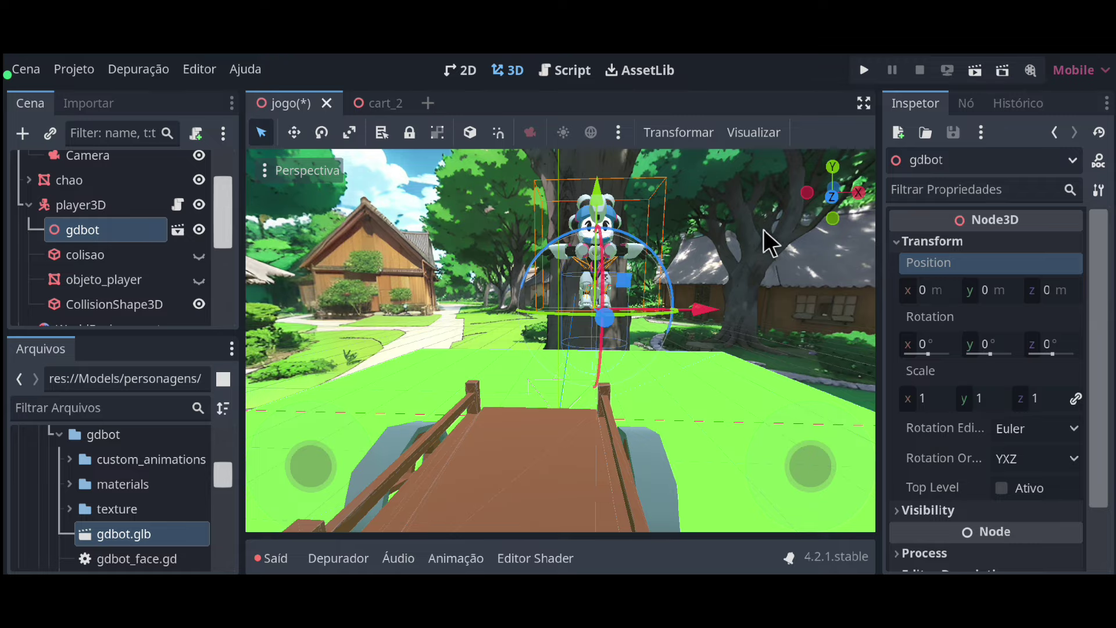
middle_drag(762, 229, 756, 302)
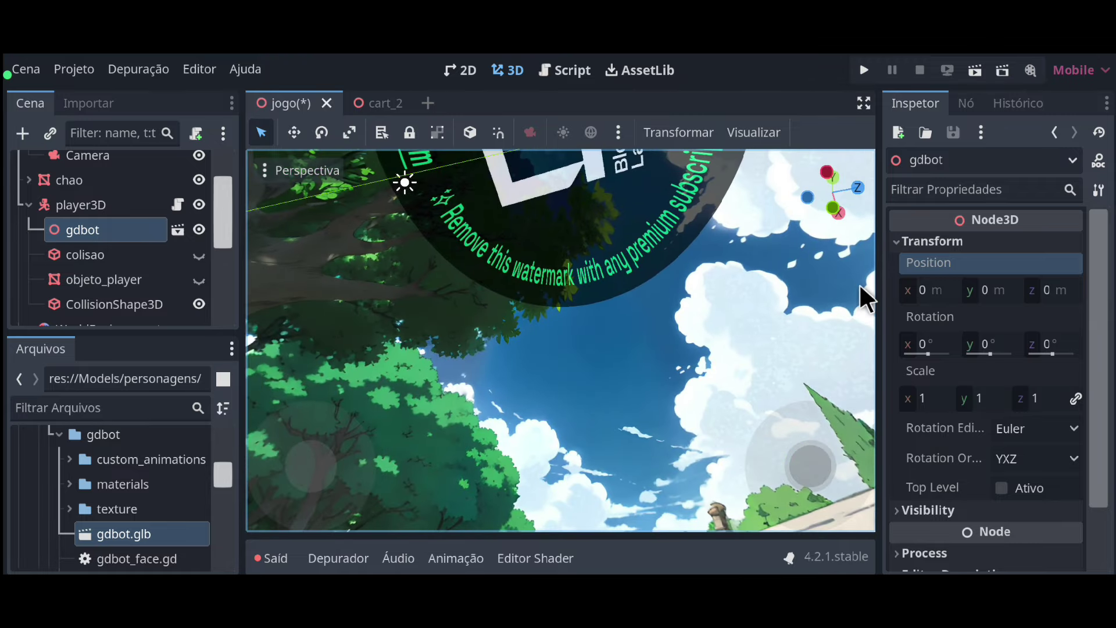
middle_drag(860, 285, 814, 349)
click(814, 349)
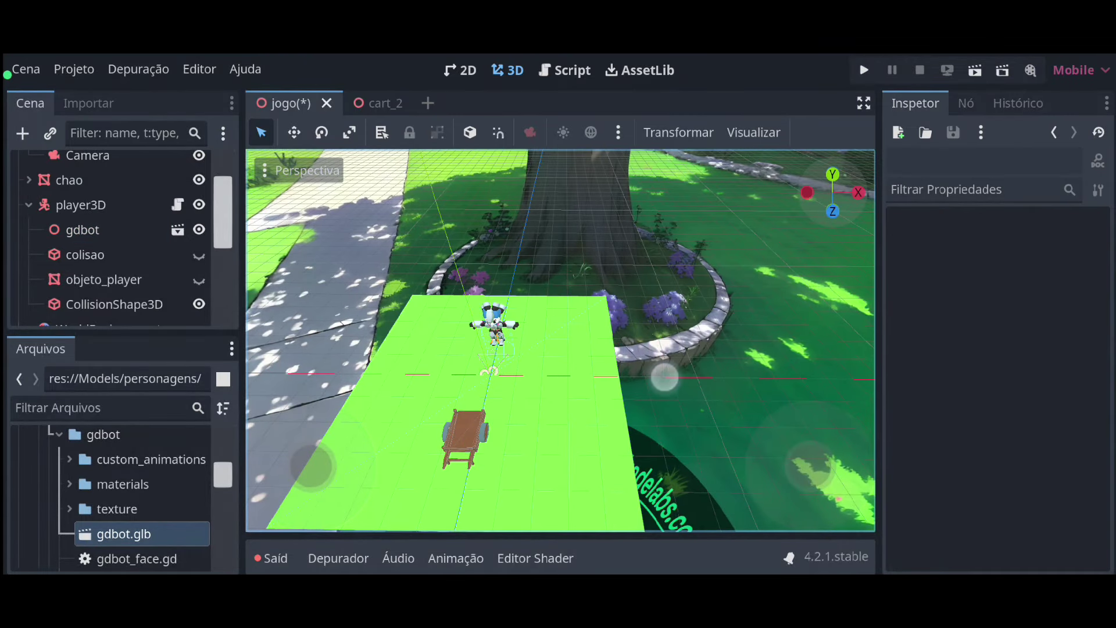
scroll(433, 347, up, 5)
scroll(419, 333, up, 5)
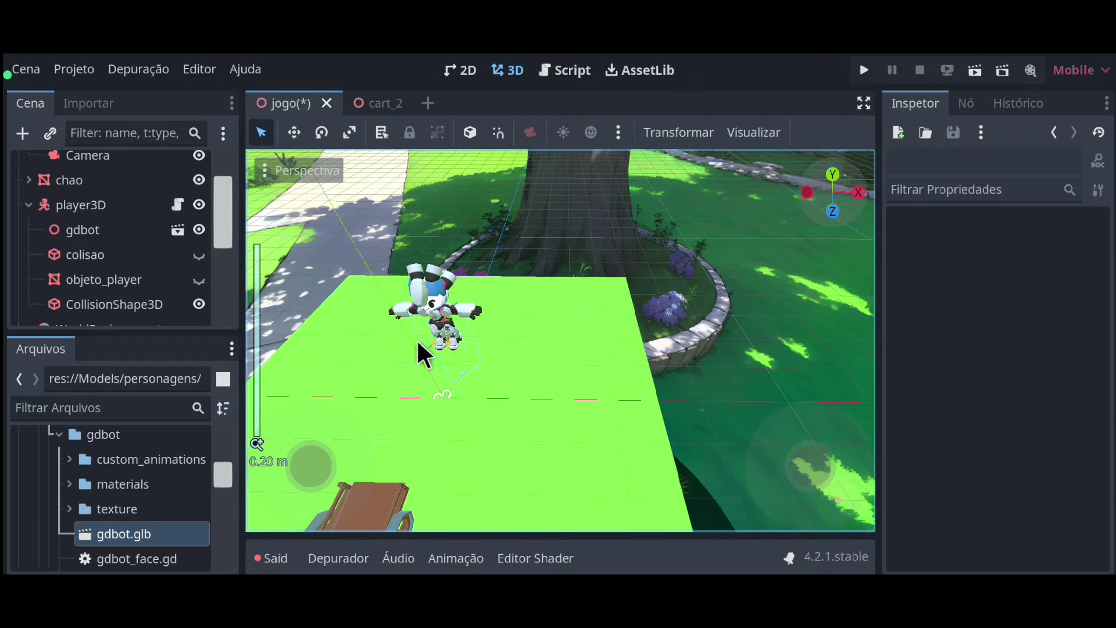
Zoom in on gdbot, nudge the collision shape along X, and scale the capsule down.
click(419, 343)
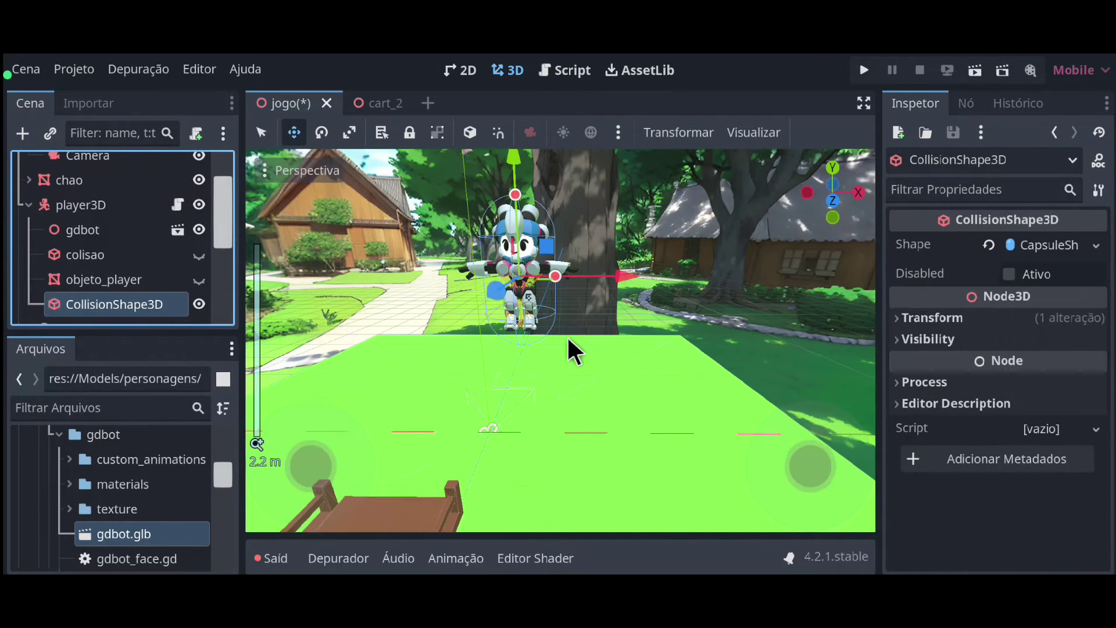
scroll(568, 339, up, 5)
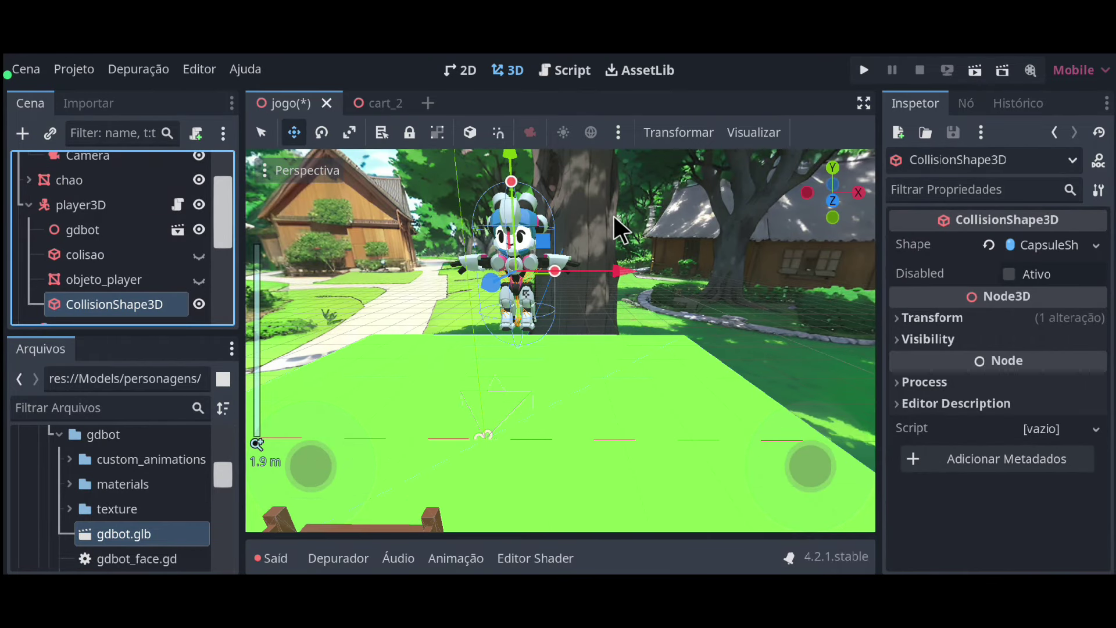
scroll(614, 218, up, 5)
scroll(615, 218, up, 3)
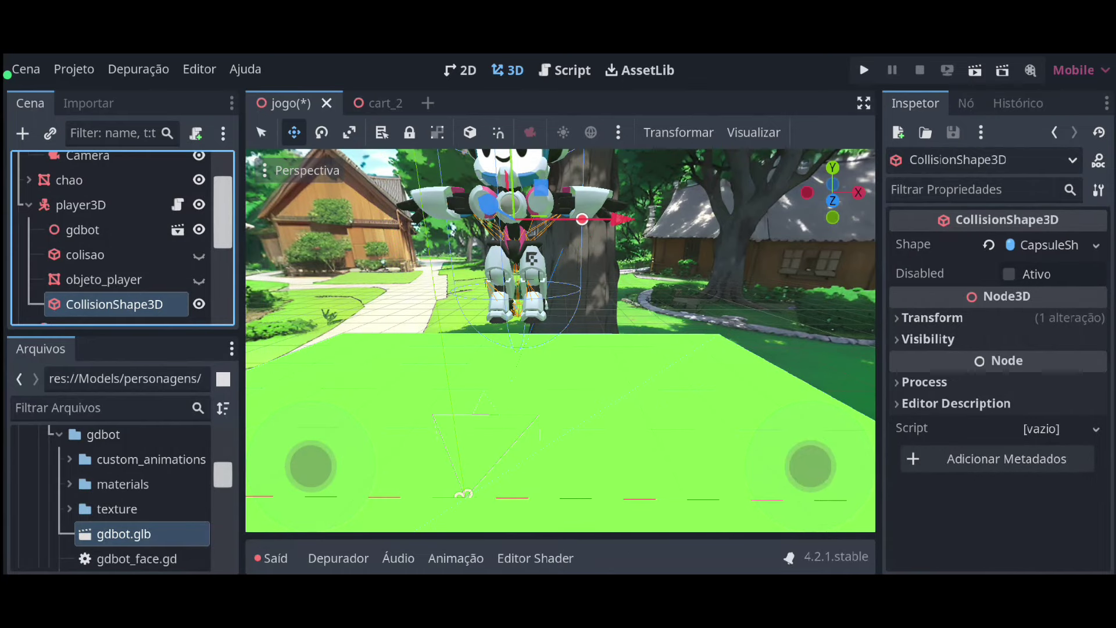
drag(811, 466, 792, 436)
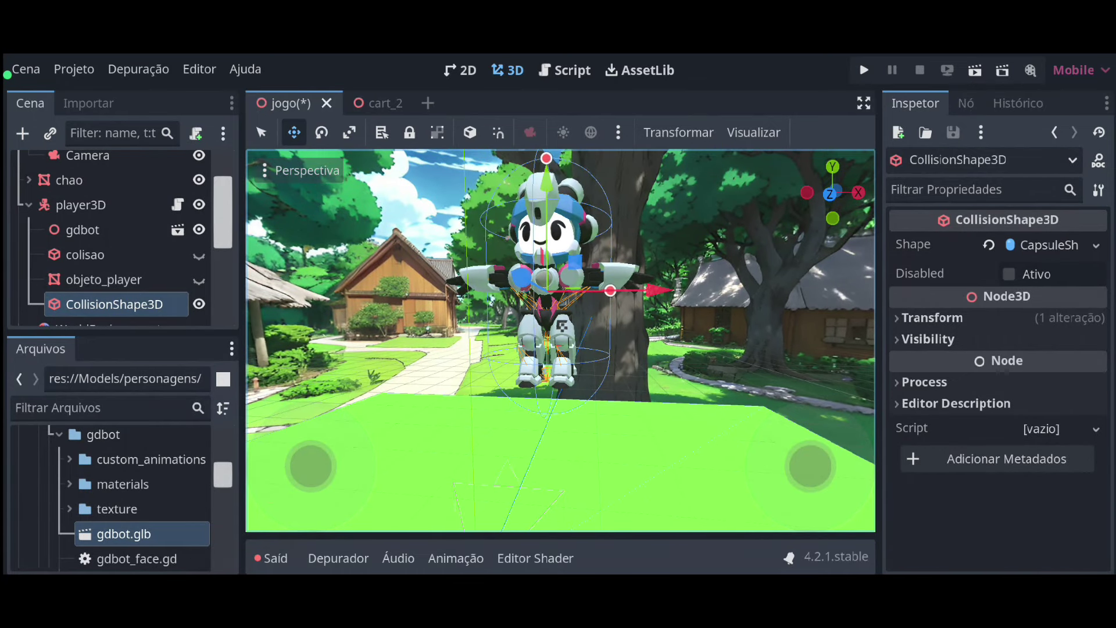
drag(311, 465, 304, 414)
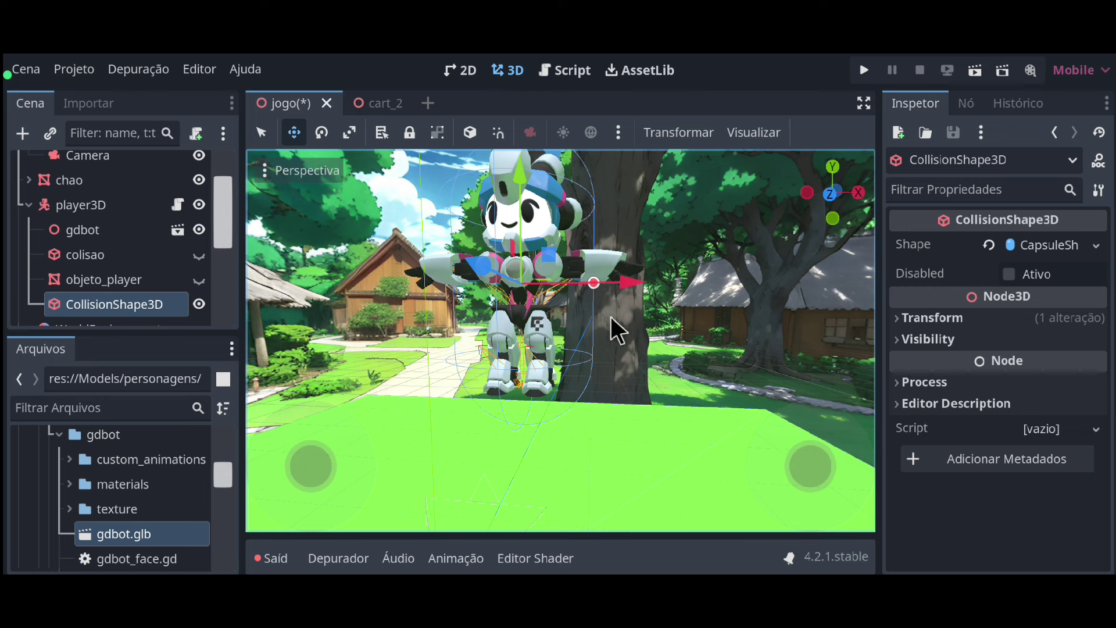
drag(593, 282, 573, 286)
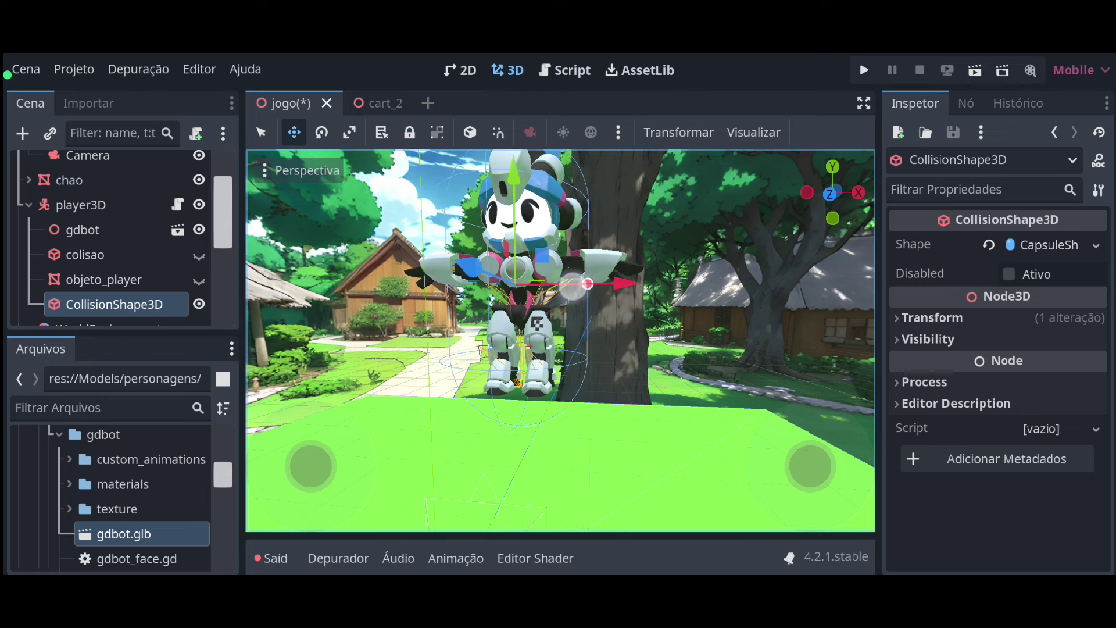
key(r)
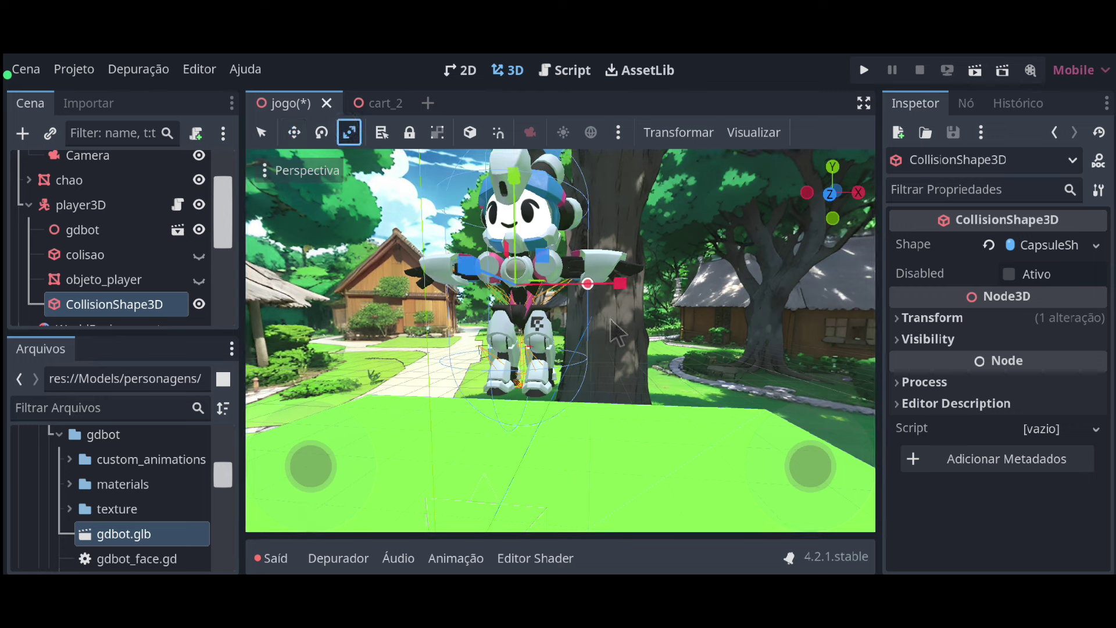
drag(588, 283, 539, 333)
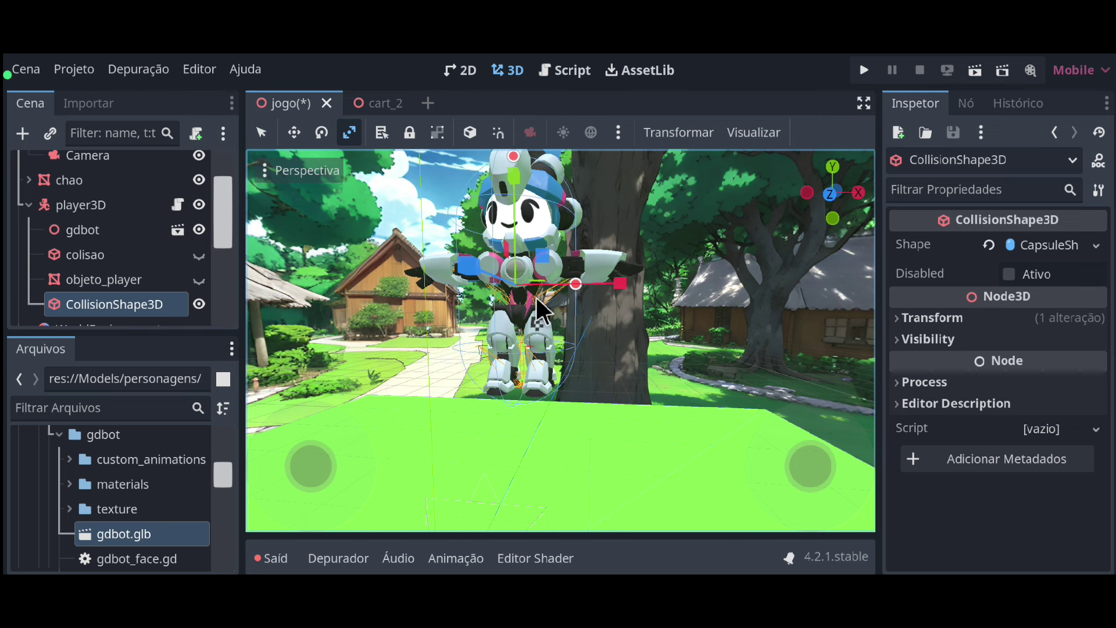
Cancel a stray transform and shrink the capsule further to hug the robot.
middle_drag(577, 314, 622, 316)
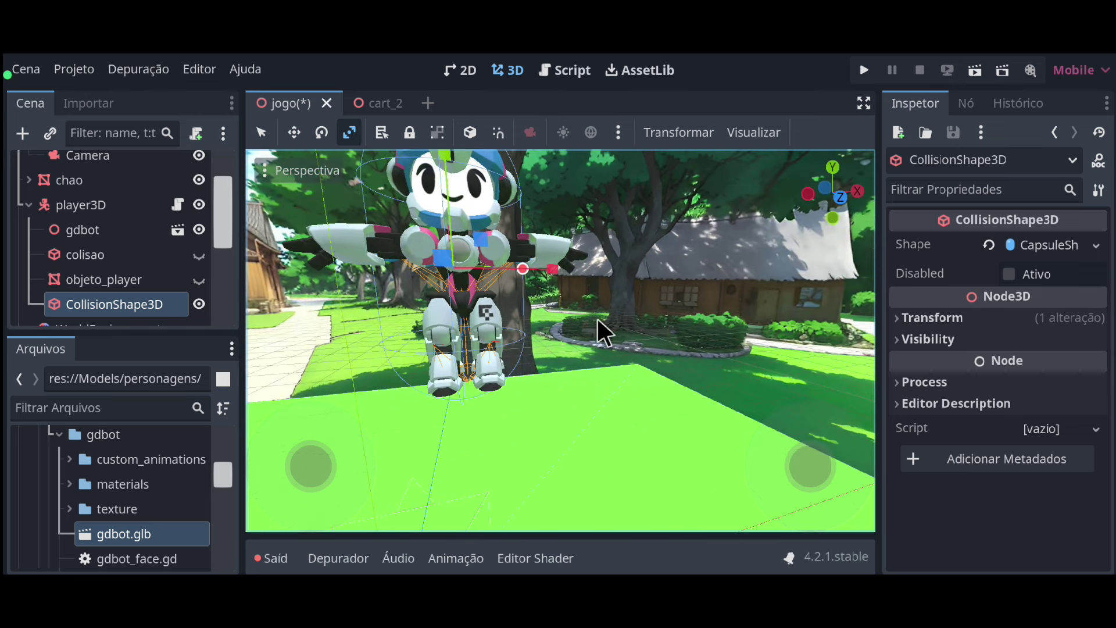
scroll(581, 325, up, 3)
scroll(541, 329, down, 3)
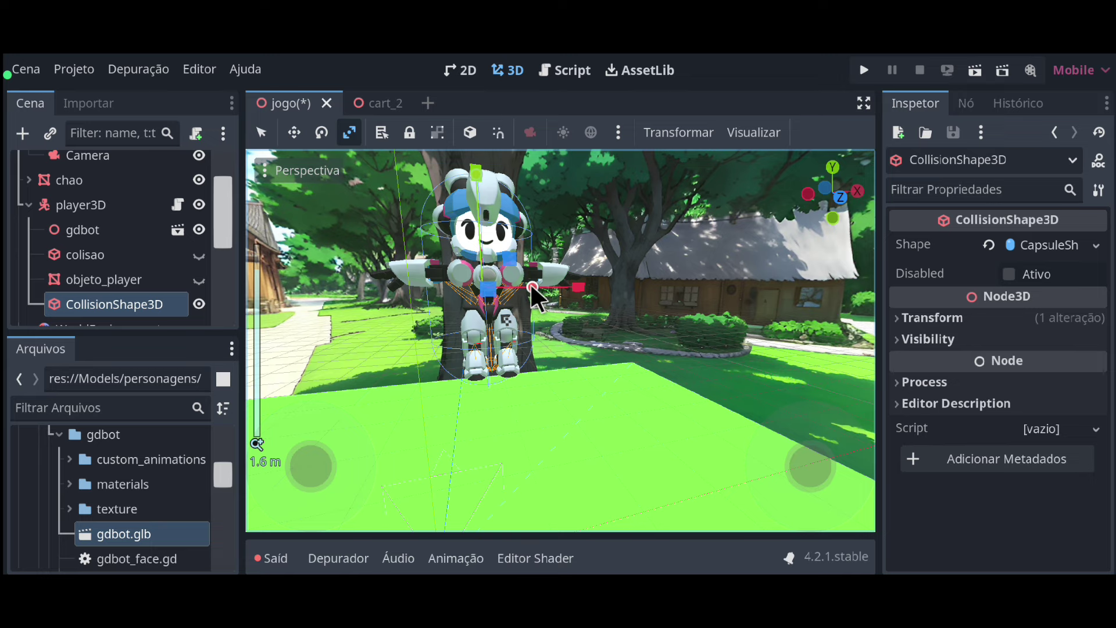
right_drag(532, 288, 532, 300)
right_click(531, 299)
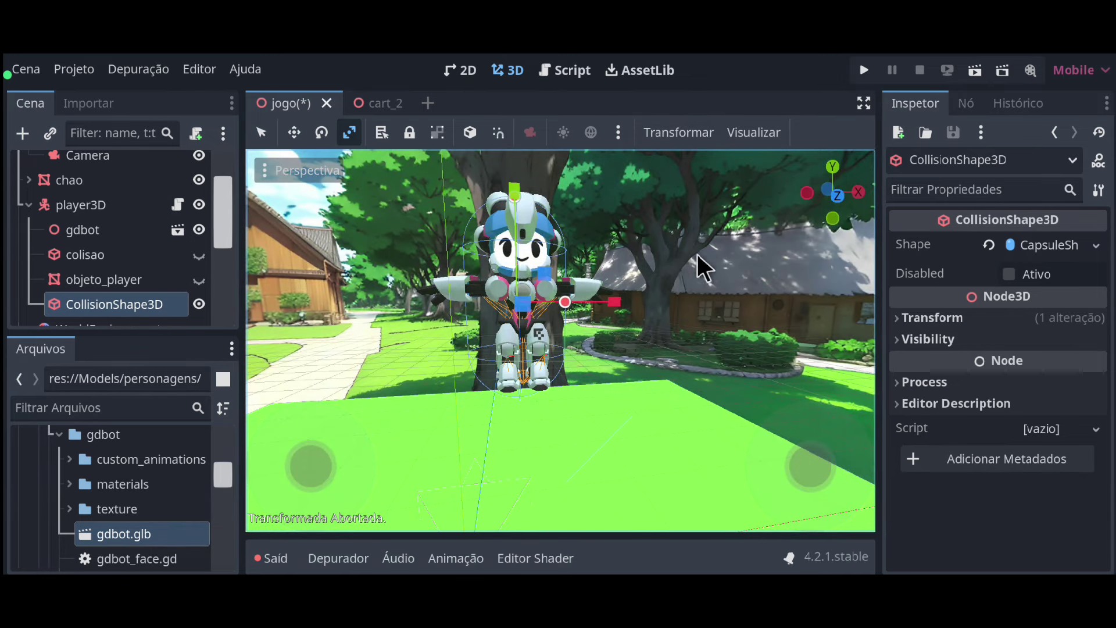
scroll(482, 328, up, 3)
scroll(582, 326, up, 2)
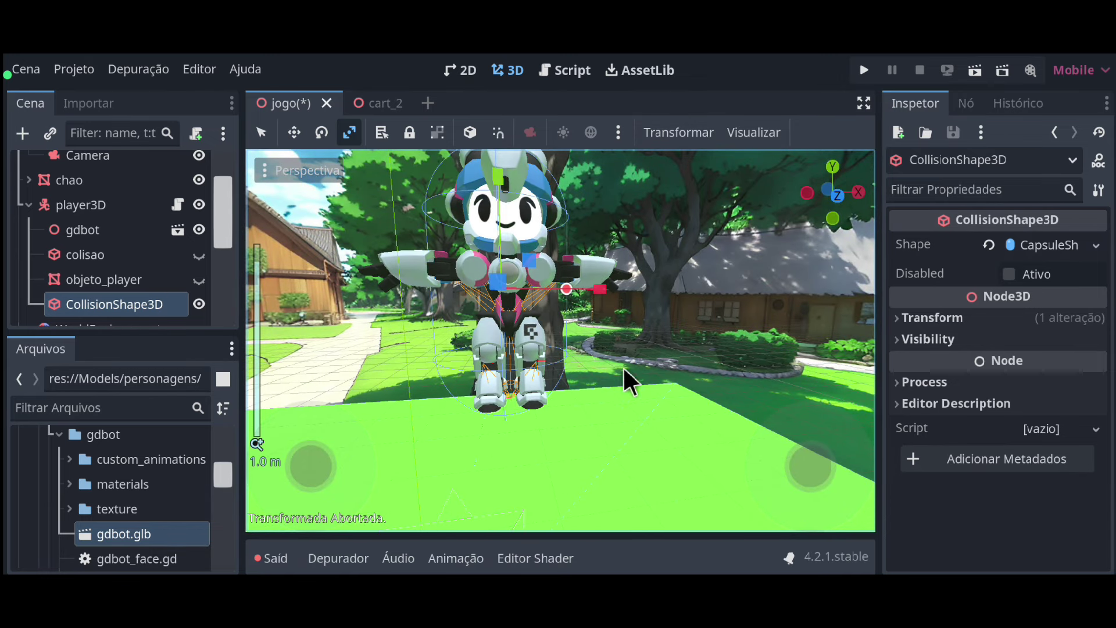
drag(567, 289, 549, 314)
scroll(623, 393, down, 5)
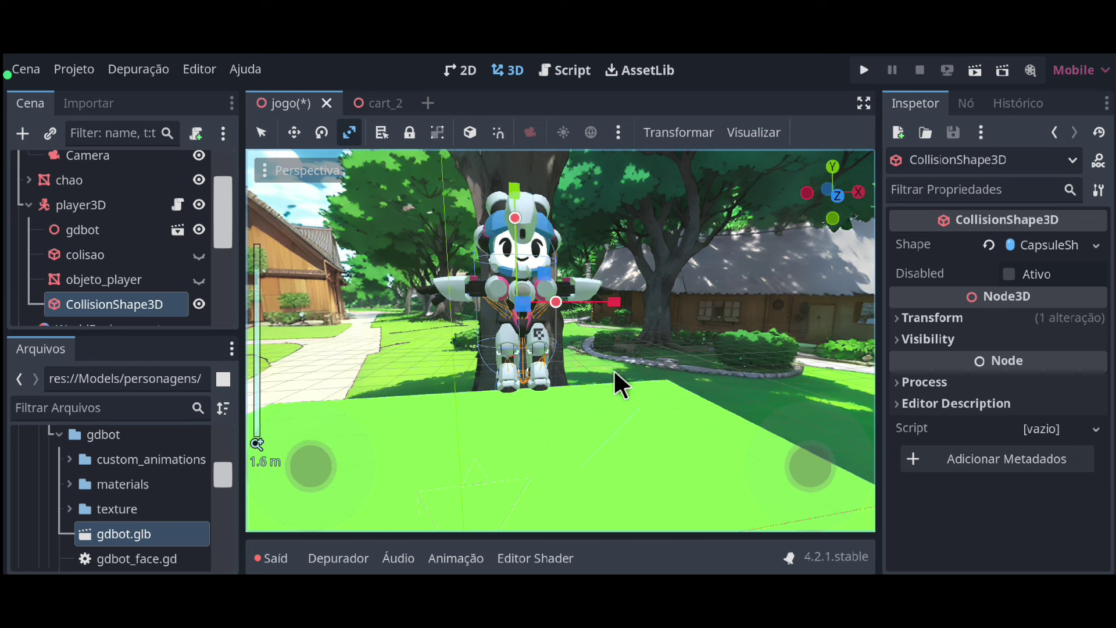
Stretch the capsule taller along Y and shift it into place over the robot.
drag(507, 201, 450, 180)
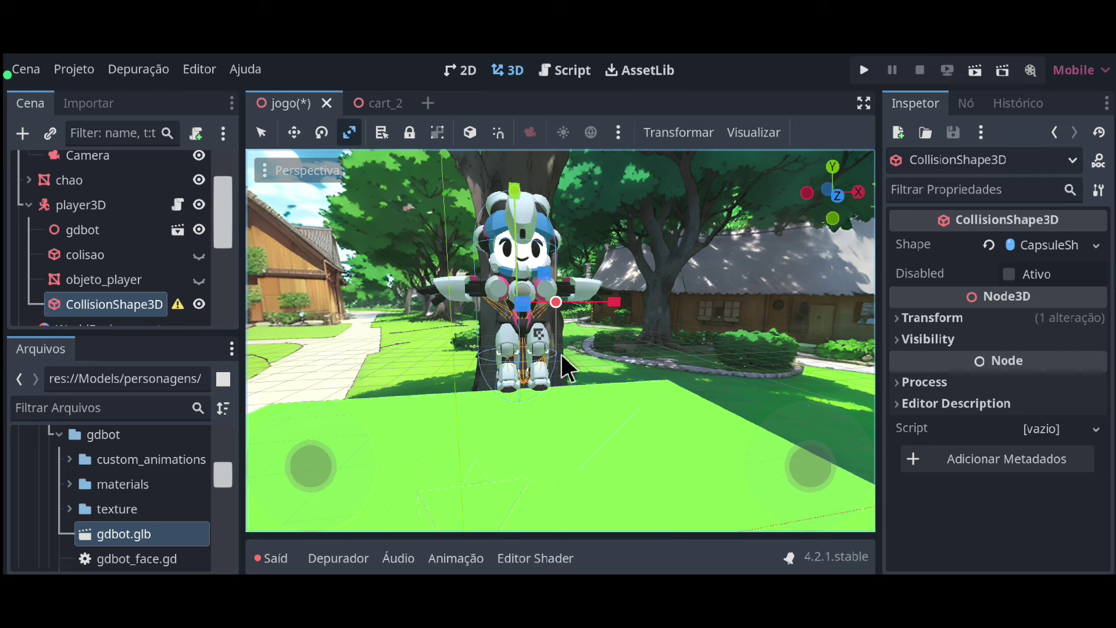
key(w)
drag(563, 365, 501, 354)
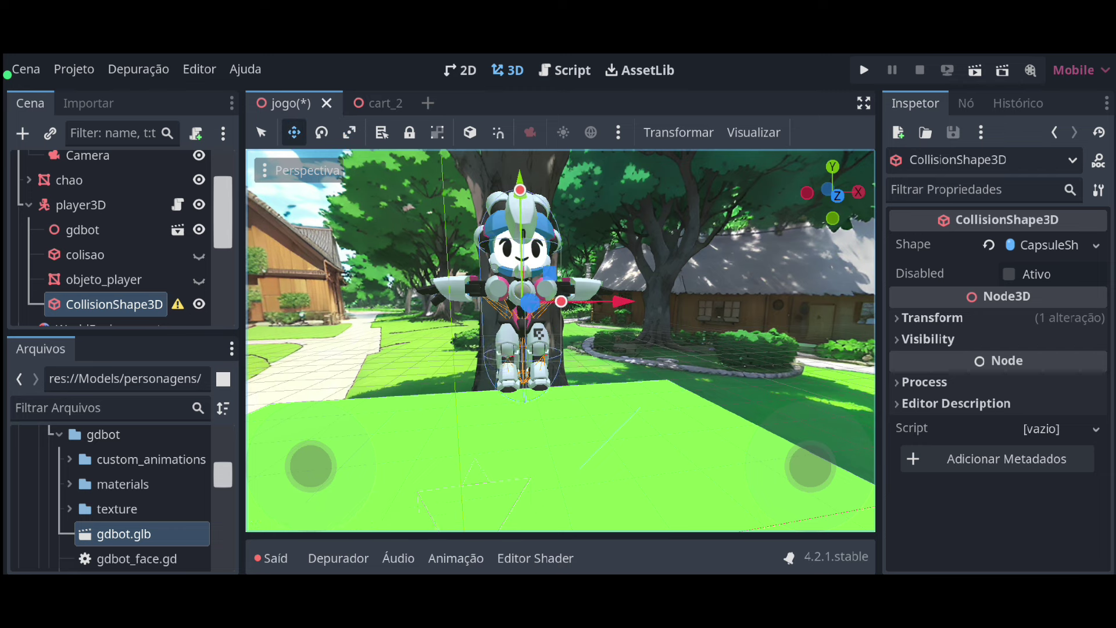
scroll(611, 324, down, 2)
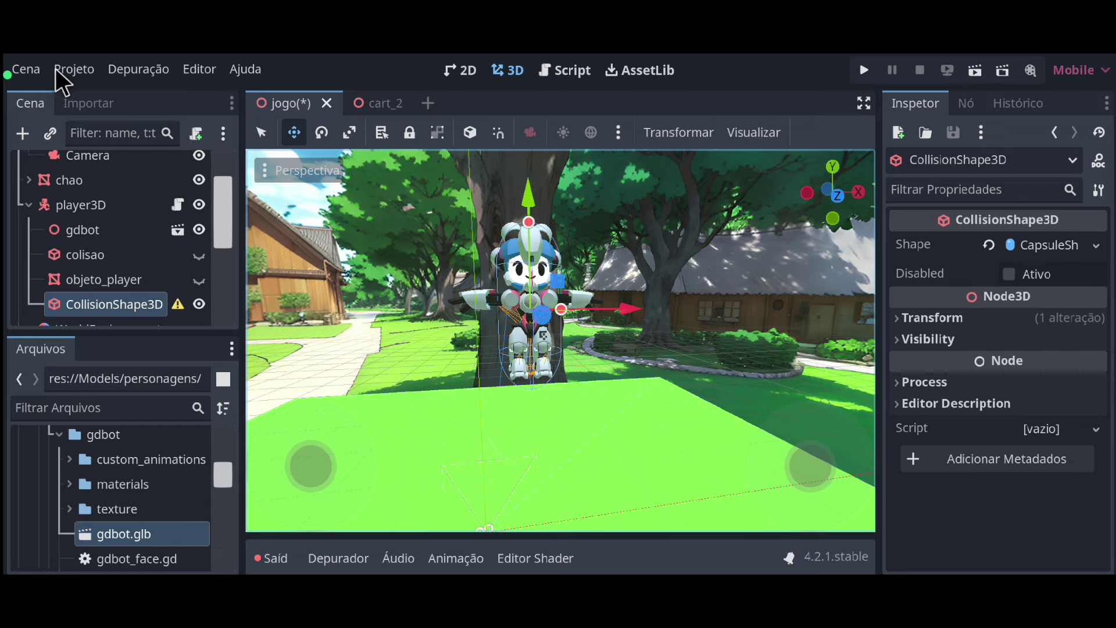
Save the jogo scene via Cena > Salvar Cena.
click(29, 68)
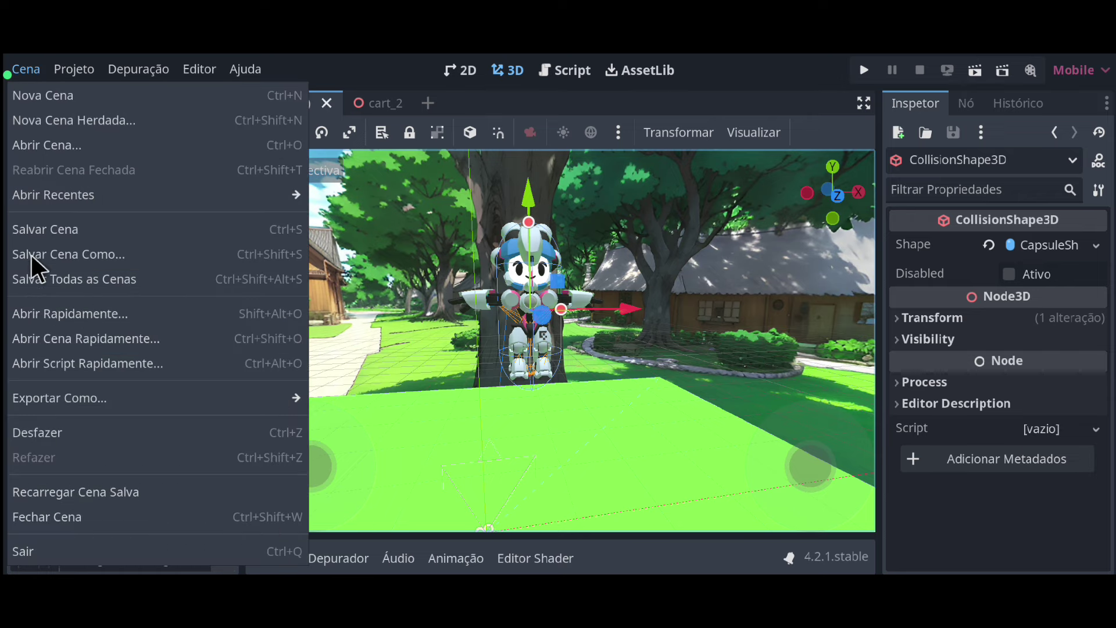
click(46, 224)
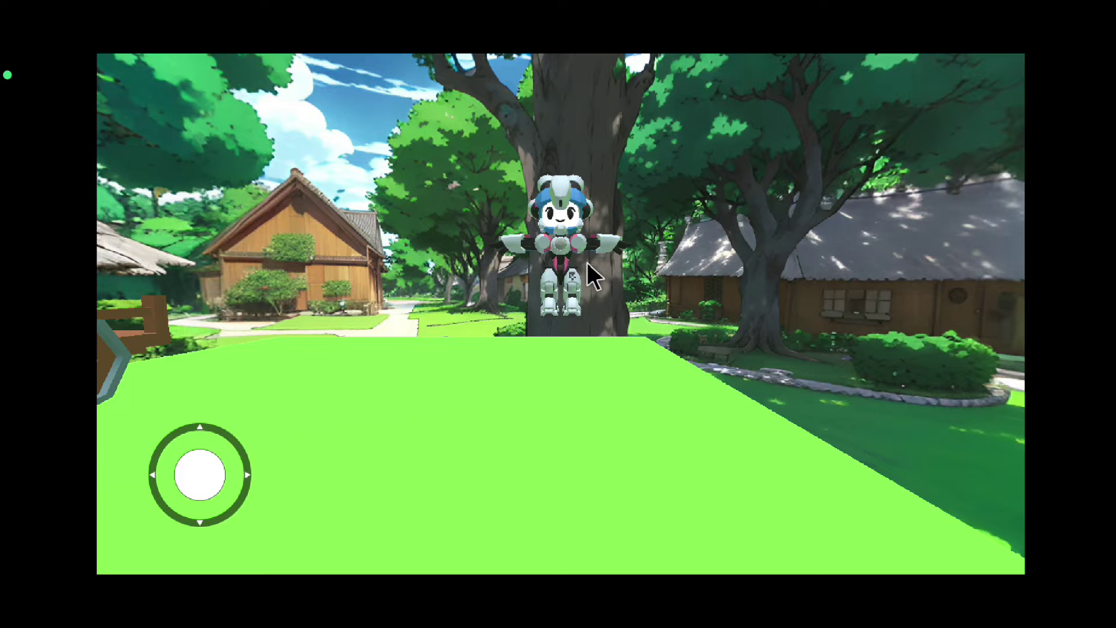
Walk the robot toward the cart, swing the camera around the village, then stop with F8.
key(s)
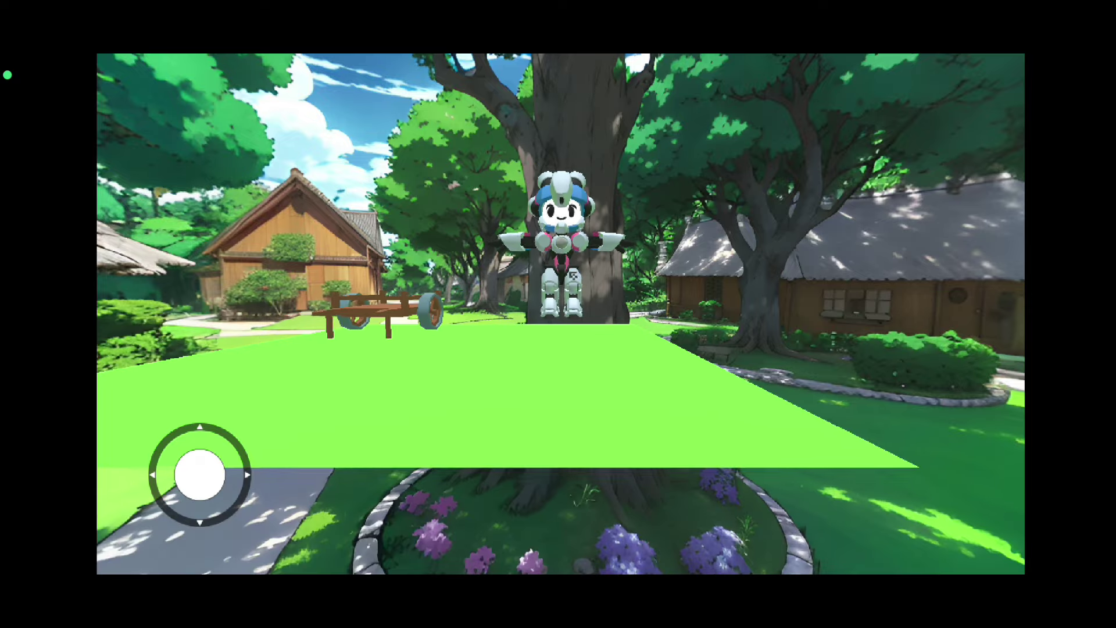
key(w)
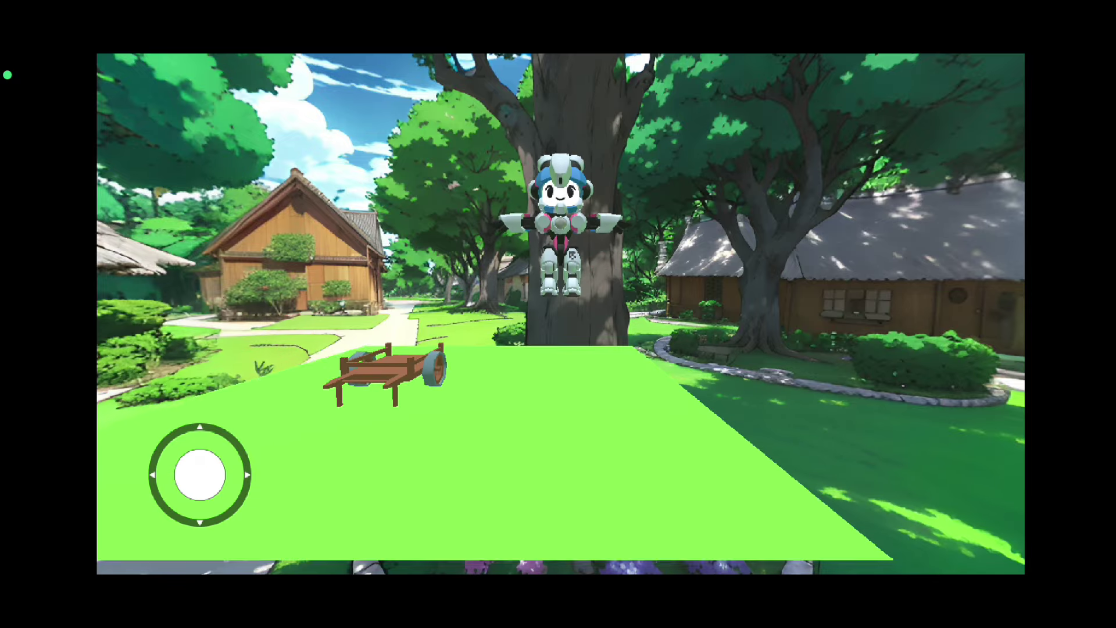
drag(199, 474, 142, 474)
mouse_move(848, 301)
mouse_down()
mouse_move(624, 401)
mouse_move(379, 456)
mouse_move(693, 481)
mouse_up()
drag(200, 474, 161, 314)
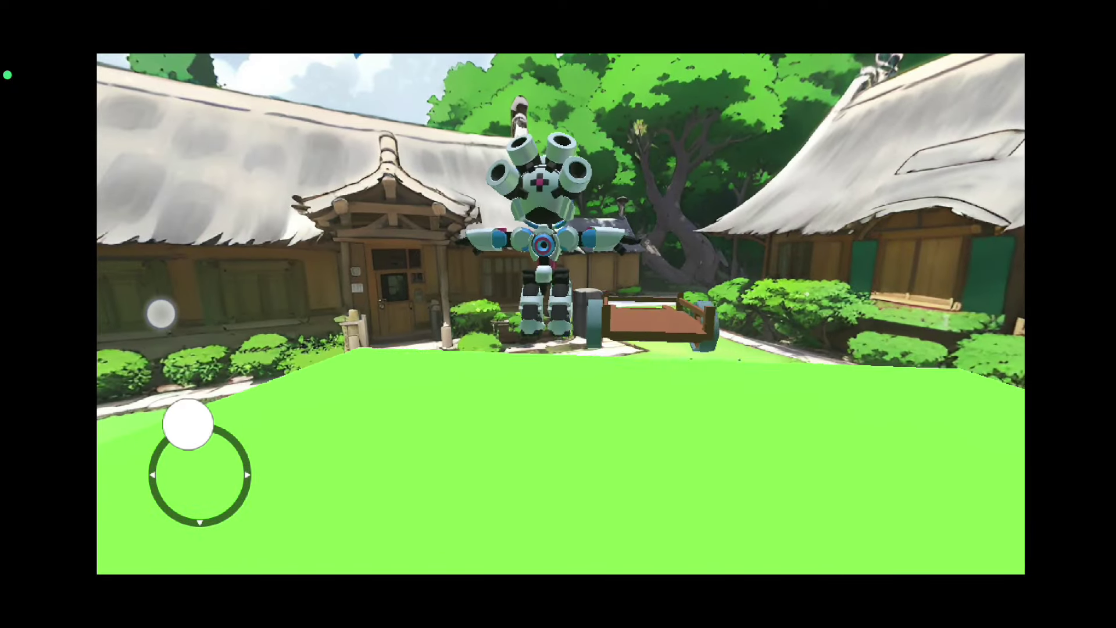
mouse_move(832, 352)
mouse_down()
mouse_move(243, 443)
mouse_move(668, 506)
mouse_move(706, 483)
mouse_move(371, 546)
mouse_move(633, 403)
mouse_move(620, 479)
mouse_move(351, 491)
mouse_up()
drag(199, 474, 192, 424)
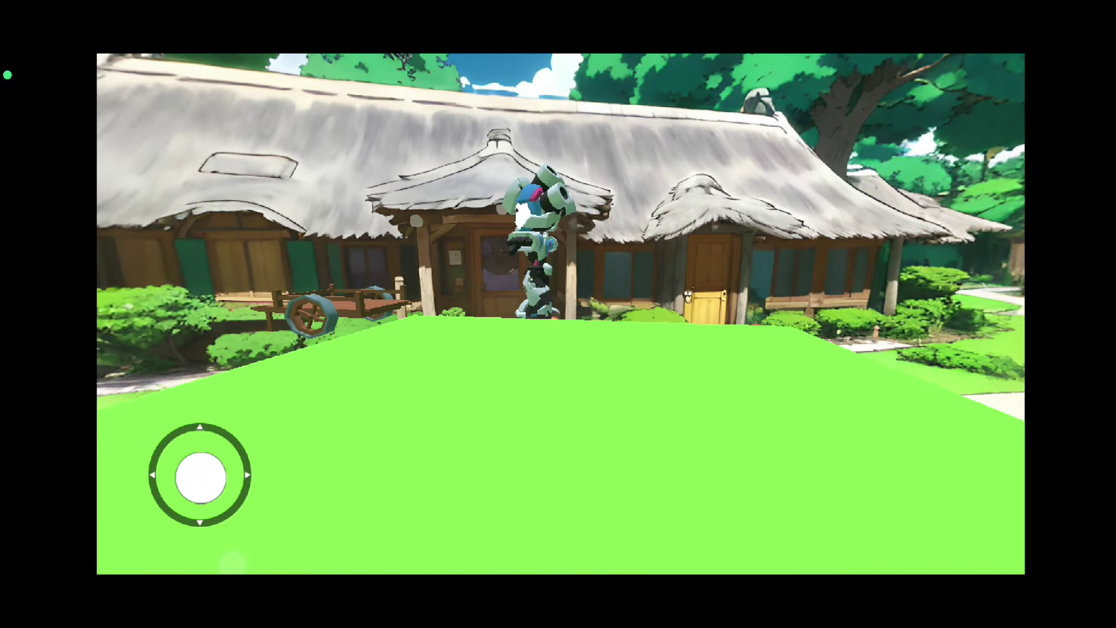
mouse_move(695, 459)
mouse_down()
mouse_move(538, 423)
mouse_move(488, 463)
mouse_move(503, 520)
mouse_up()
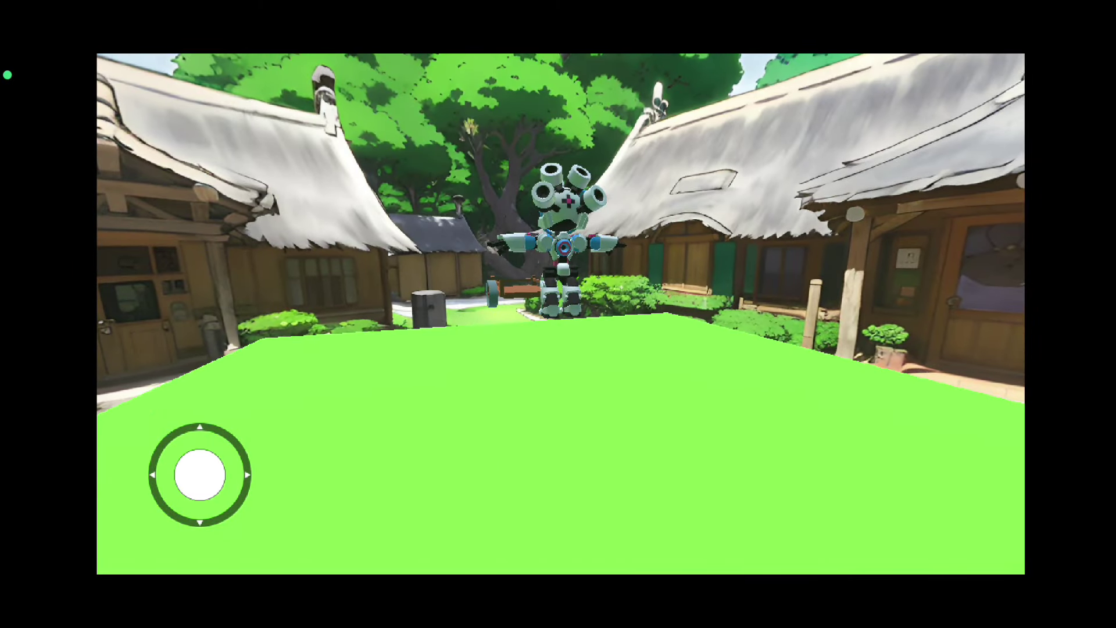
key(F8)
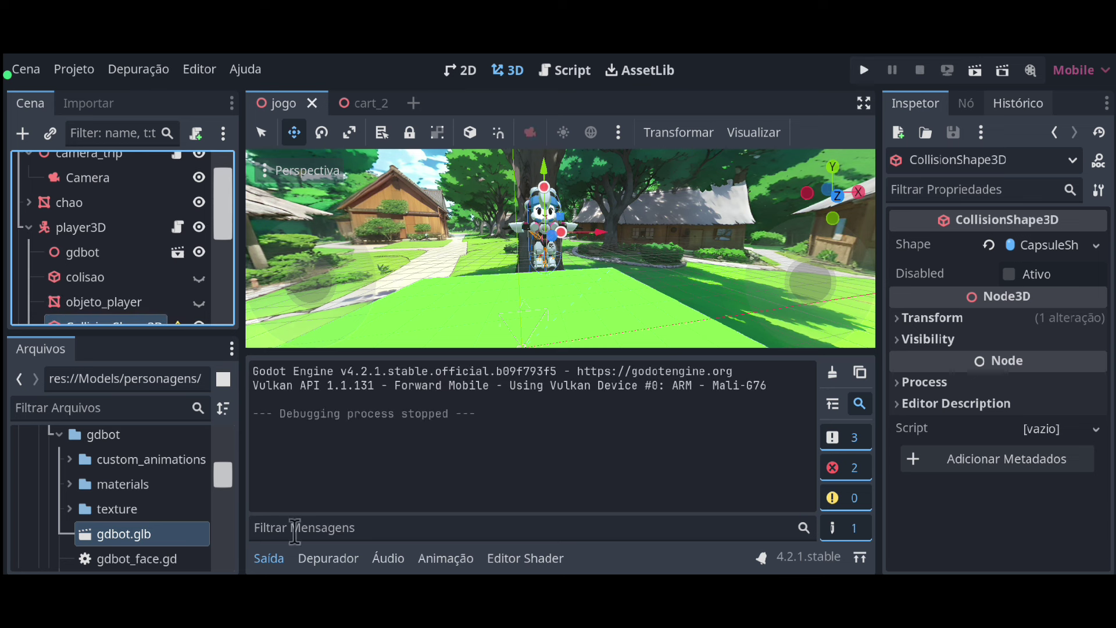
Hide the Output panel and drag the collision capsule down along Y.
click(269, 557)
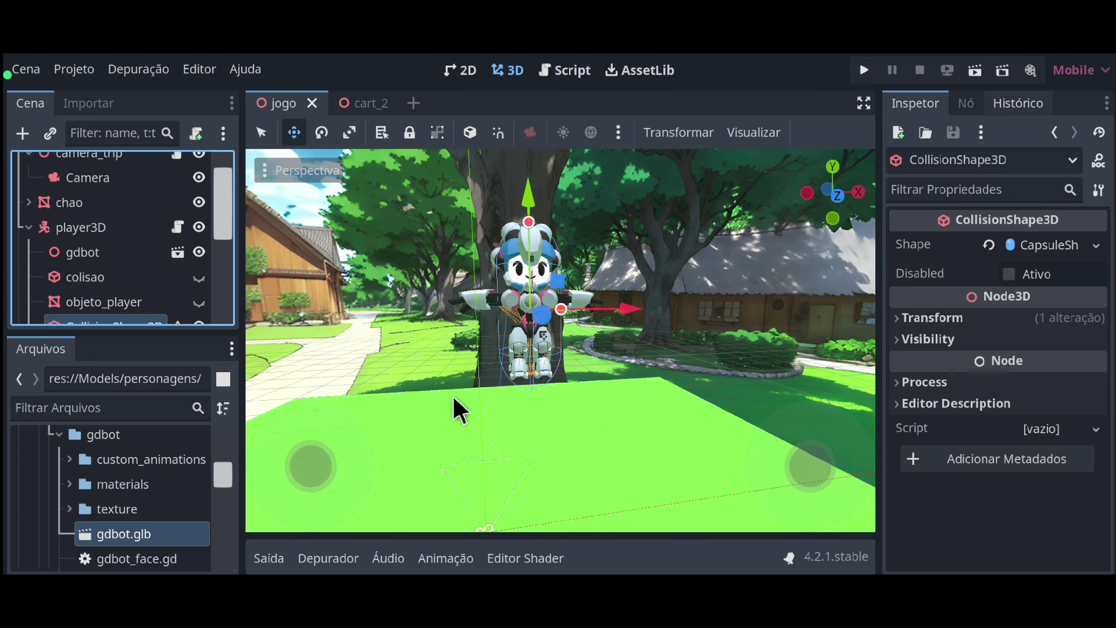
scroll(35, 267, down, 3)
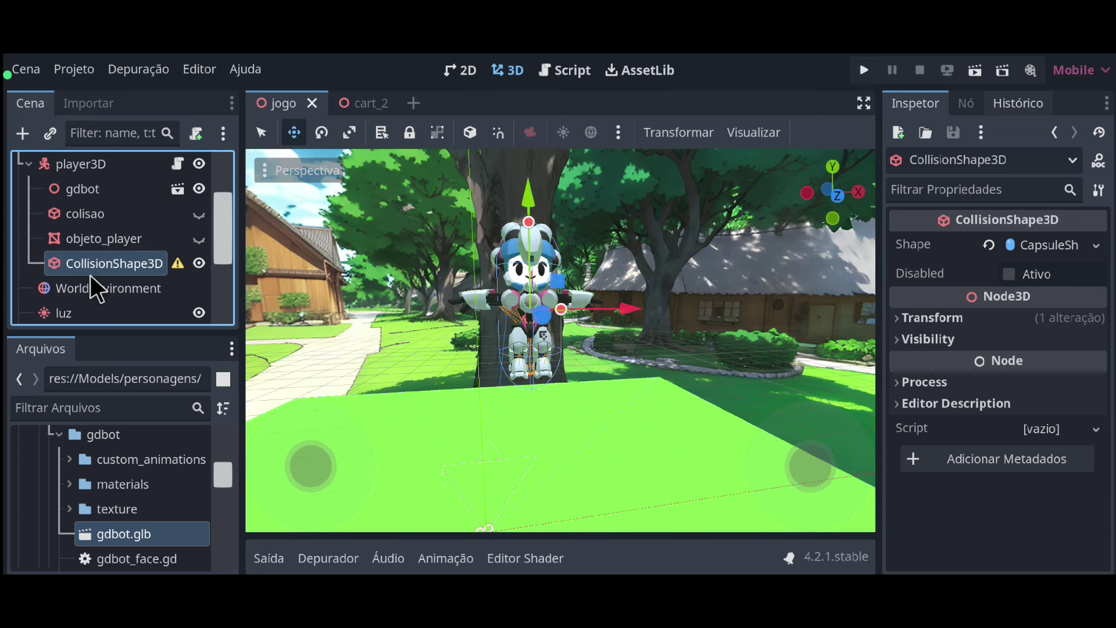
drag(539, 202, 514, 260)
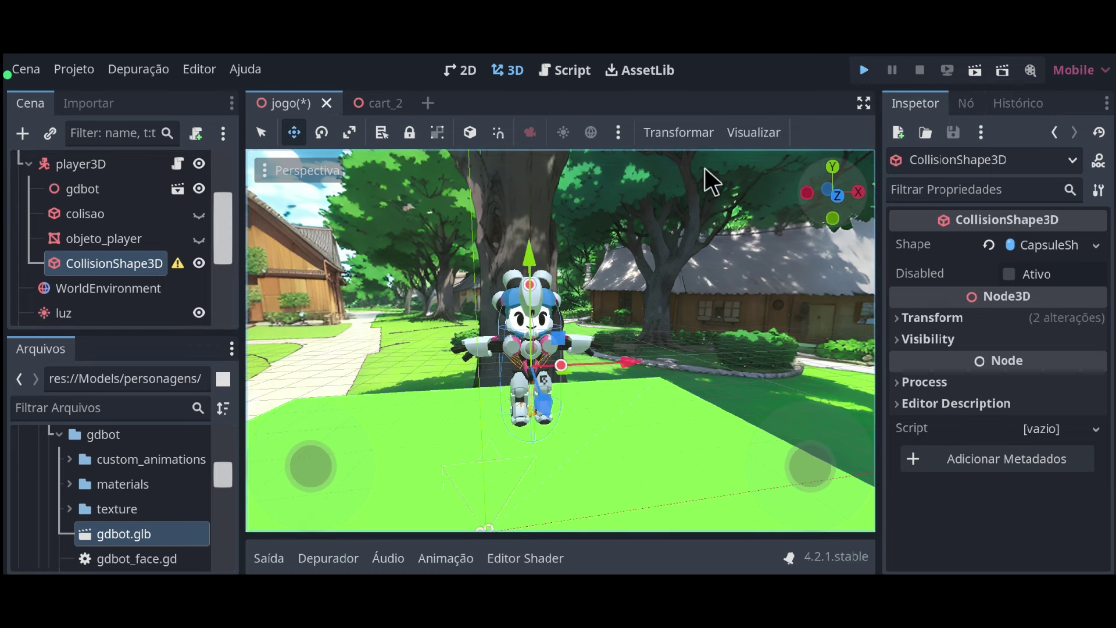
Run the game, walk the robot forward while orbiting the camera, then stop it.
key(F5)
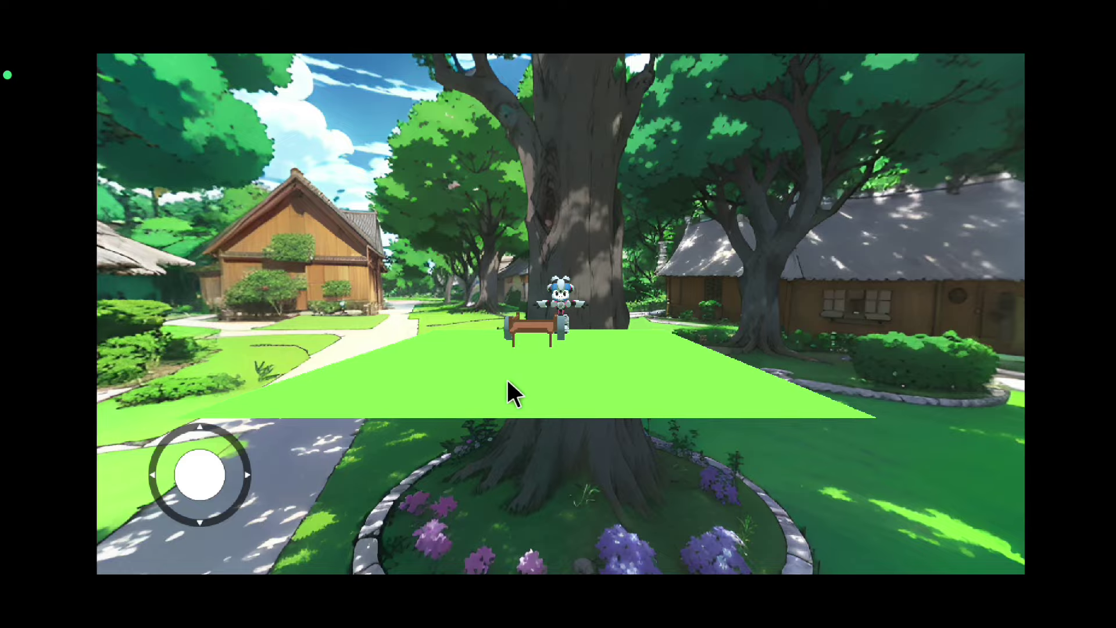
key(w)
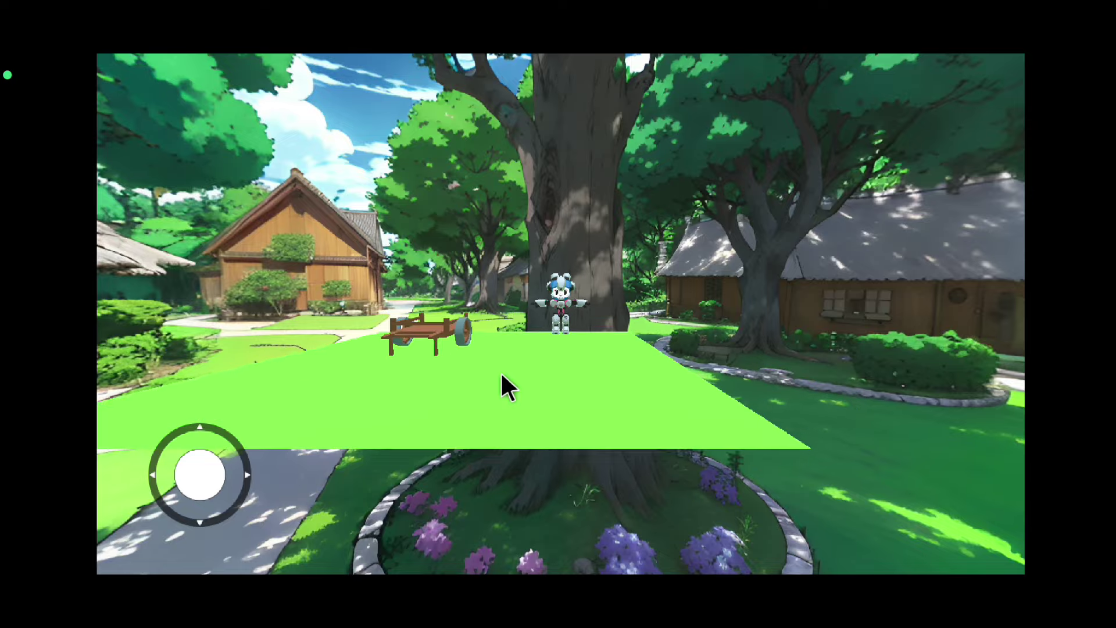
mouse_move(592, 305)
mouse_down()
mouse_move(457, 412)
mouse_move(493, 525)
mouse_up()
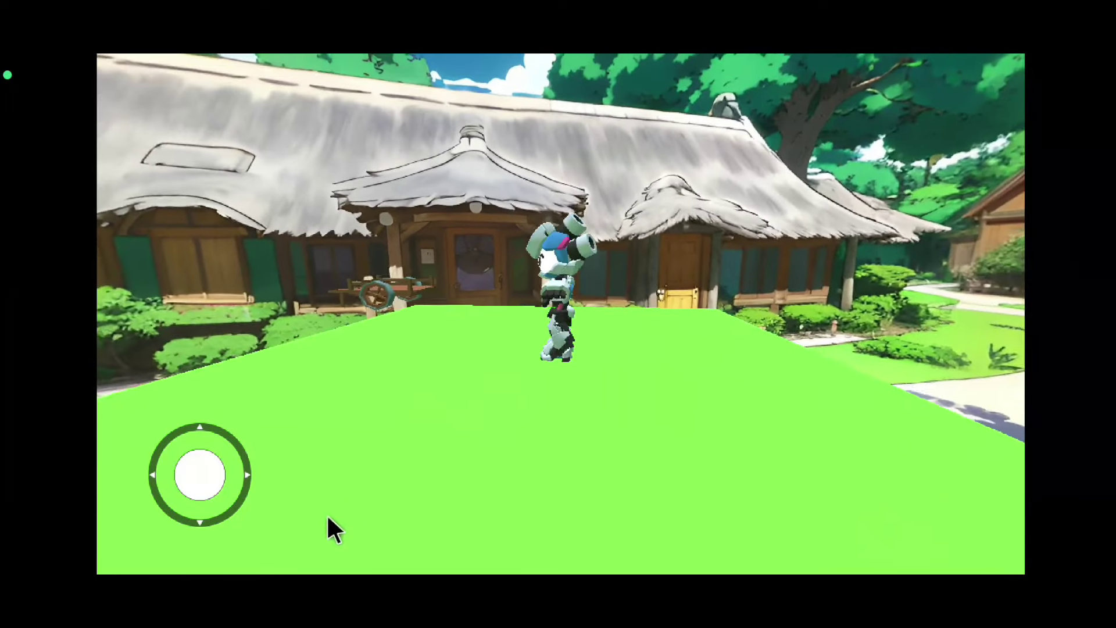
key(F8)
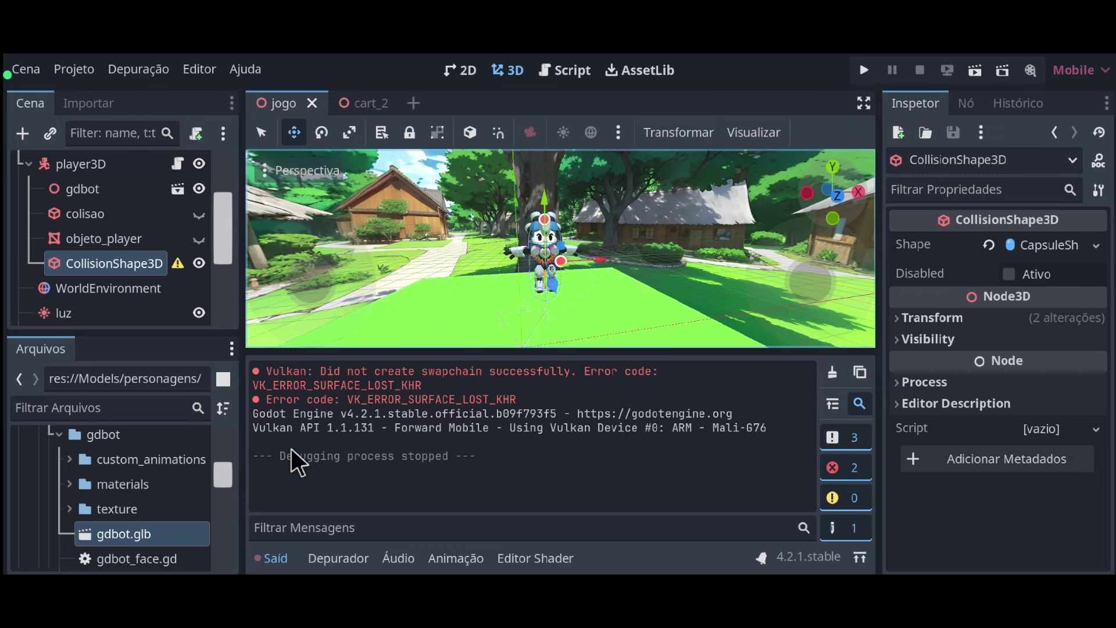
Select the gdbot model and drag it lower along the Y axis.
click(275, 558)
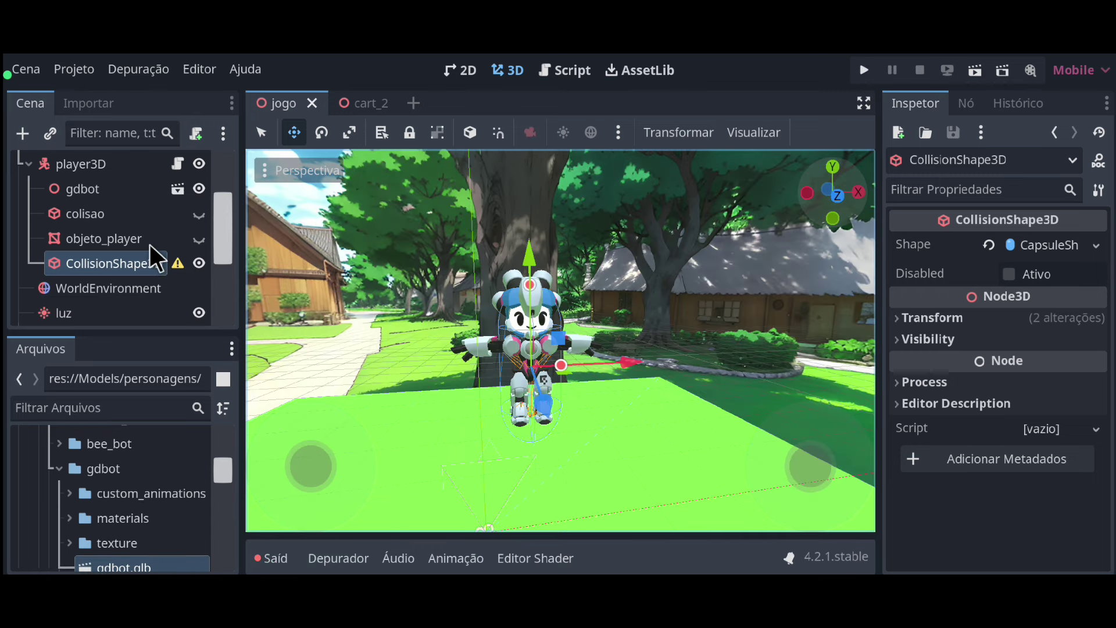
click(82, 191)
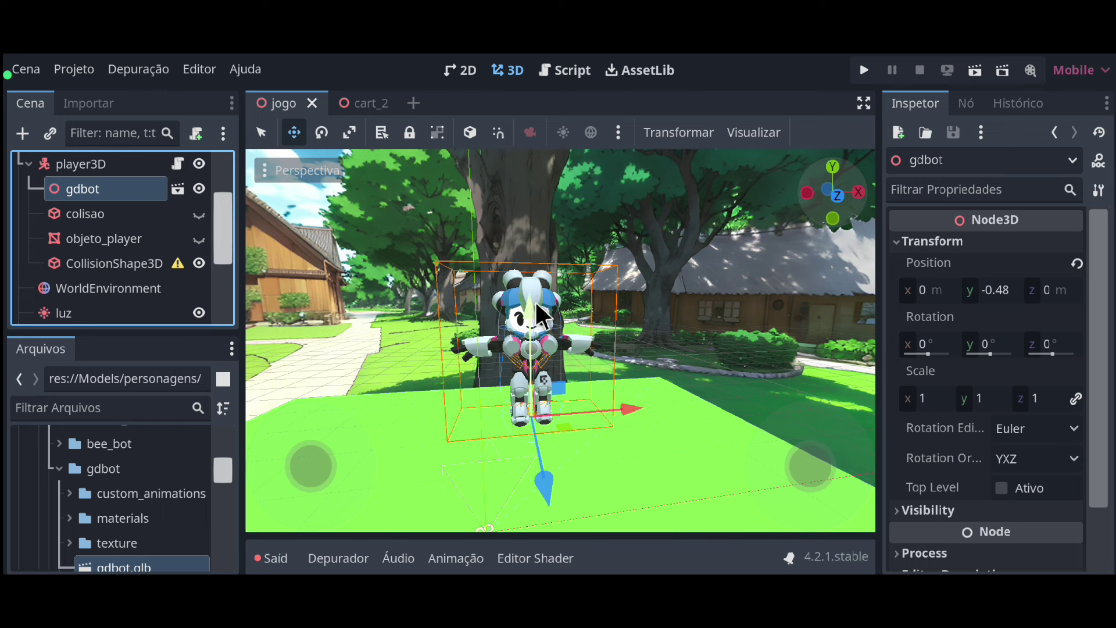
click(540, 336)
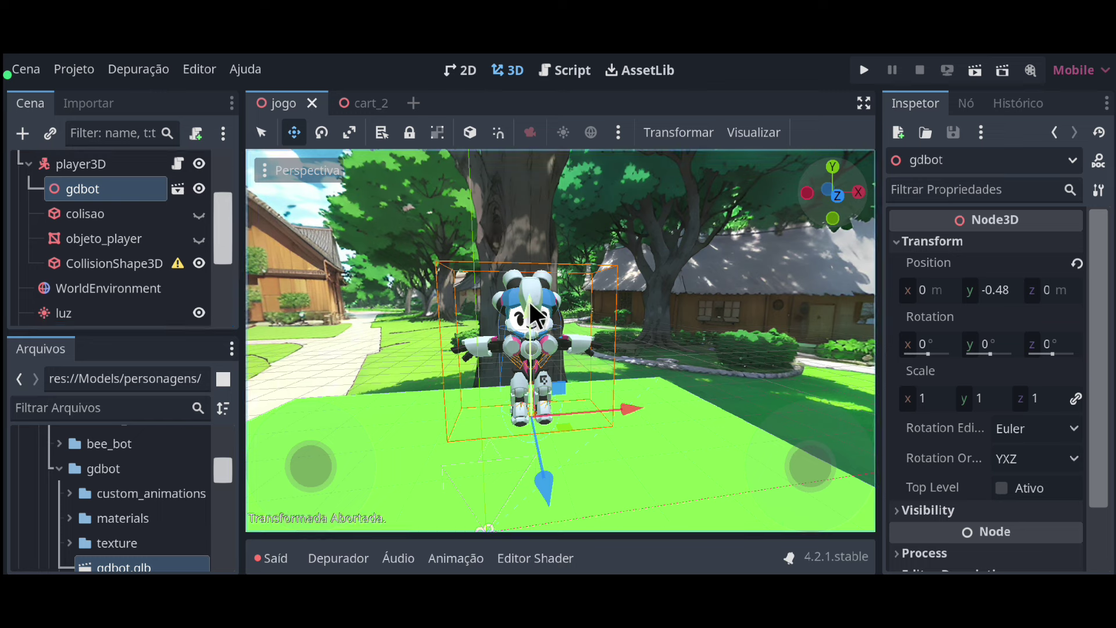
drag(535, 317, 539, 346)
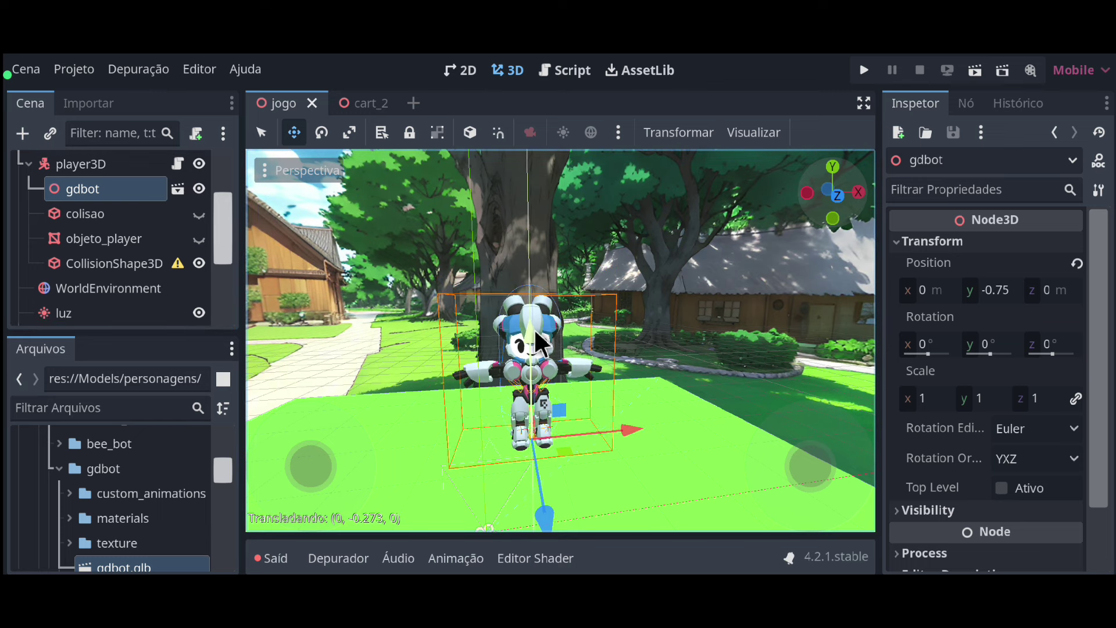
Lower the CollisionShape3D capsule along Y, then run the game to test it.
click(103, 262)
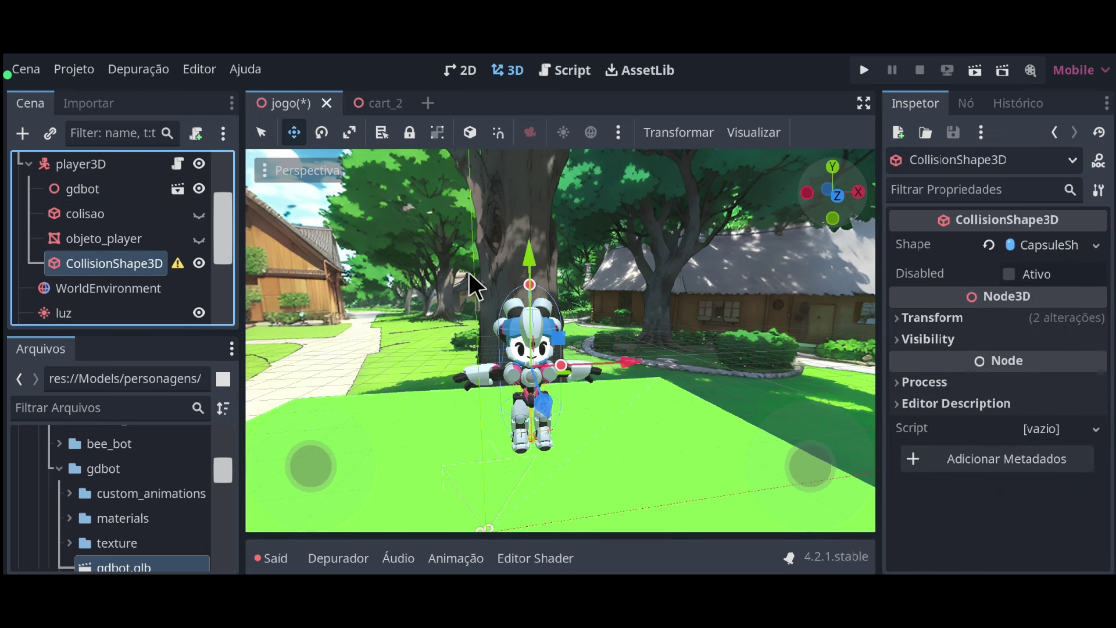
click(531, 265)
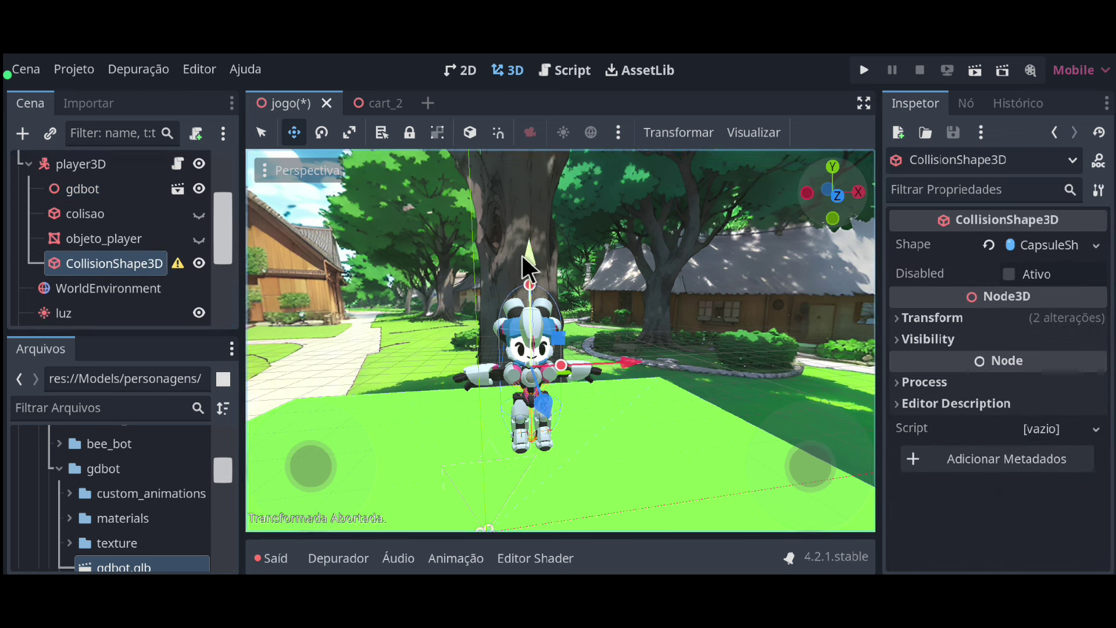
drag(531, 253, 536, 281)
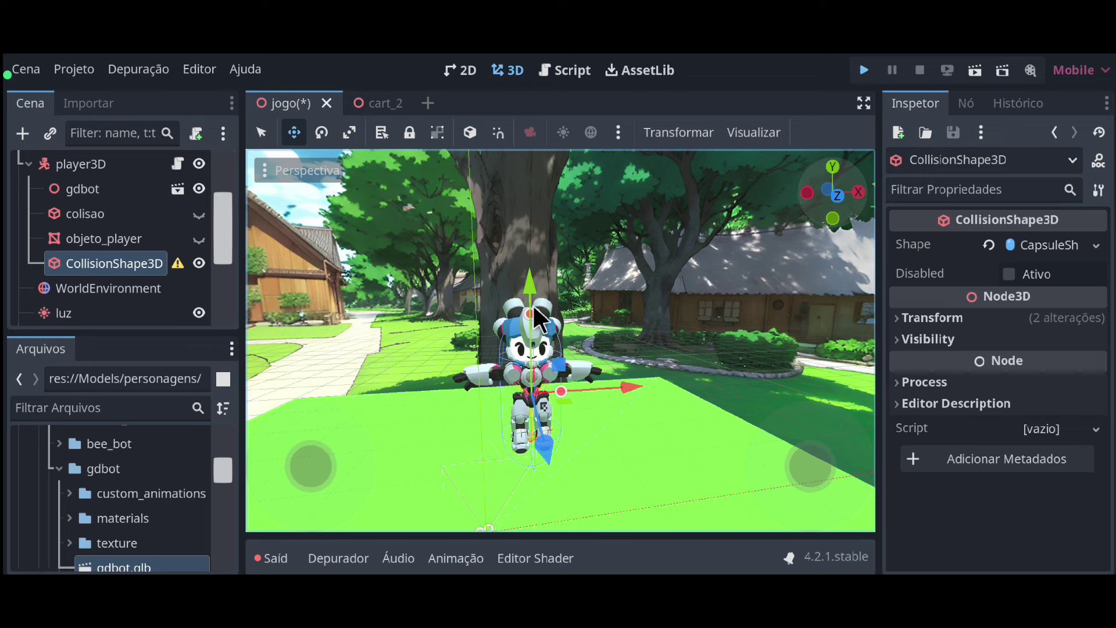
key(F5)
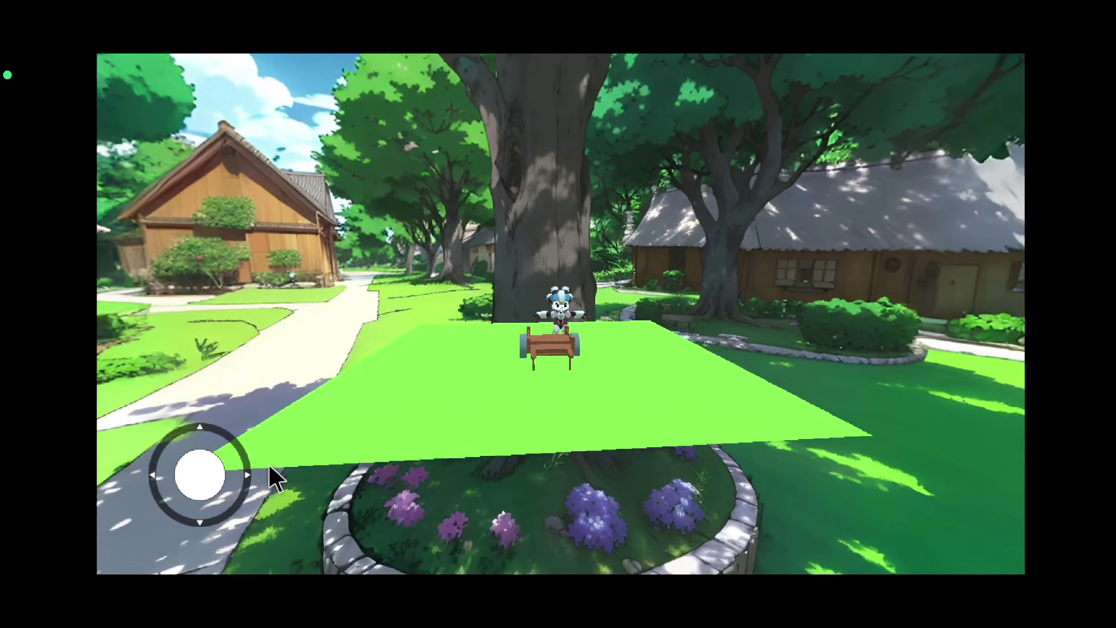
Walk the robot around the cart with the WASD keys and into it to push it.
scroll(371, 365, up, 2)
scroll(371, 365, up, 2)
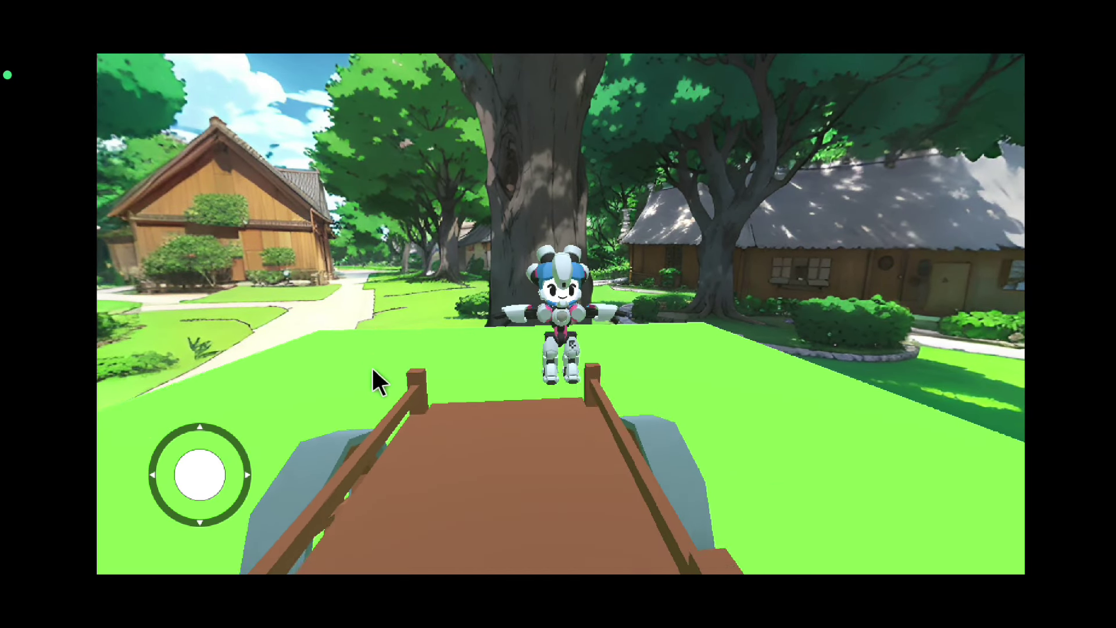
key(d)
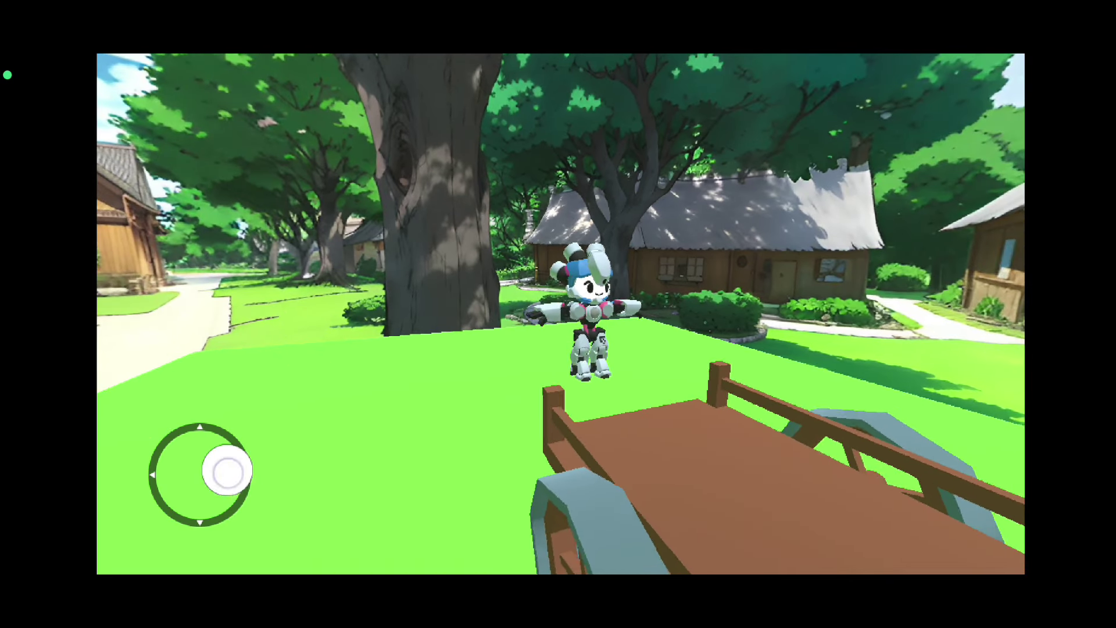
key(s)
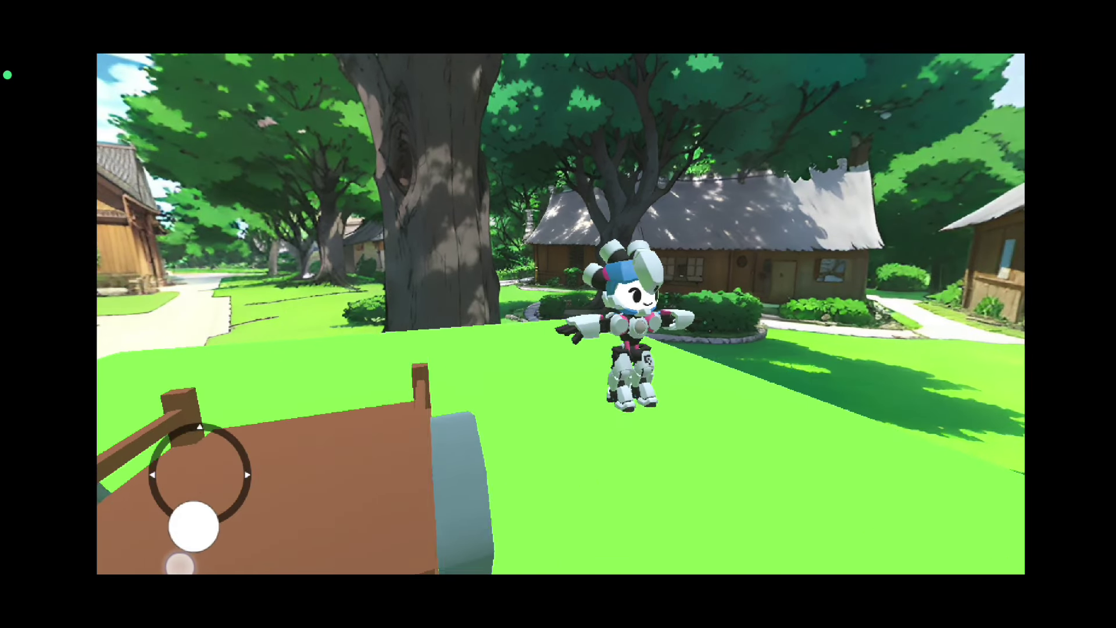
key(a)
key(w)
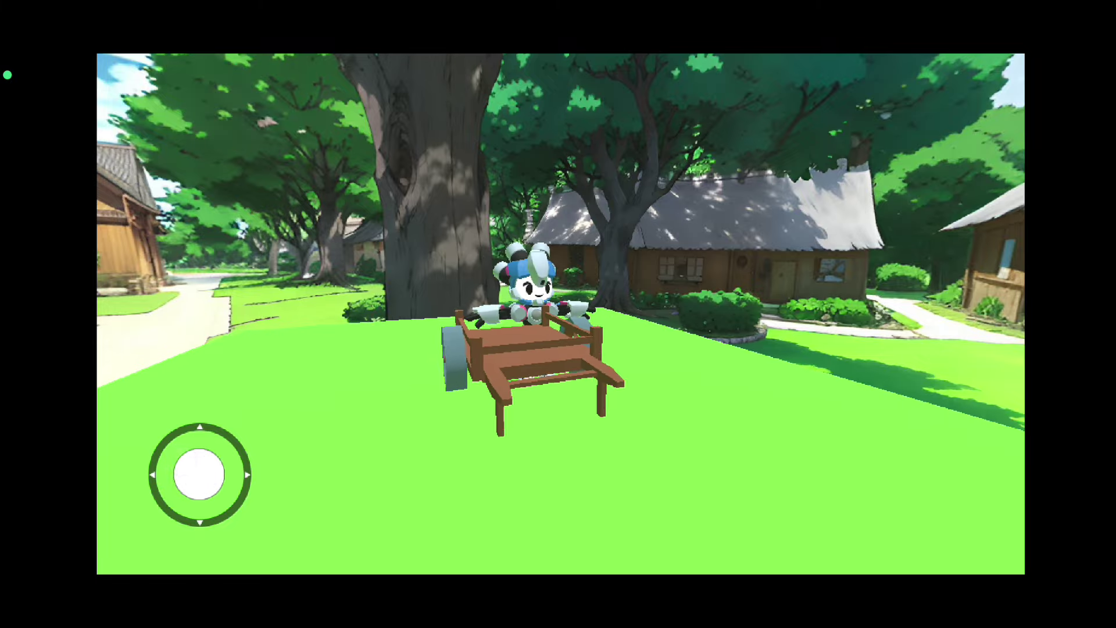
key(s)
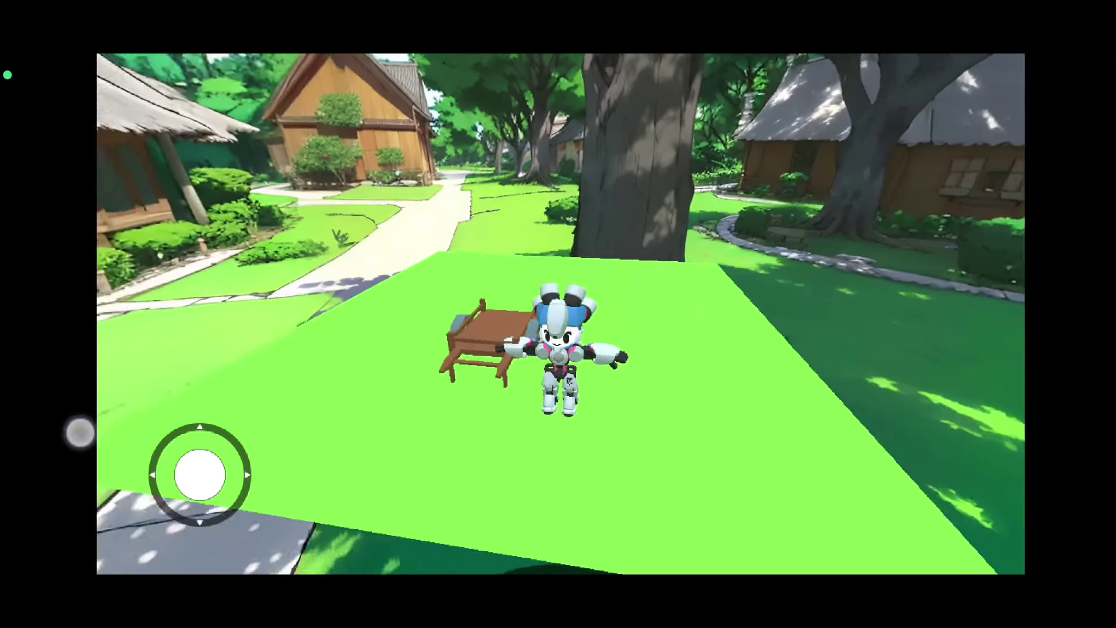
key(a)
Swing the camera around and steer the robot with the joystick to shove the cart aside.
drag(325, 407, 295, 501)
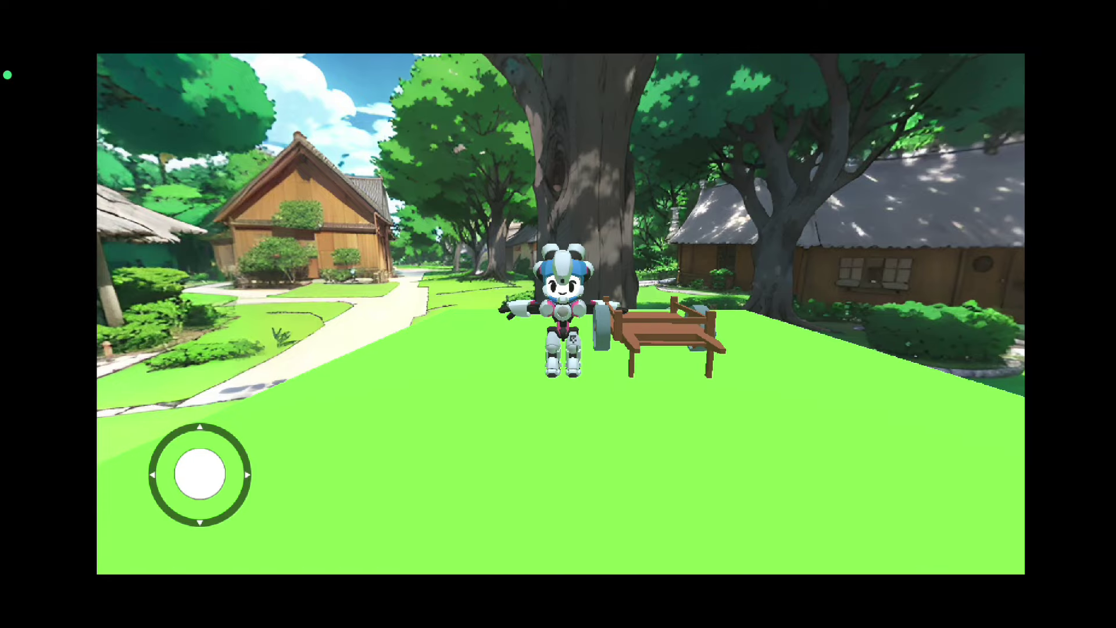
key(d)
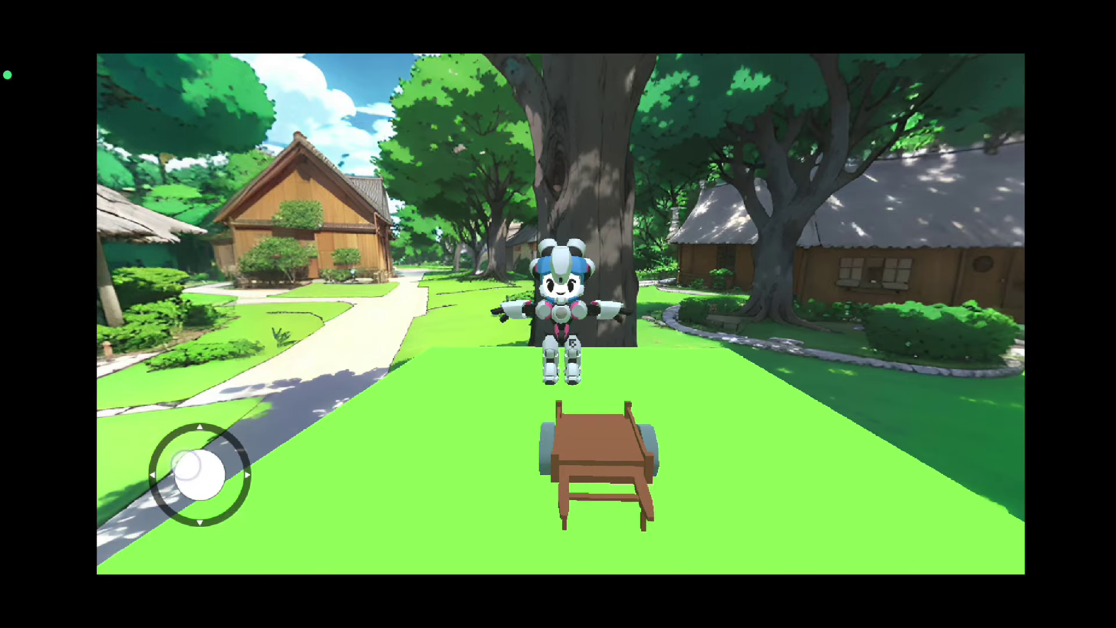
key(s+d)
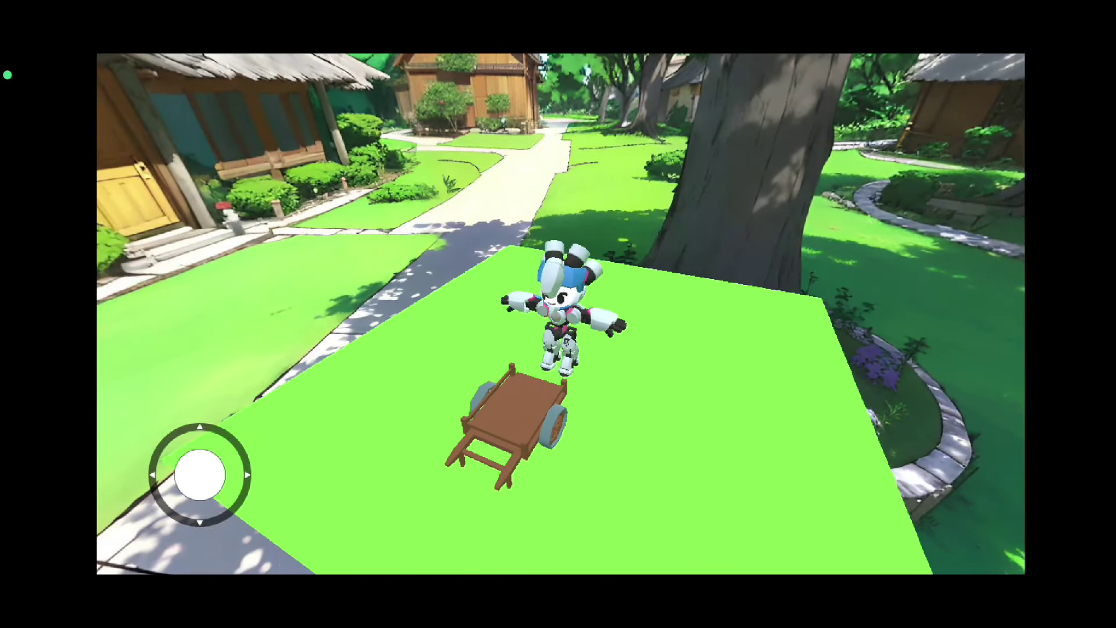
drag(200, 474, 111, 472)
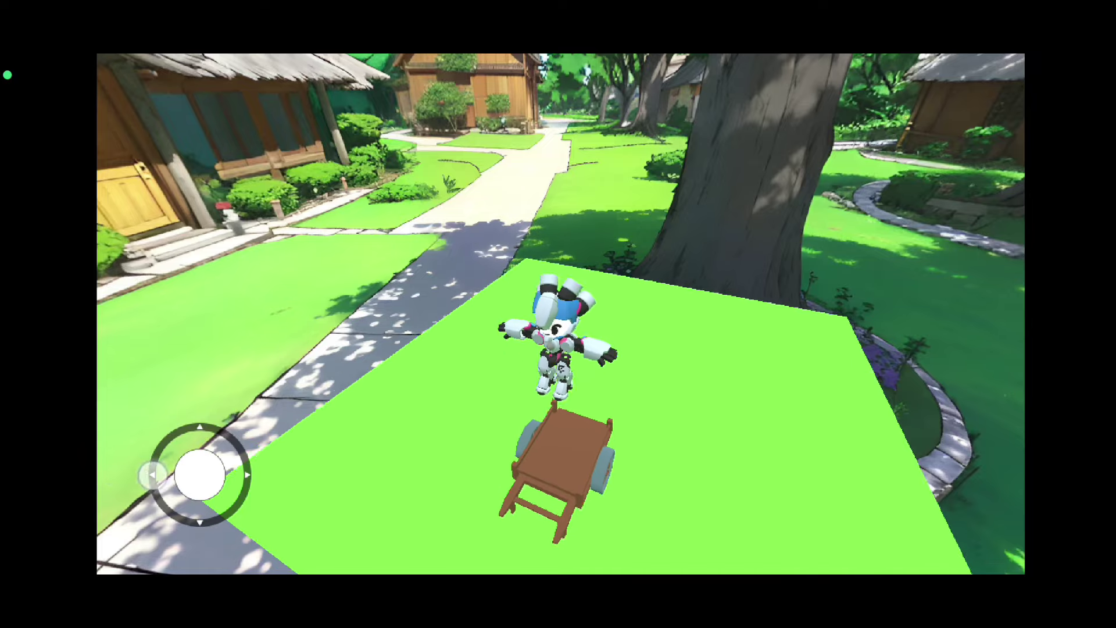
drag(200, 474, 95, 436)
mouse_move(200, 474)
mouse_down()
mouse_move(201, 526)
mouse_move(244, 448)
mouse_up()
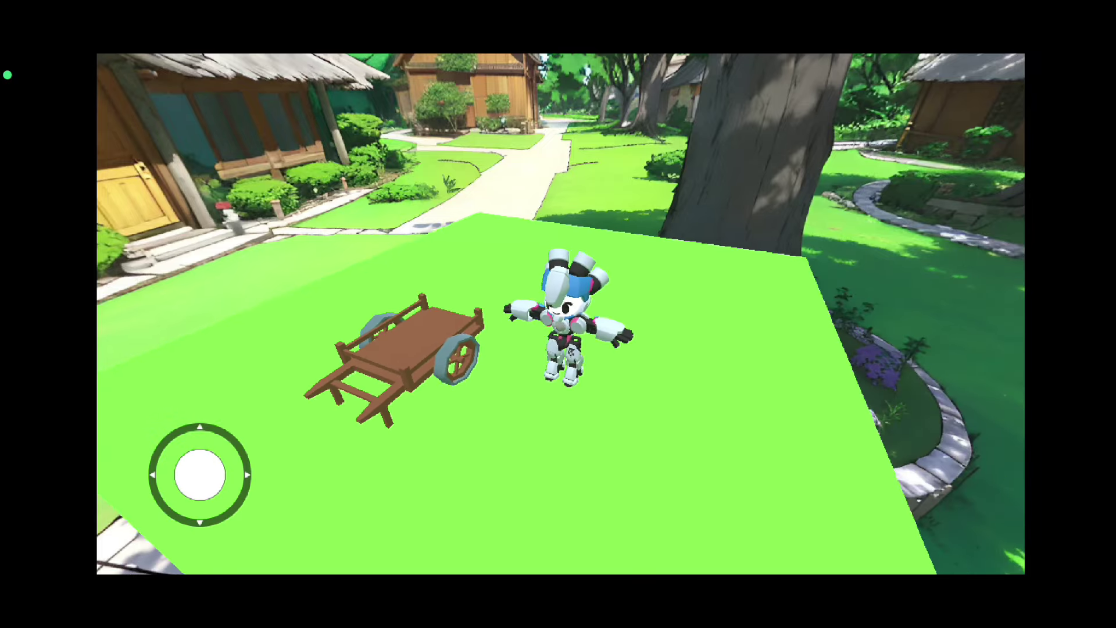
Stop the game, hide the Output panel, and raise the capsule collision shape along Y.
key(F8)
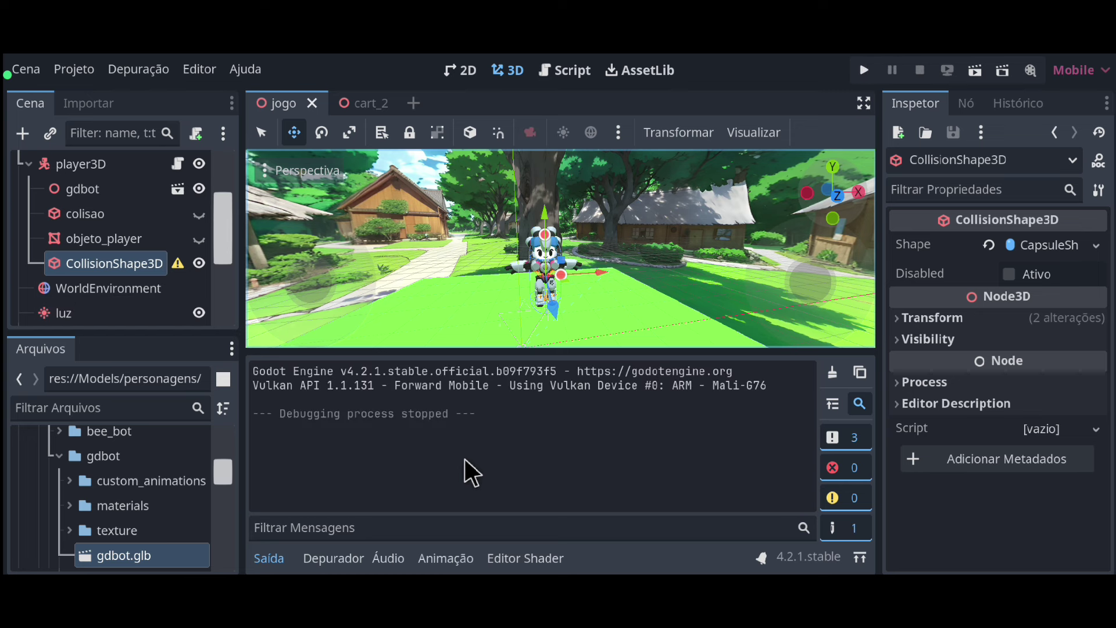
click(270, 559)
scroll(440, 414, up, 2)
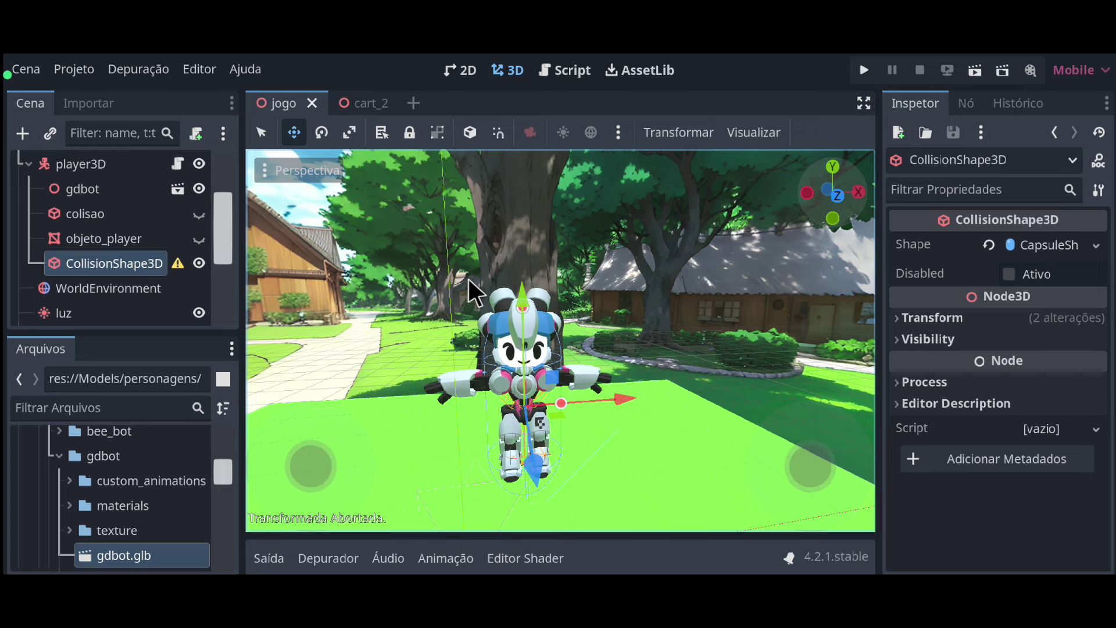
drag(522, 288, 521, 250)
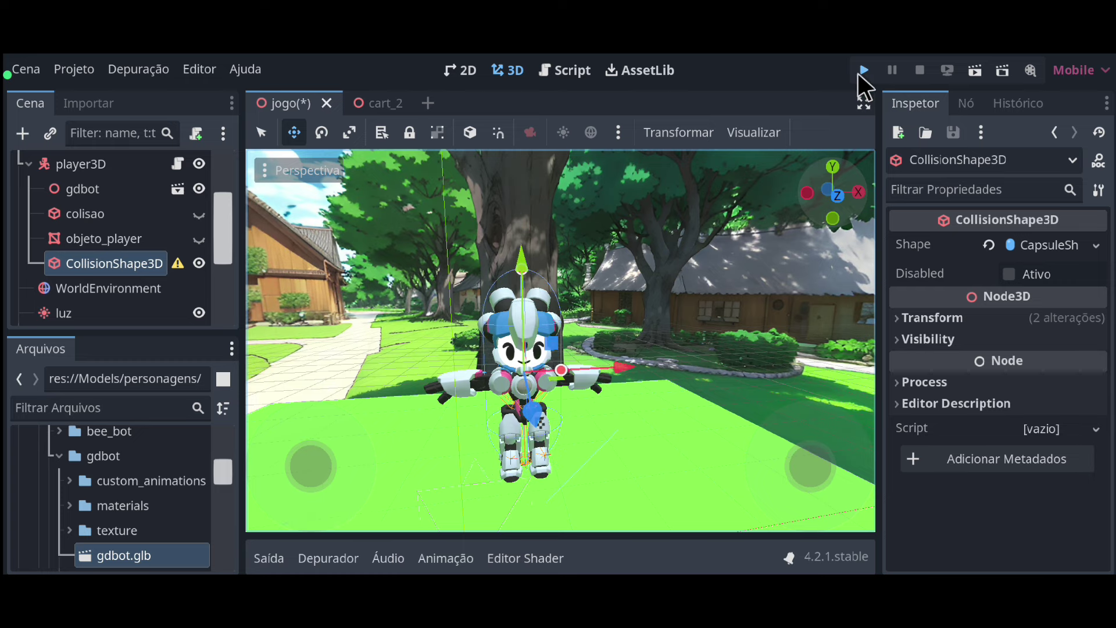
Run the game and walk the robot up beside the cart, steering it back and forth.
key(F5)
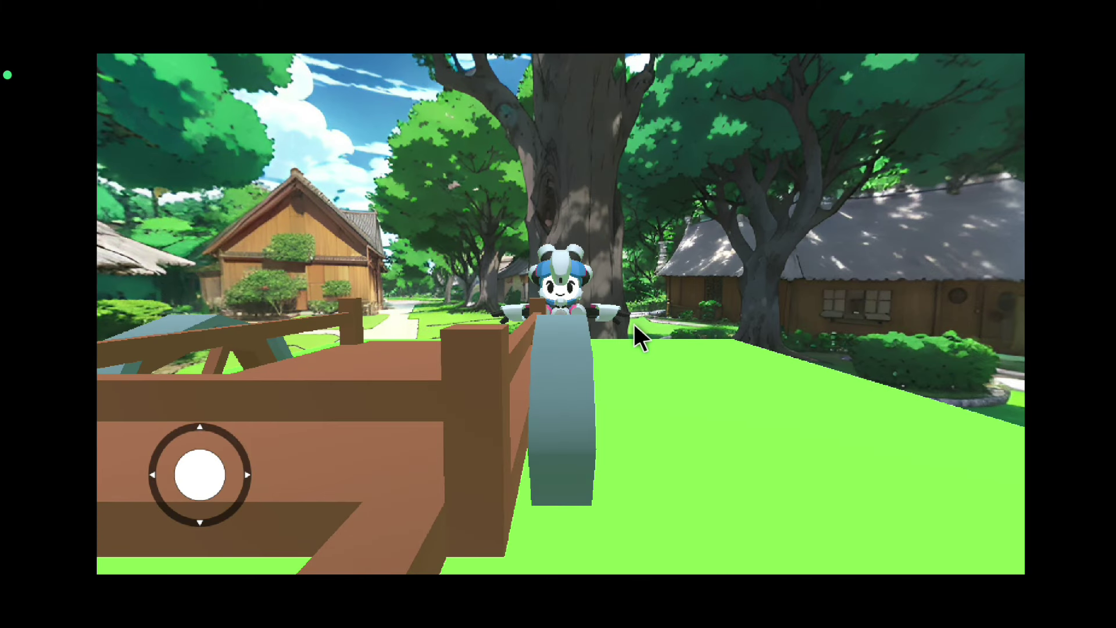
drag(200, 474, 84, 417)
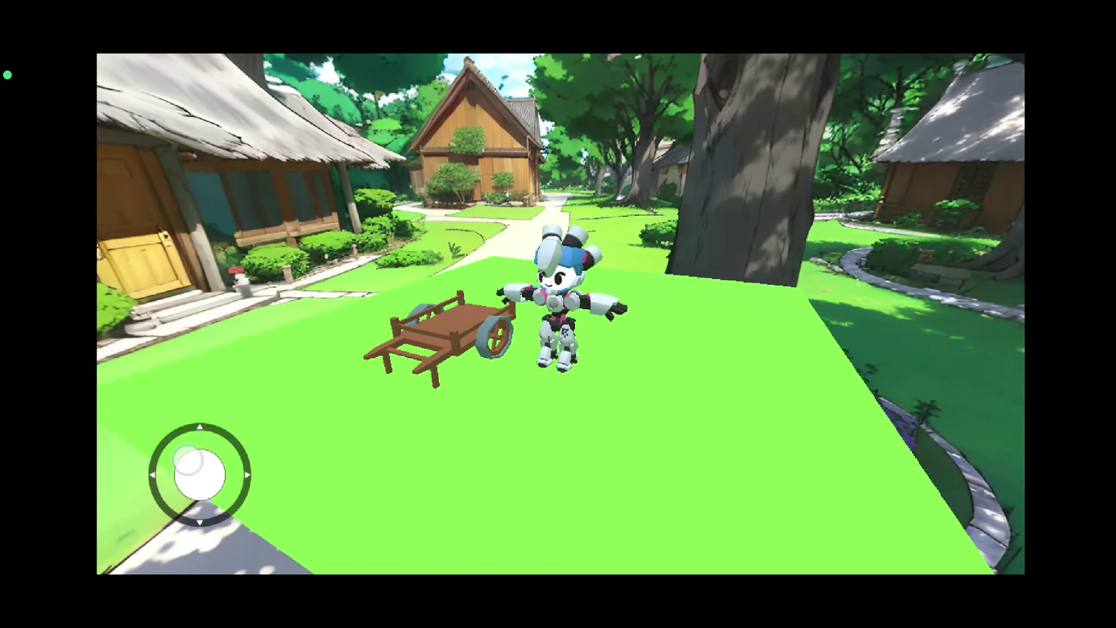
drag(200, 475, 150, 462)
drag(172, 521, 261, 443)
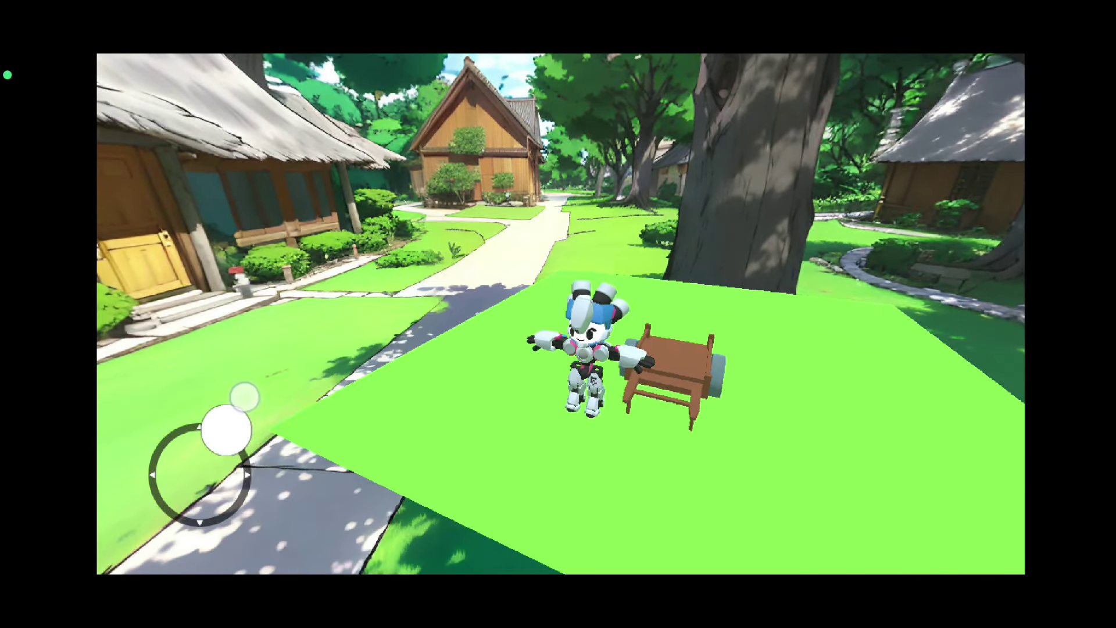
drag(205, 472, 274, 471)
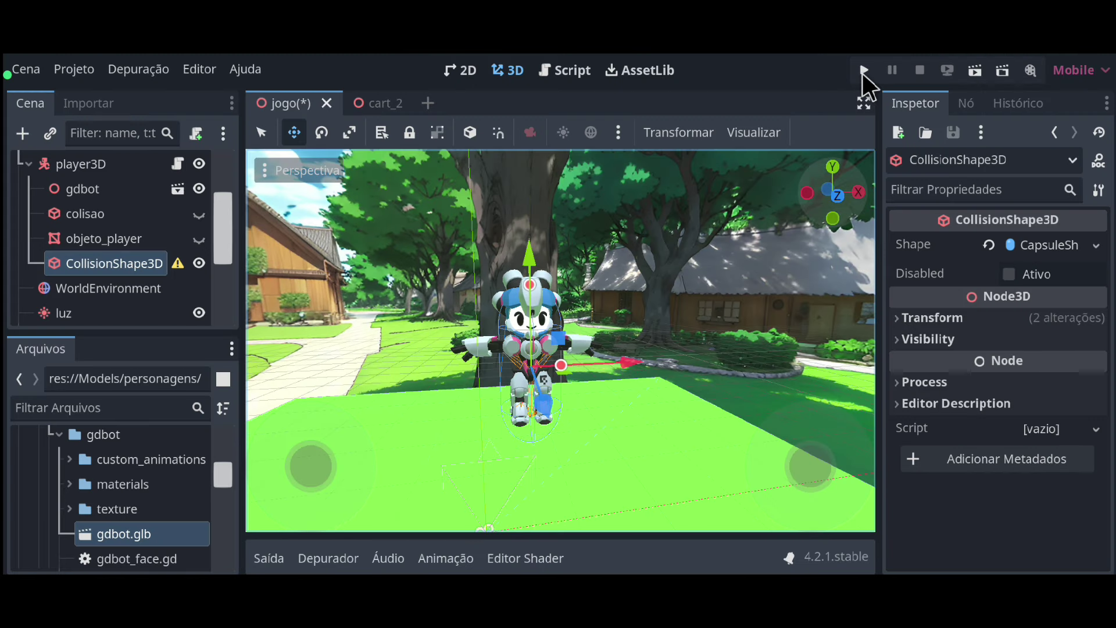
Relaunch the game, walk the robot, orbit toward the thatched house and big tree, then return to the editor.
key(F5)
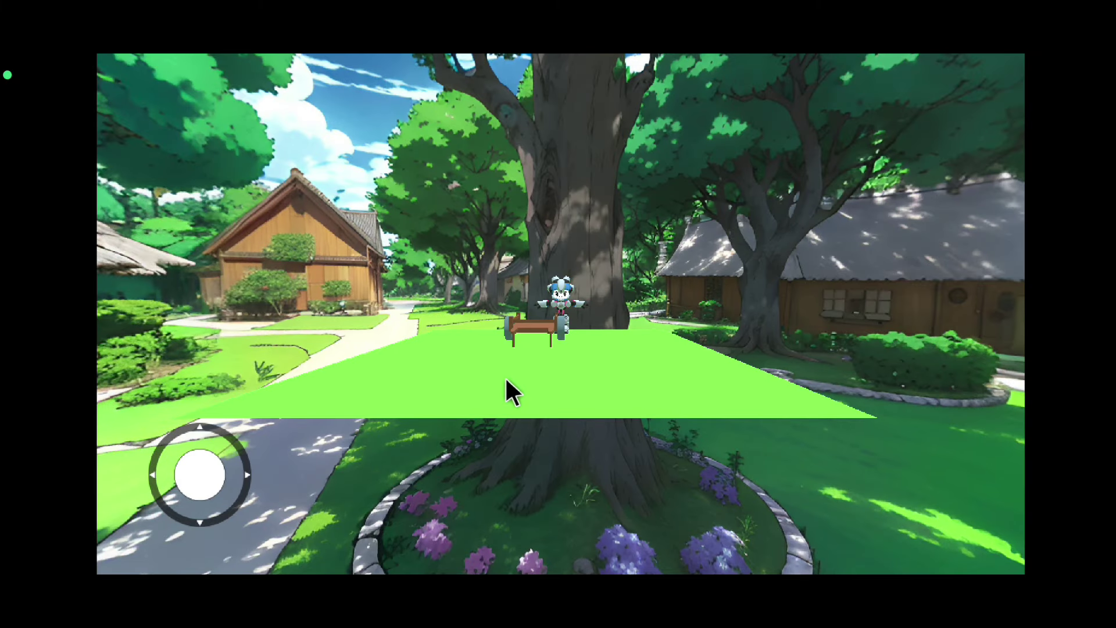
key(d)
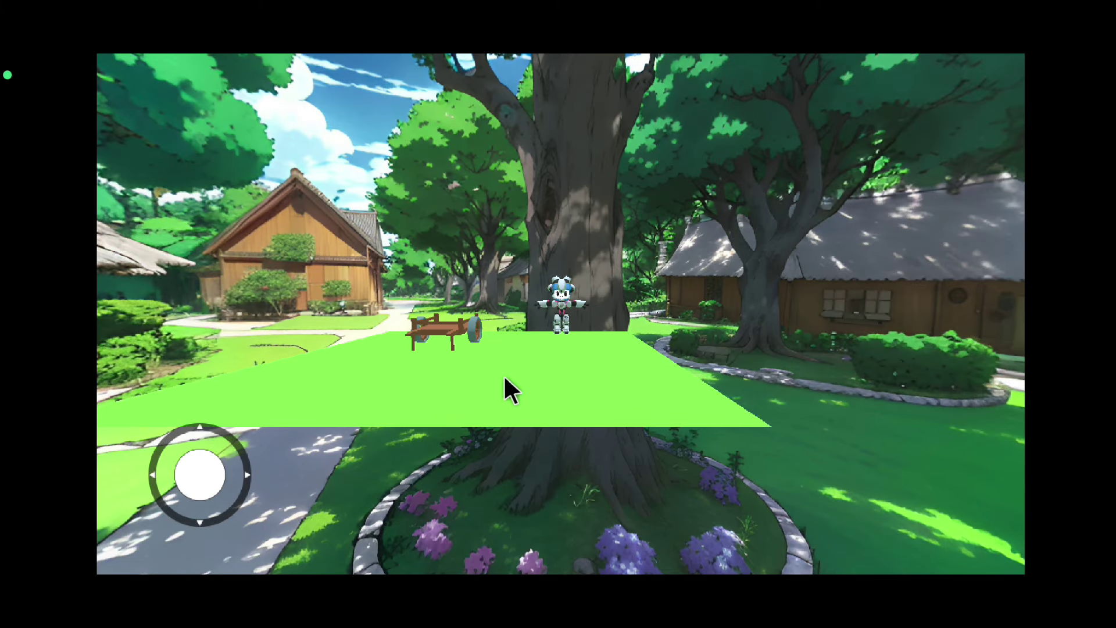
key(s)
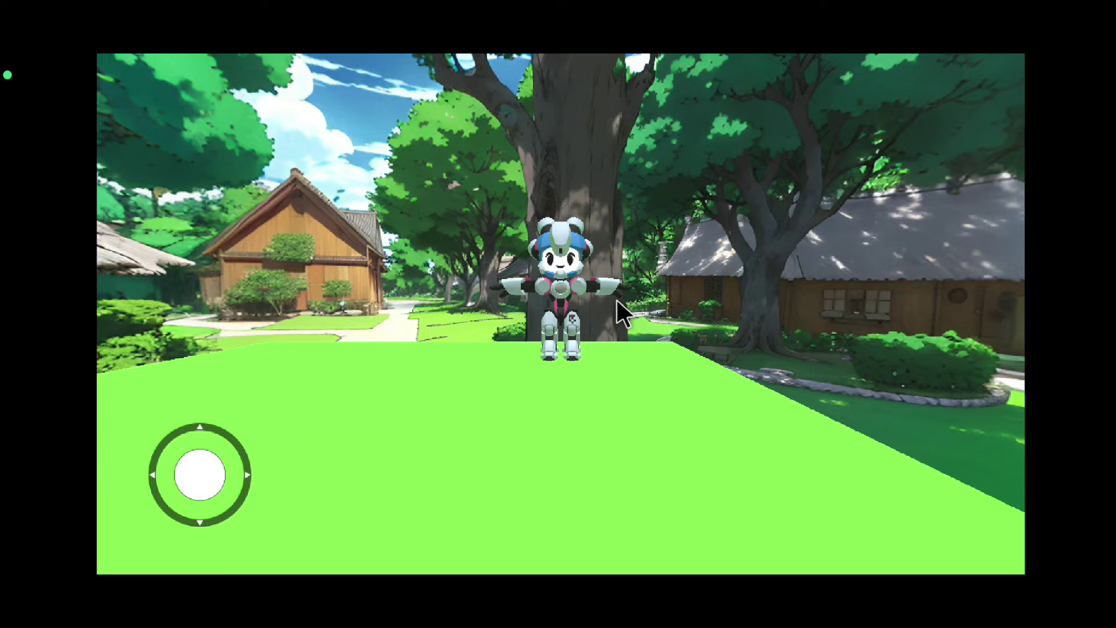
mouse_move(616, 300)
mouse_down()
mouse_move(644, 208)
mouse_move(532, 454)
mouse_move(417, 379)
mouse_move(320, 478)
mouse_up()
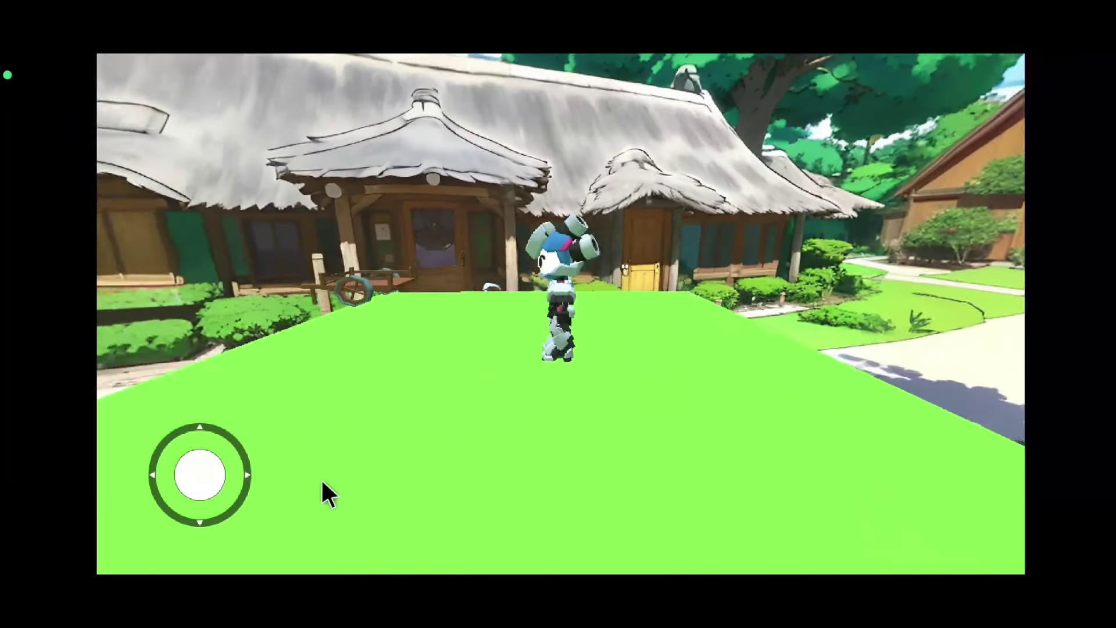
drag(339, 543, 558, 528)
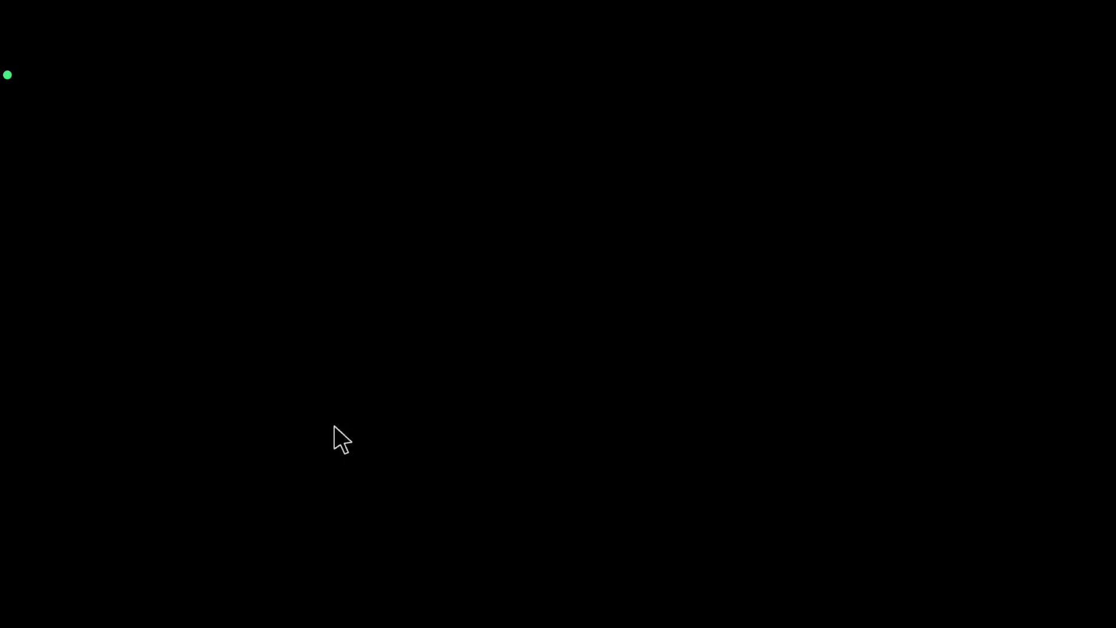
scroll(194, 553, up, 1)
click(277, 559)
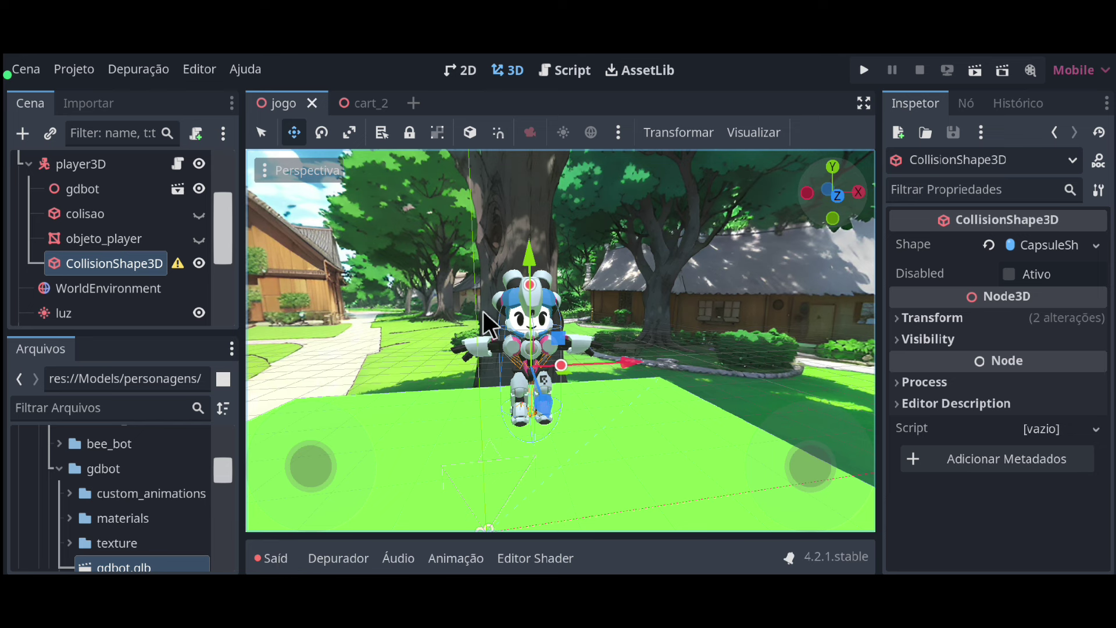
Drag the gdbot model lower on Y, select CollisionShape3D, and run the game.
click(82, 189)
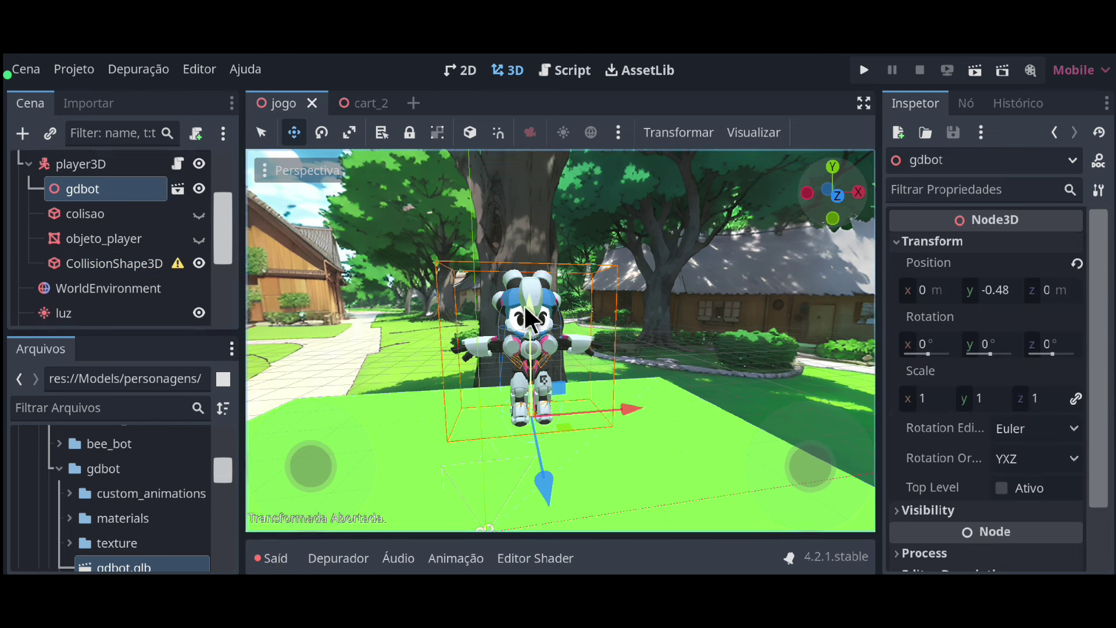
drag(534, 329, 542, 343)
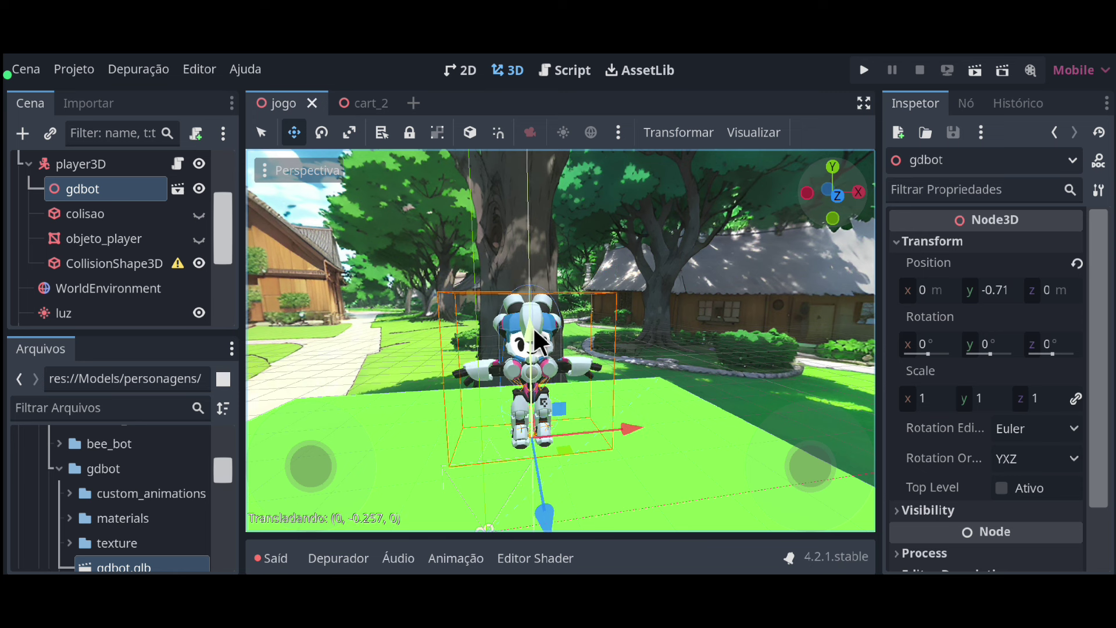
click(140, 264)
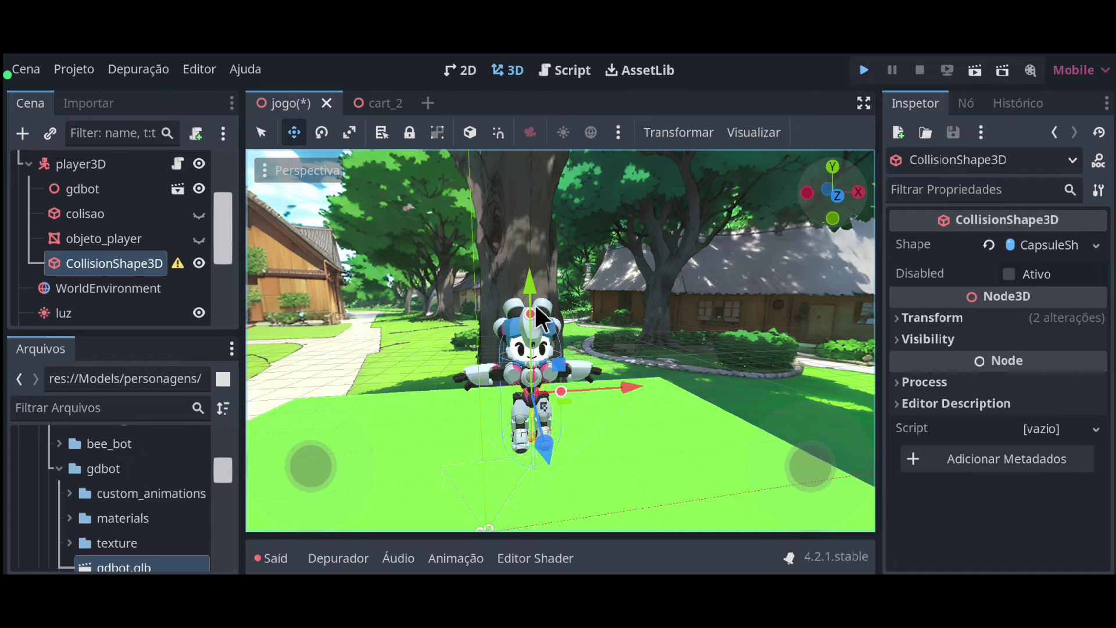
key(F5)
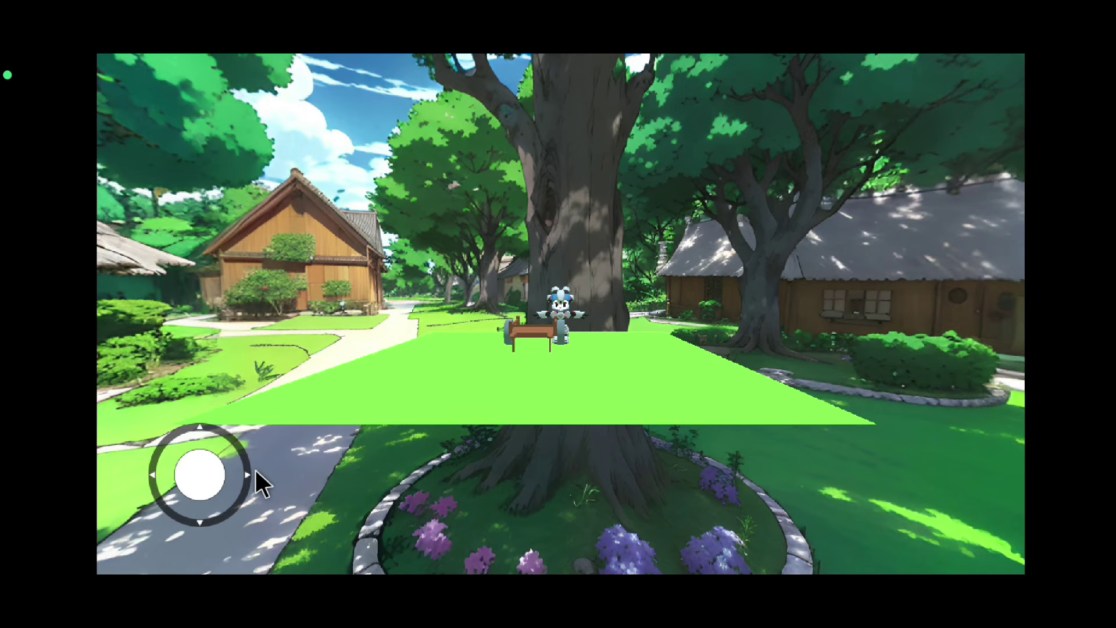
Orbit the camera and walk the lowered robot with the joystick, pushing the cart toward the tree.
drag(256, 470, 373, 370)
key(w)
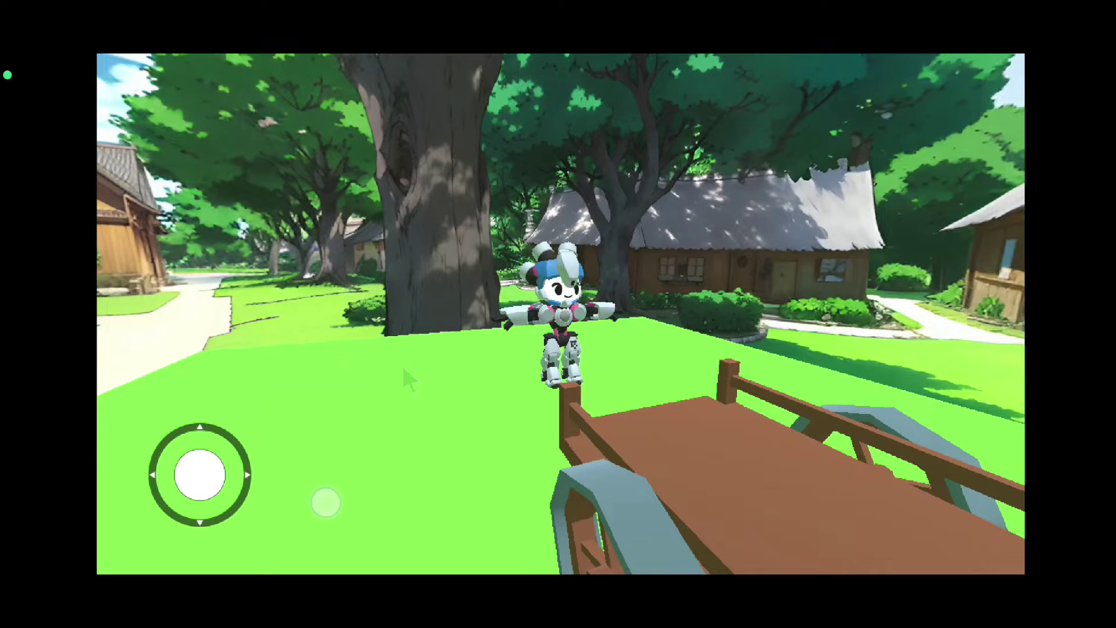
drag(199, 475, 175, 518)
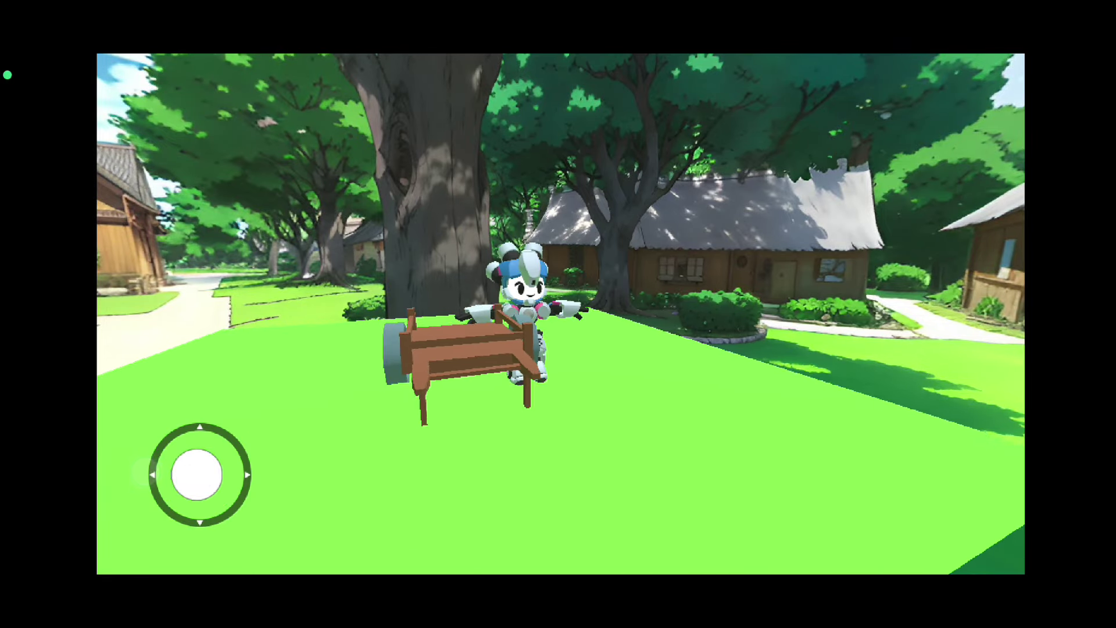
mouse_move(199, 474)
mouse_down()
mouse_move(221, 483)
mouse_move(159, 437)
mouse_move(207, 479)
mouse_move(200, 475)
mouse_move(227, 481)
mouse_move(198, 473)
mouse_up()
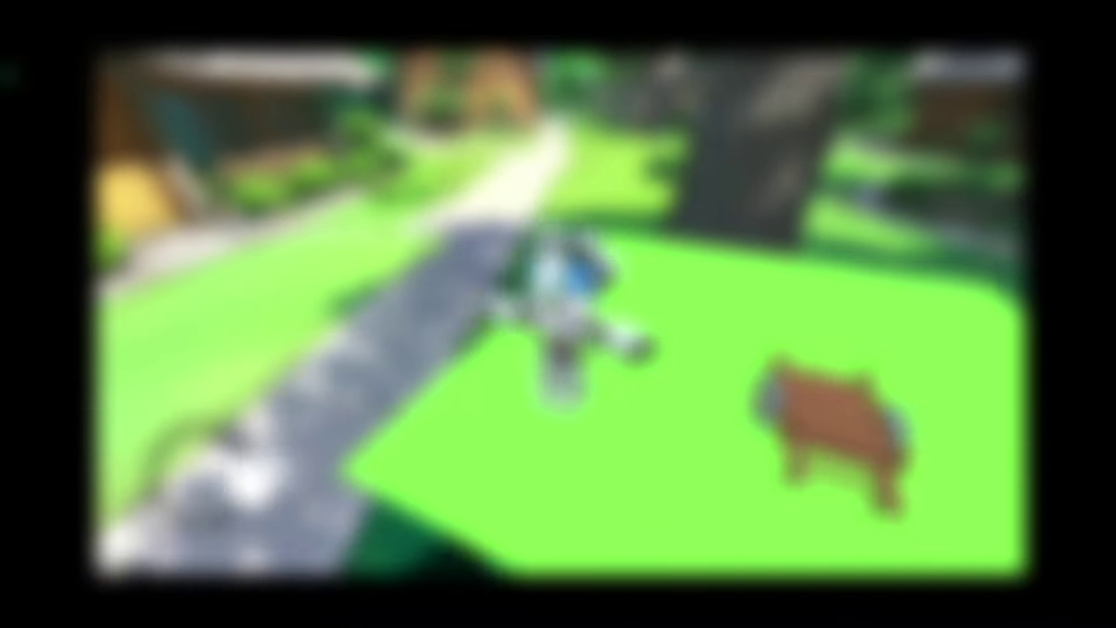
drag(197, 474, 200, 468)
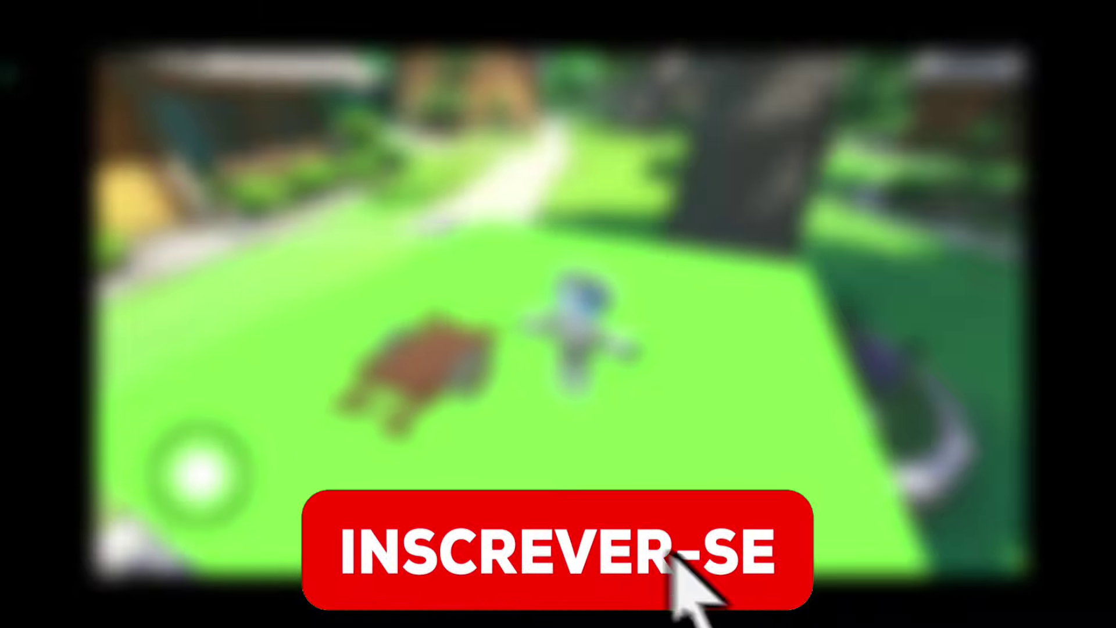